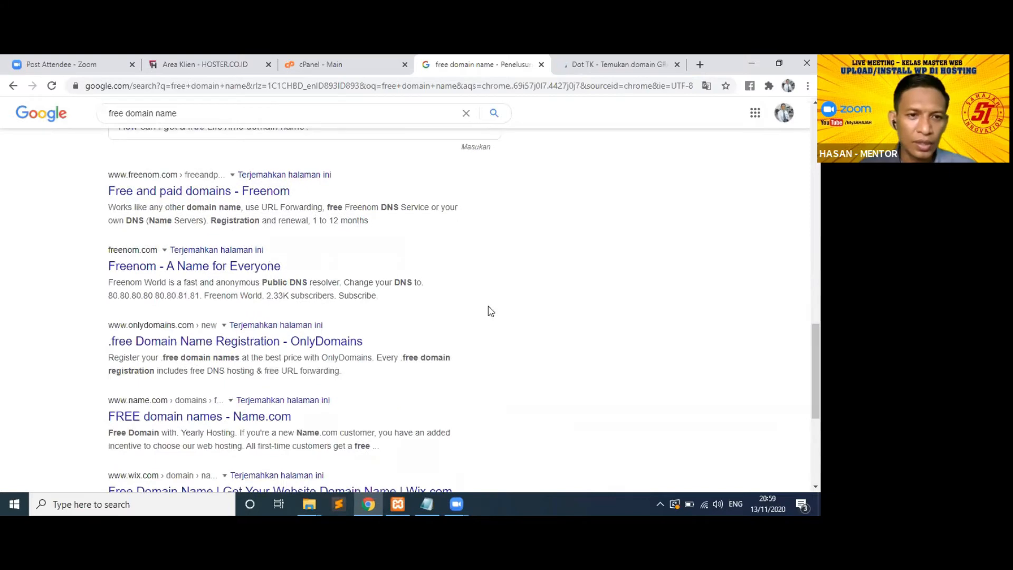
scroll(490, 311, "down", 3)
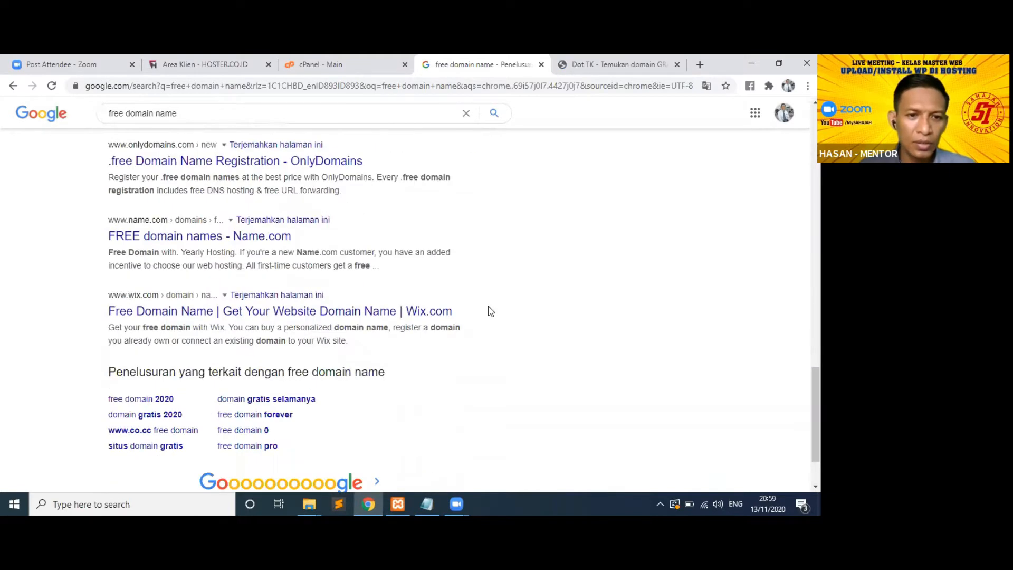
scroll(490, 311, "down", 2)
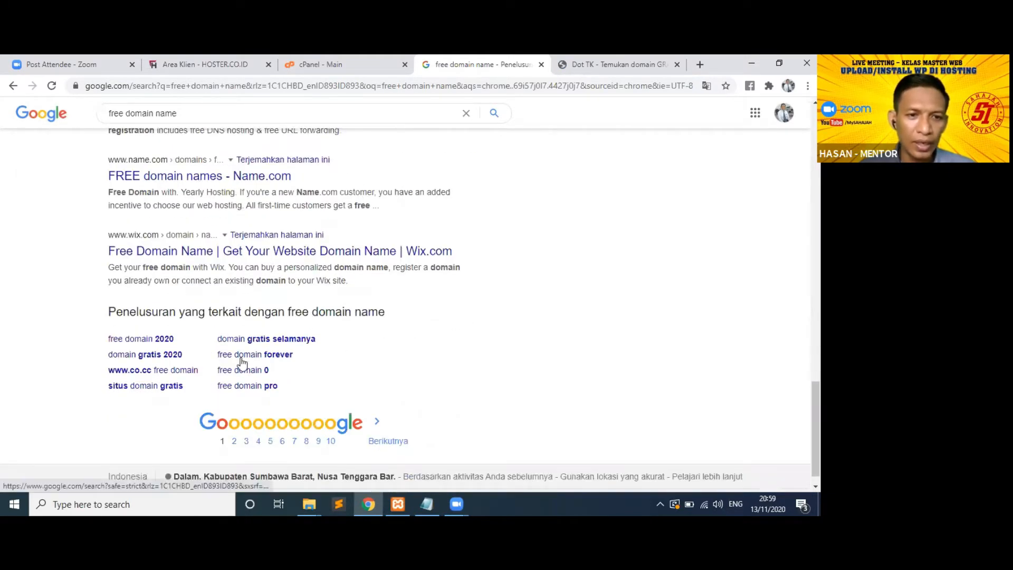
right_click(175, 374)
left_click(222, 380)
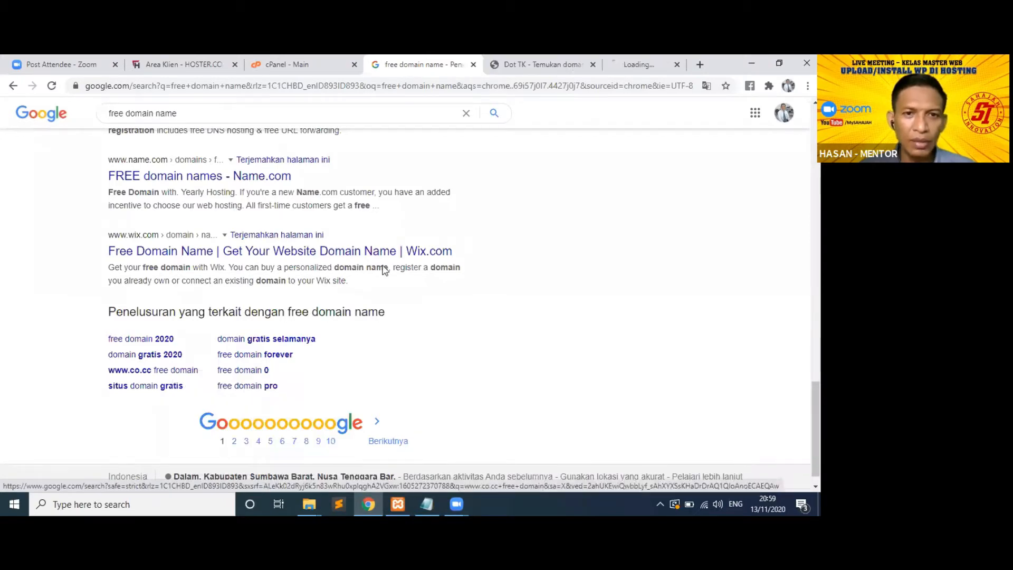
left_click(498, 69)
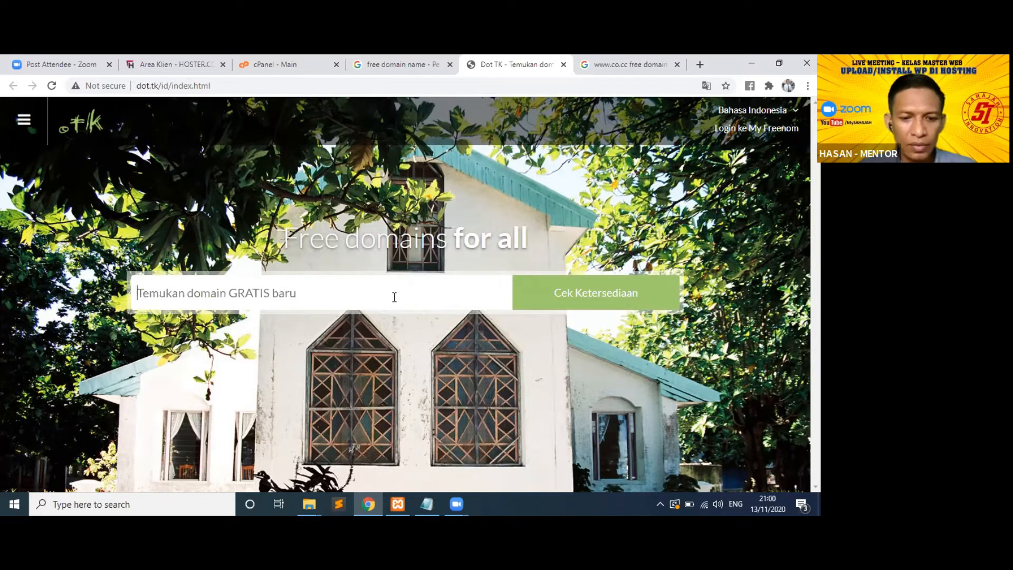
type("hasan")
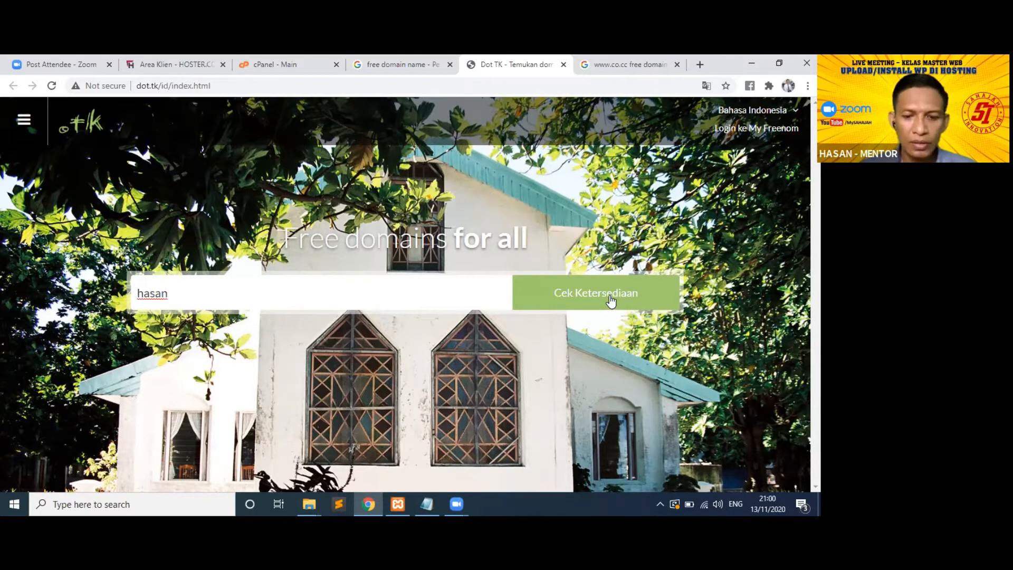
type(".tk")
left_click(610, 300)
Review the results: hasan.tk, .ml, .ga, .cf and .gq unavailable, paid extensions listed
scroll(559, 304, "down", 1)
scroll(555, 304, "down", 1)
scroll(495, 294, "up", 1)
scroll(494, 297, "up", 1)
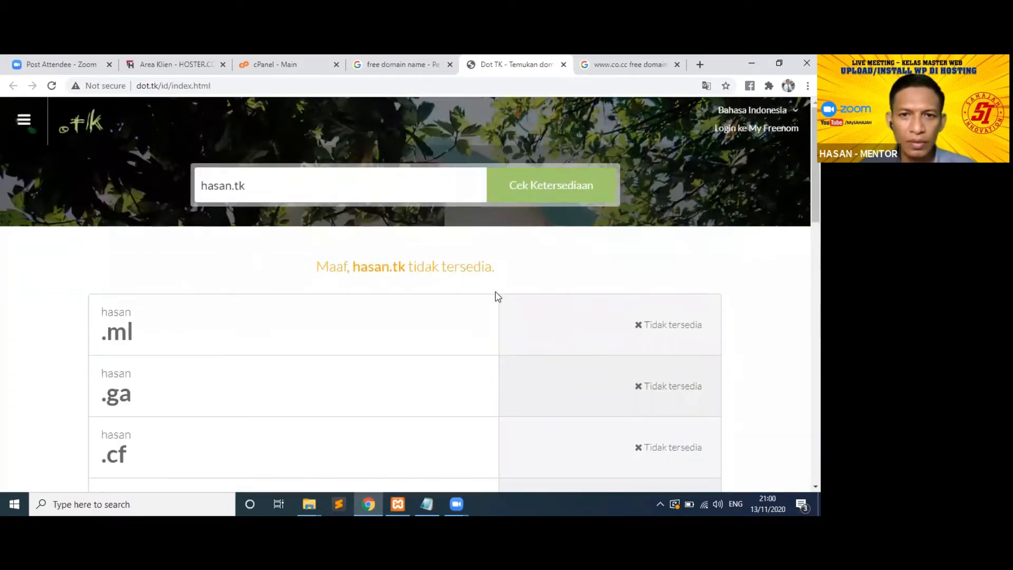
scroll(315, 254, "down", 3)
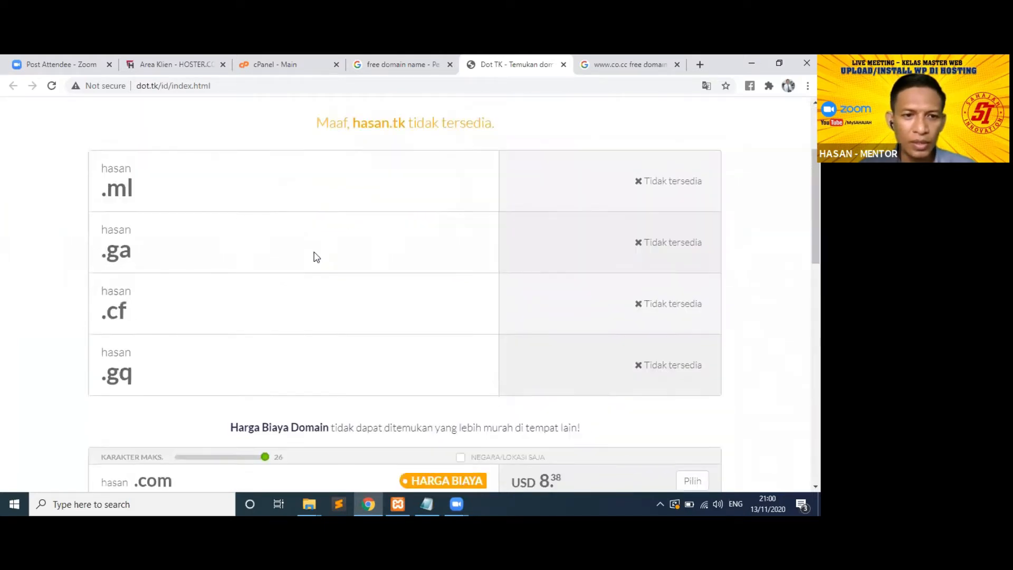
scroll(317, 261, "up", 3)
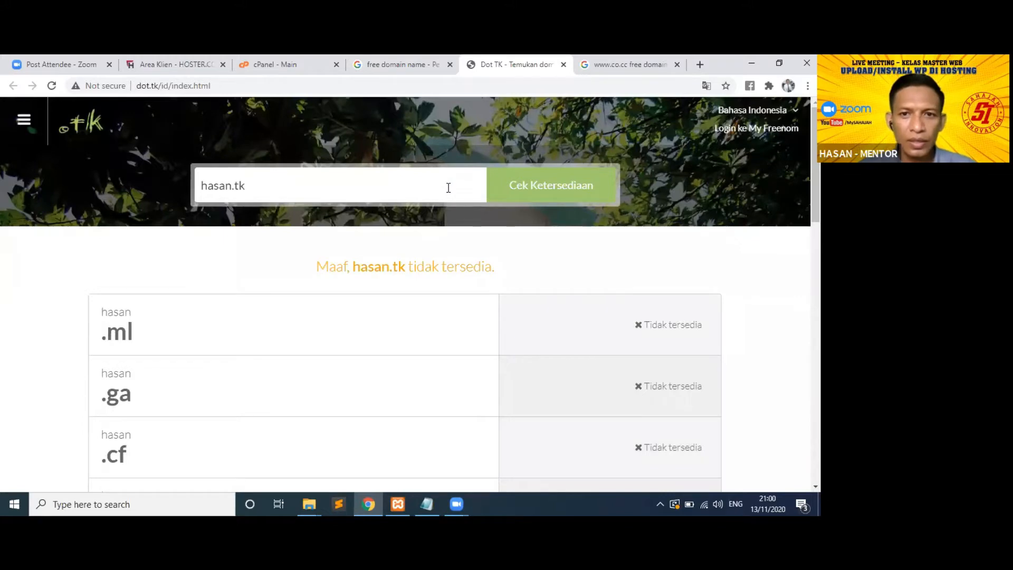
scroll(315, 211, "down", 1)
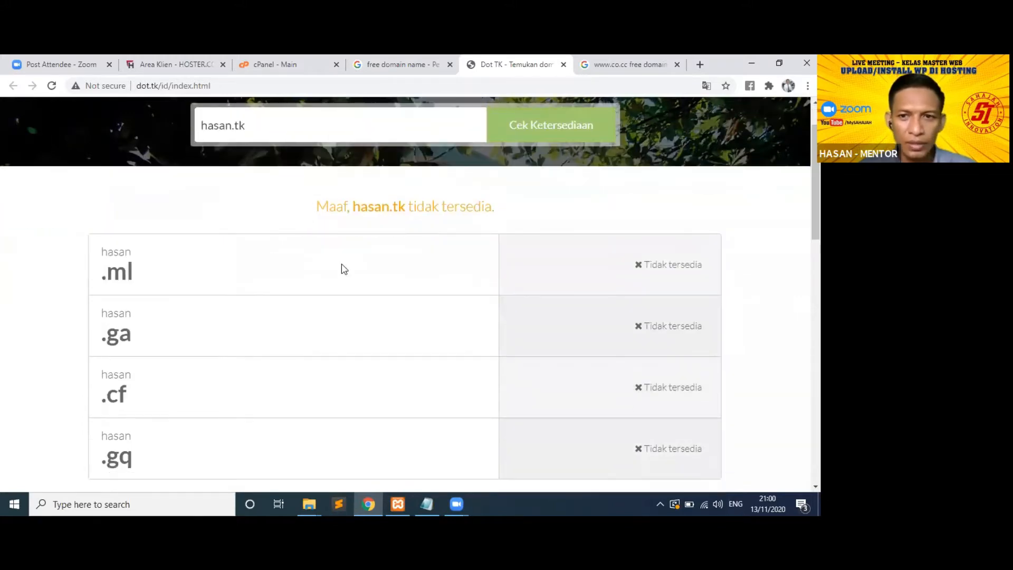
scroll(233, 285, "down", 2)
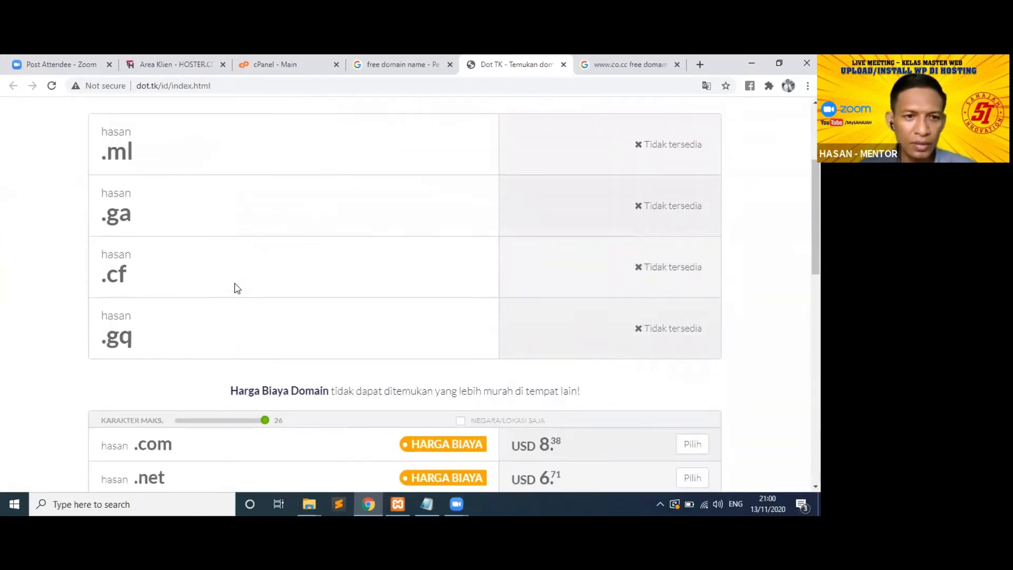
scroll(210, 284, "down", 3)
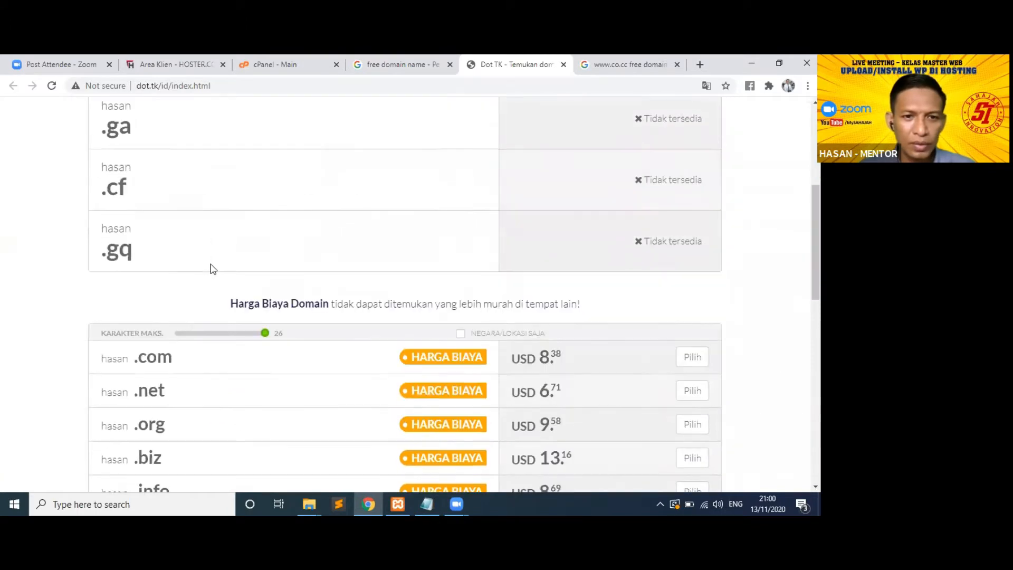
scroll(214, 269, "down", 6)
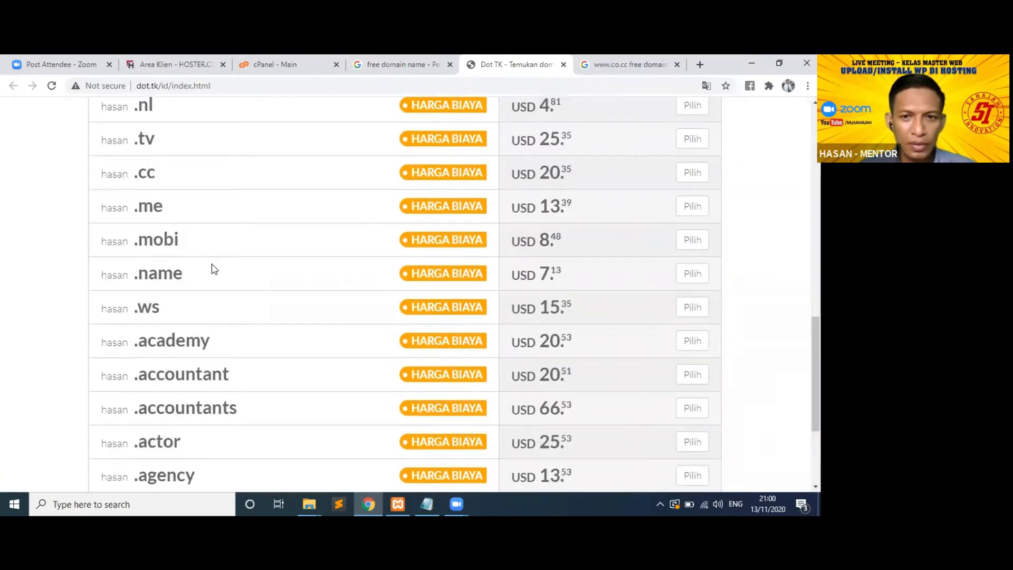
scroll(214, 269, "down", 3)
scroll(210, 267, "up", 15)
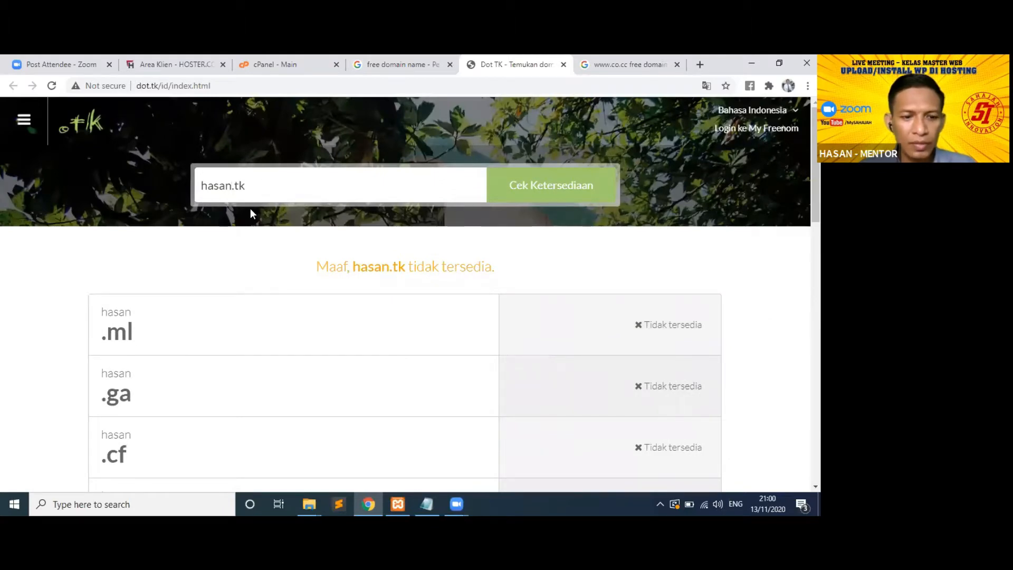
Check hasan77.tk availability and browse the Harga Biaya paid extension prices
type("77")
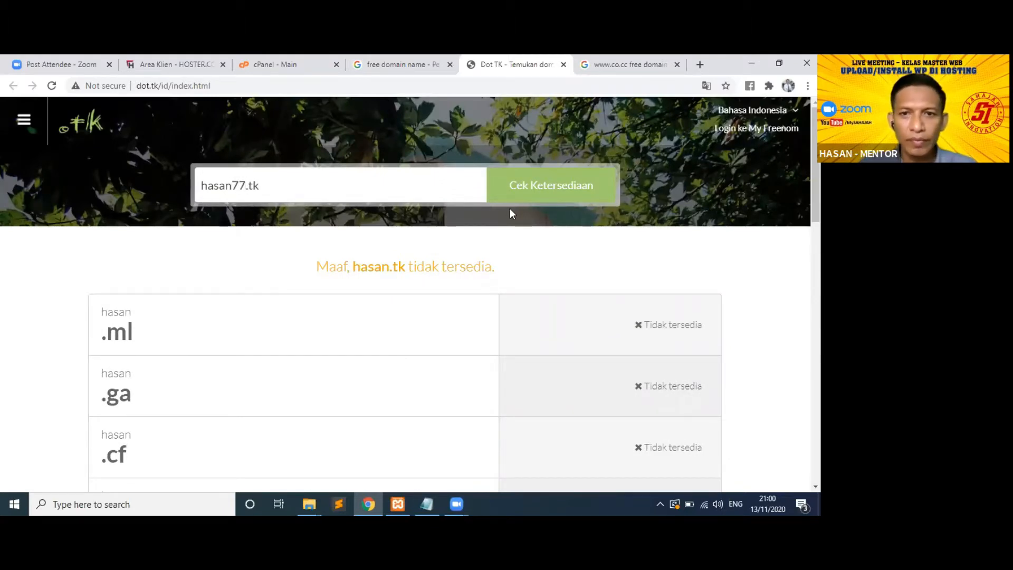
left_click(530, 192)
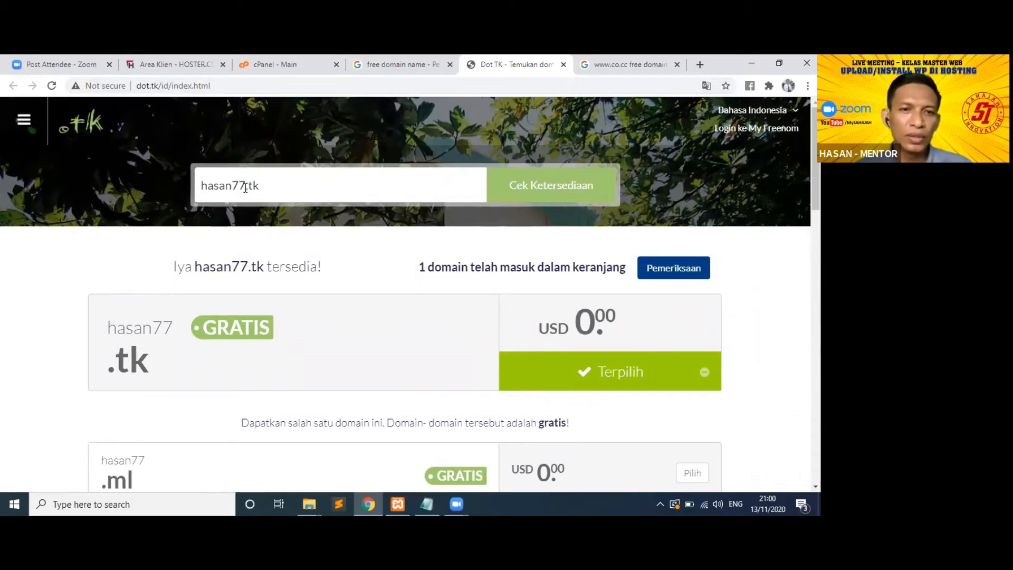
scroll(300, 196, "down", 3)
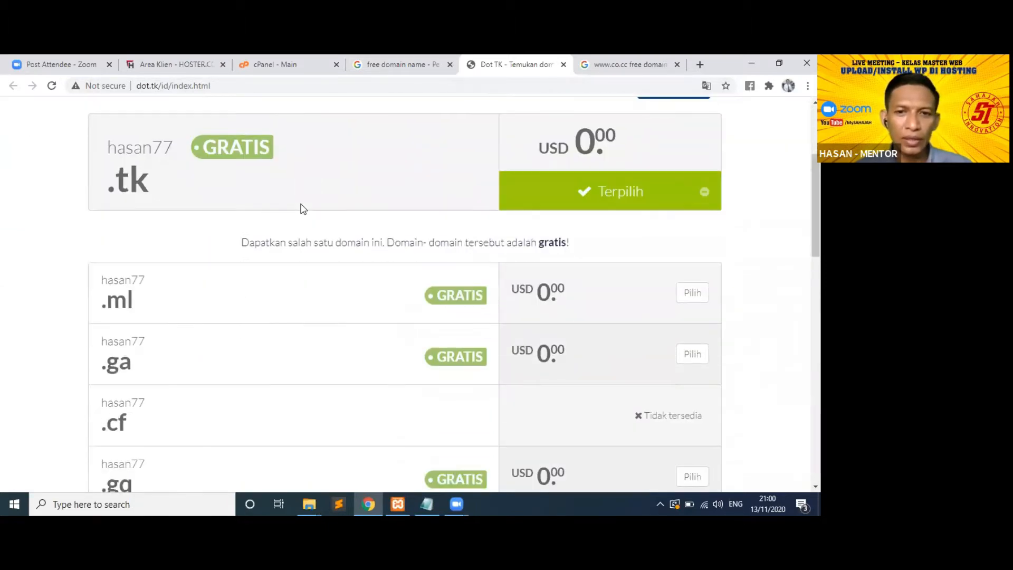
scroll(211, 239, "down", 1)
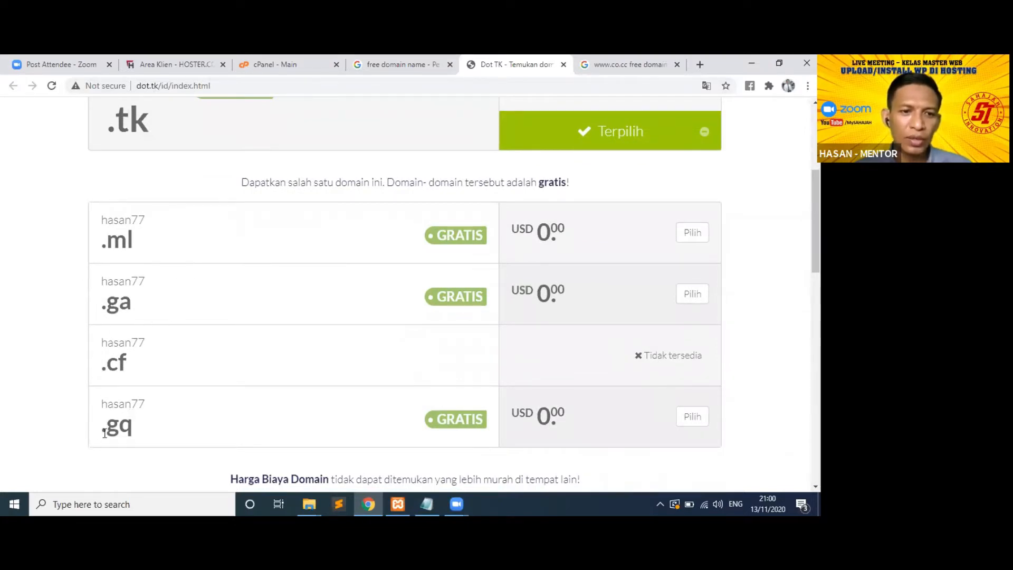
scroll(189, 406, "down", 2)
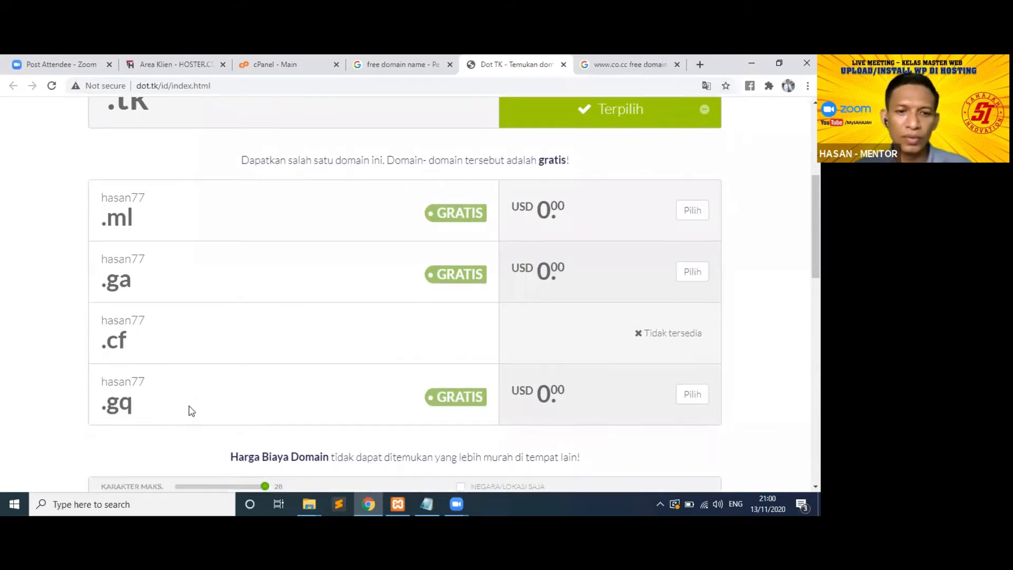
scroll(209, 334, "up", 3)
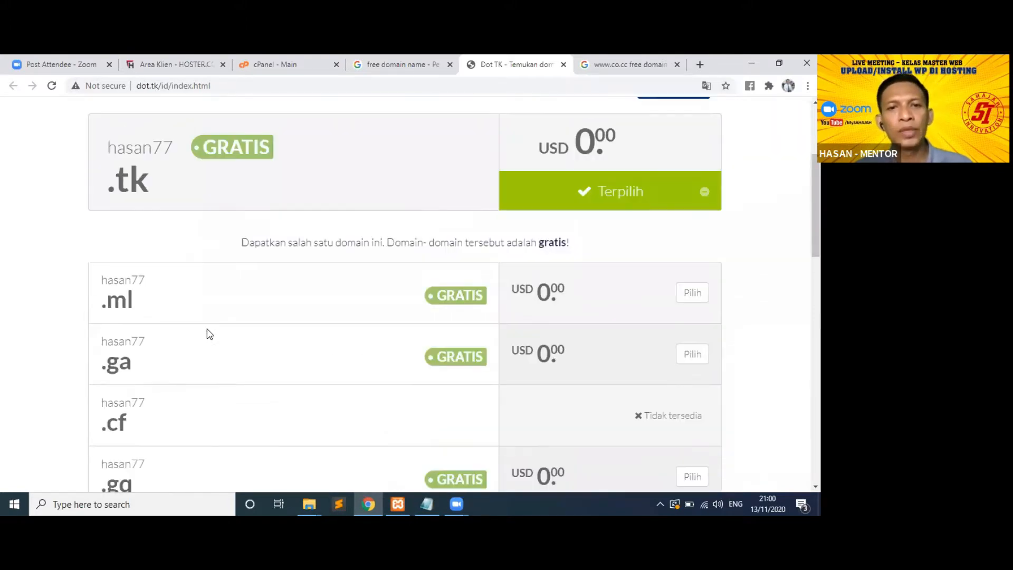
scroll(210, 333, "up", 3)
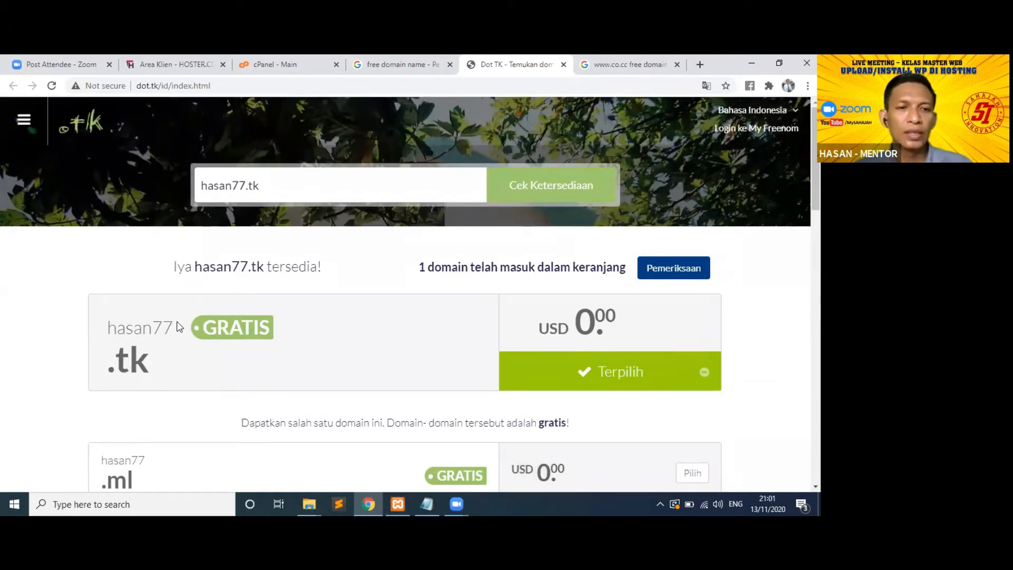
scroll(199, 324, "down", 2)
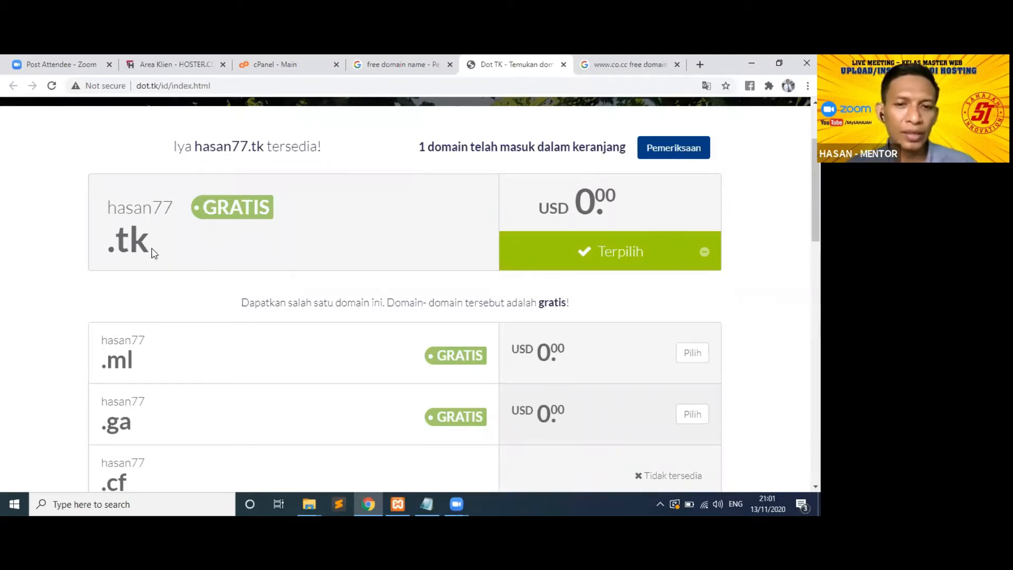
scroll(224, 270, "down", 7)
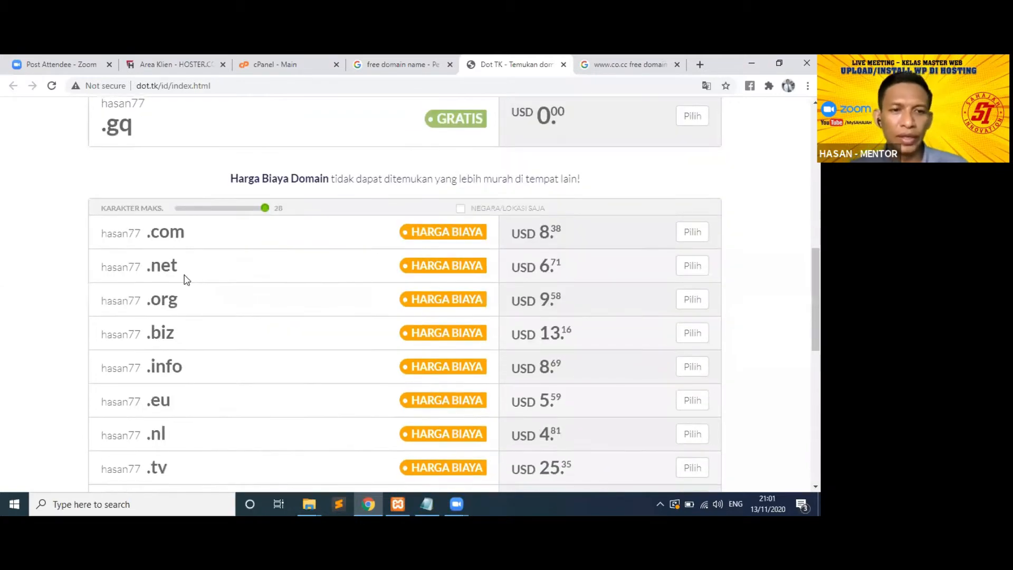
scroll(202, 364, "down", 4)
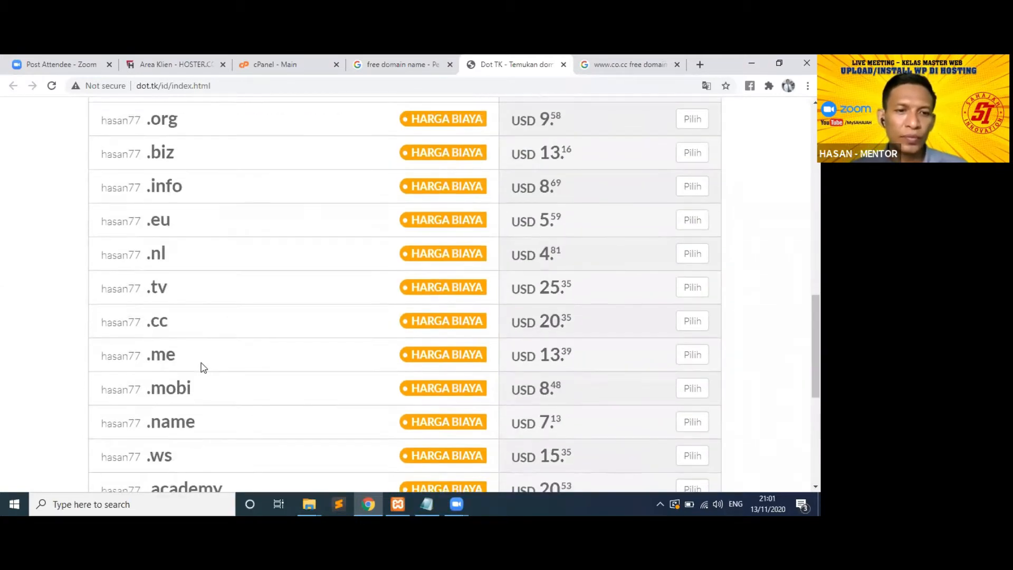
scroll(203, 368, "down", 5)
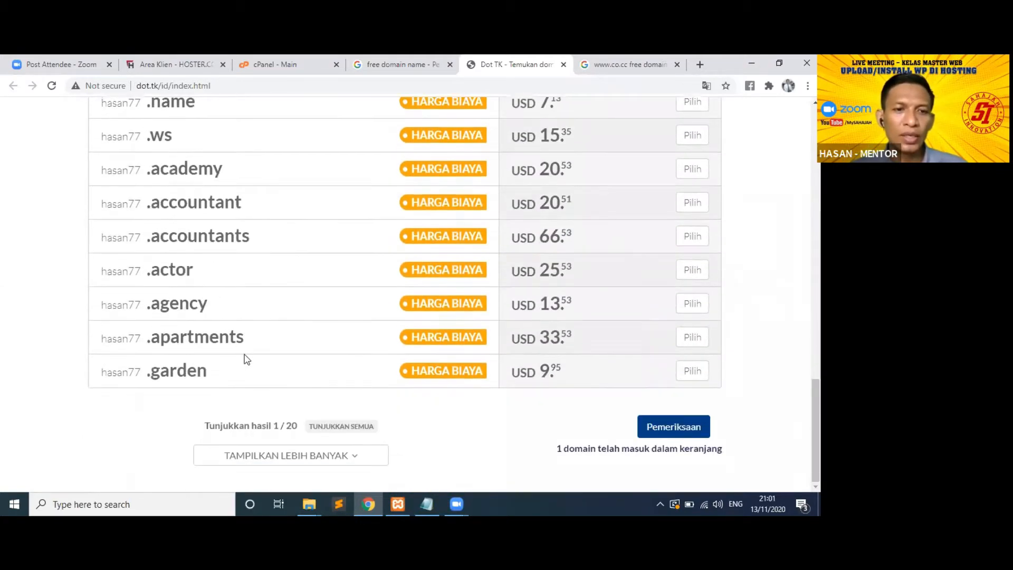
Return to the top, where free hasan77.tk shows Terpilih with 1 domain in the cart
scroll(262, 344, "up", 5)
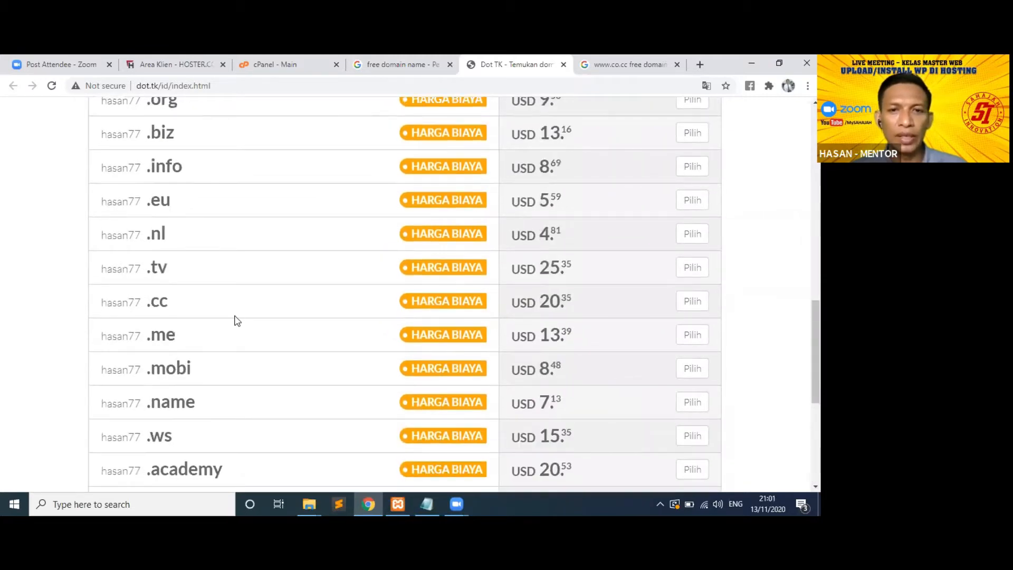
scroll(235, 318, "up", 5)
scroll(235, 318, "down", 2)
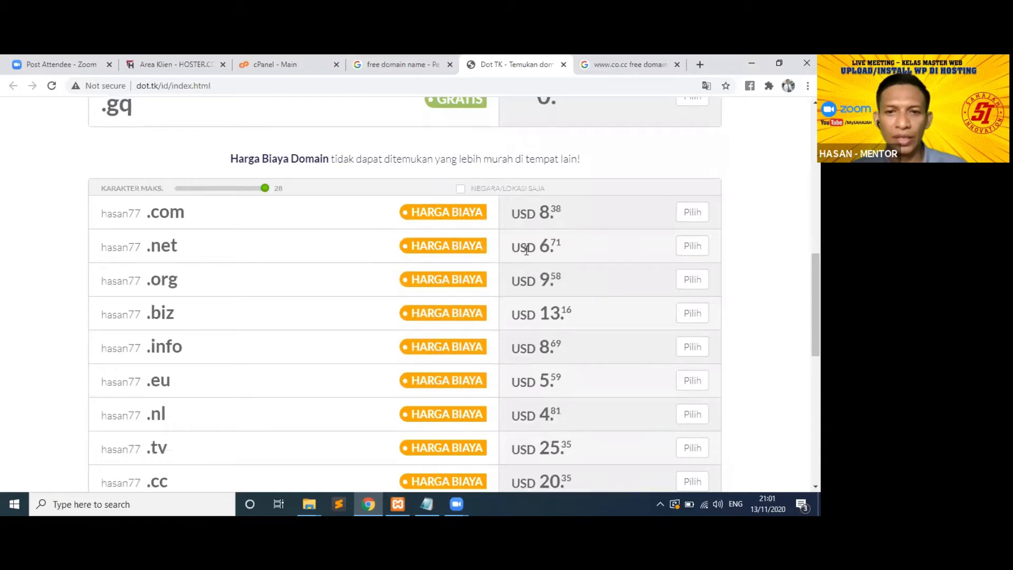
scroll(527, 252, "up", 1)
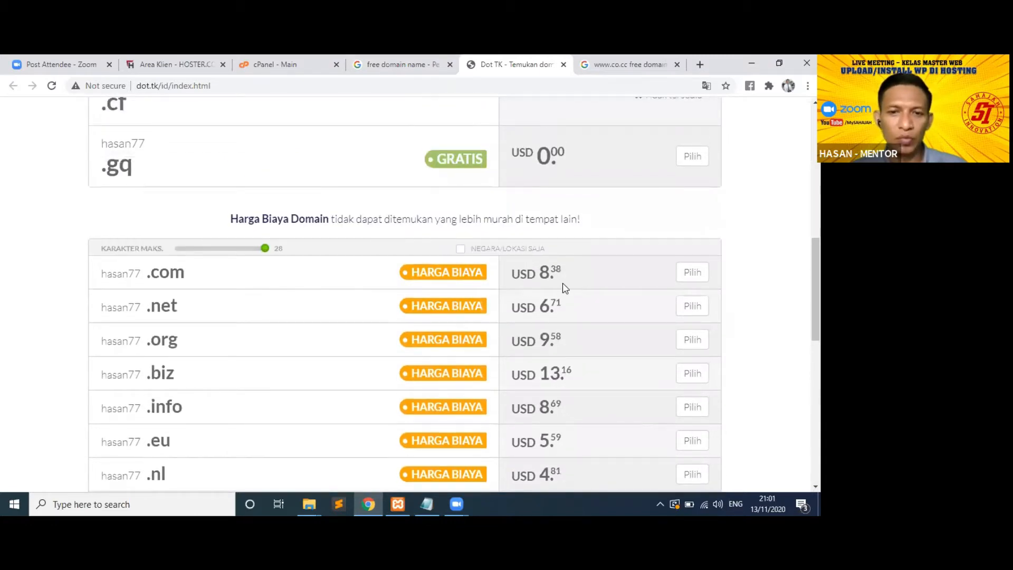
scroll(569, 364, "down", 4)
scroll(451, 327, "up", 12)
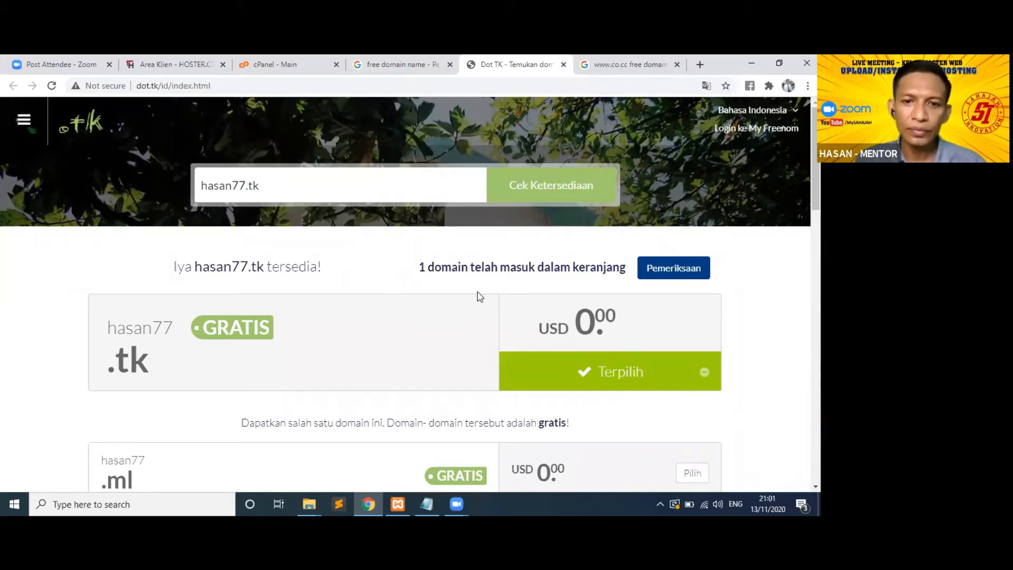
scroll(401, 306, "down", 3)
scroll(238, 269, "up", 3)
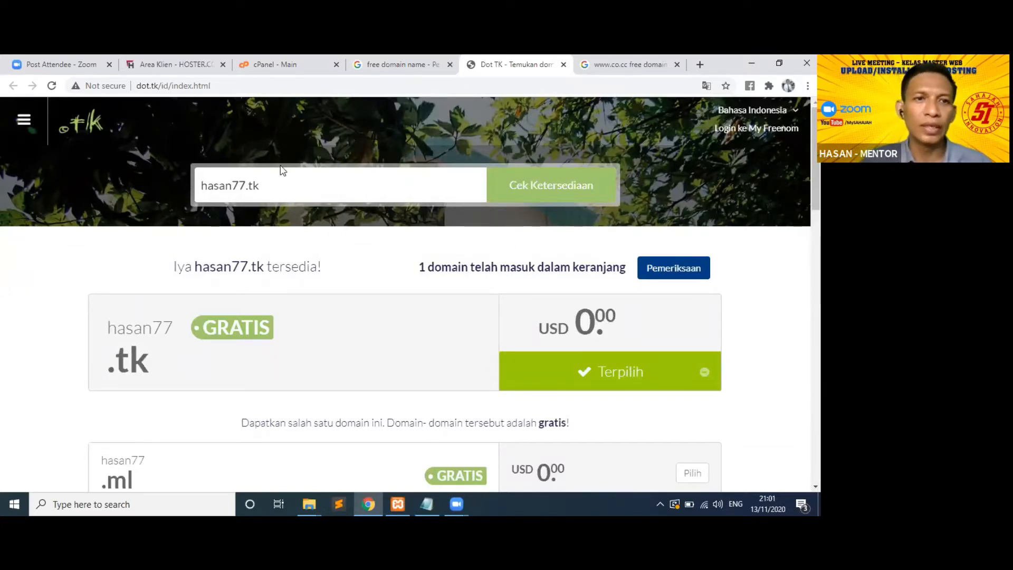
On the Google tab, search for 'panduan registrasi domain gratis'
left_click(388, 65)
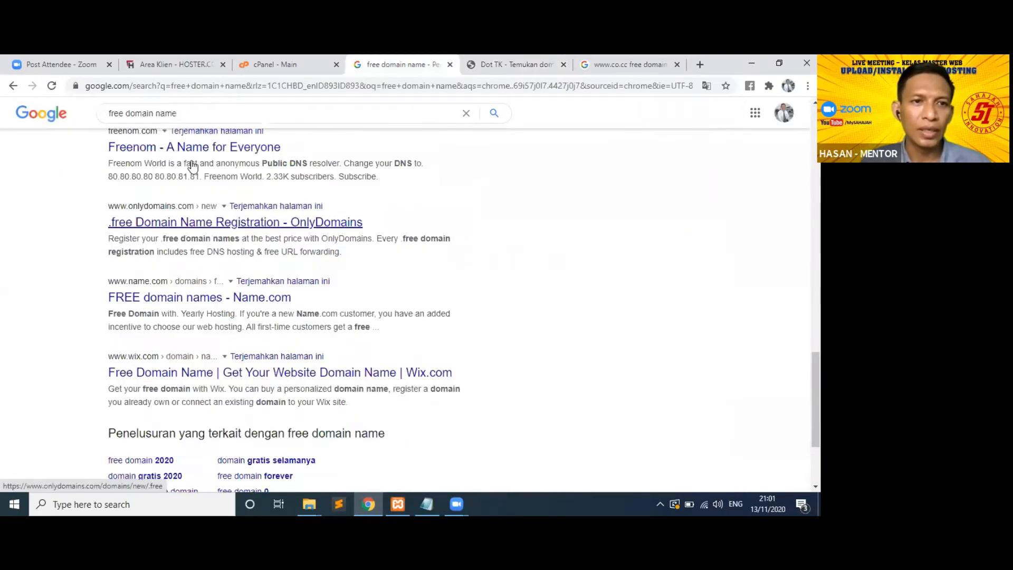
scroll(193, 166, "up", 10)
left_click_drag(195, 113, 72, 110)
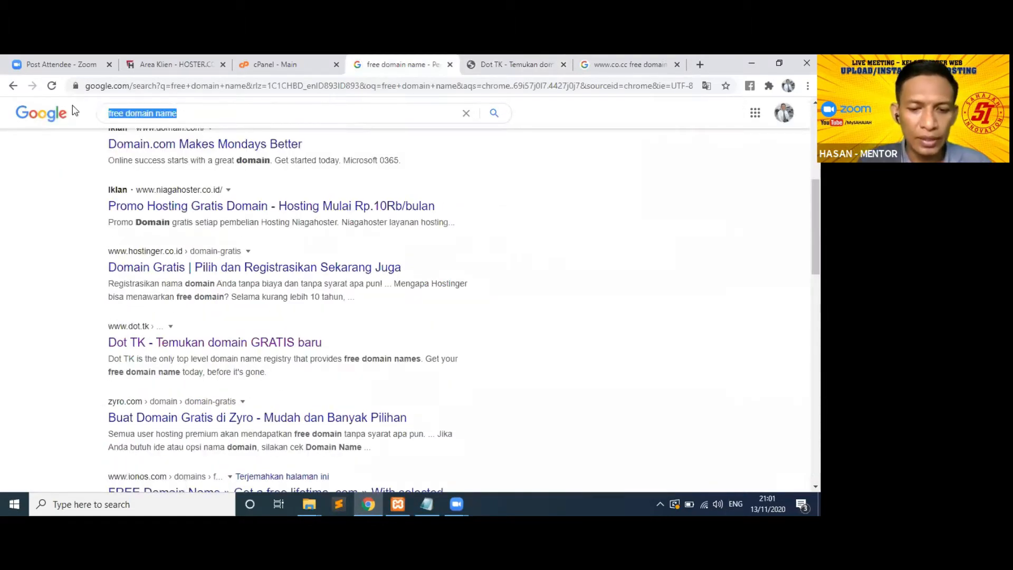
type("pa")
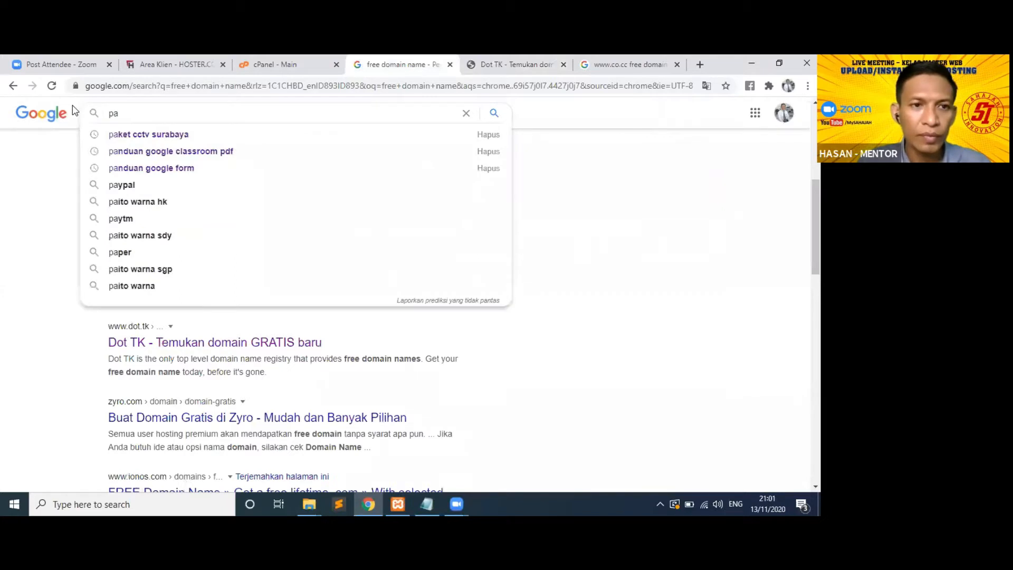
type("nduan ")
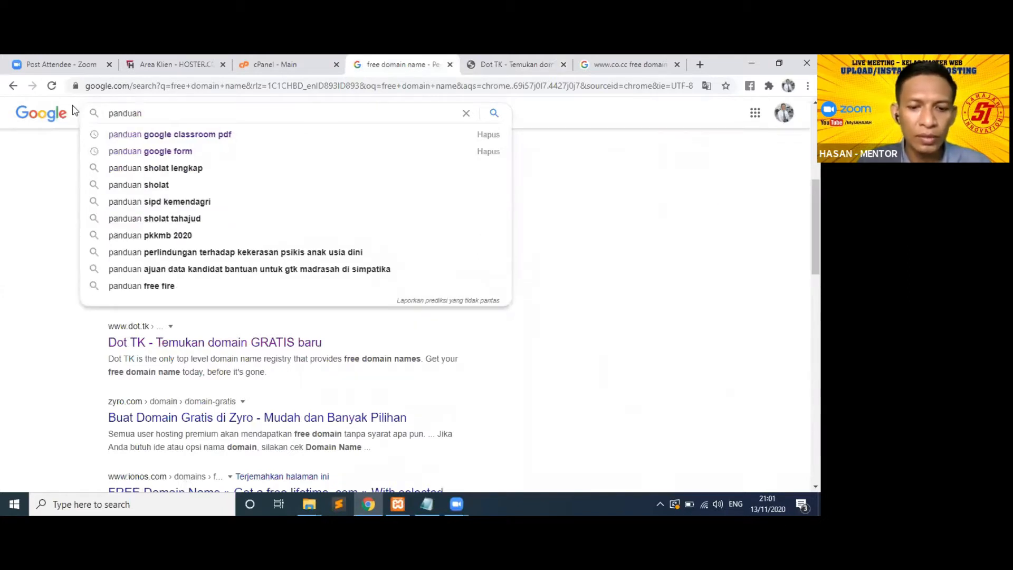
type("re")
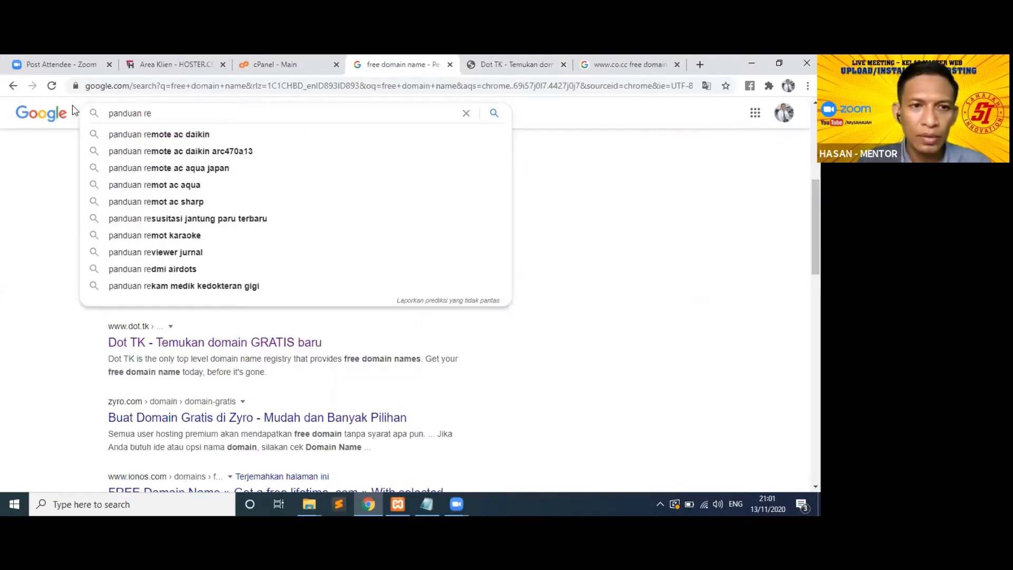
type("g")
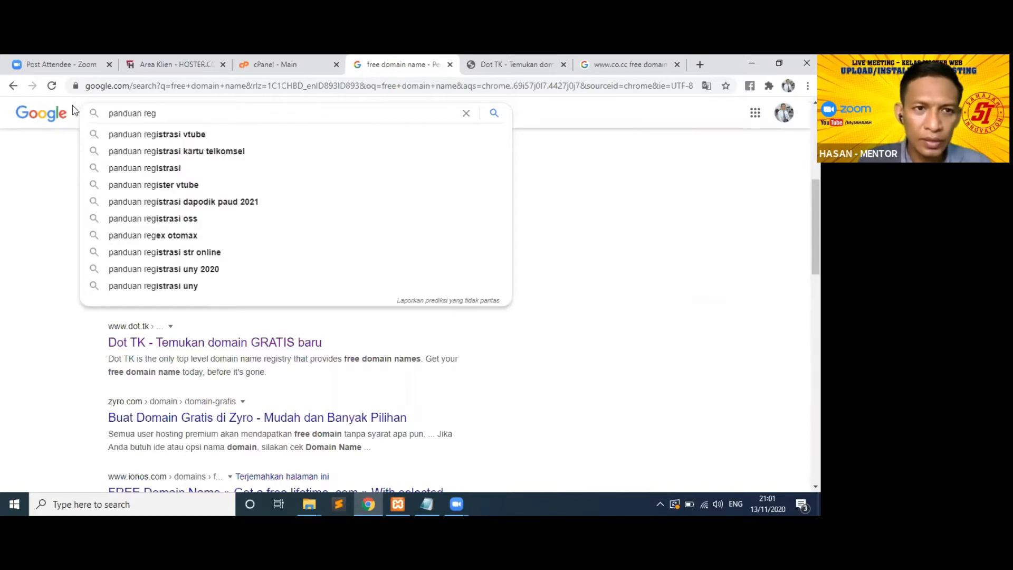
type("istra")
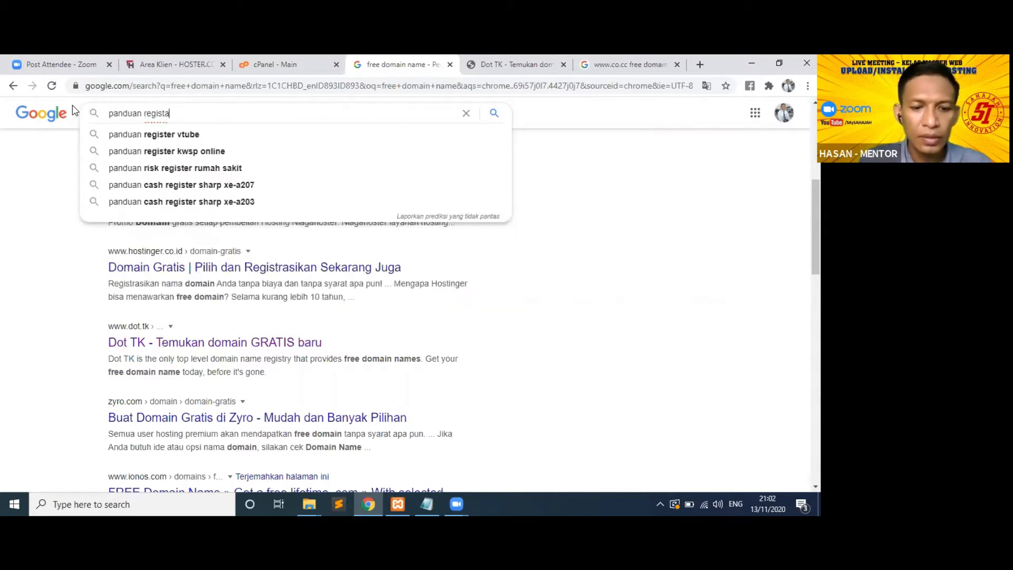
type("si do")
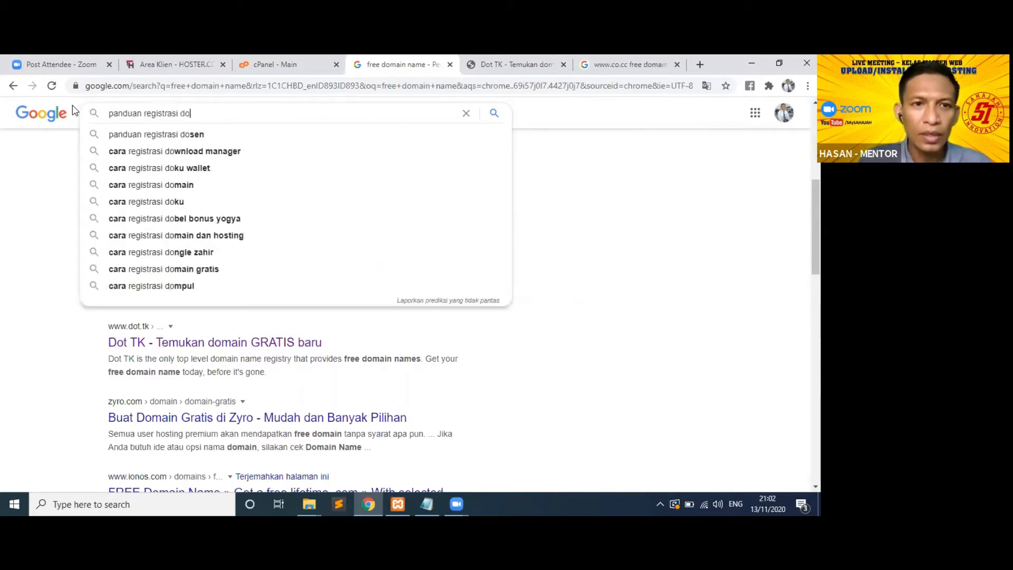
type("main gratis")
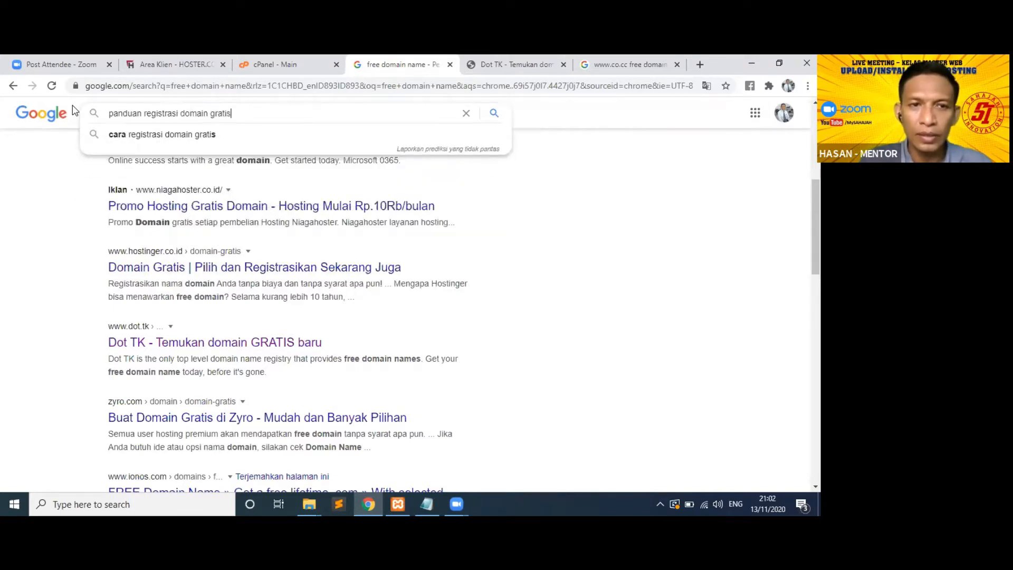
key("Return")
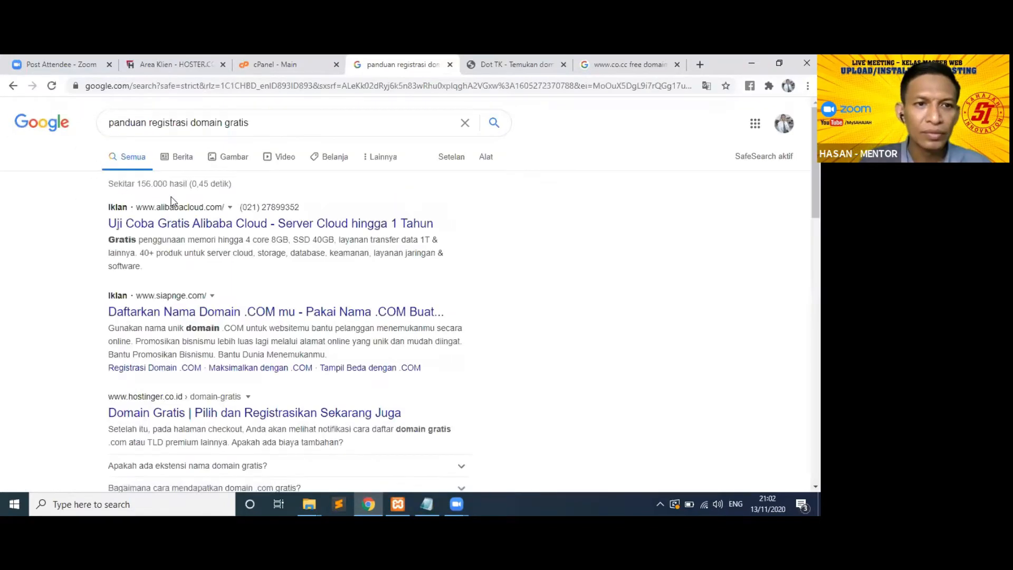
Open the 000webhost free domain and hosting result in a new tab and view it
scroll(411, 253, "down", 3)
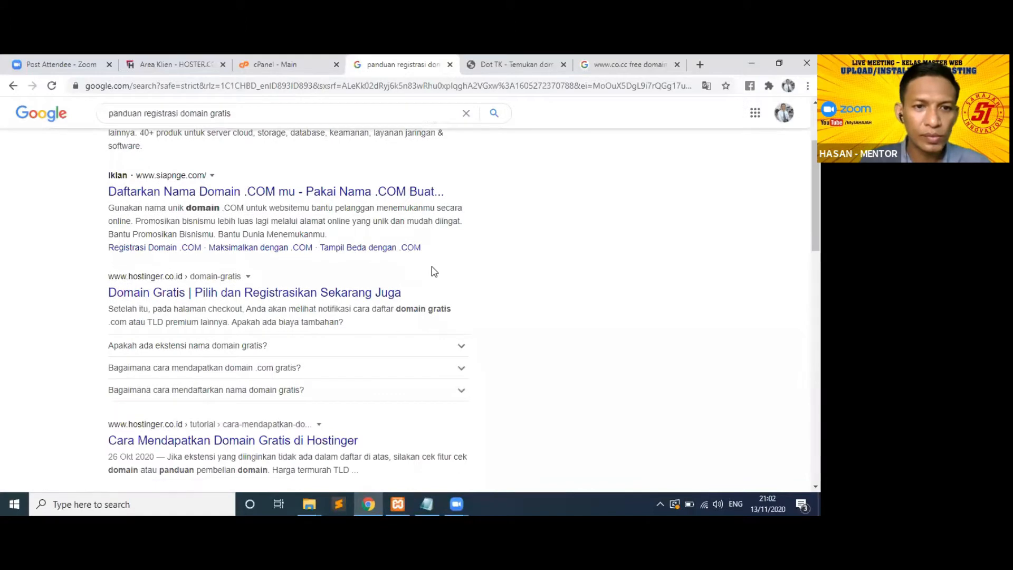
scroll(434, 271, "down", 2)
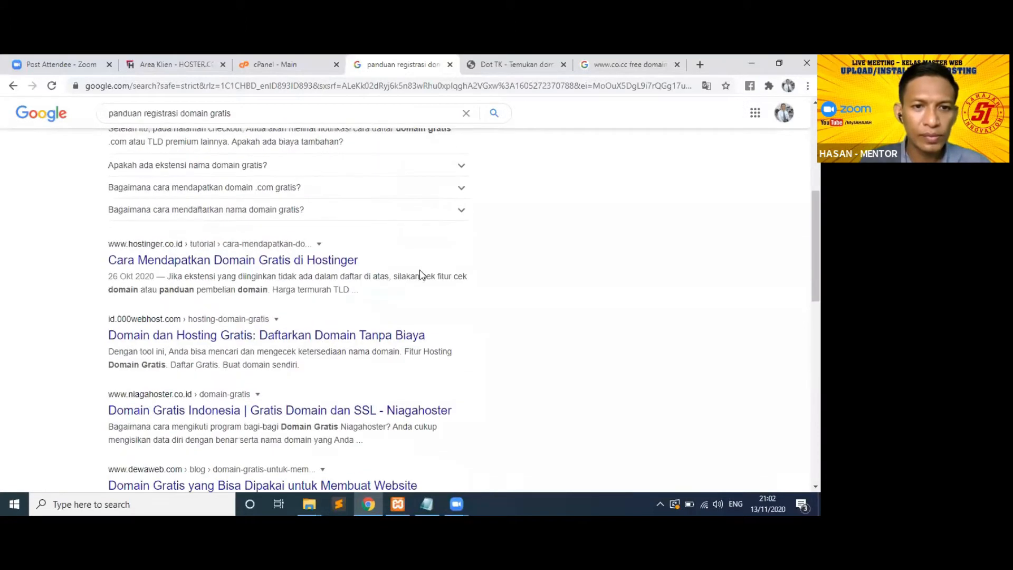
scroll(384, 275, "down", 1)
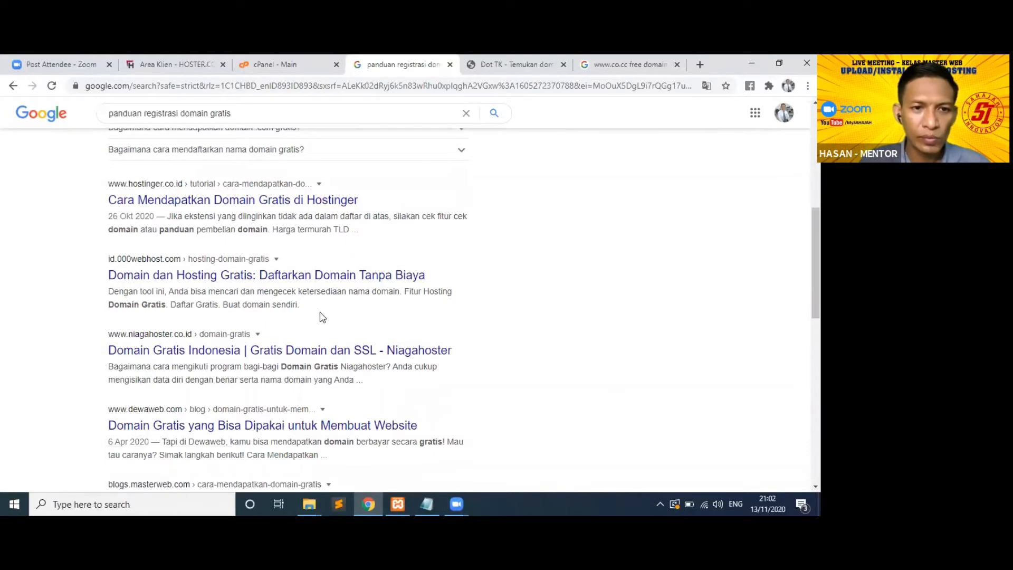
right_click(316, 275)
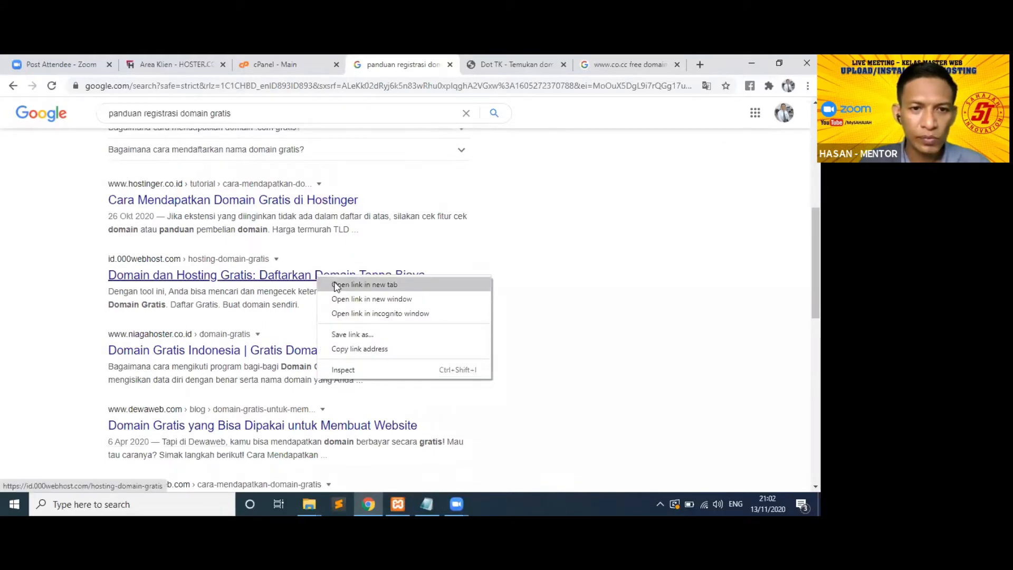
left_click(337, 287)
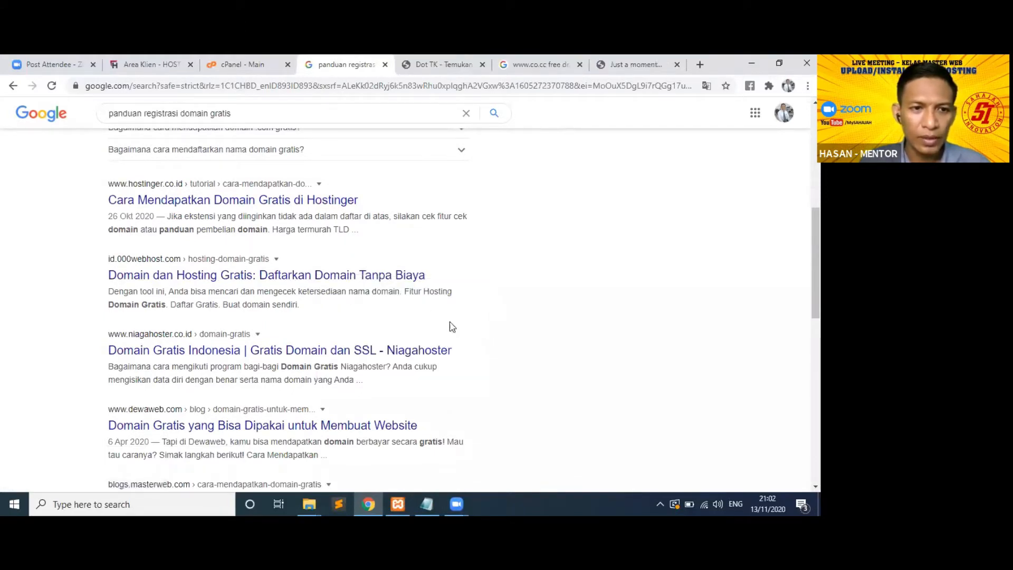
scroll(421, 311, "down", 3)
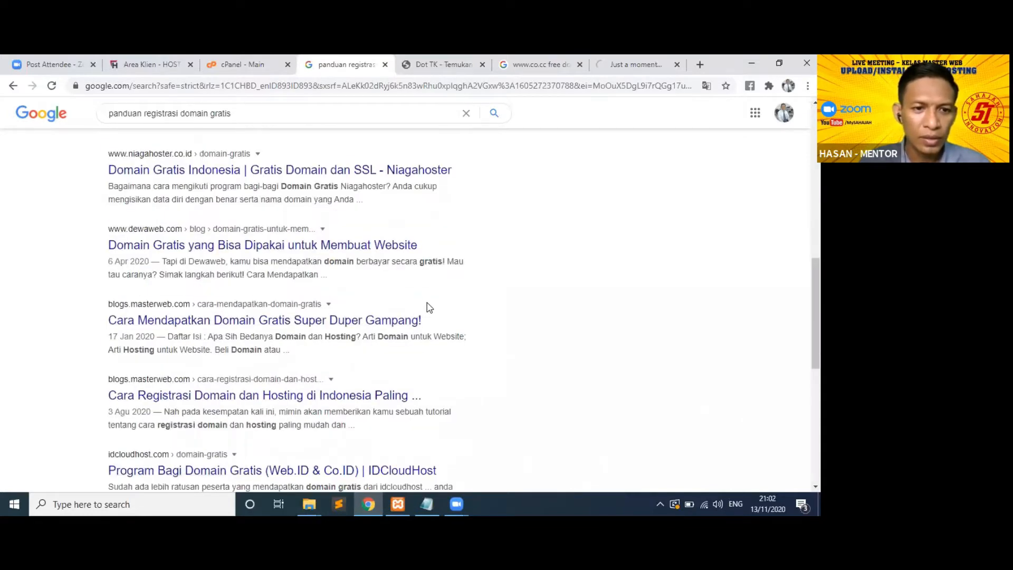
scroll(426, 306, "down", 6)
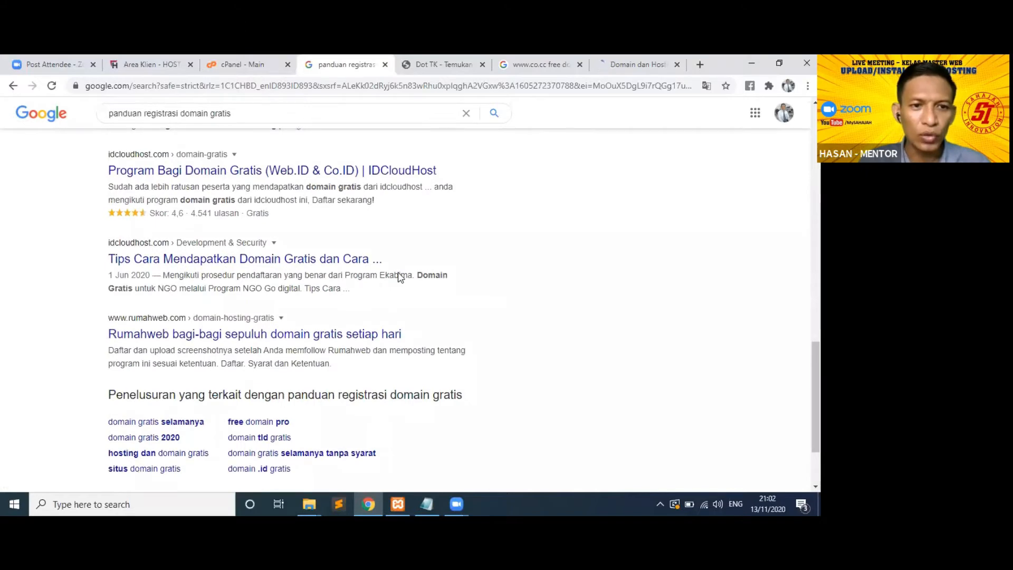
scroll(393, 295, "up", 10)
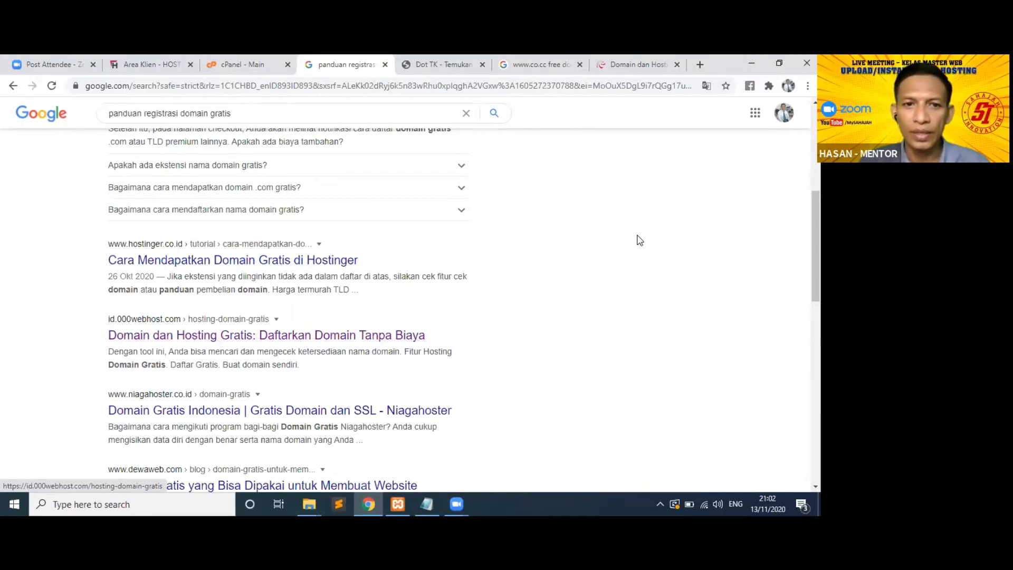
left_click(638, 64)
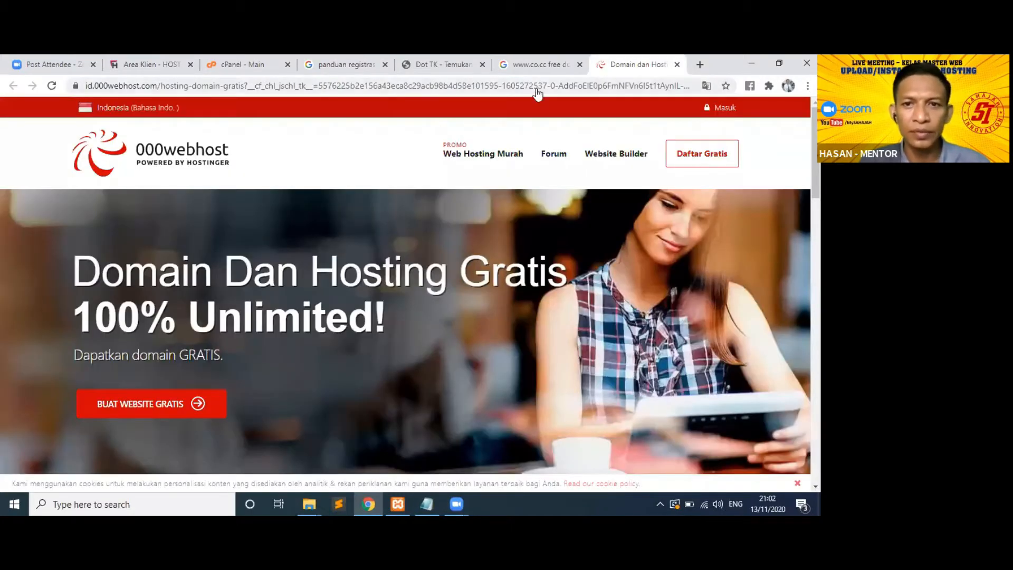
scroll(526, 224, "down", 7)
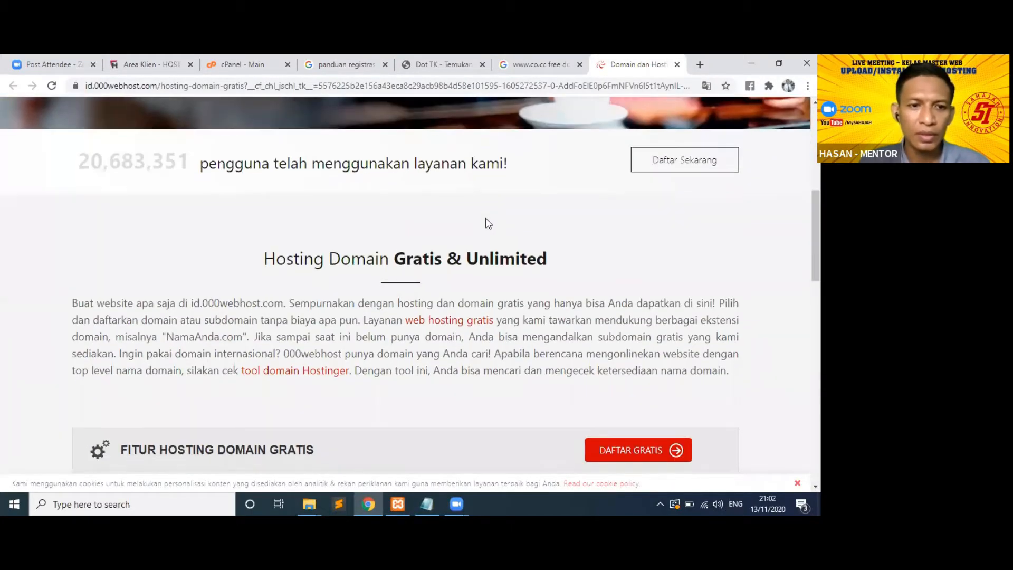
scroll(489, 223, "down", 6)
scroll(482, 220, "up", 7)
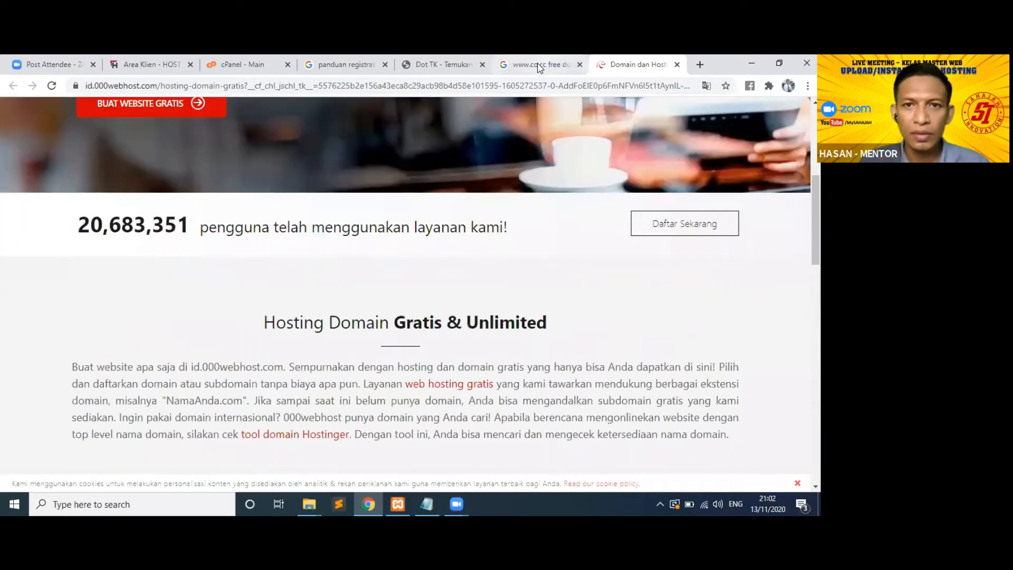
scroll(436, 219, "up", 6)
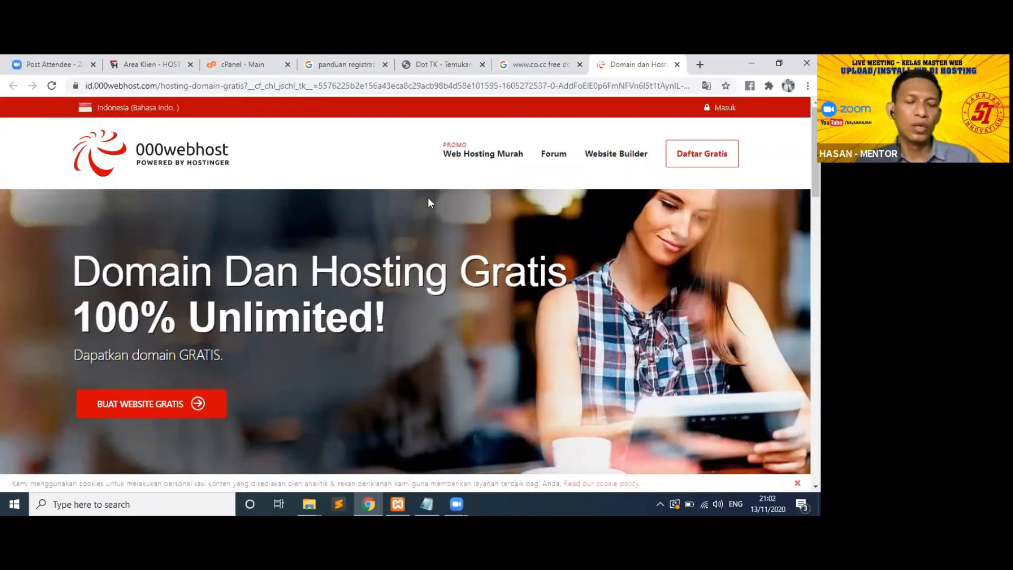
scroll(407, 206, "down", 5)
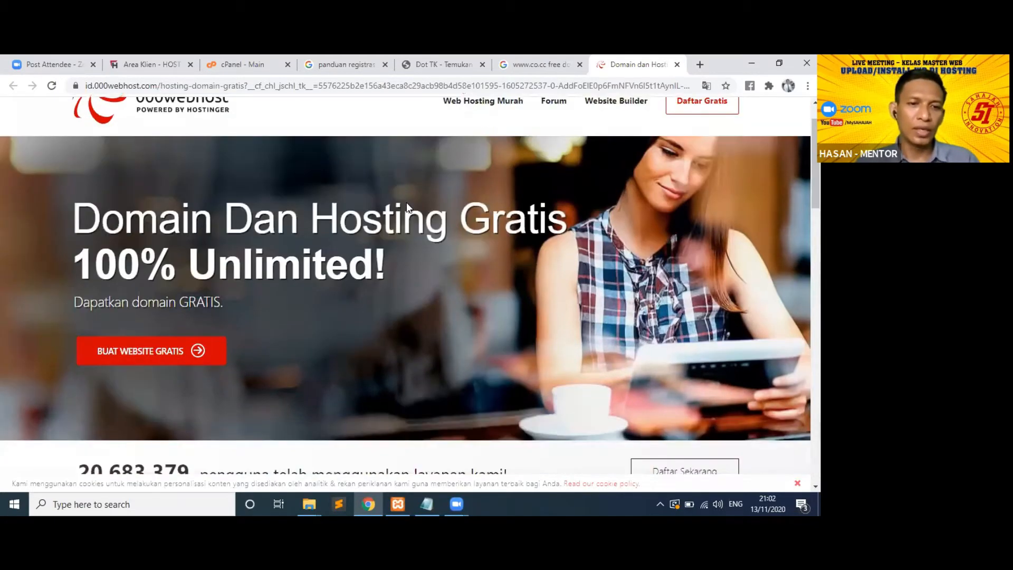
scroll(406, 222, "down", 8)
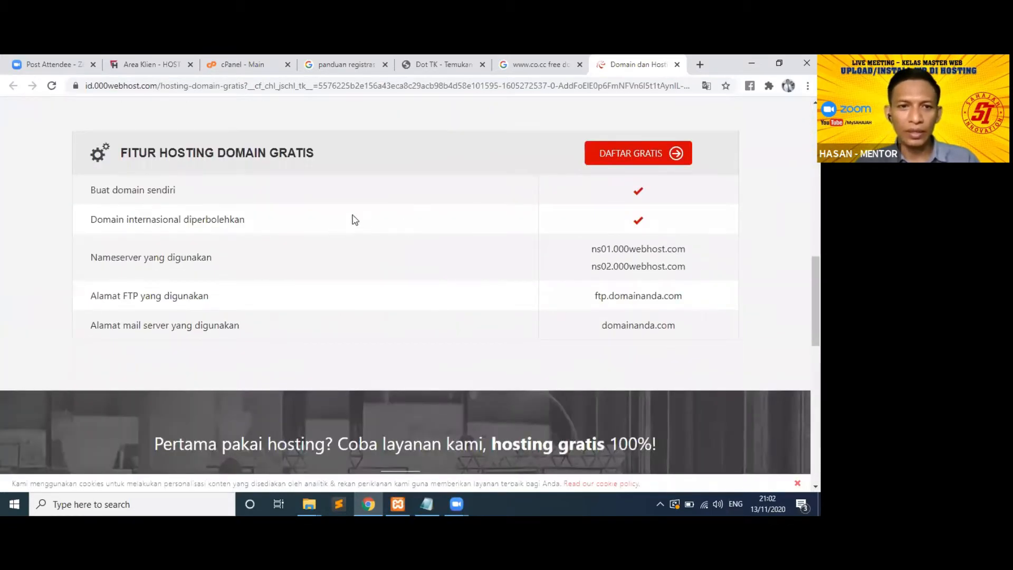
scroll(317, 198, "down", 1)
scroll(288, 204, "up", 15)
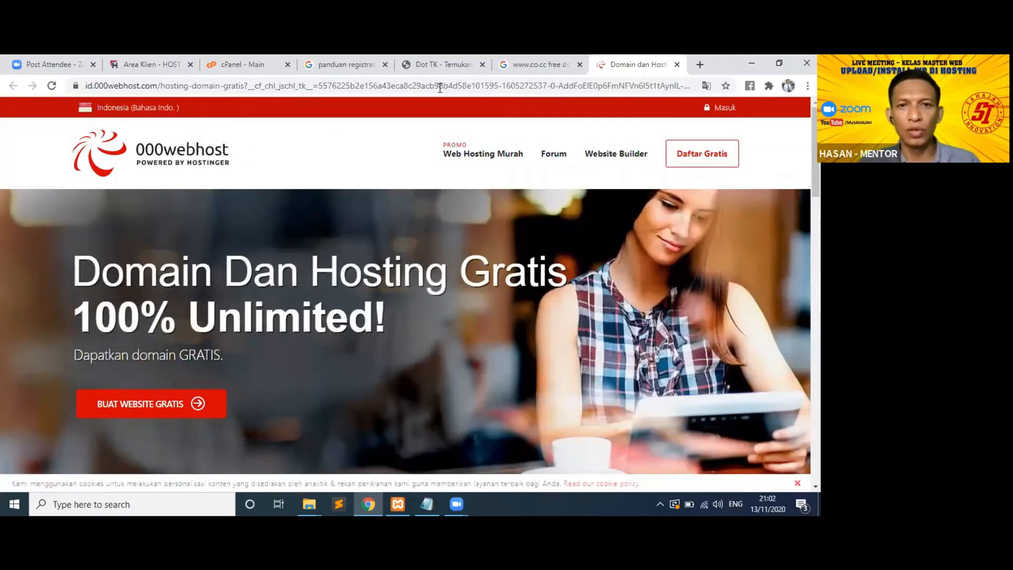
left_click(527, 64)
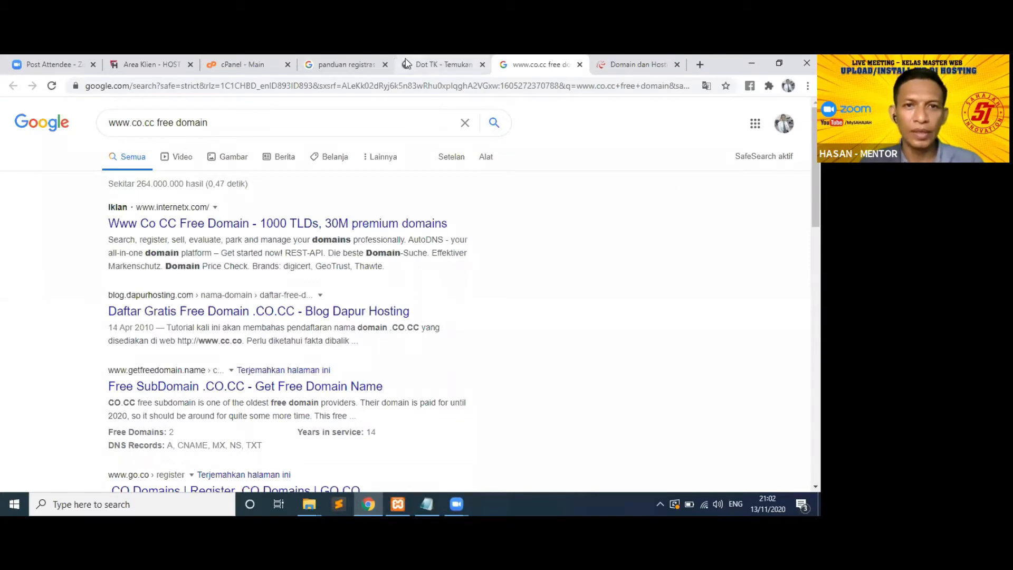
From the registration-guide results, open Masterweb's 'Cara Registrasi Domain dan Hosting di Indonesia' in a new tab
left_click(348, 64)
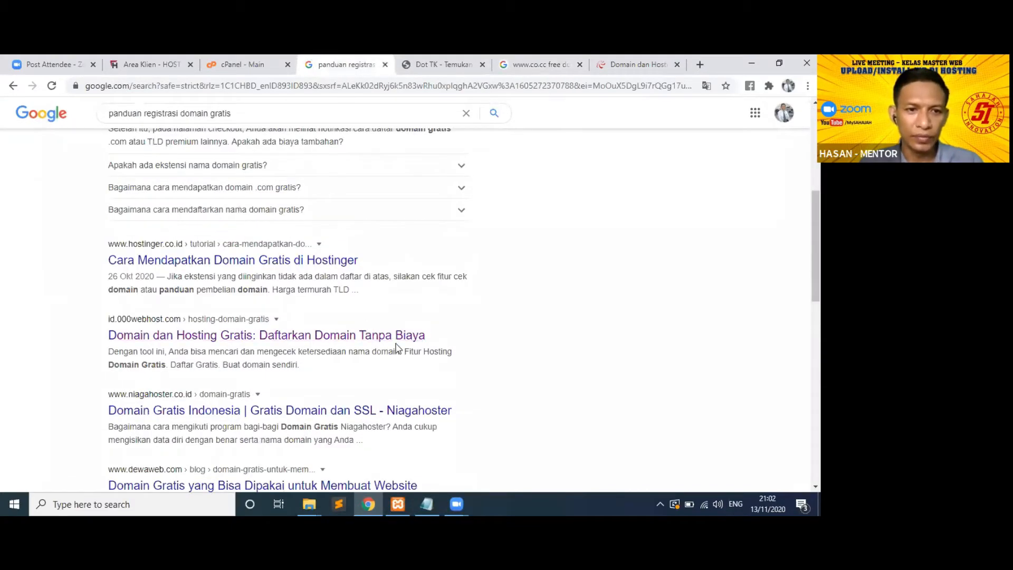
scroll(397, 348, "down", 5)
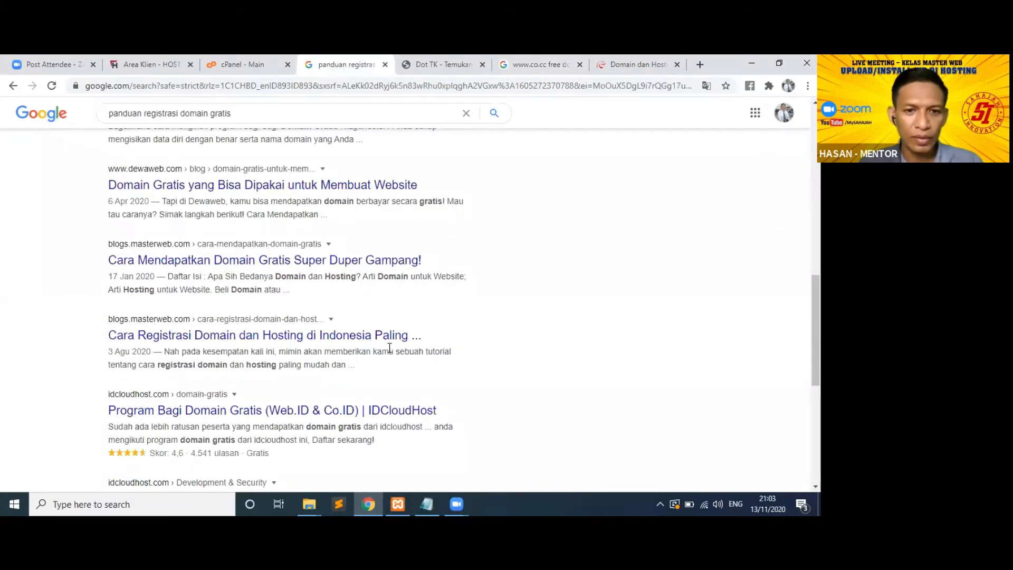
right_click(285, 339)
left_click(307, 346)
scroll(402, 363, "down", 3)
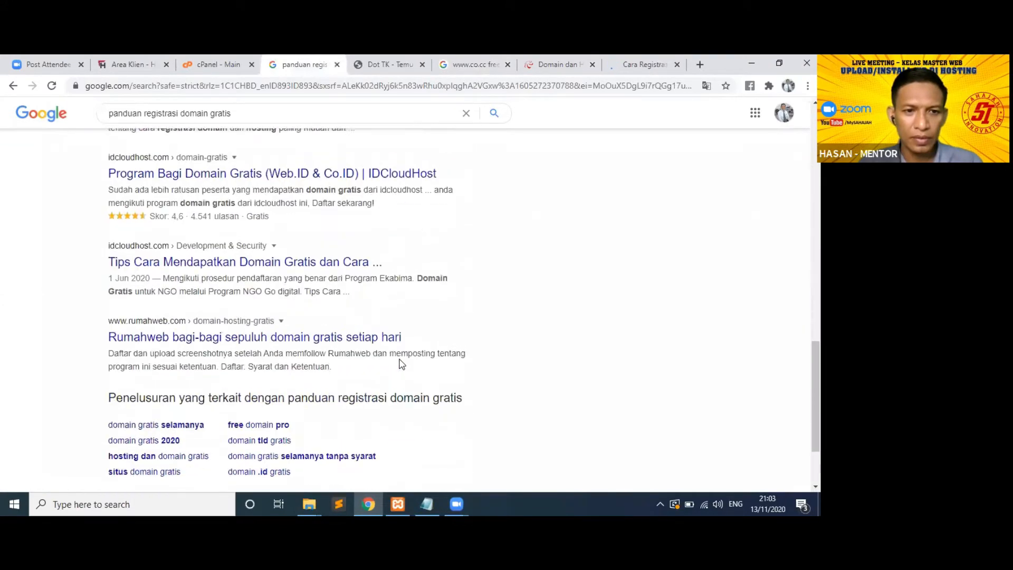
scroll(393, 366, "up", 10)
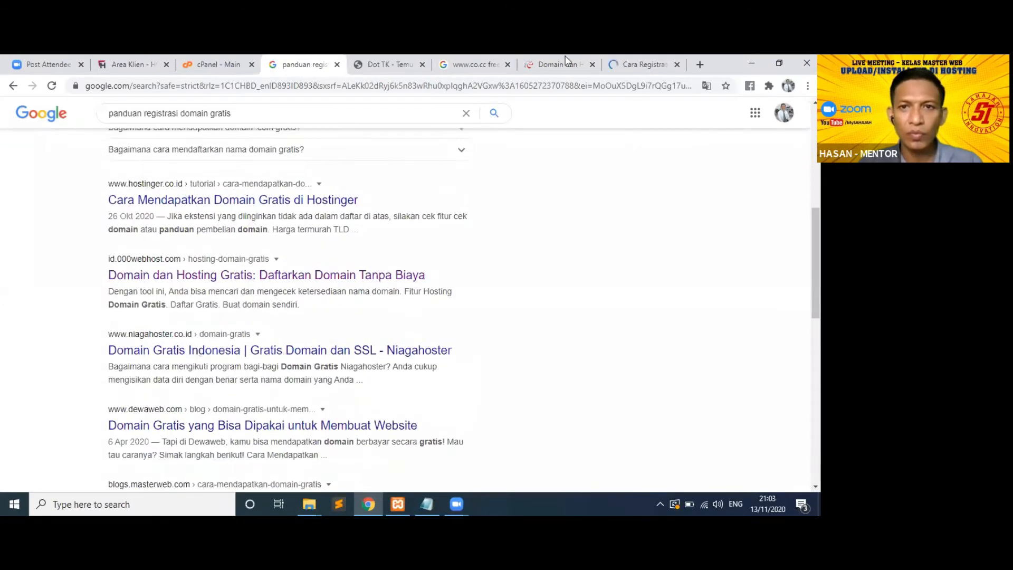
Open the Masterweb article and read the start of its registration guide
left_click(639, 69)
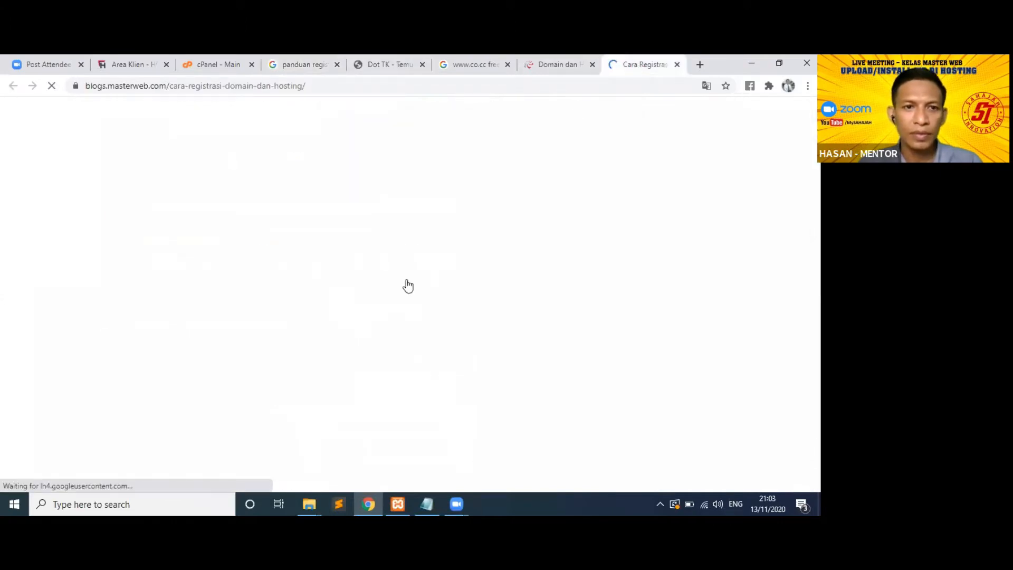
scroll(349, 296, "down", 10)
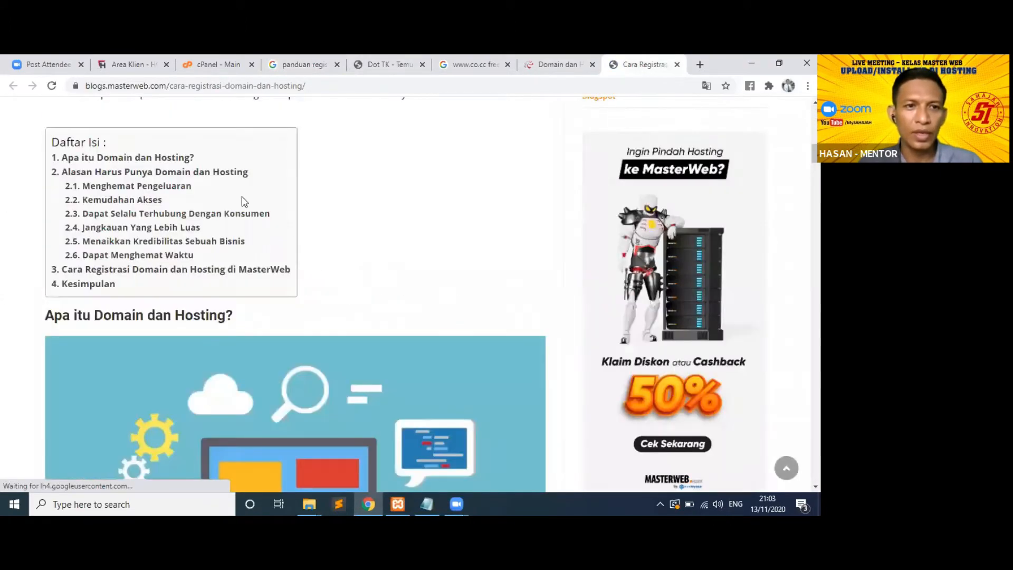
scroll(286, 258, "down", 9)
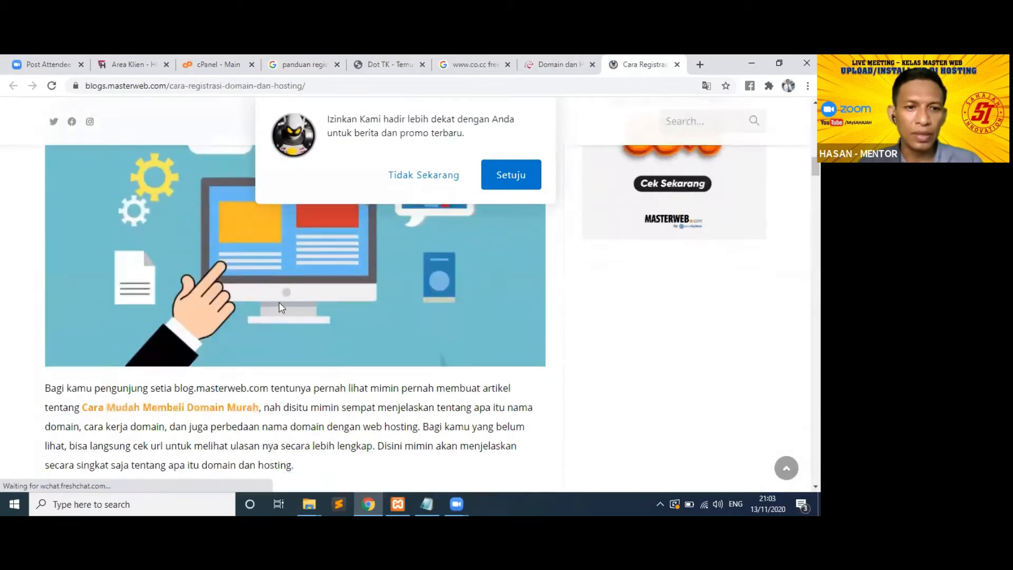
scroll(283, 308, "down", 3)
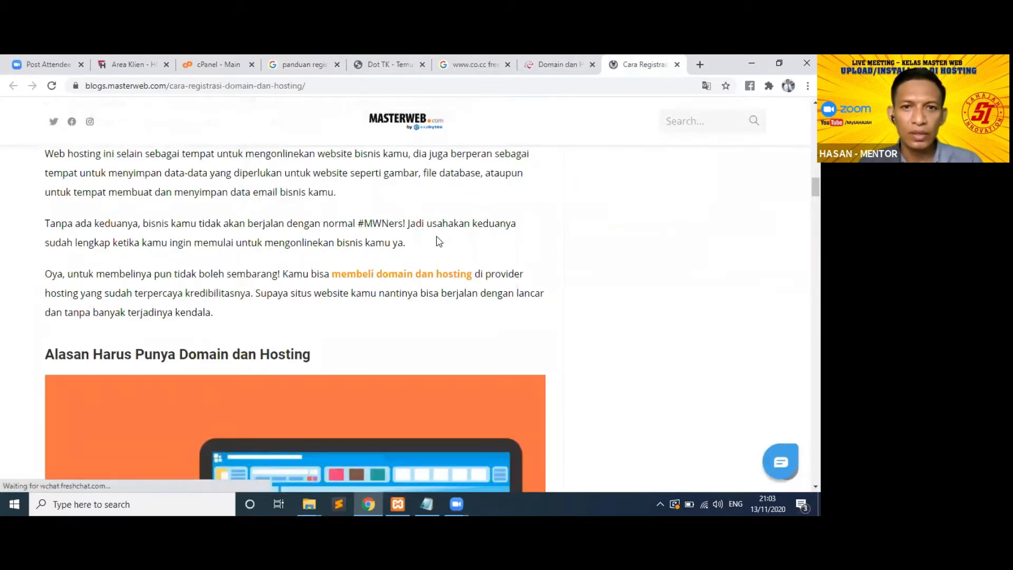
scroll(427, 256, "down", 14)
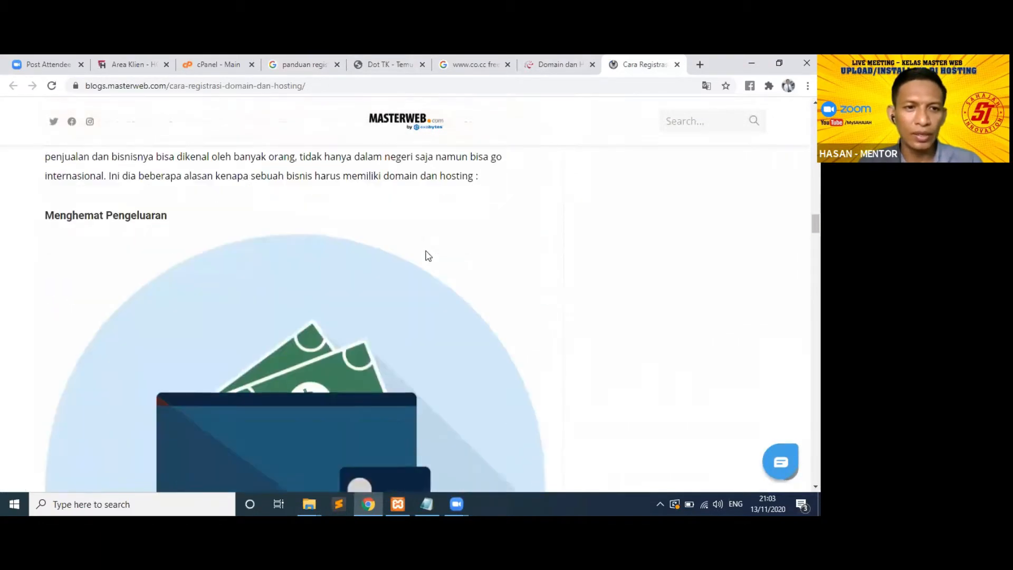
scroll(427, 256, "down", 14)
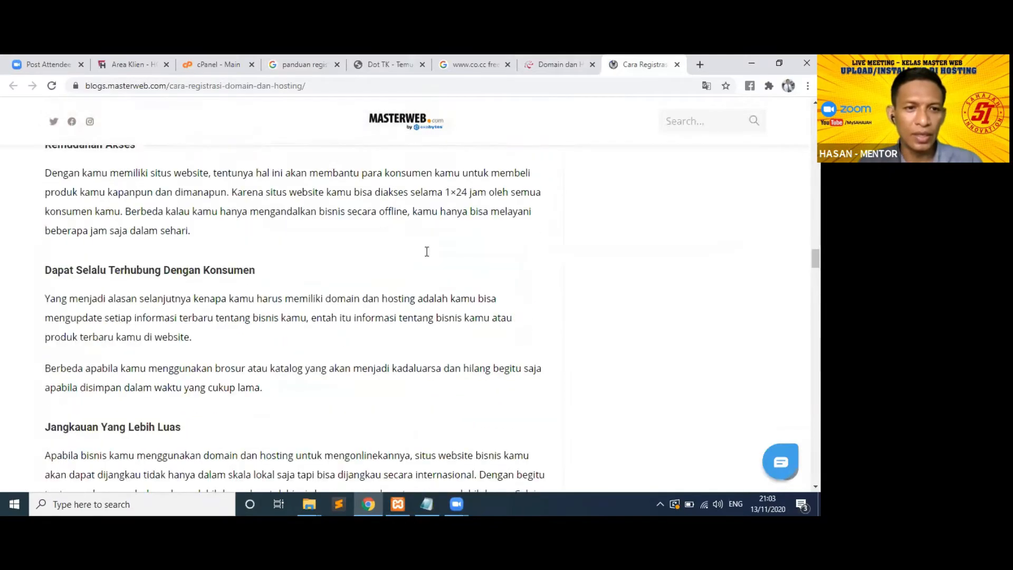
scroll(428, 256, "down", 14)
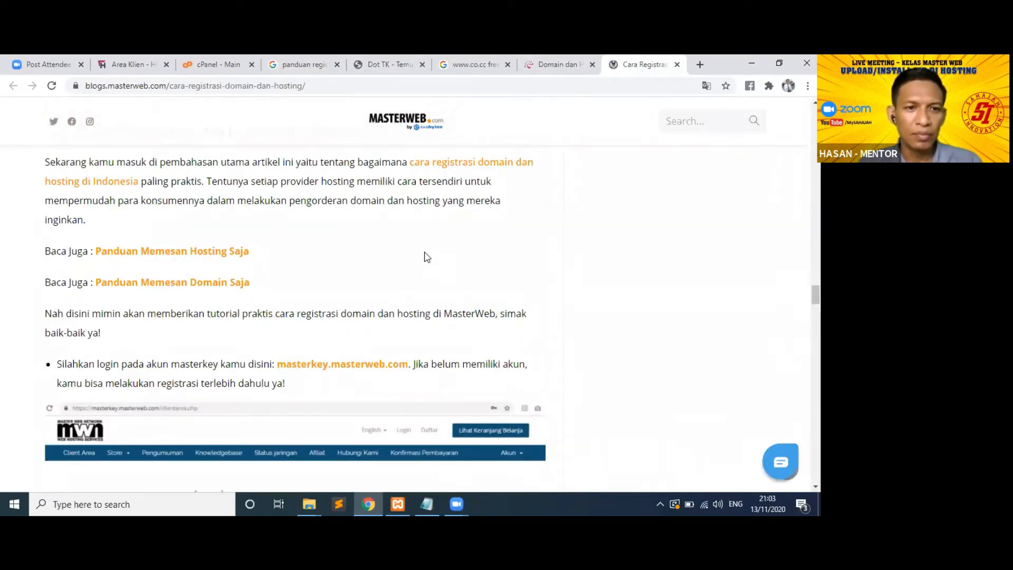
scroll(428, 257, "down", 12)
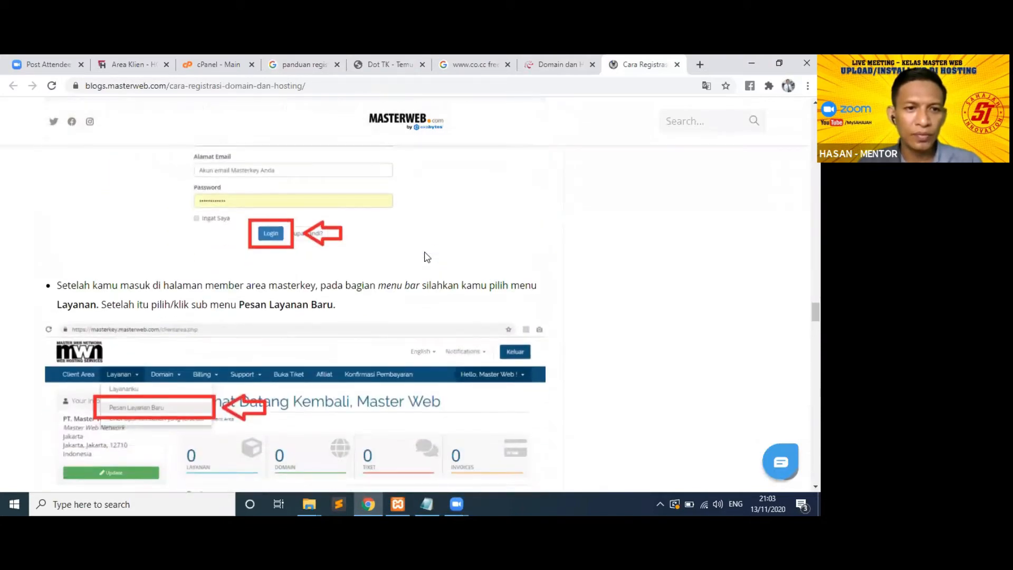
scroll(426, 262, "down", 10)
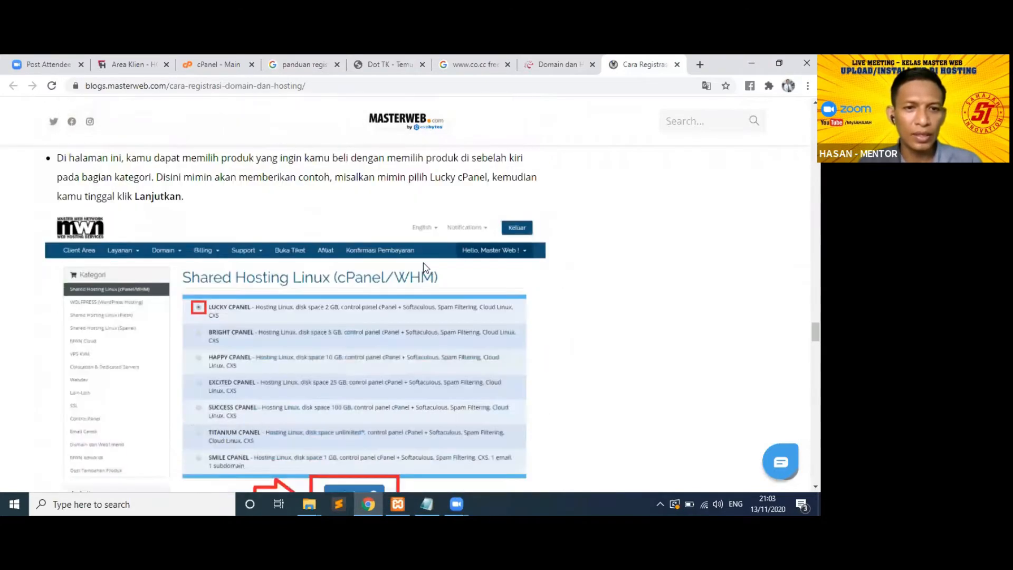
scroll(423, 262, "down", 8)
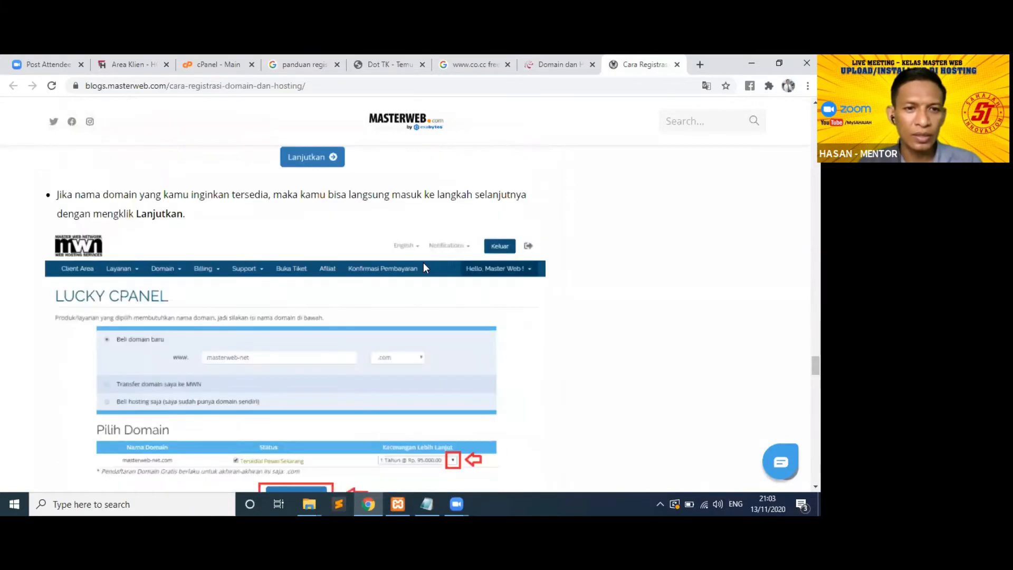
scroll(426, 268, "down", 20)
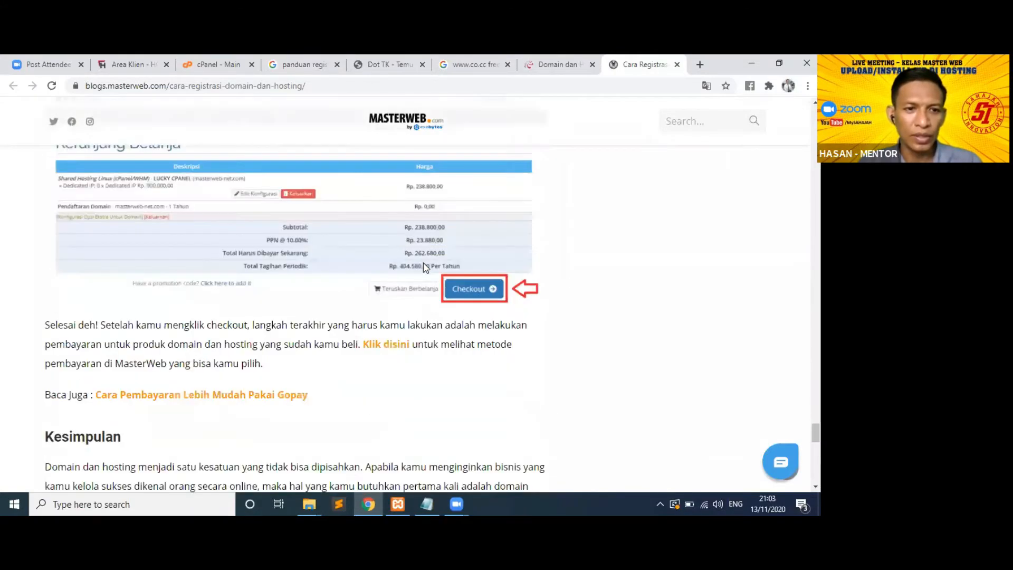
scroll(425, 267, "up", 20)
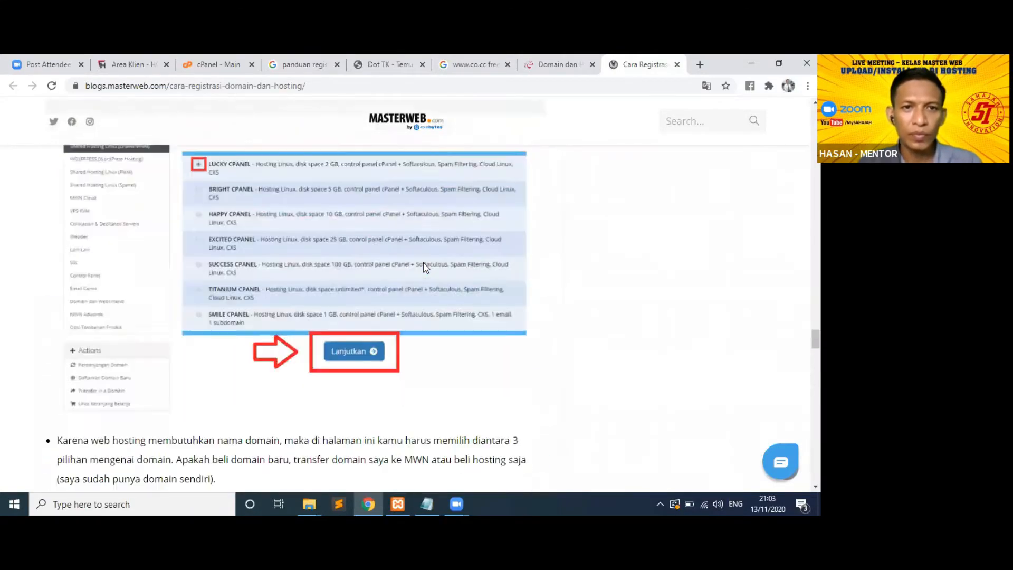
scroll(424, 264, "up", 15)
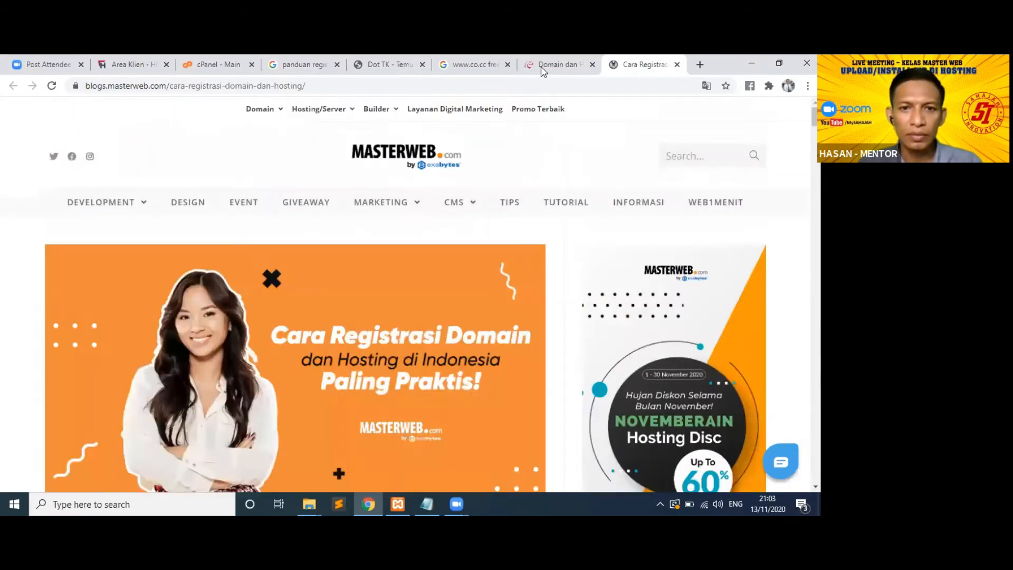
left_click(543, 70)
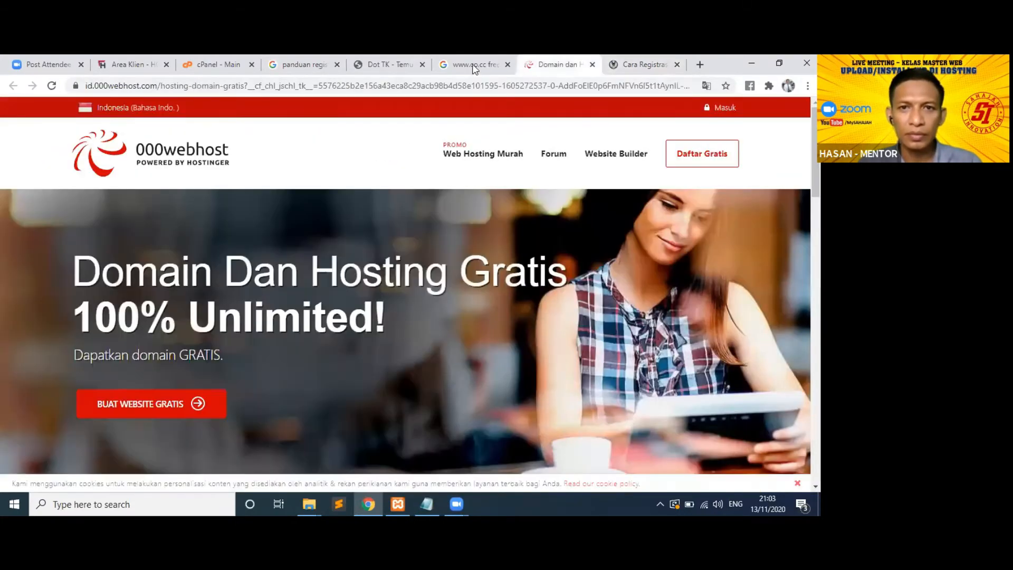
left_click(475, 68)
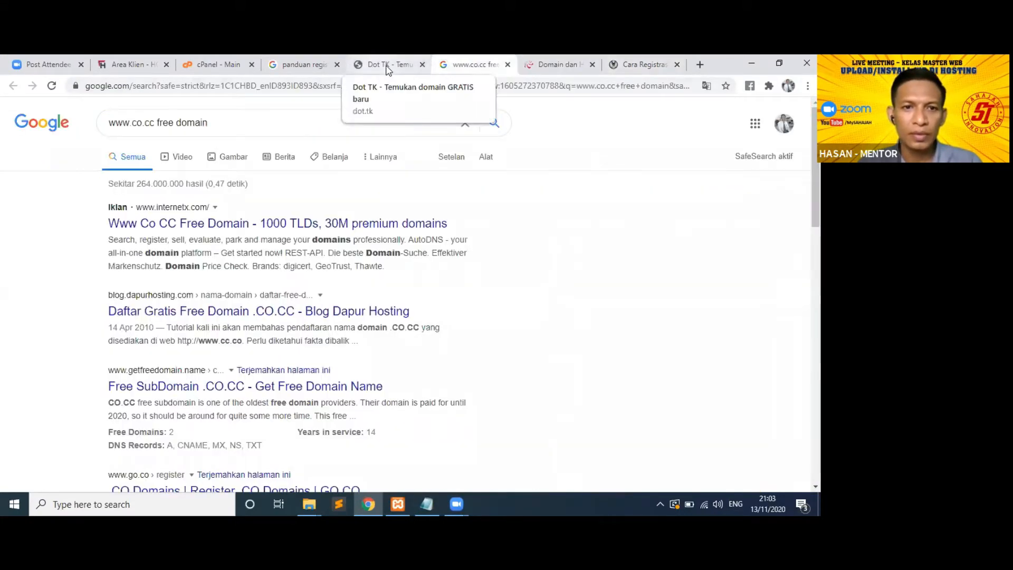
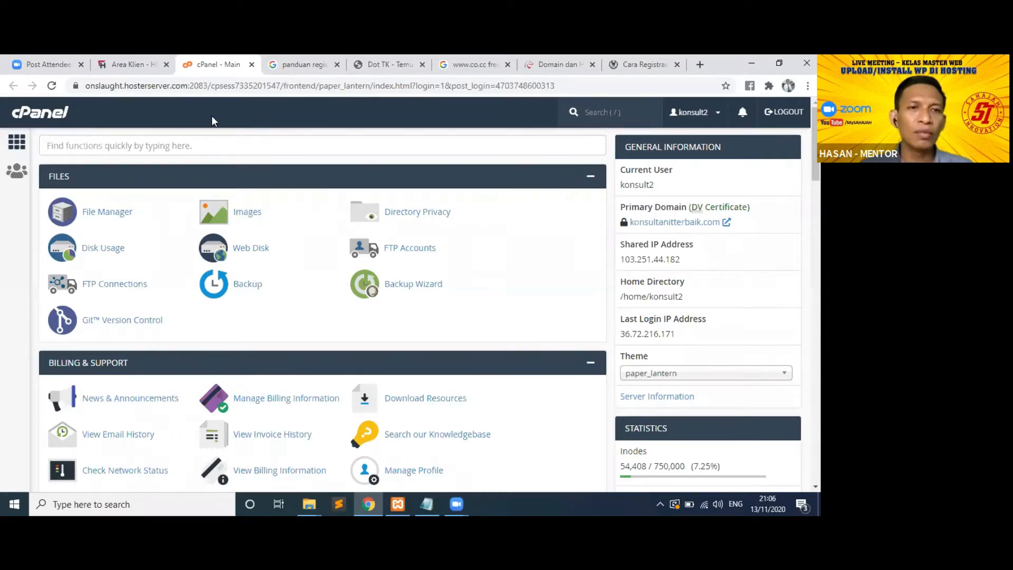
scroll(375, 252, "down", 5)
scroll(422, 263, "down", 5)
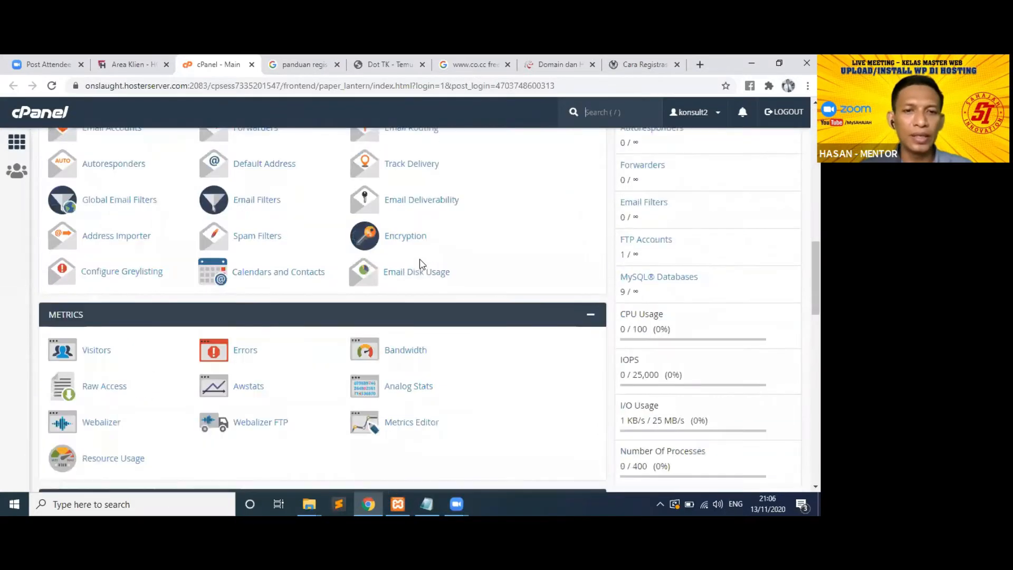
scroll(418, 267, "up", 10)
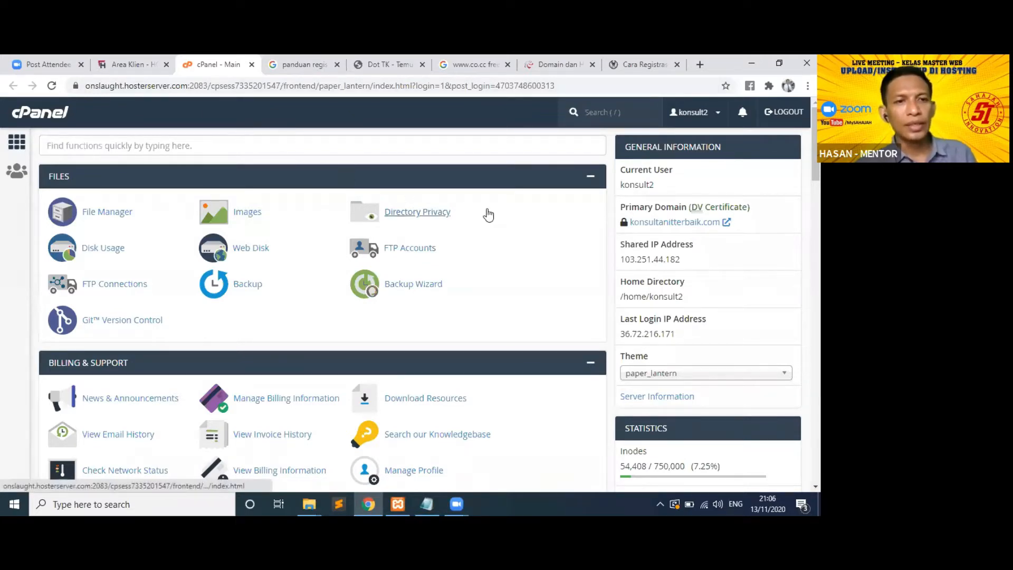
scroll(170, 174, "down", 15)
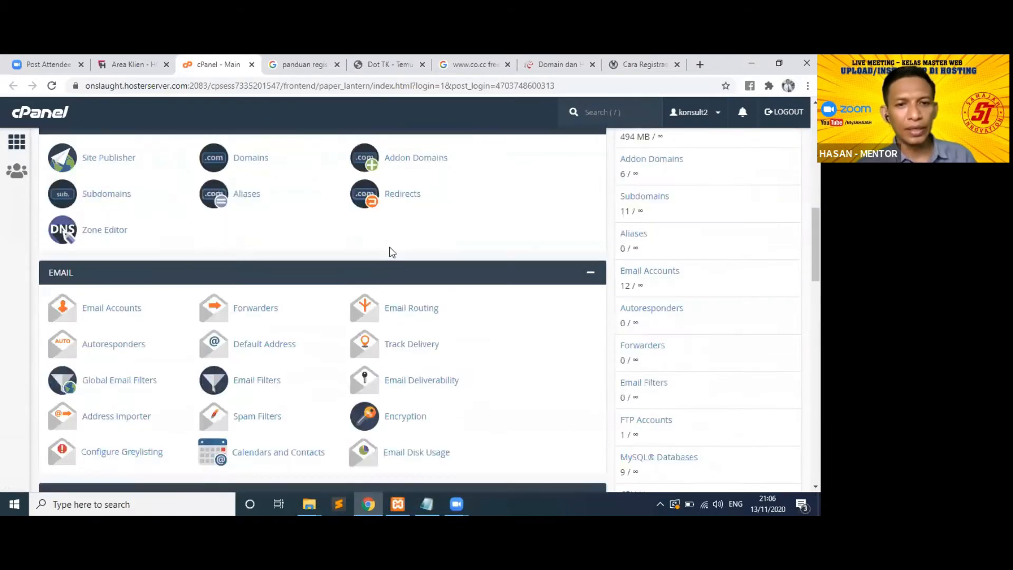
scroll(439, 265, "down", 13)
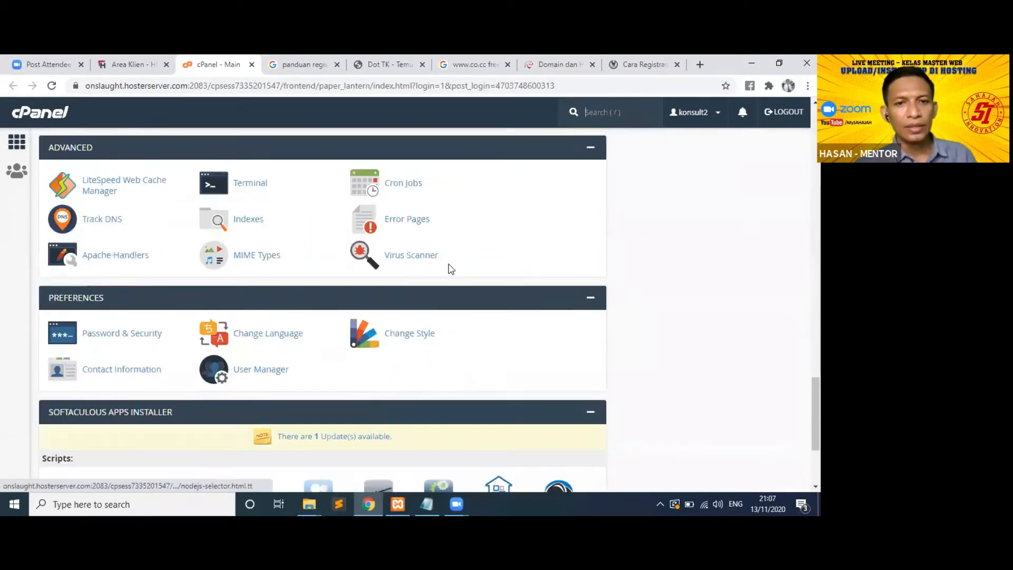
scroll(452, 269, "up", 20)
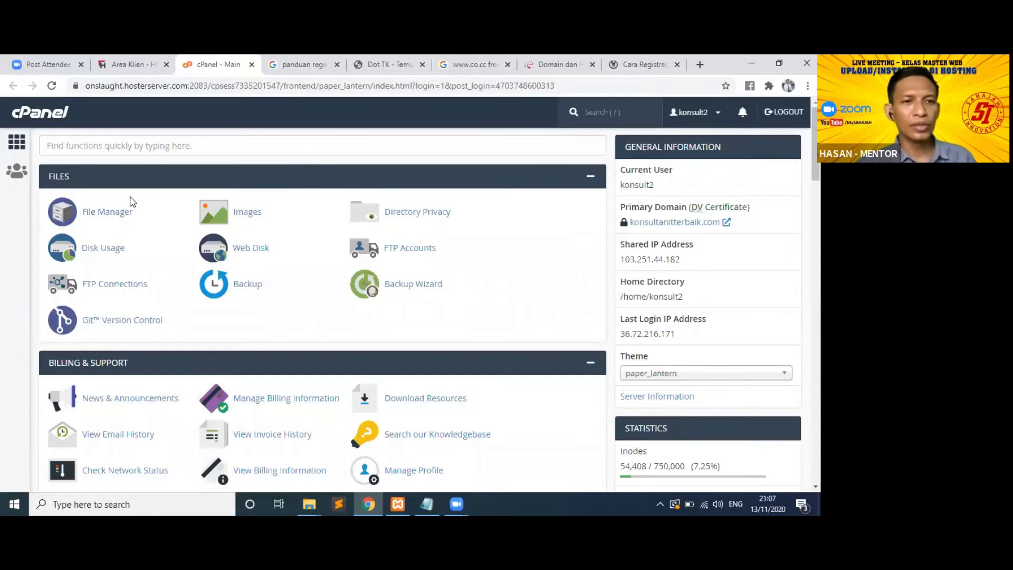
Scroll the cPanel home page down past Software, Advanced and Preferences to Softaculous Apps Installer
scroll(136, 214, "down", 1)
scroll(140, 210, "up", 1)
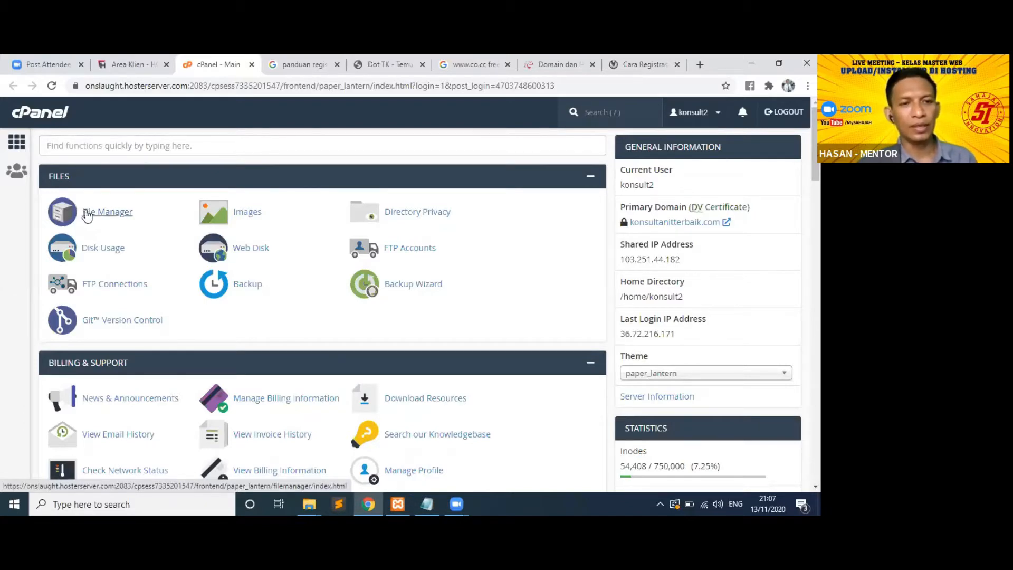
scroll(112, 213, "down", 3)
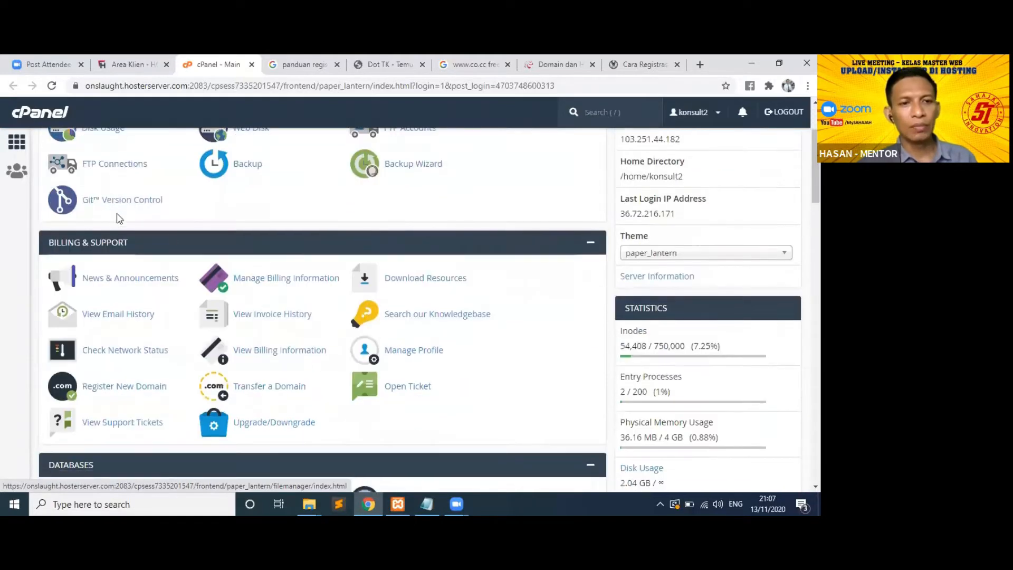
scroll(279, 270, "down", 3)
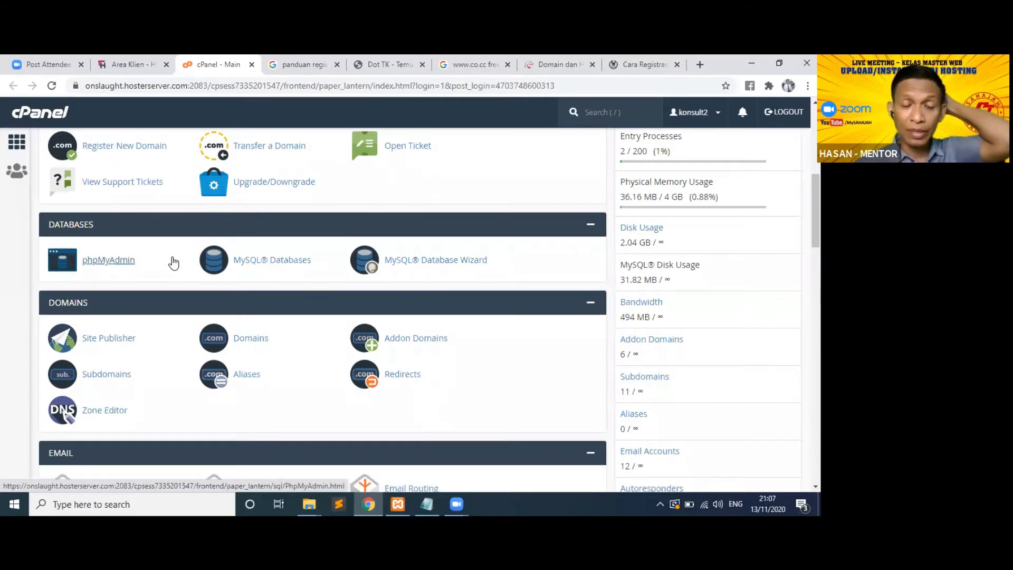
scroll(174, 261, "down", 5)
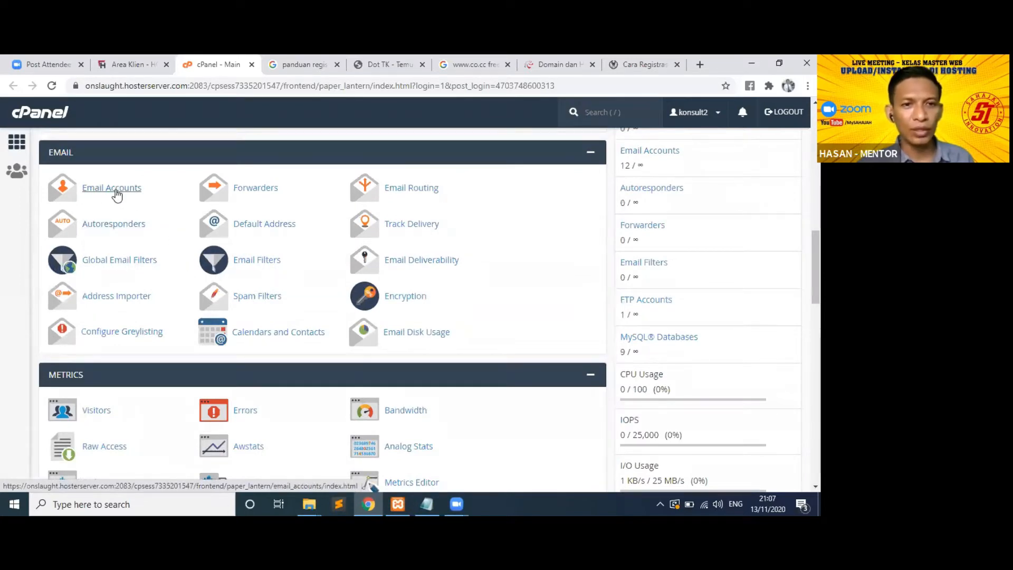
scroll(318, 277, "down", 2)
scroll(318, 282, "down", 5)
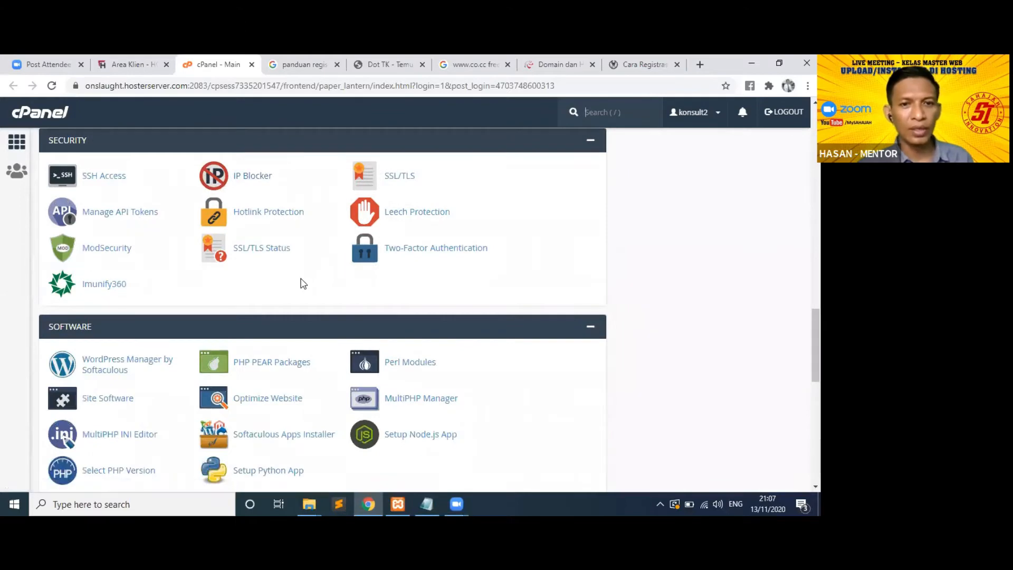
scroll(302, 284, "down", 3)
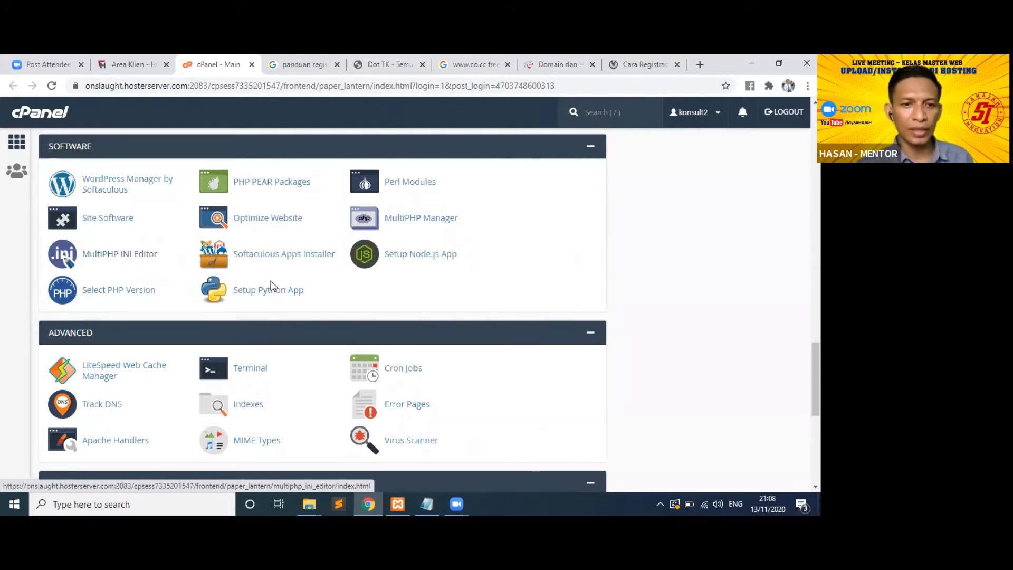
scroll(388, 299, "down", 3)
scroll(387, 299, "down", 3)
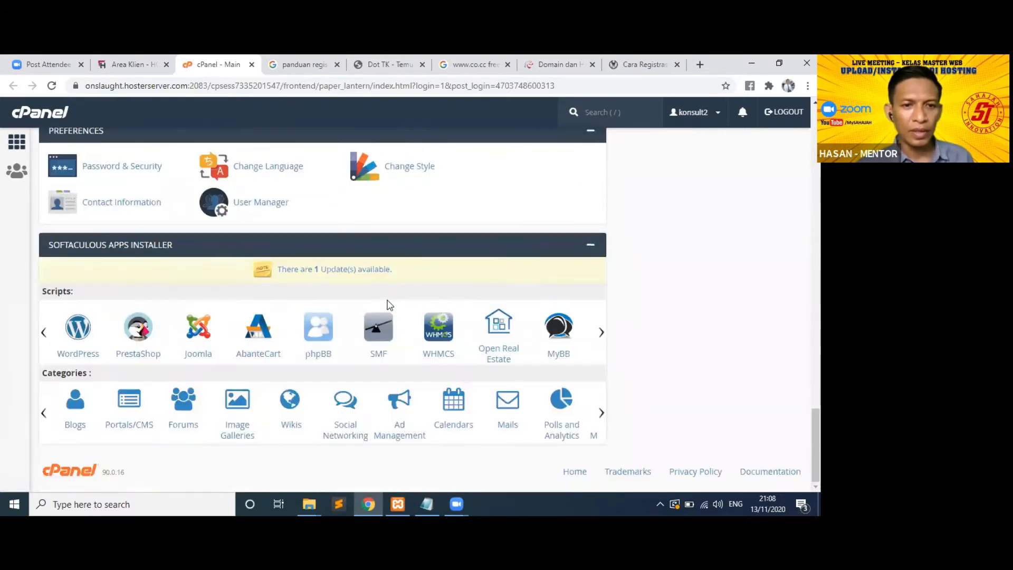
scroll(352, 199, "up", 4)
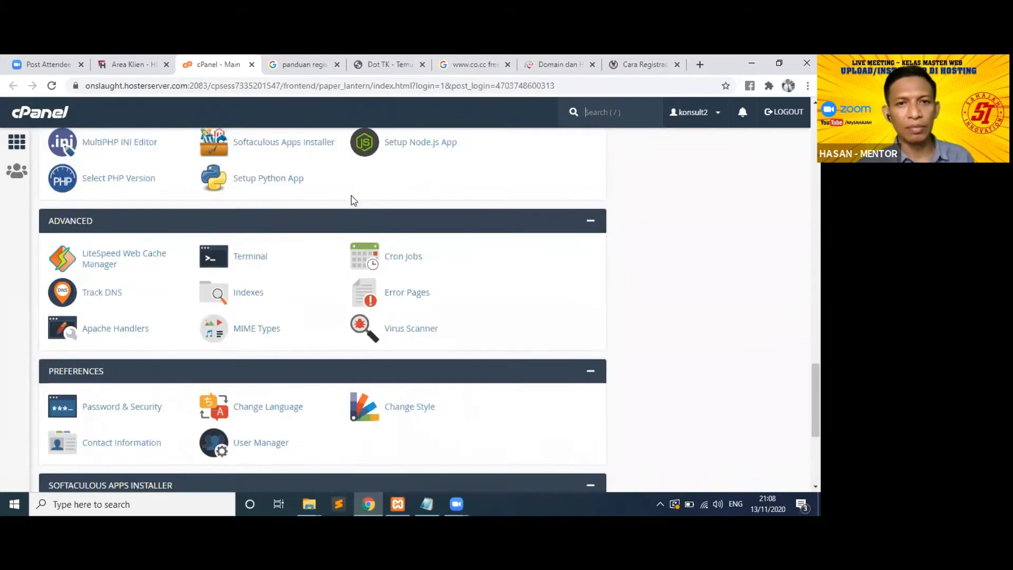
scroll(354, 200, "down", 4)
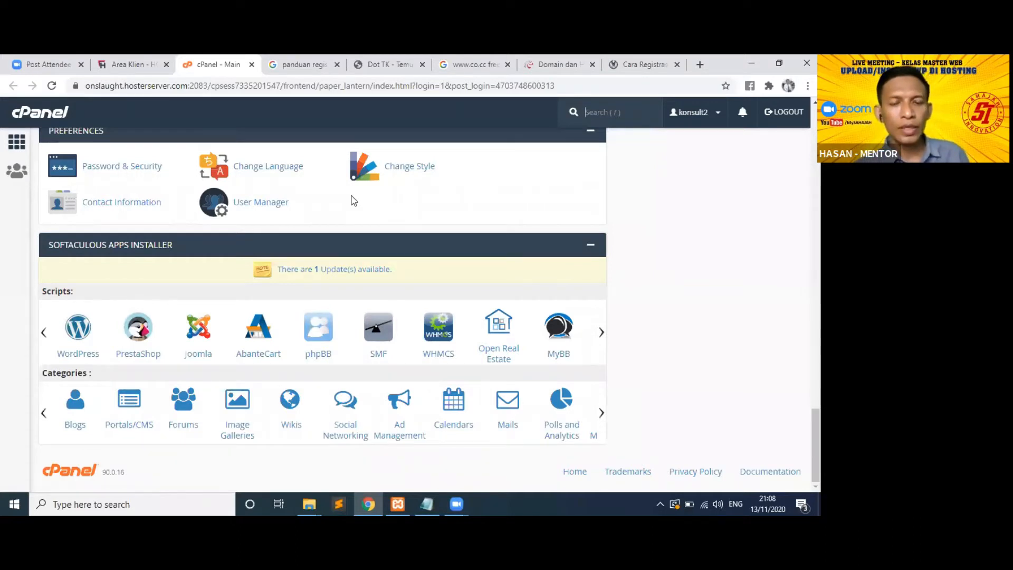
key("slash")
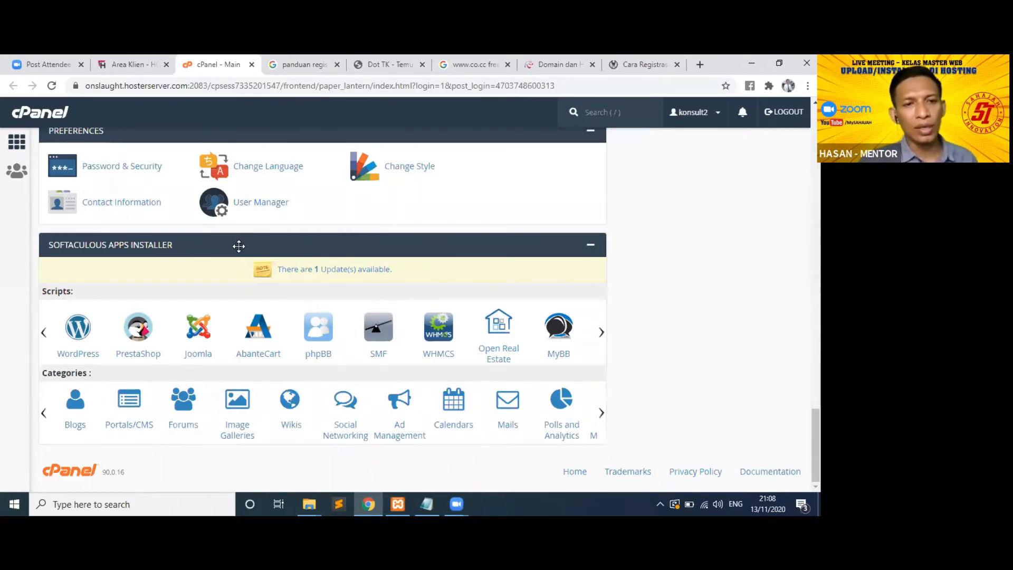
left_click(599, 332)
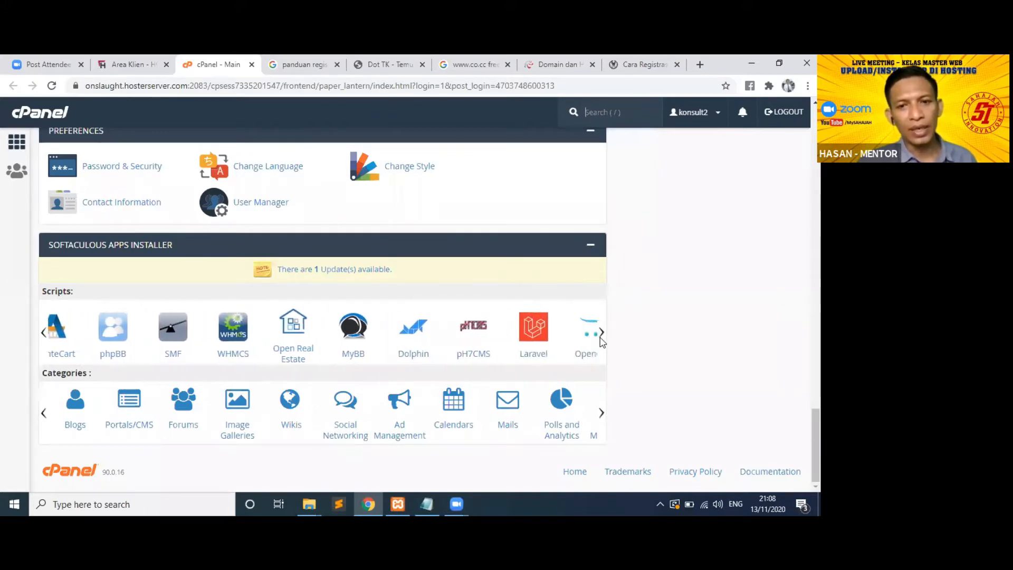
left_click(44, 333)
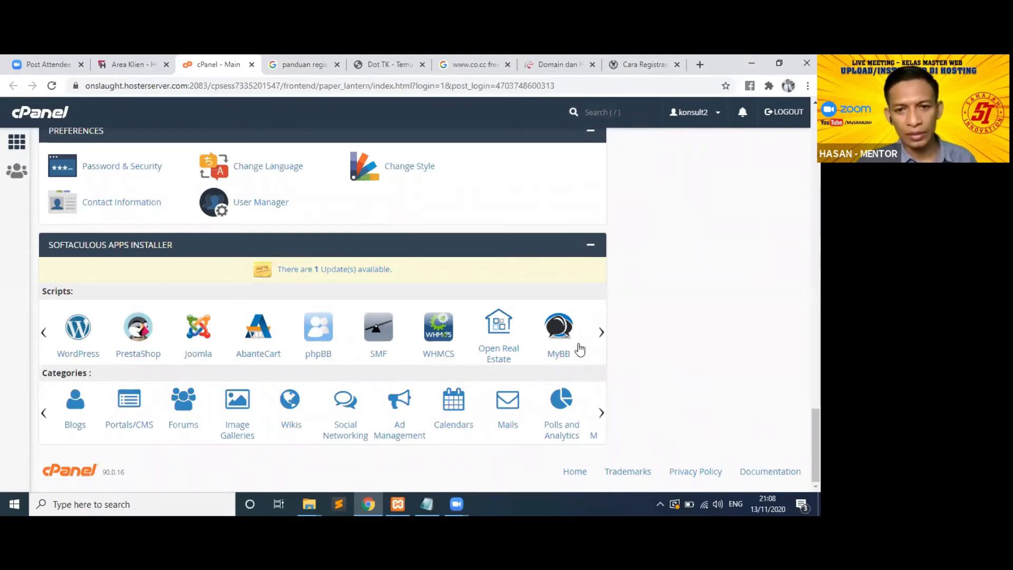
left_click(597, 335)
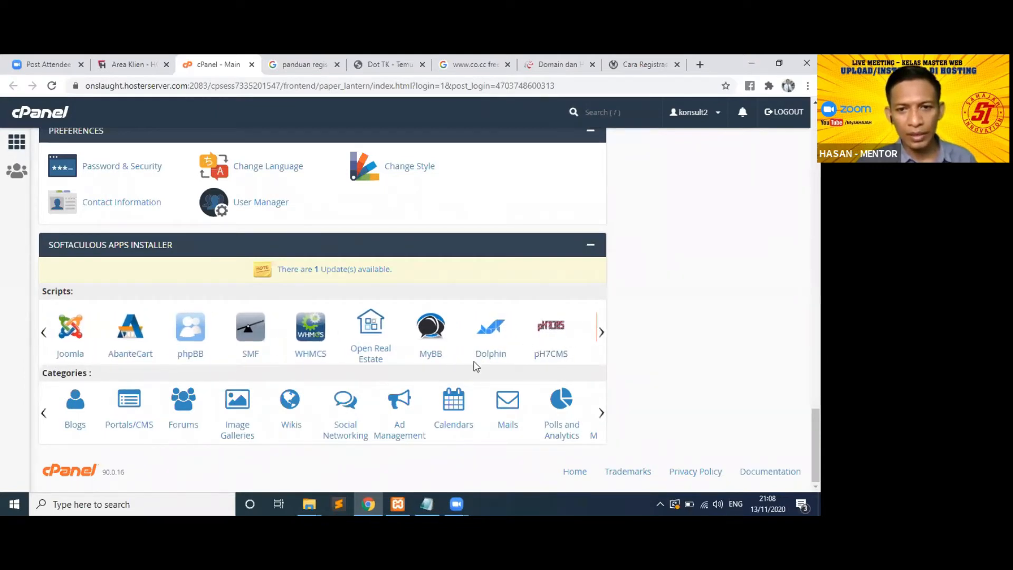
left_click(600, 338)
left_click(599, 341)
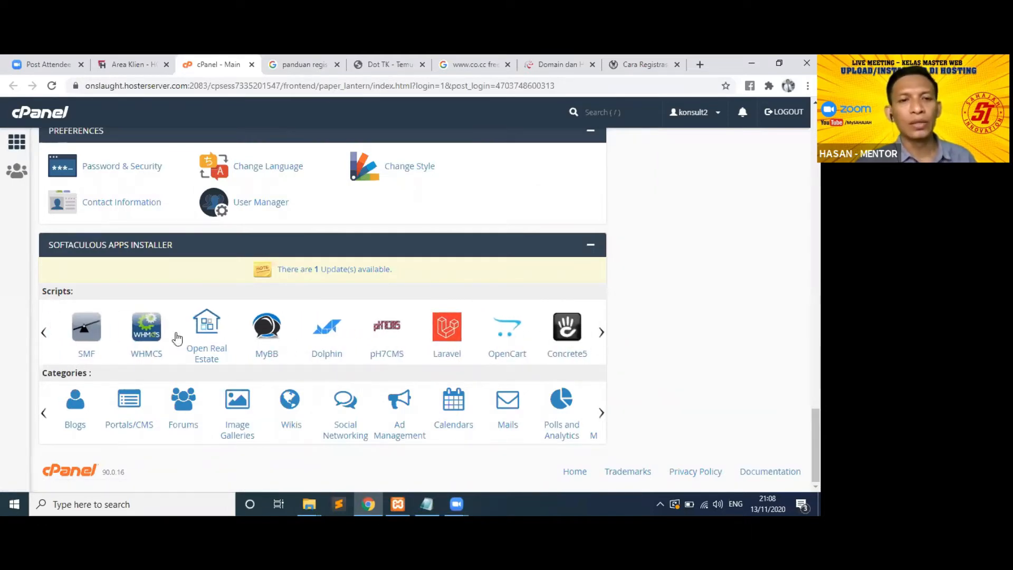
left_click(45, 333)
left_click(44, 333)
left_click(44, 334)
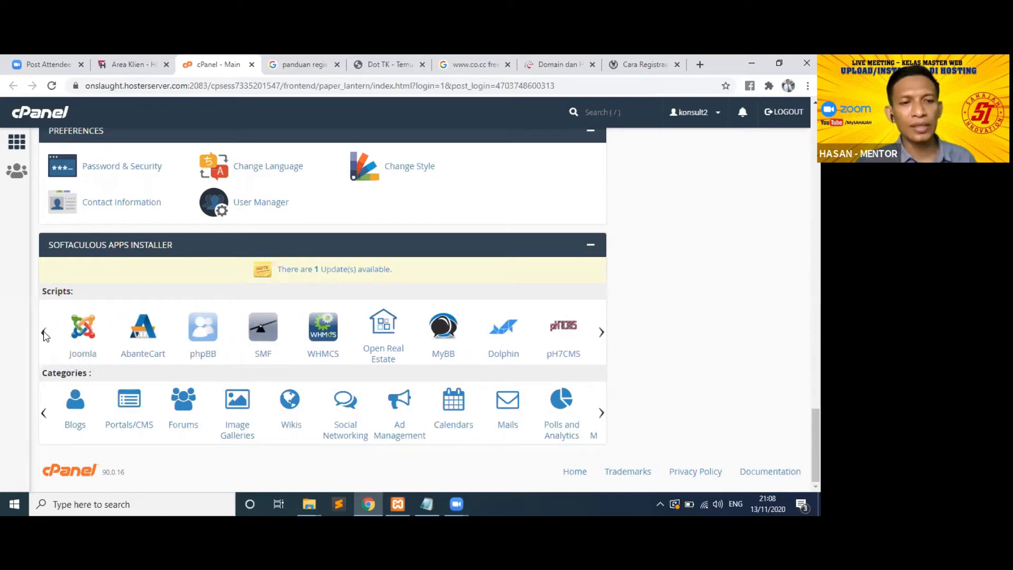
left_click(45, 333)
left_click(44, 334)
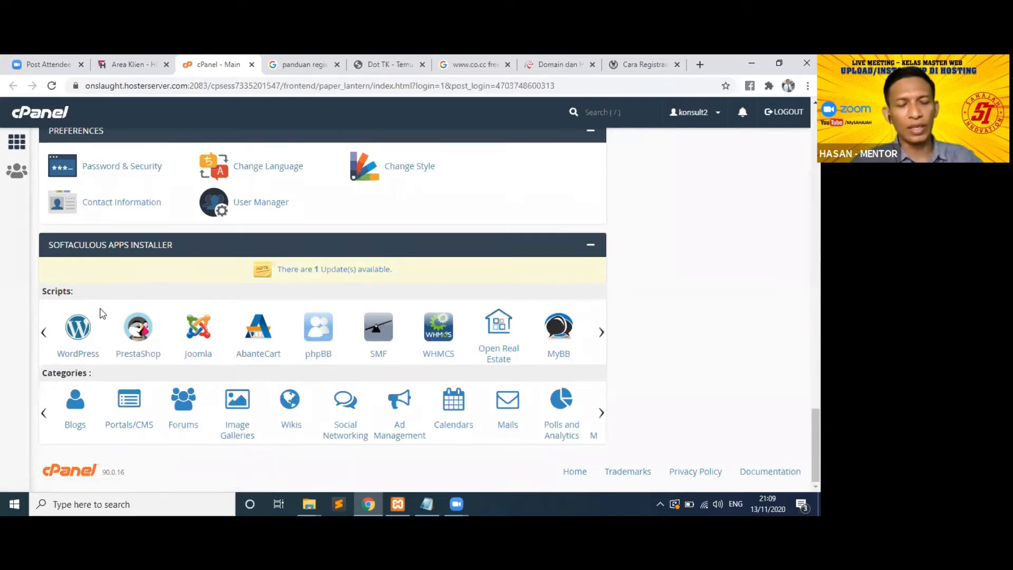
scroll(277, 293, "up", 1)
scroll(276, 287, "up", 15)
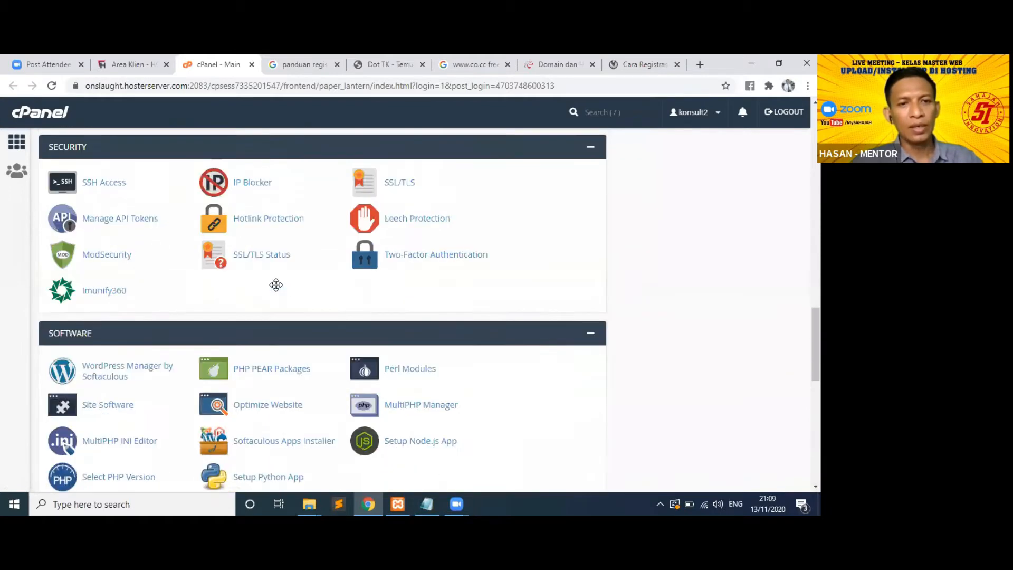
scroll(277, 287, "up", 6)
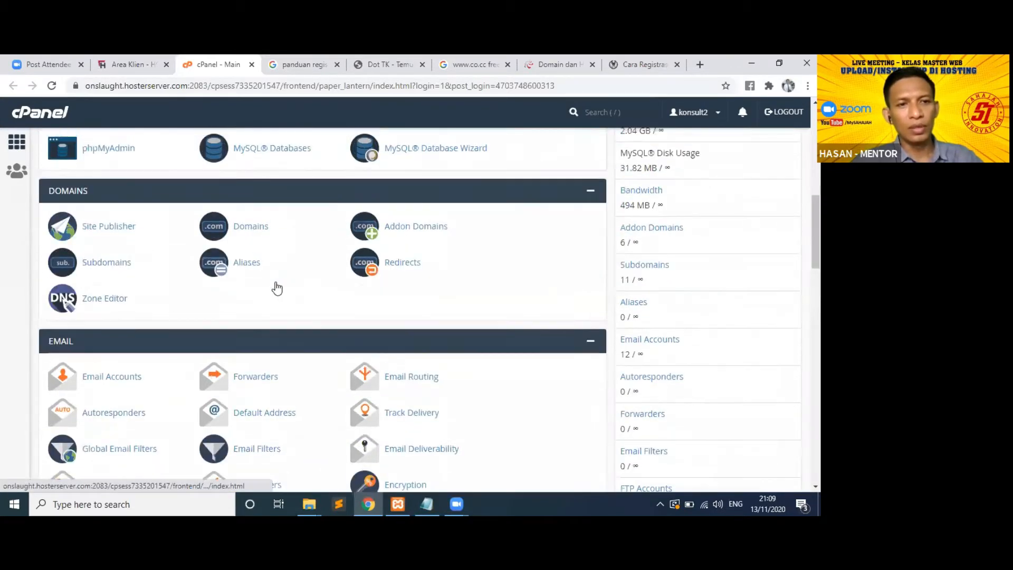
scroll(277, 287, "up", 7)
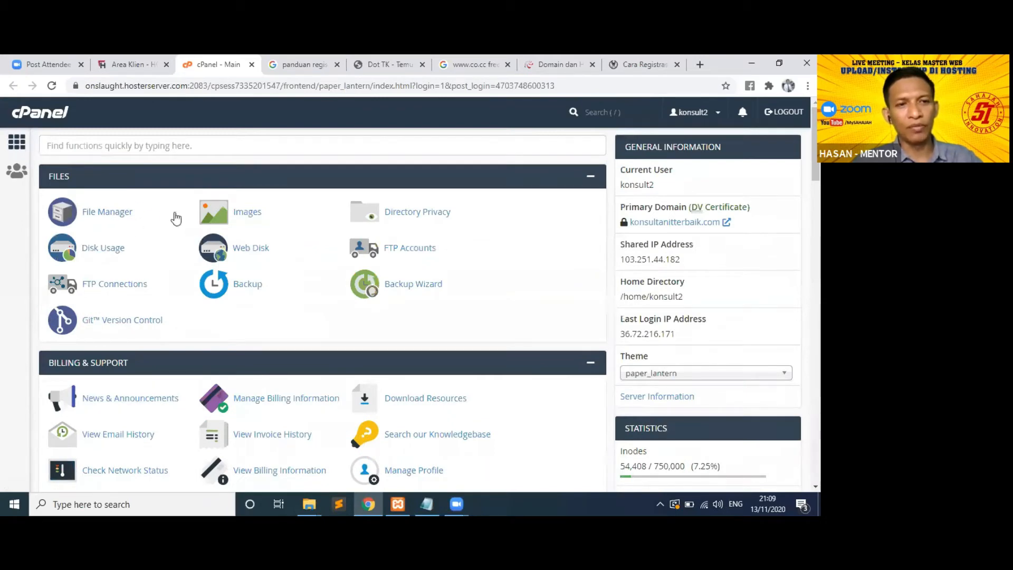
scroll(282, 339, "down", 5)
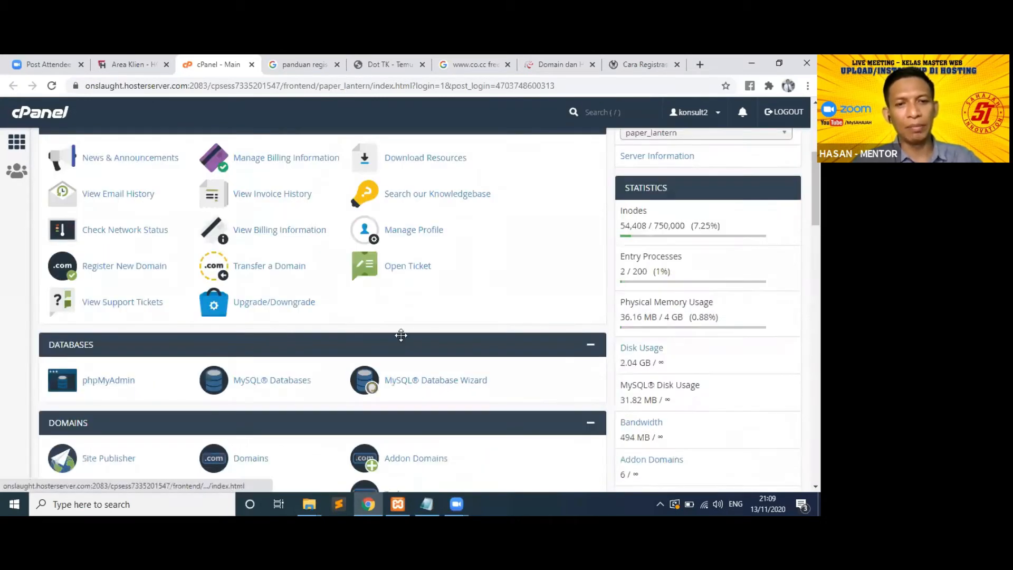
scroll(402, 334, "down", 15)
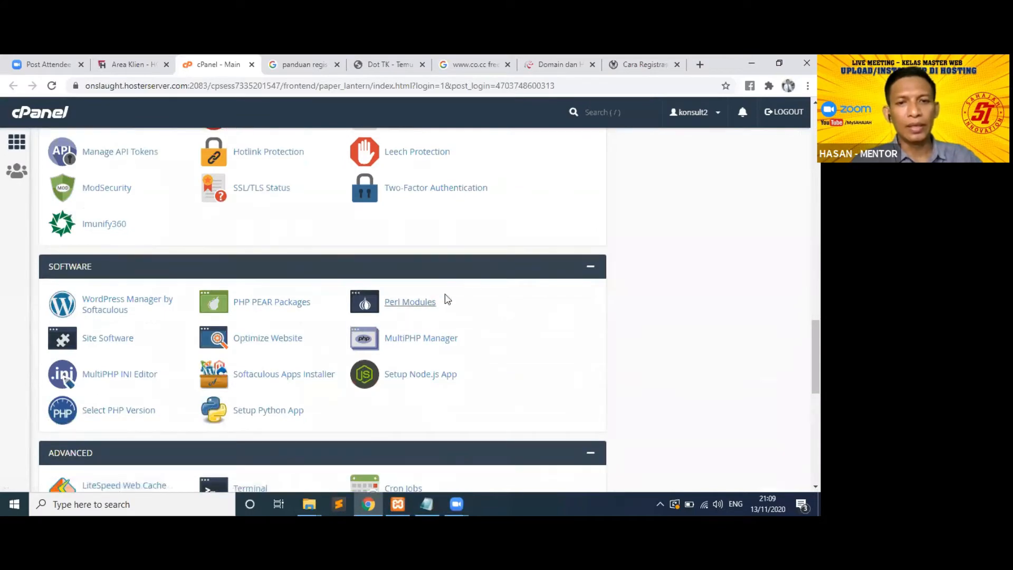
scroll(514, 269, "down", 5)
scroll(510, 279, "down", 1)
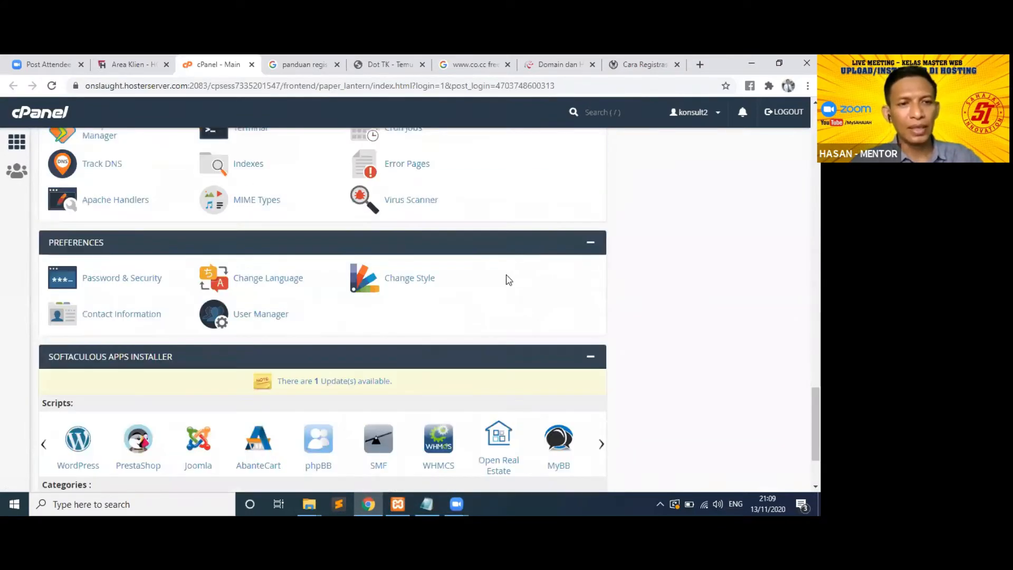
scroll(504, 283, "down", 2)
scroll(160, 271, "up", 20)
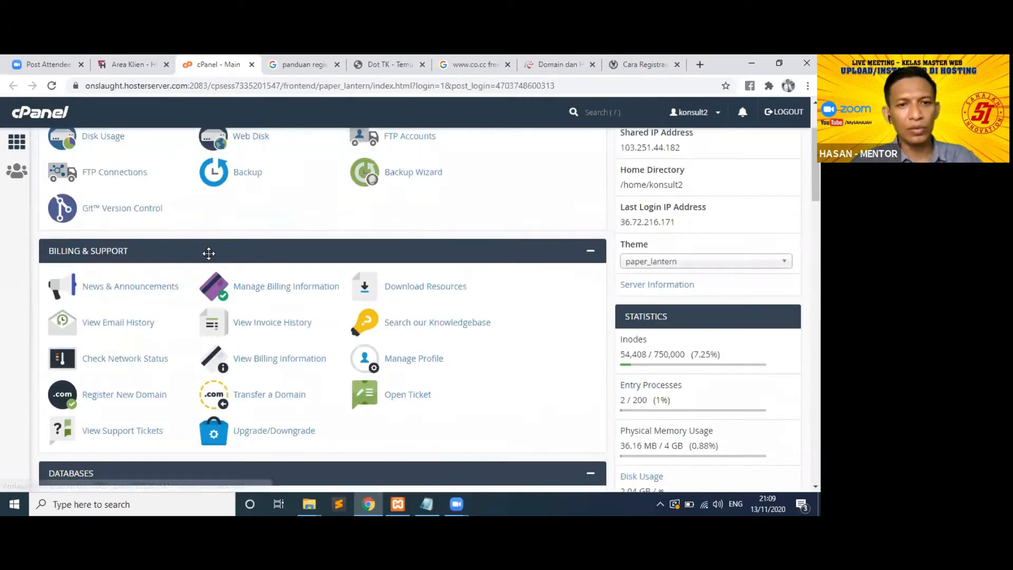
scroll(221, 256, "down", 5)
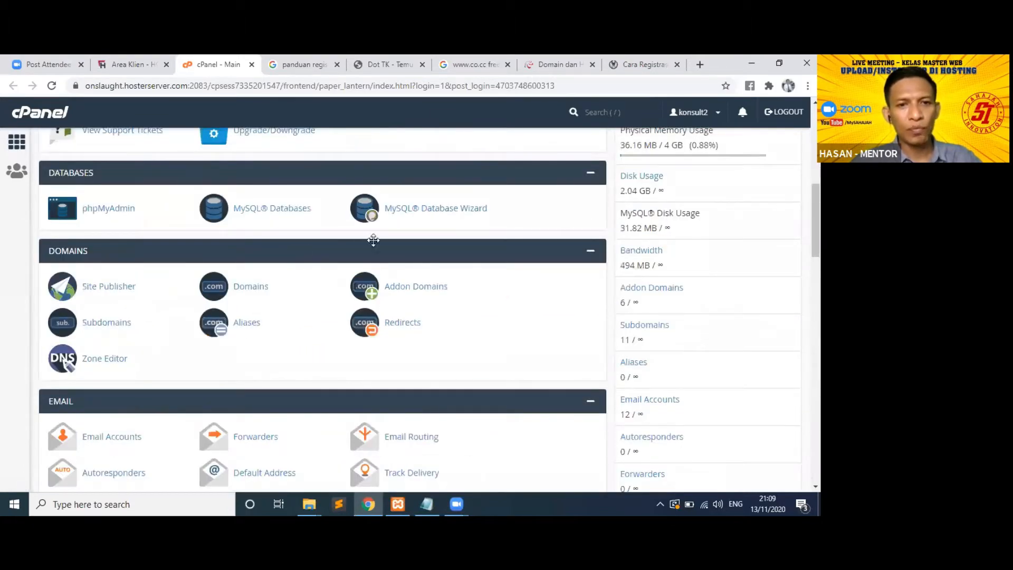
scroll(269, 305, "down", 1)
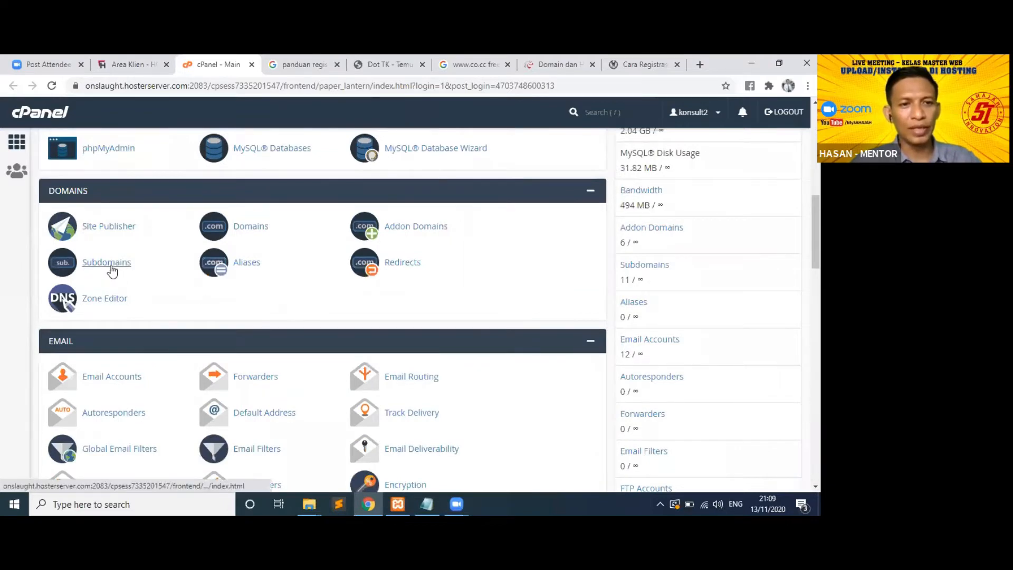
Create subdomain wp2 under sahajah.com, giving it document root wp2.sahajah.com
left_click(112, 263)
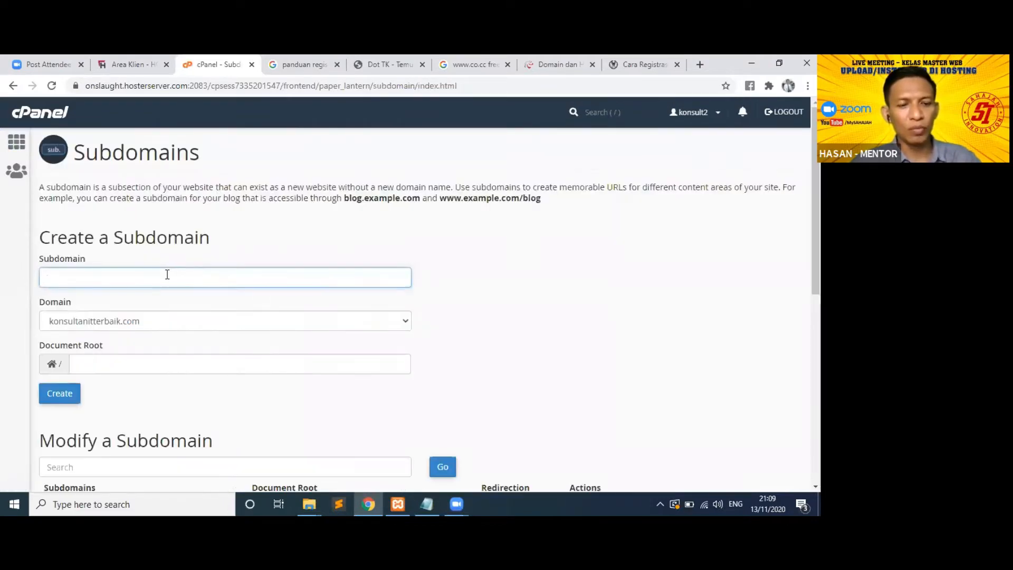
type("w")
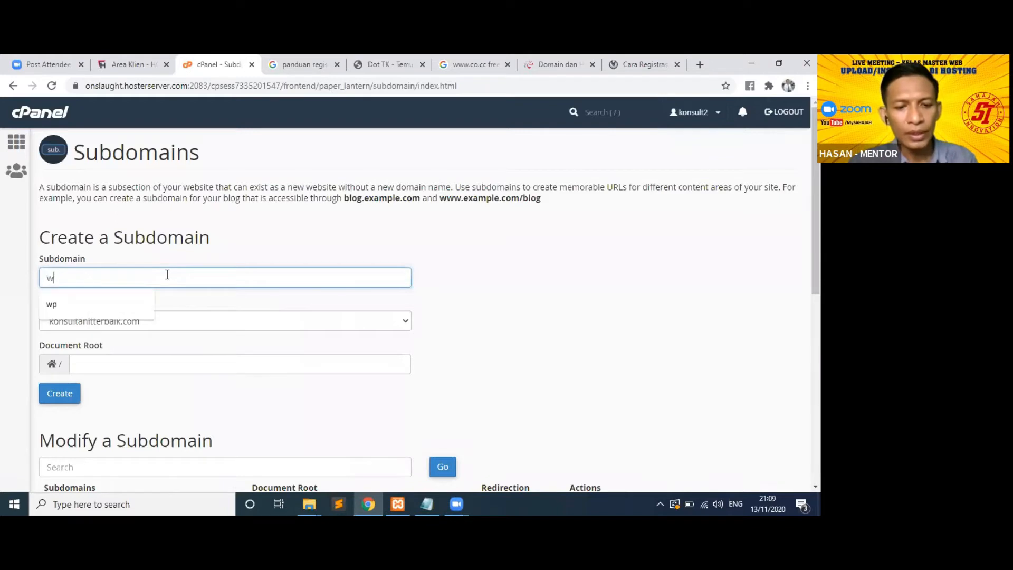
type("p")
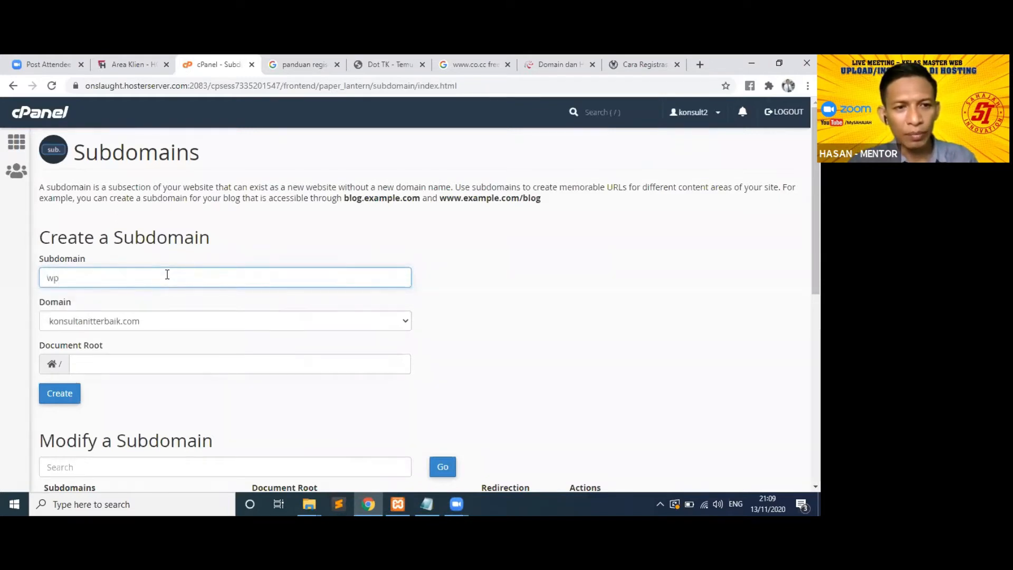
type("2")
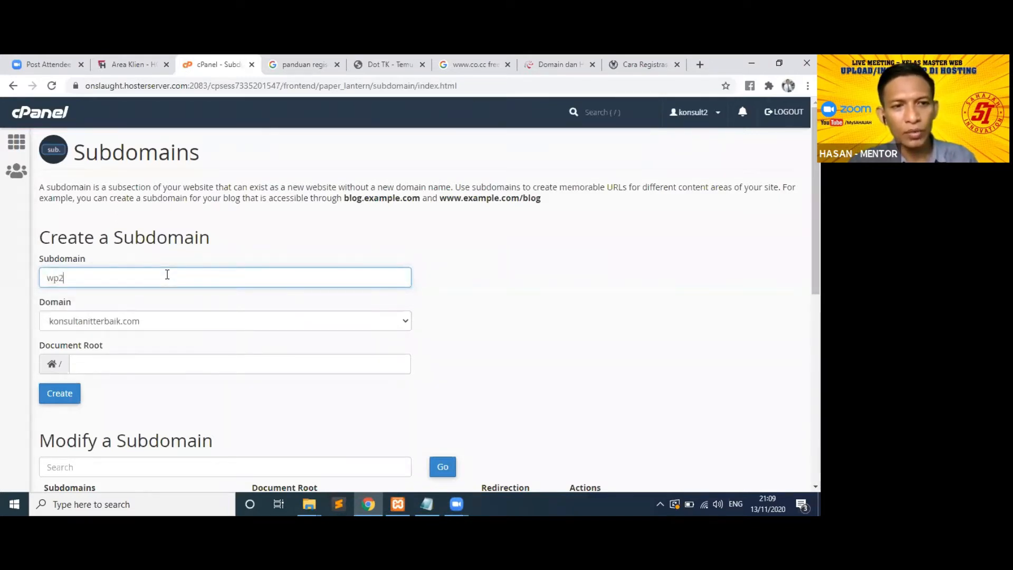
left_click(120, 322)
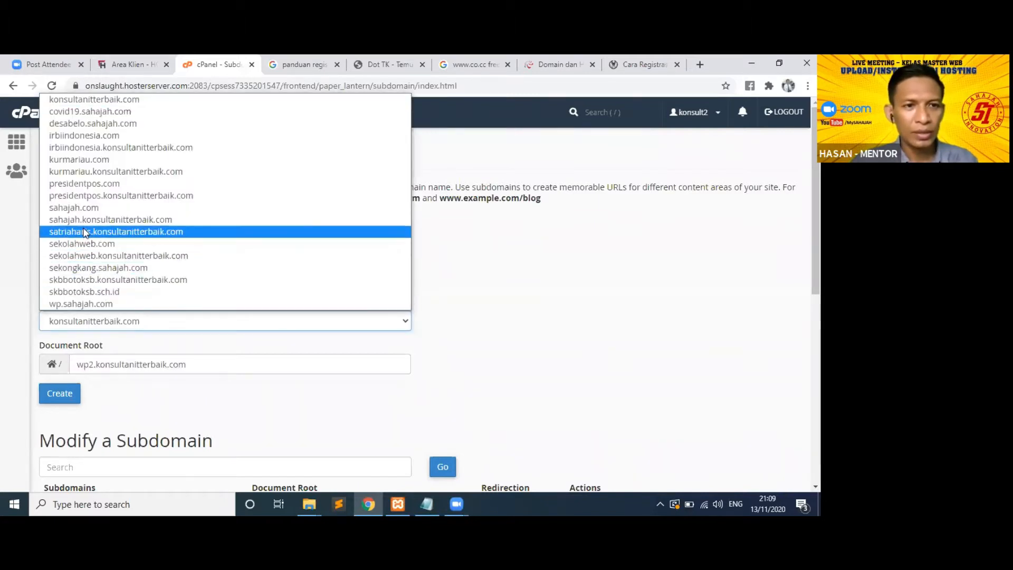
left_click(87, 209)
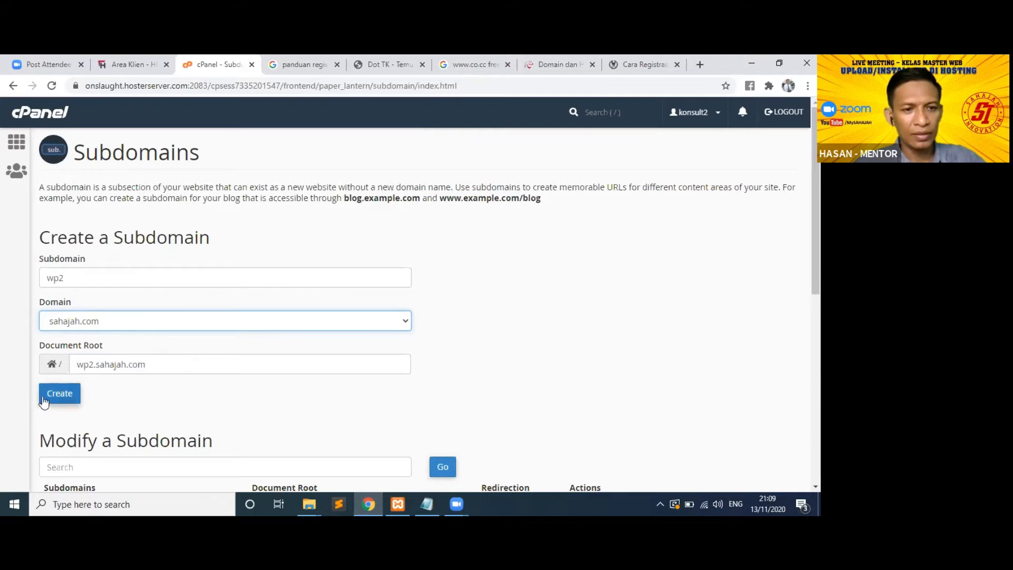
left_click(61, 397)
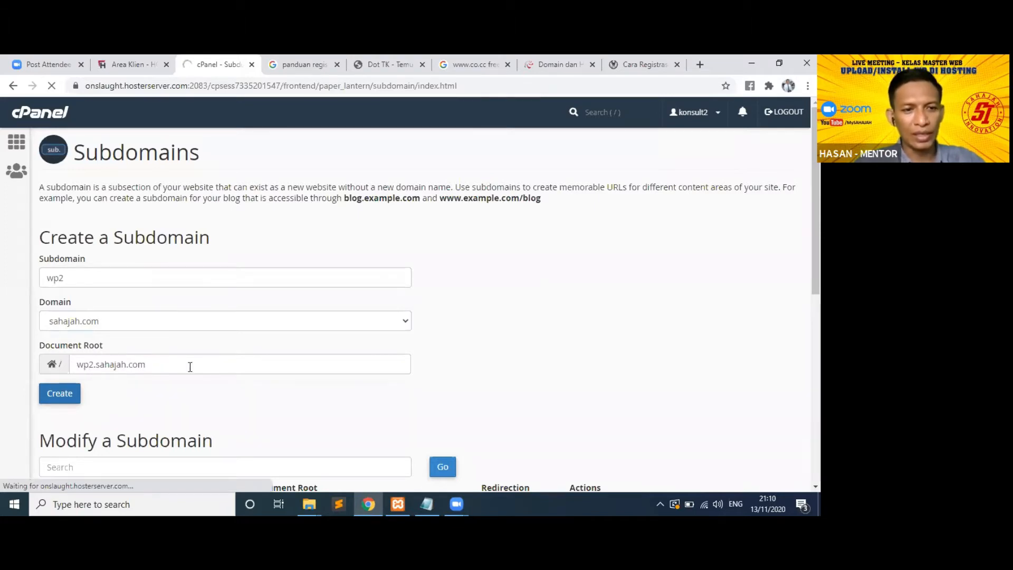
scroll(194, 366, "down", 2)
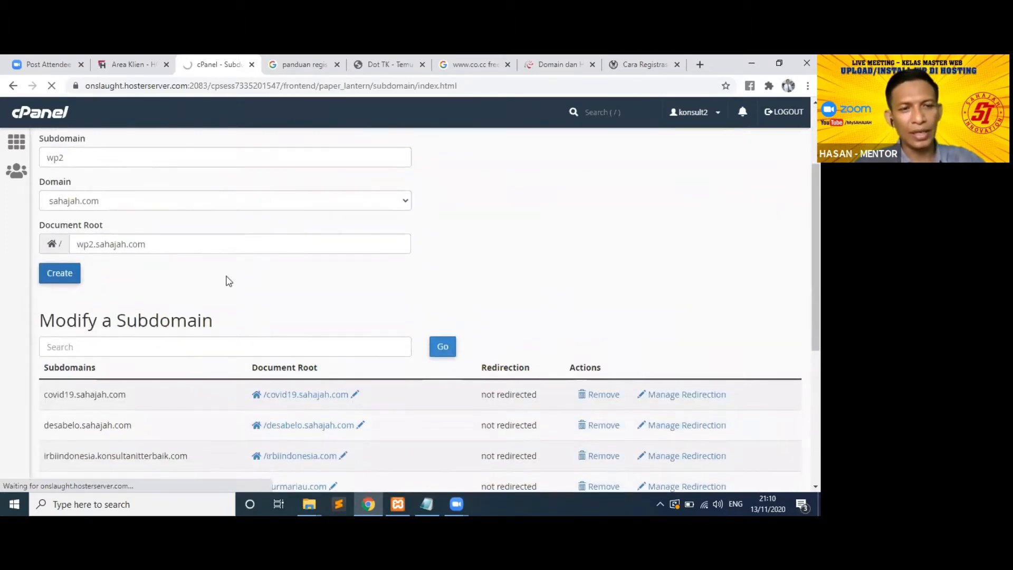
scroll(218, 287, "up", 1)
scroll(216, 282, "up", 1)
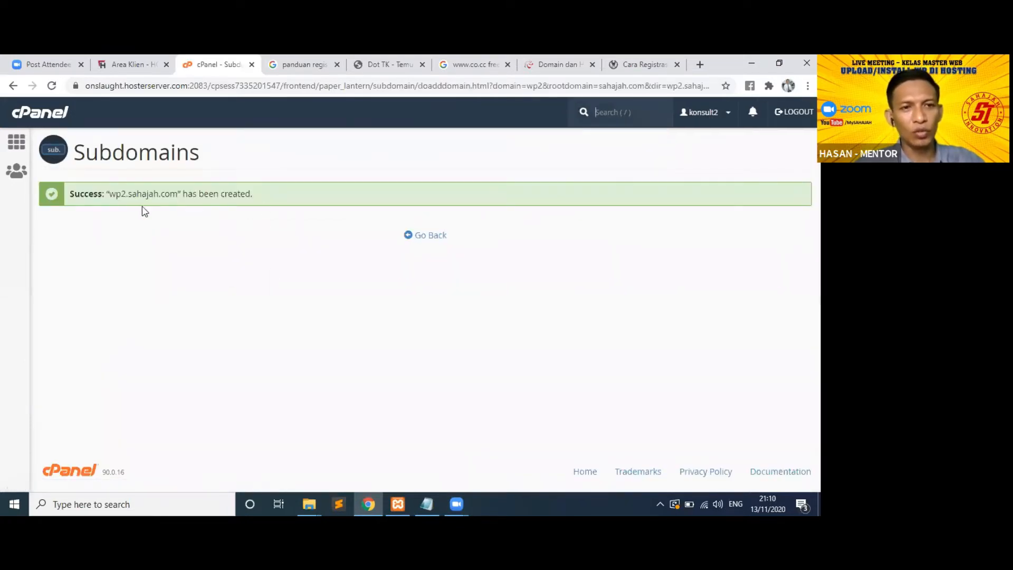
Find wp2.sahajah.com on the next page of subdomains, then return to the cPanel home page
left_click(431, 237)
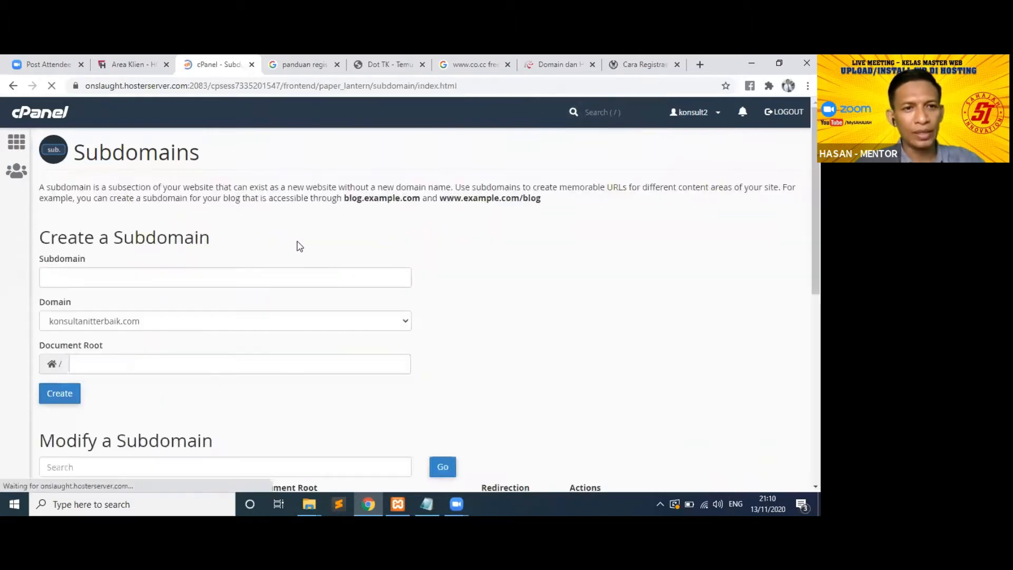
scroll(226, 275, "down", 5)
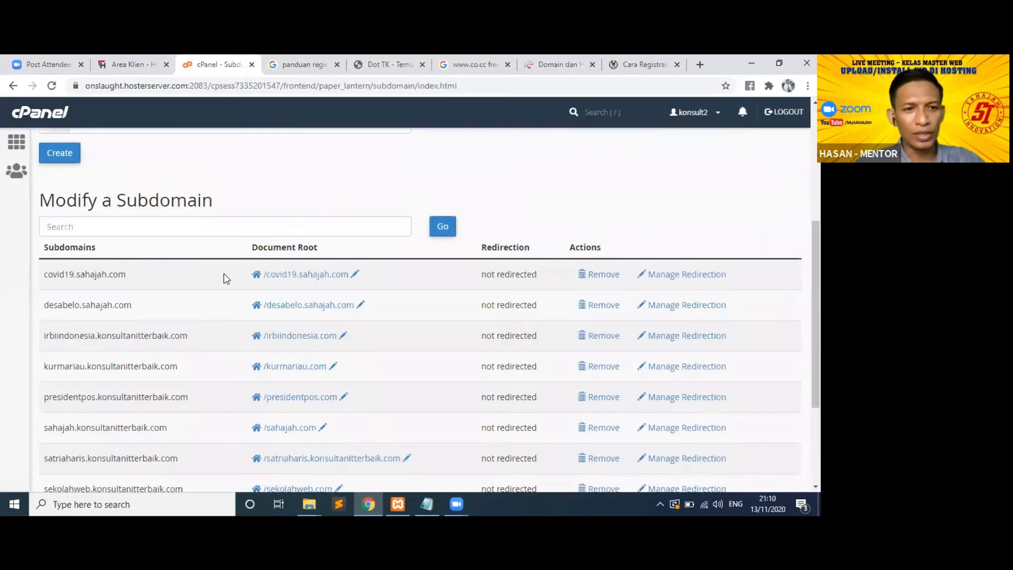
scroll(169, 276, "up", 5)
scroll(174, 282, "down", 1)
scroll(175, 283, "down", 10)
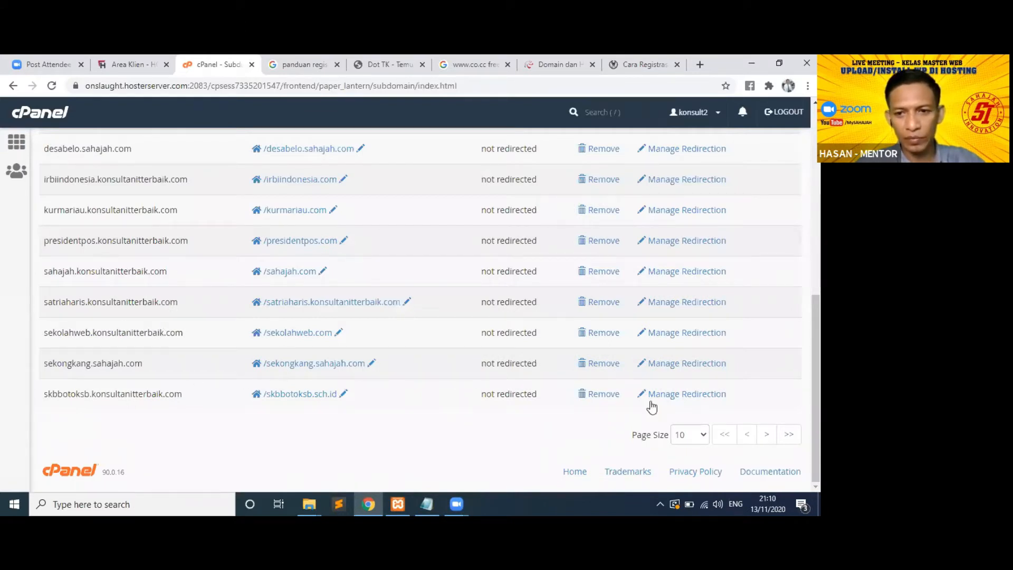
left_click(766, 433)
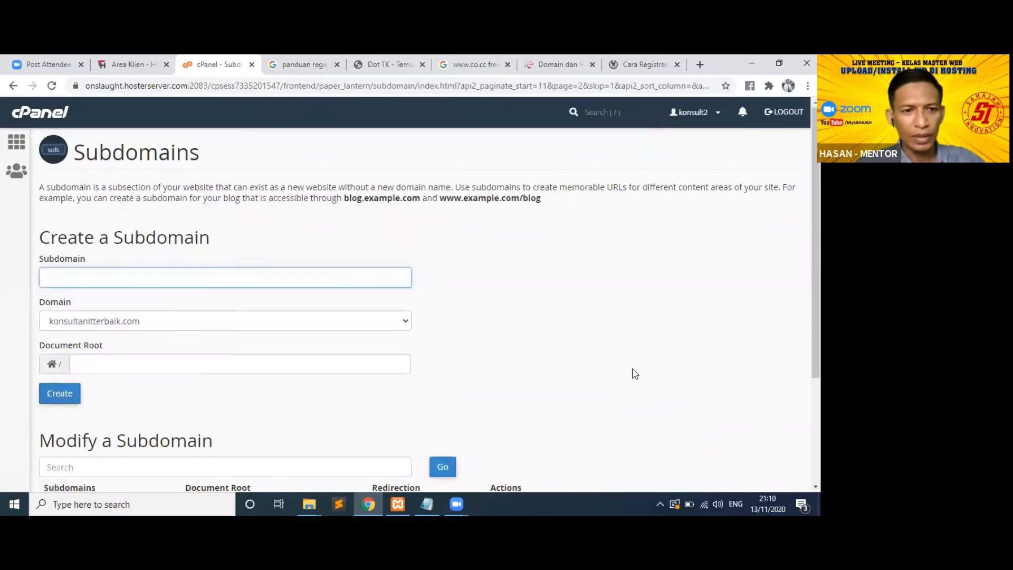
scroll(633, 372, "down", 3)
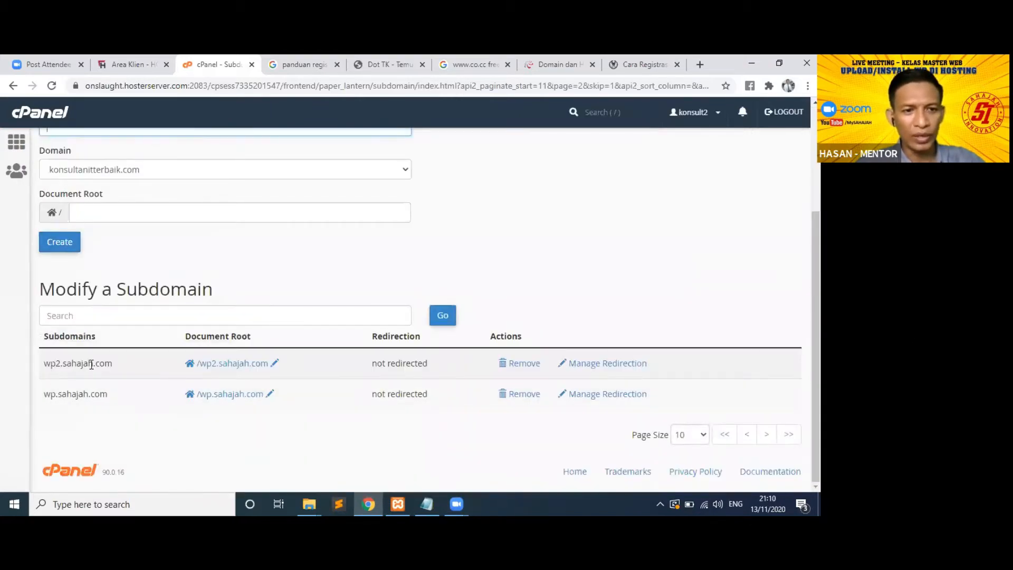
scroll(623, 295, "up", 3)
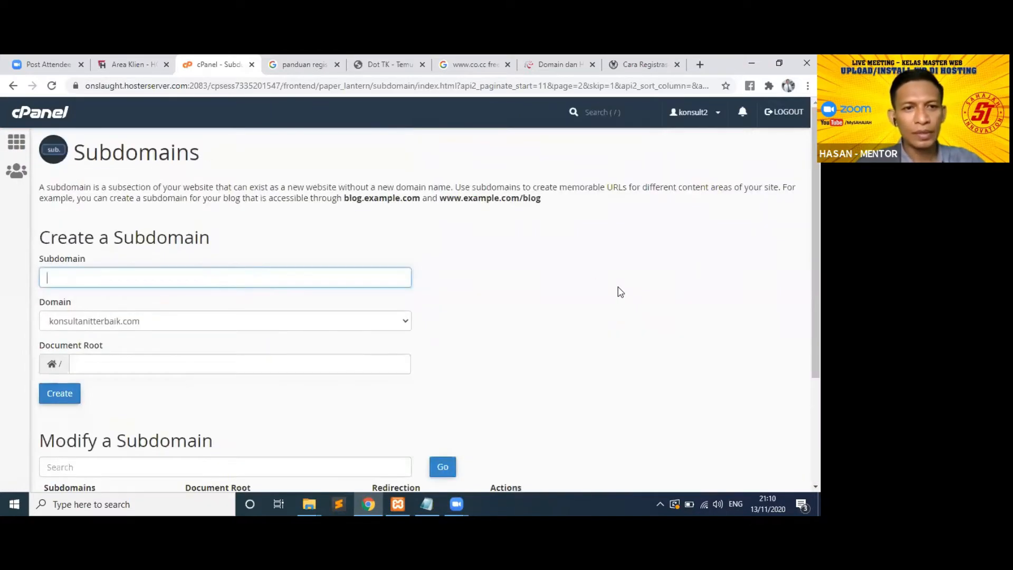
left_click(17, 141)
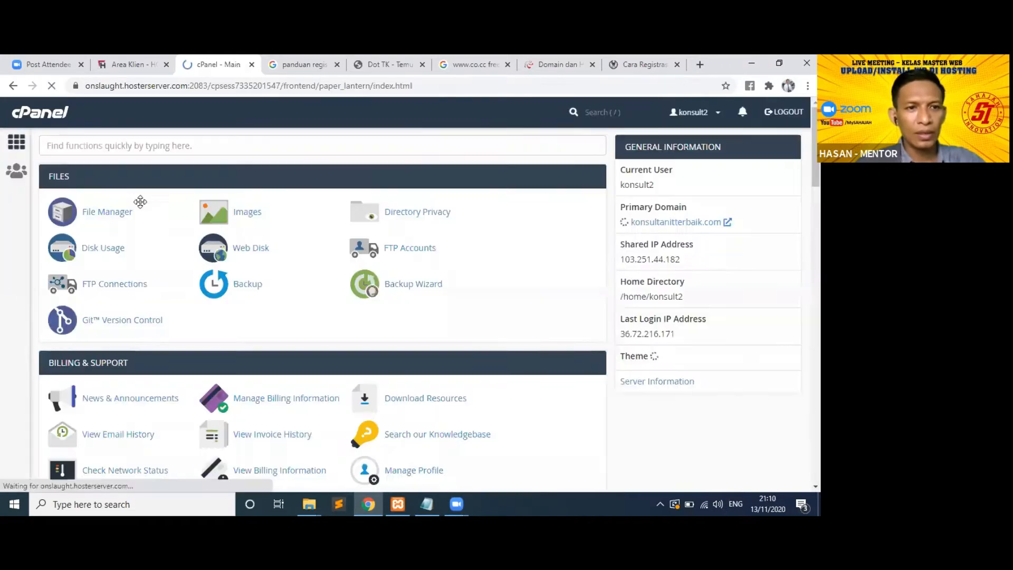
View the wp2.sahajah.com folder in File Manager, holding only cgi-bin and .htaccess, then return to cPanel
left_click(118, 213)
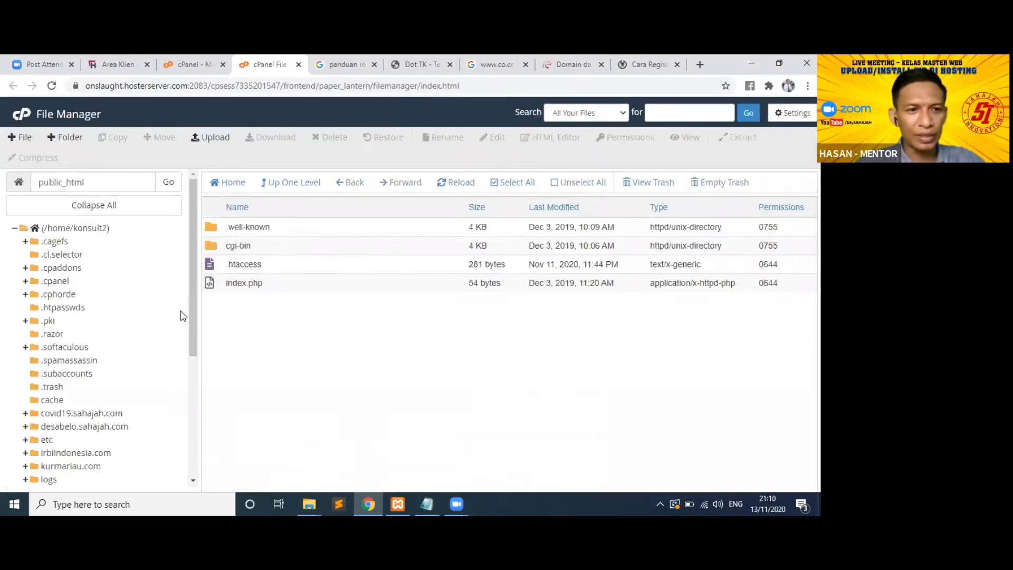
scroll(162, 327, "down", 4)
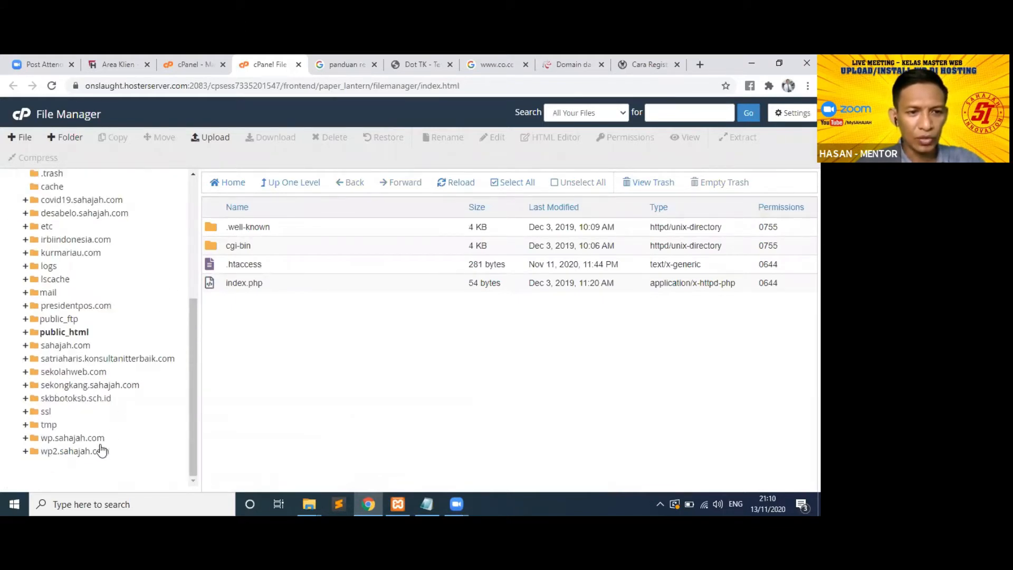
left_click(76, 453)
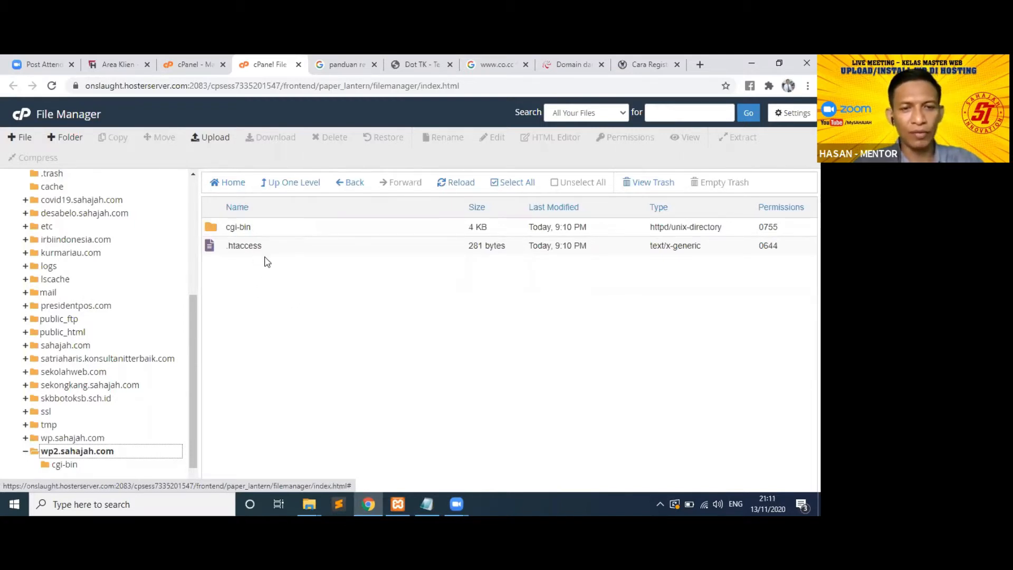
left_click(203, 65)
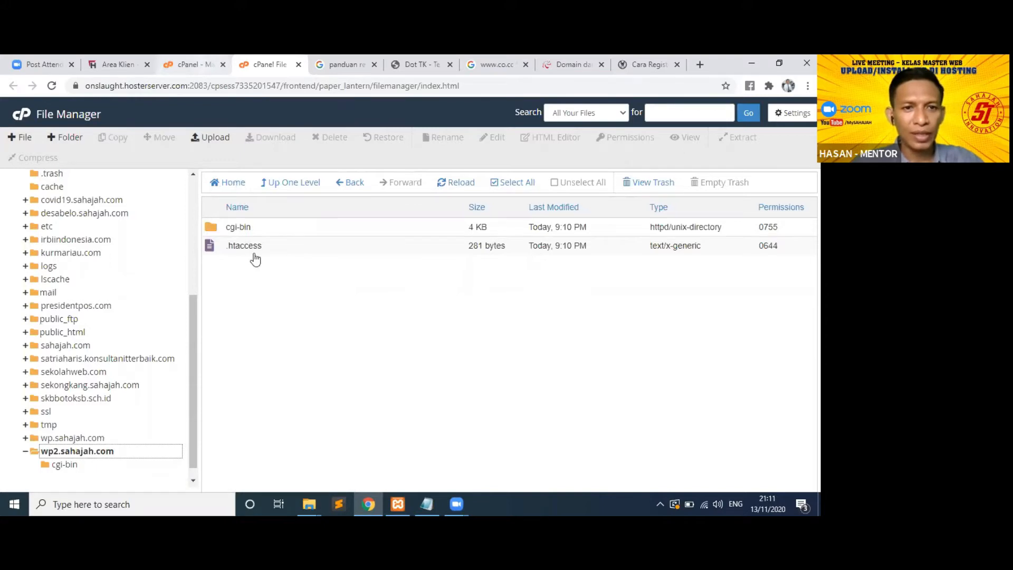
scroll(306, 263, "down", 9)
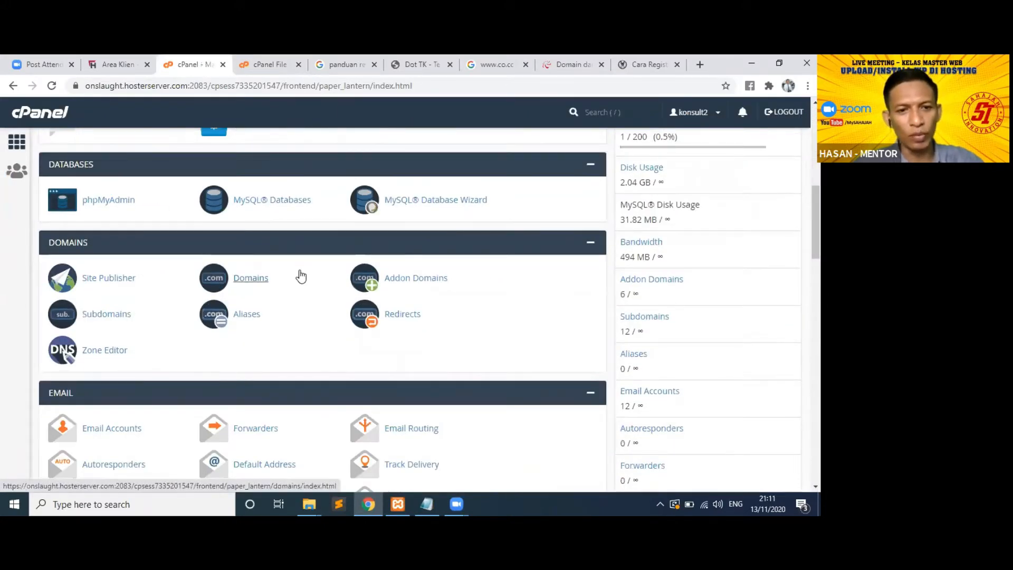
Open the WordPress script in Softaculous Apps Installer and bring up its Install form
scroll(300, 276, "down", 12)
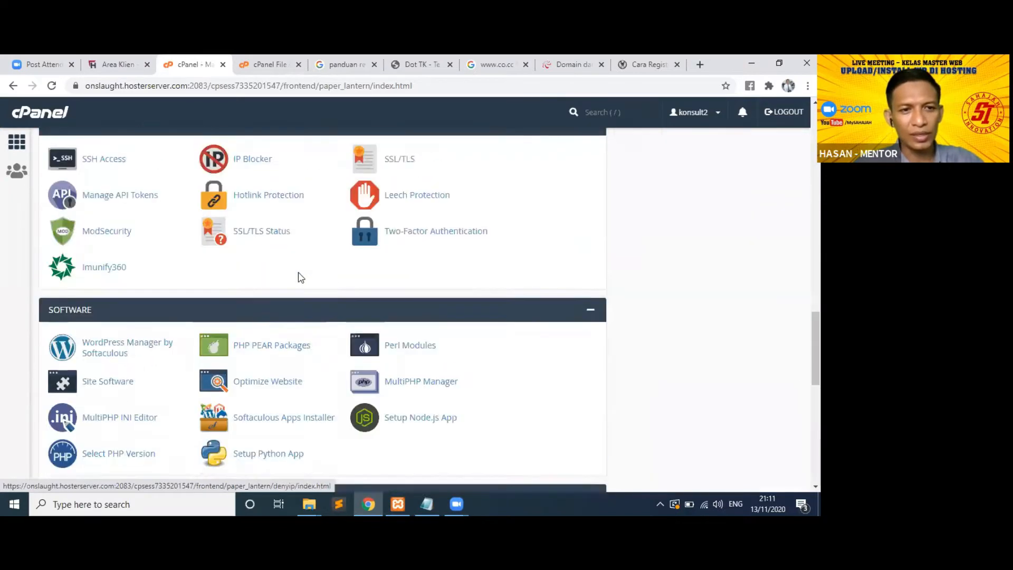
scroll(298, 276, "down", 6)
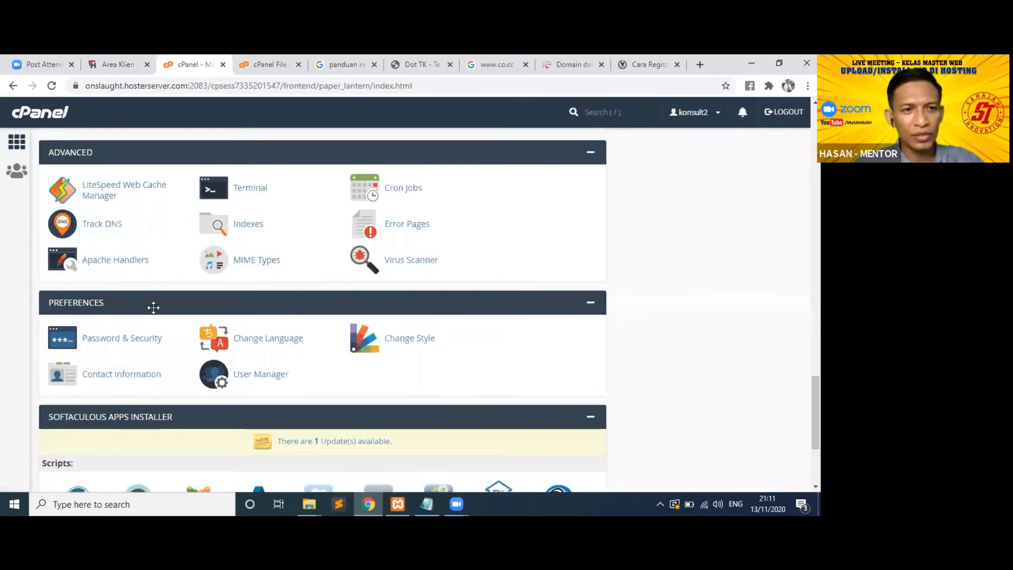
scroll(152, 308, "up", 3)
scroll(159, 302, "down", 3)
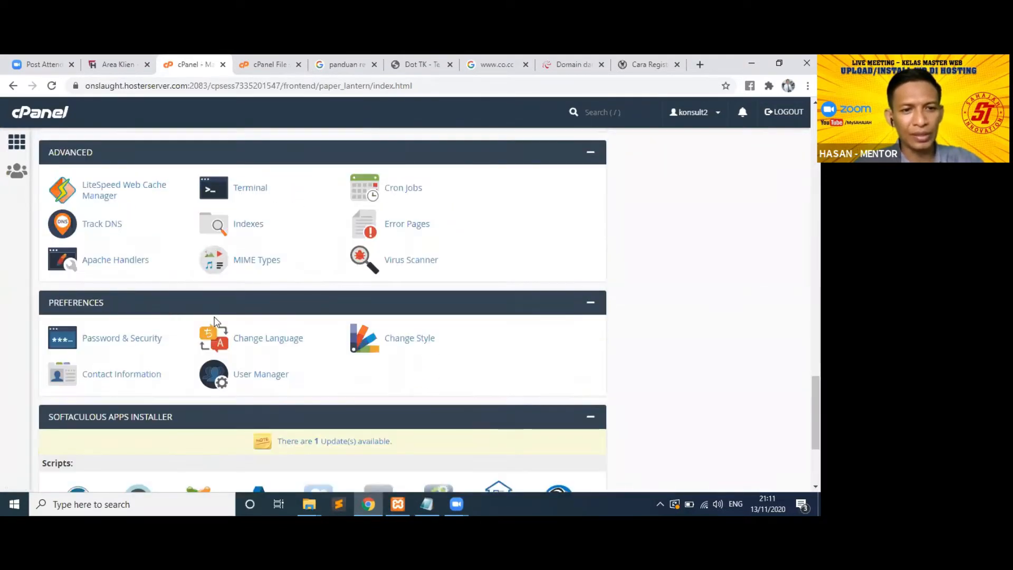
scroll(214, 320, "down", 4)
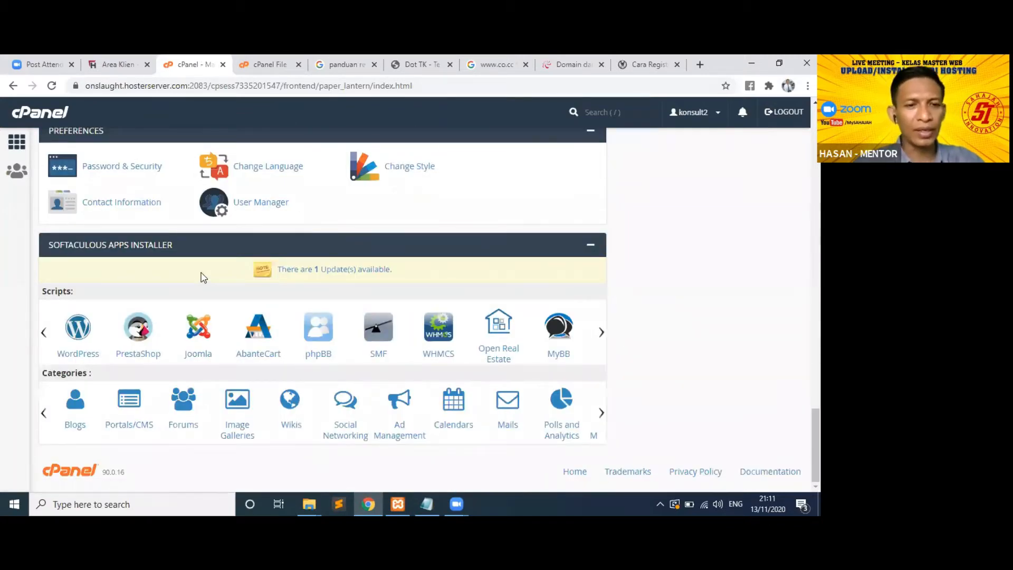
left_click(79, 360)
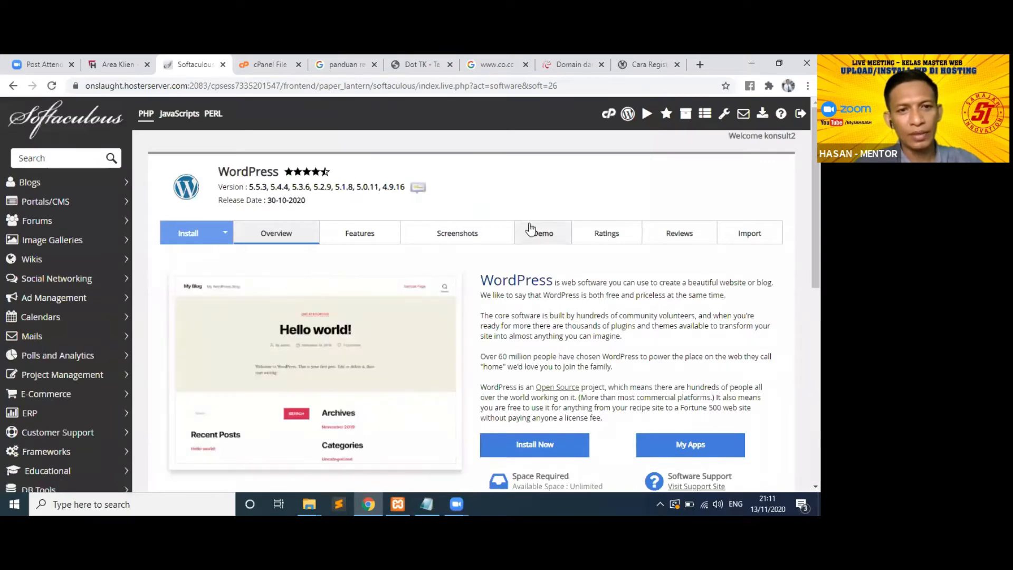
scroll(529, 232, "down", 2)
scroll(529, 233, "down", 2)
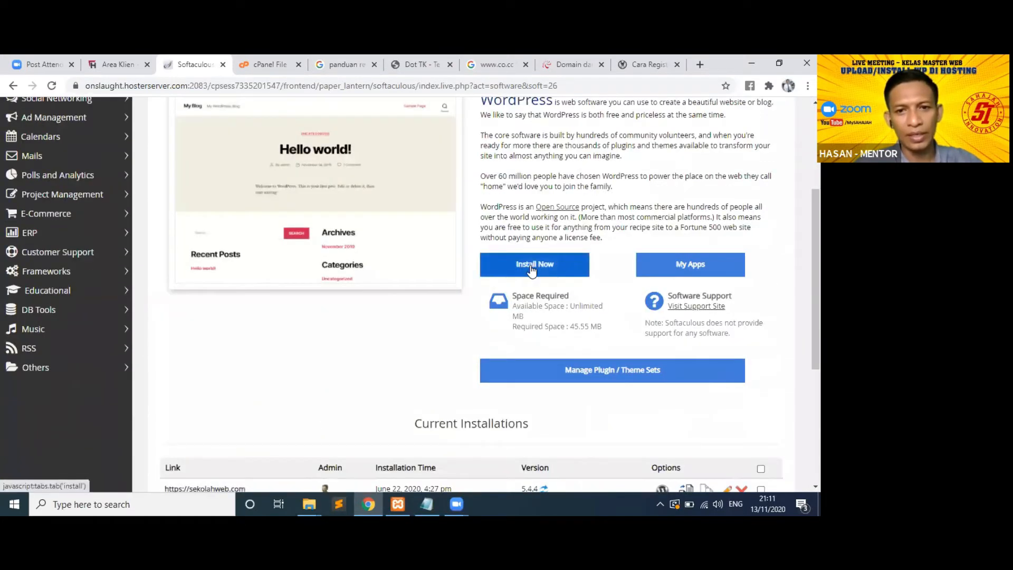
scroll(536, 260, "up", 3)
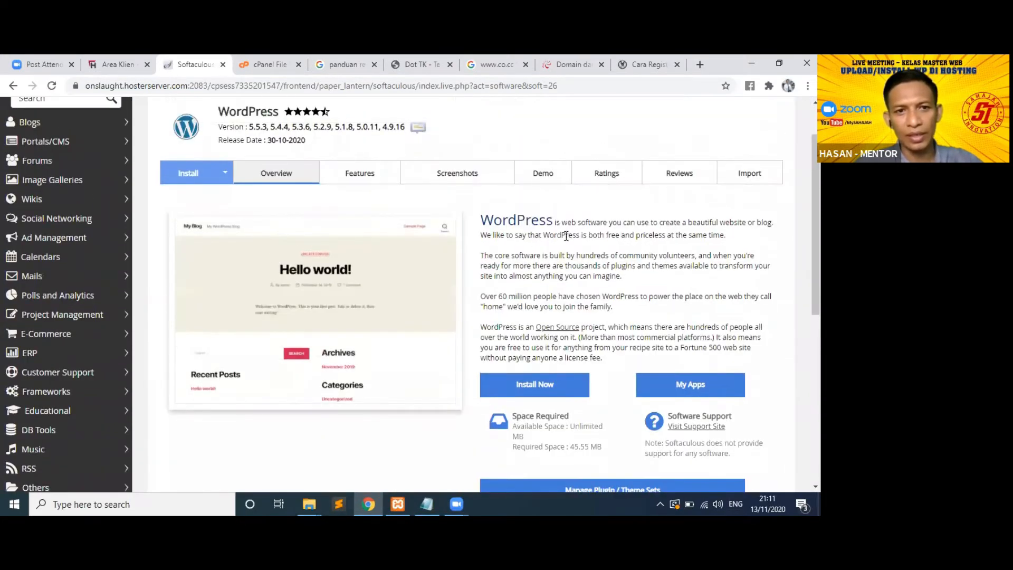
left_click(190, 176)
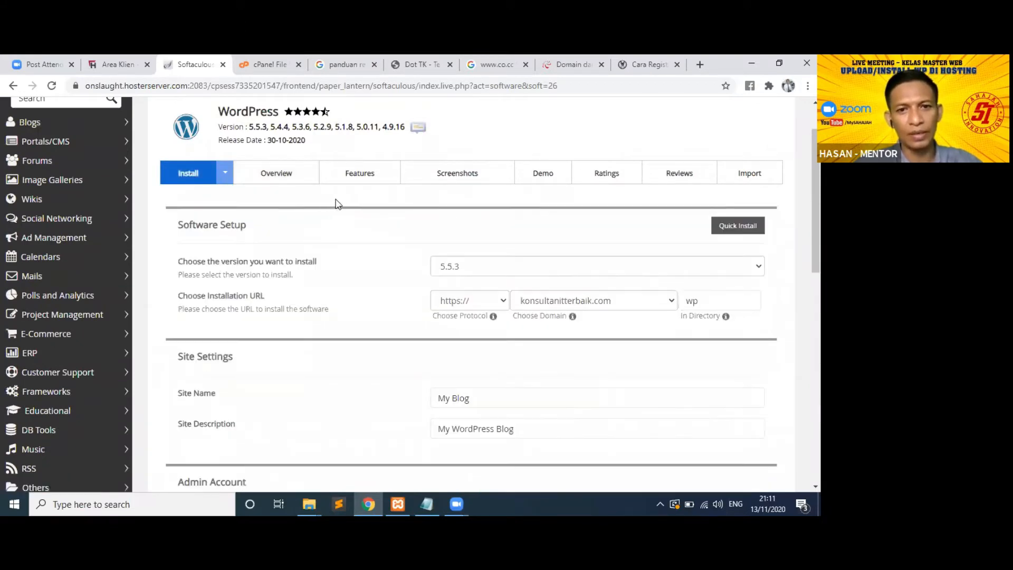
Keep WordPress version 5.5.3, choose wp2.sahajah.com as the domain, and select the In Directory field
scroll(337, 203, "down", 2)
scroll(436, 190, "up", 2)
scroll(470, 204, "down", 1)
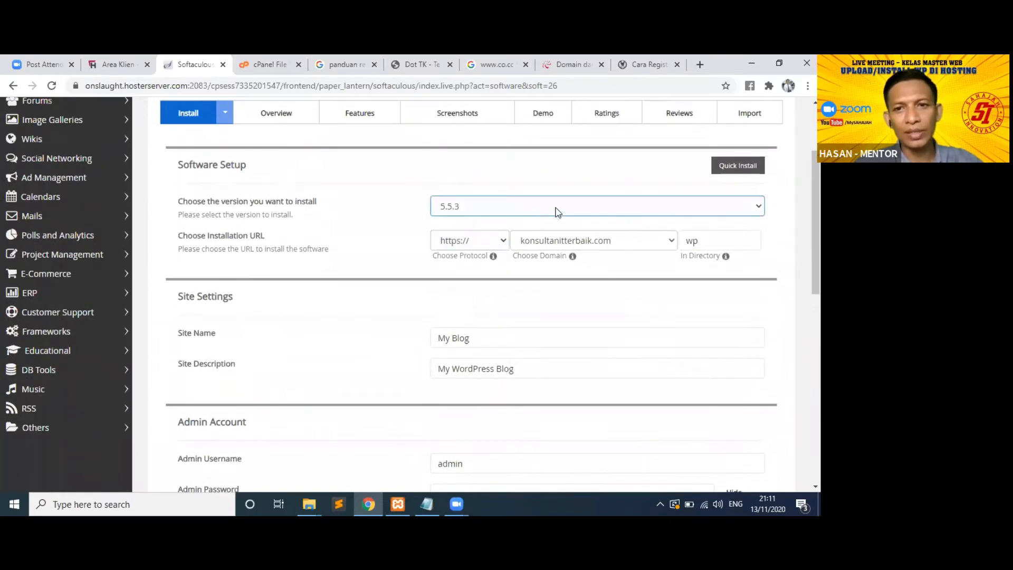
left_click(558, 211)
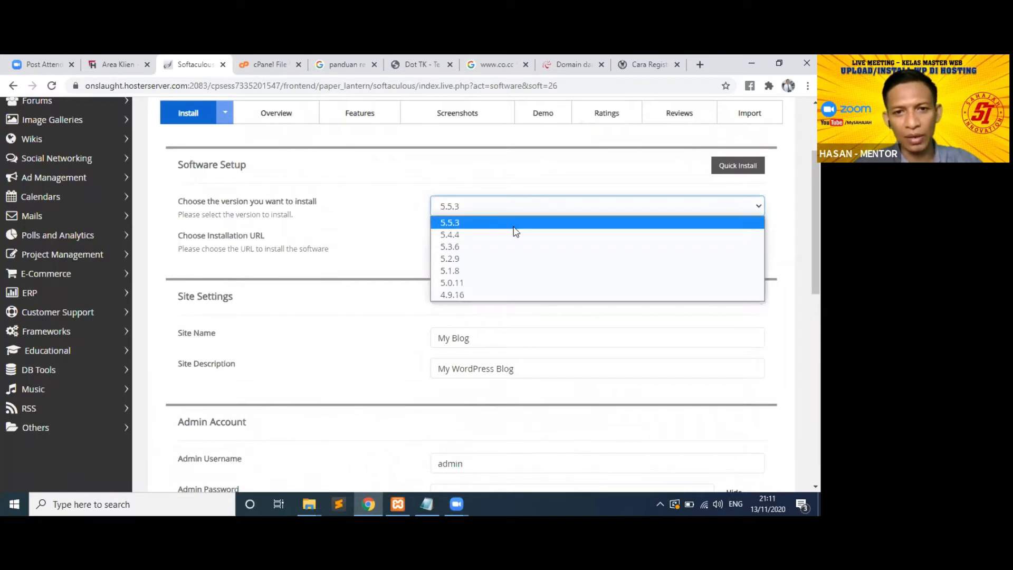
left_click(525, 191)
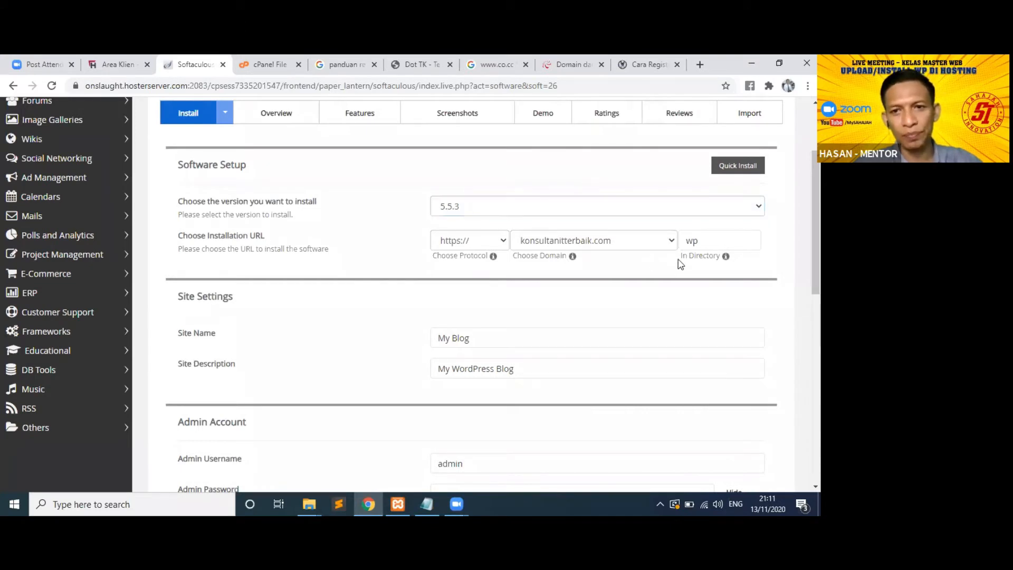
left_click(672, 242)
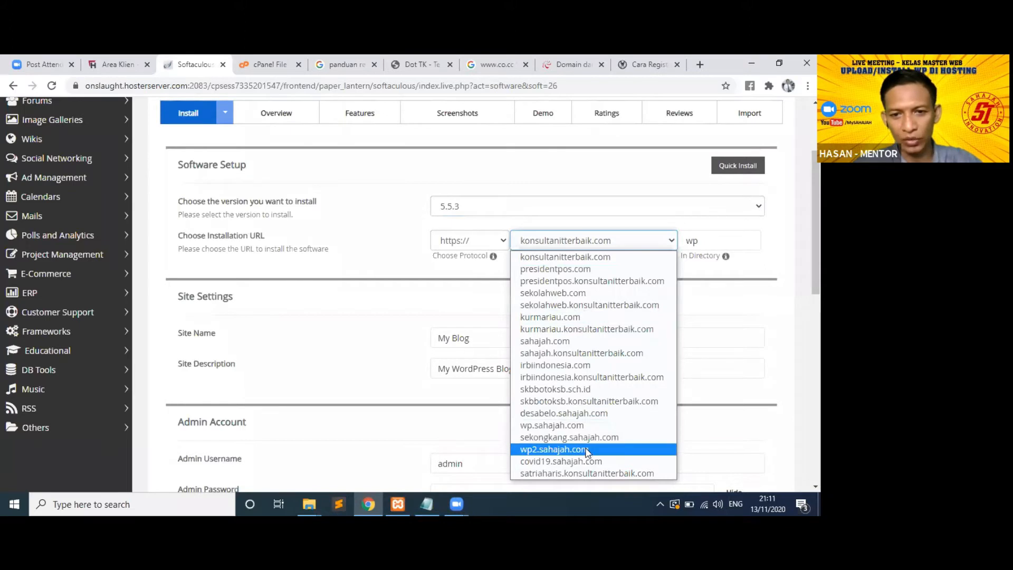
left_click(576, 450)
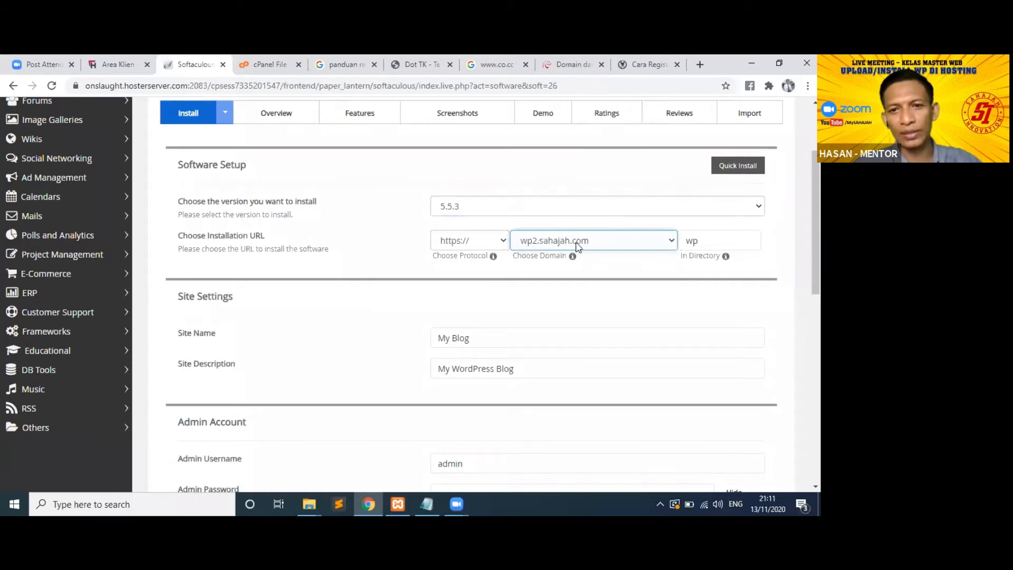
left_click(712, 241)
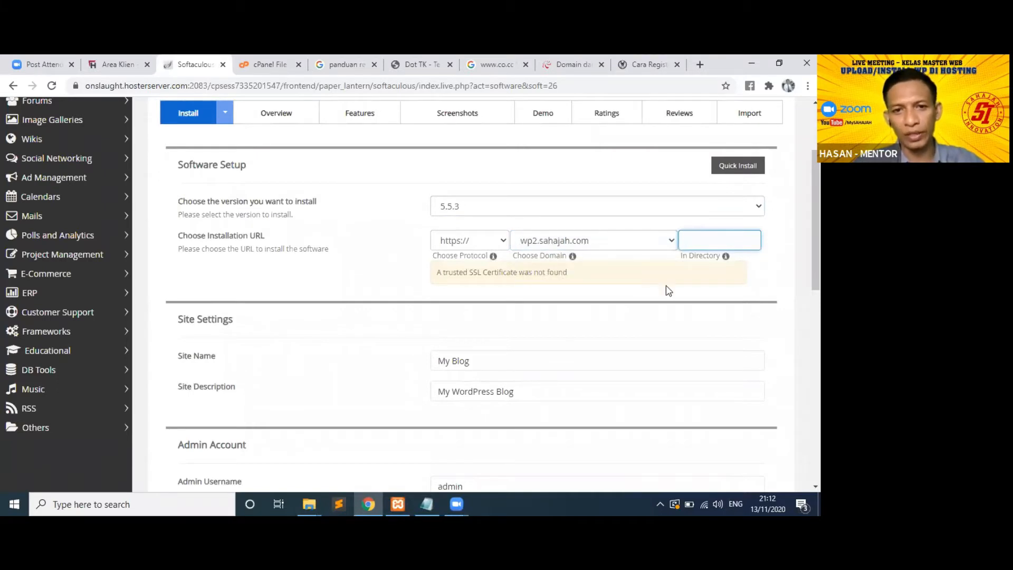
Replace the default site name My Blog with WP Pribadi and enter a new site description
scroll(662, 333, "down", 1)
left_click_drag(488, 301, 410, 298)
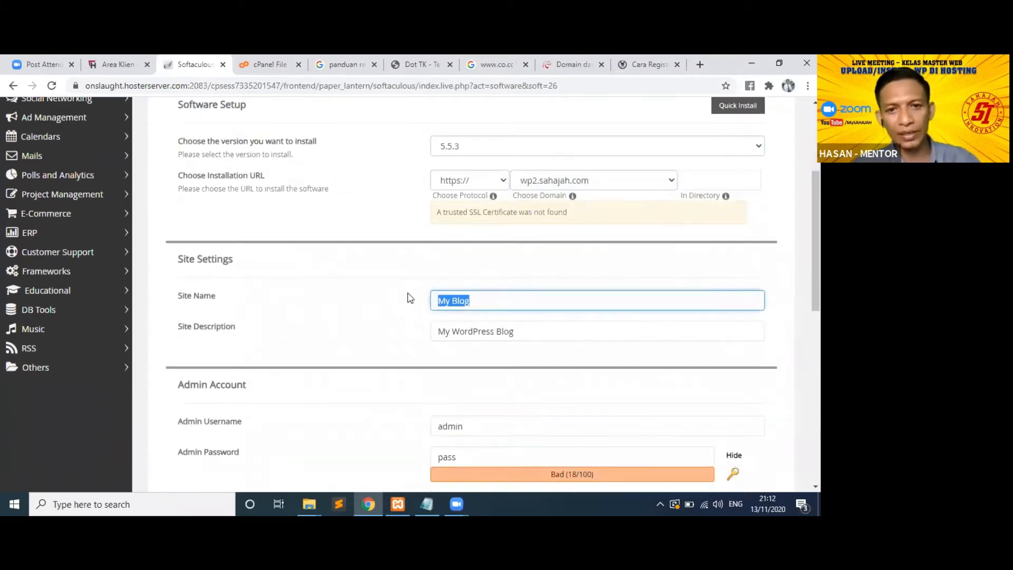
type("WP Pribadi")
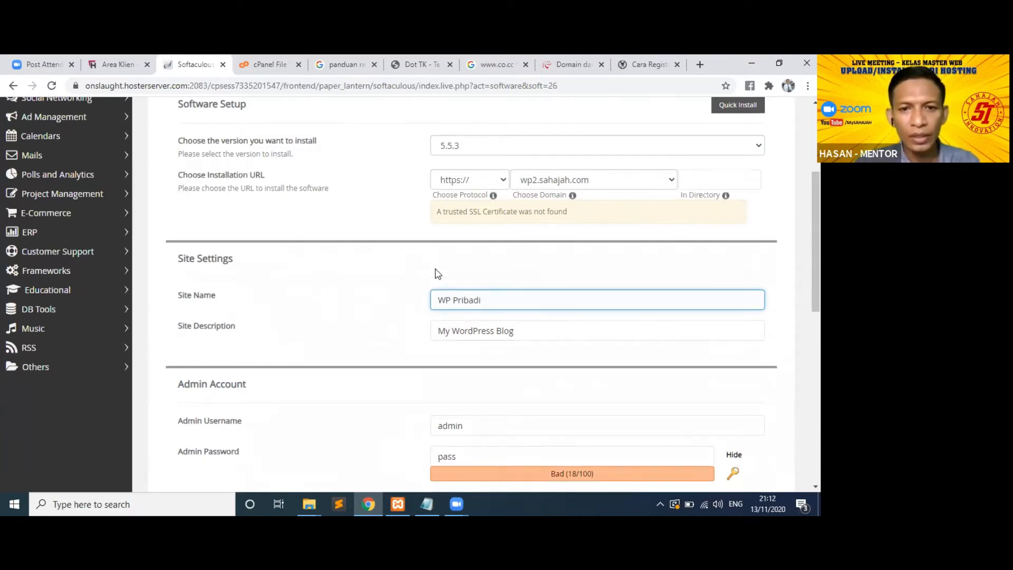
scroll(436, 271, "down", 2)
left_click(522, 211)
left_click_drag(522, 210, 375, 208)
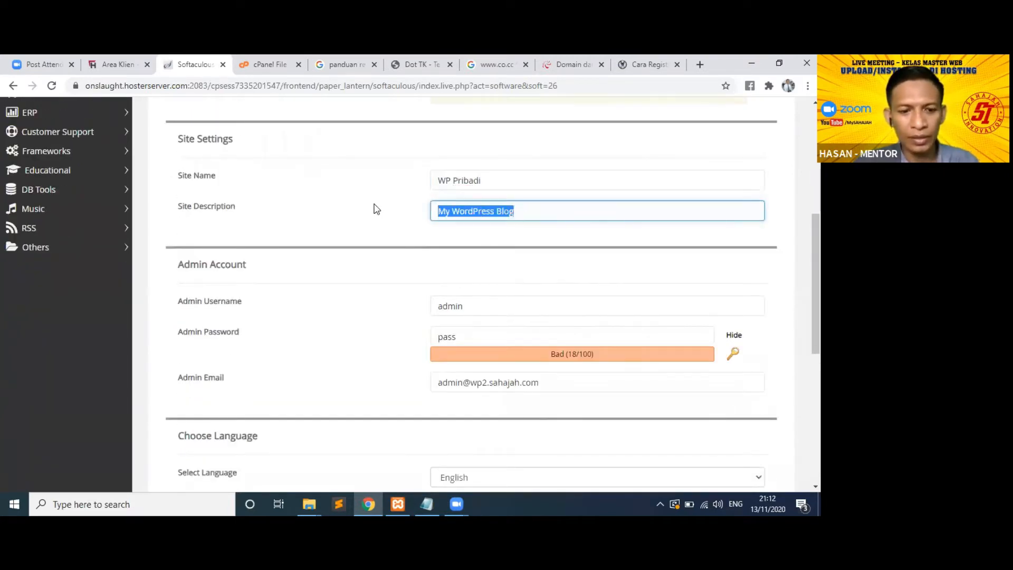
type("Deskripsi WP")
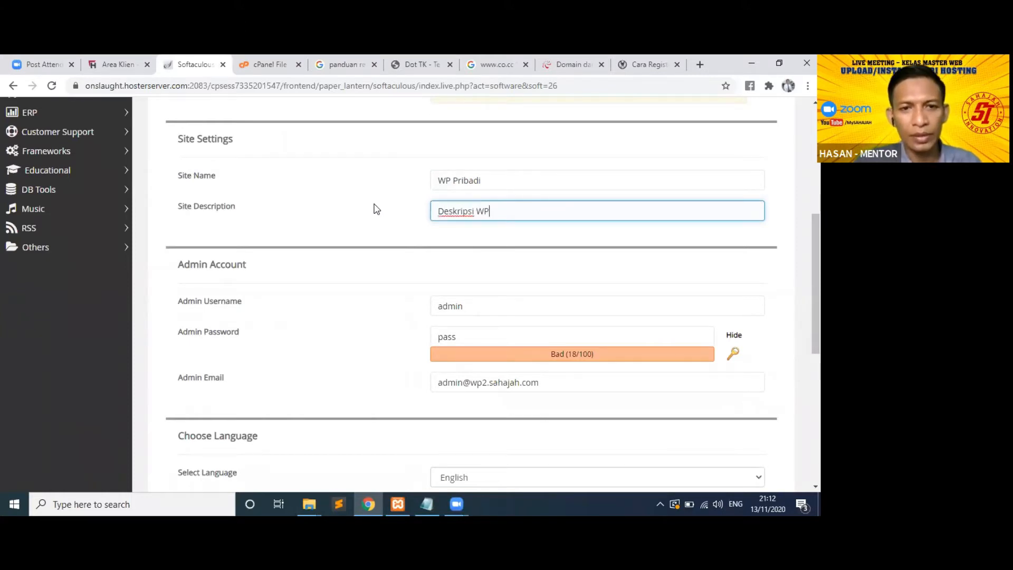
scroll(397, 218, "down", 2)
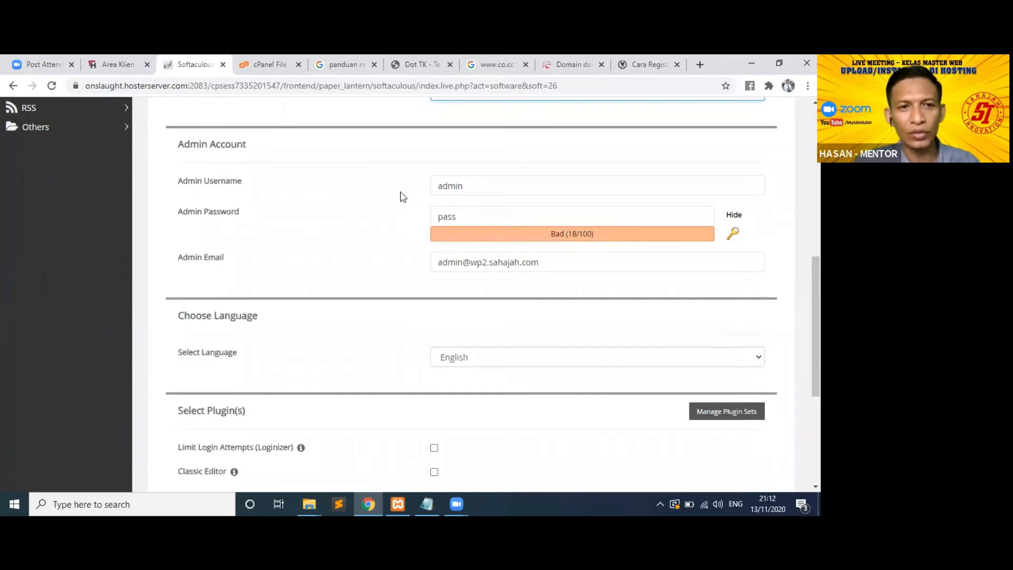
Set the admin username to admin77 and replace the default admin password with a new one
left_click(477, 186)
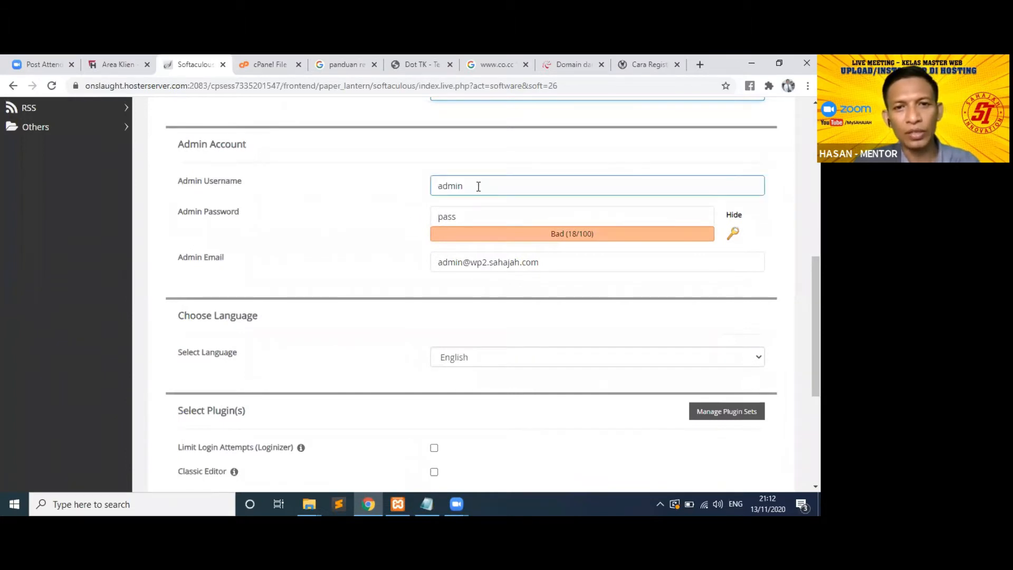
left_click_drag(481, 186, 414, 192)
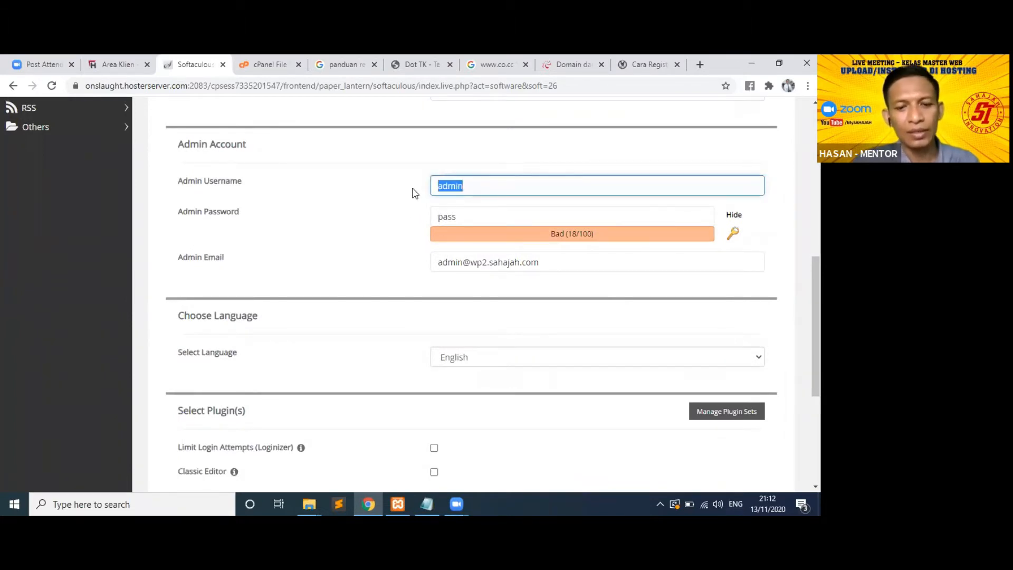
type("admin")
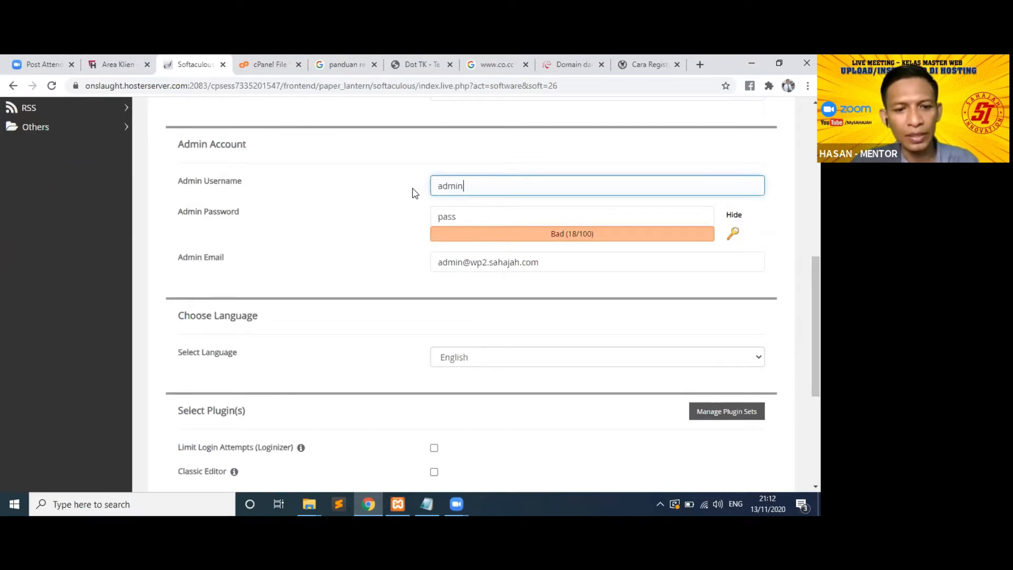
type("77")
left_click(470, 216)
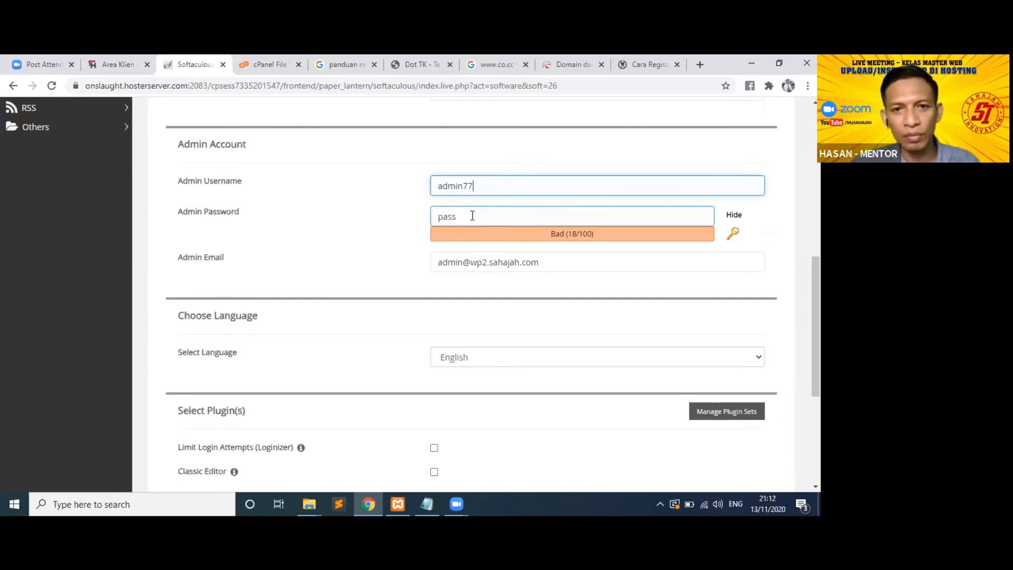
left_click_drag(470, 216, 401, 221)
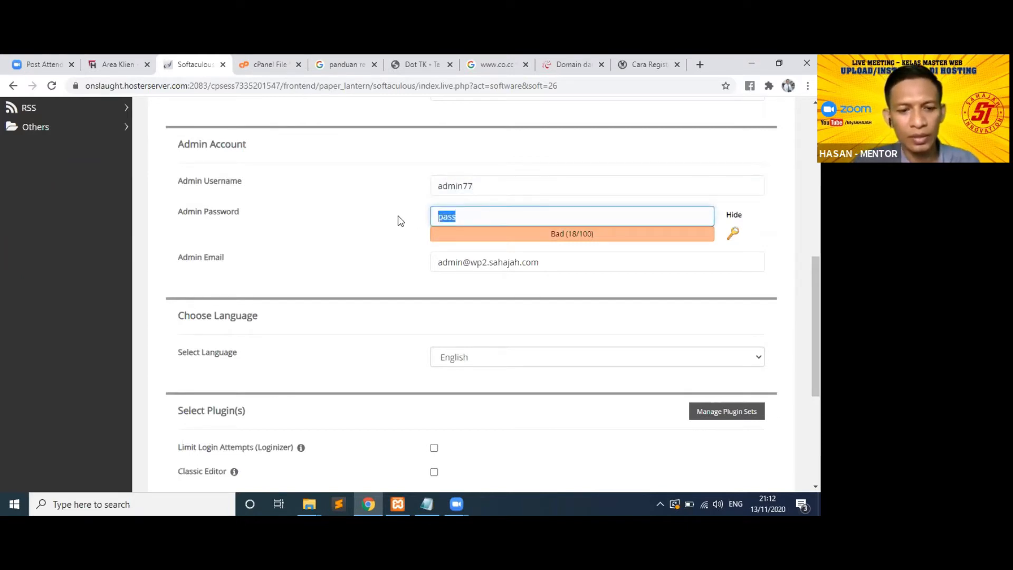
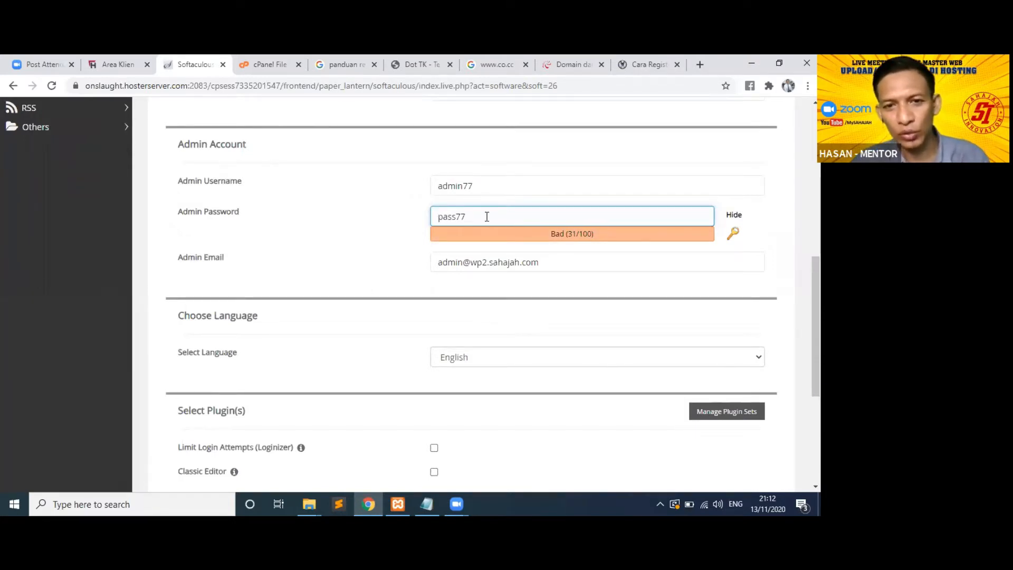
left_click_drag(486, 217, 393, 222)
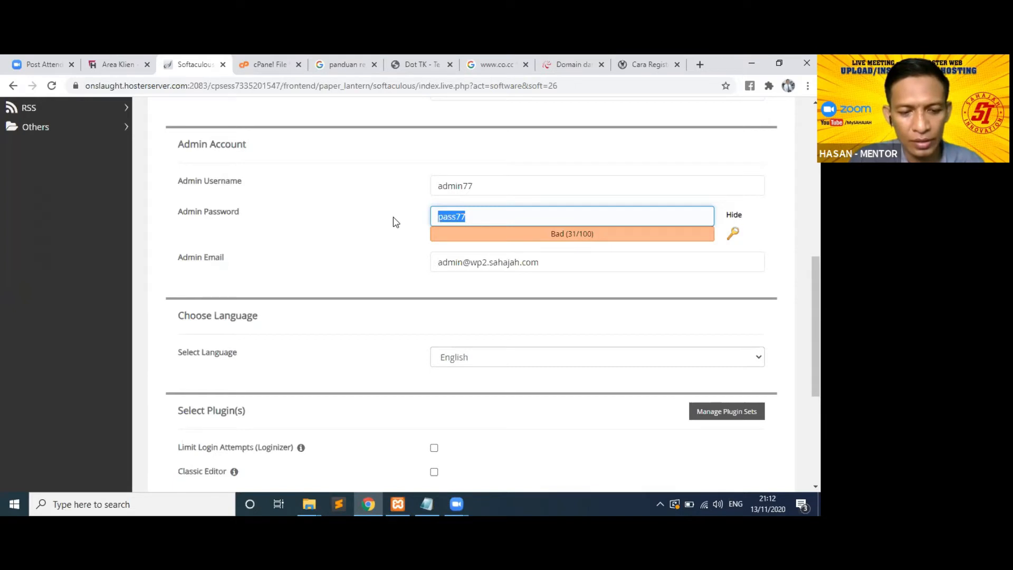
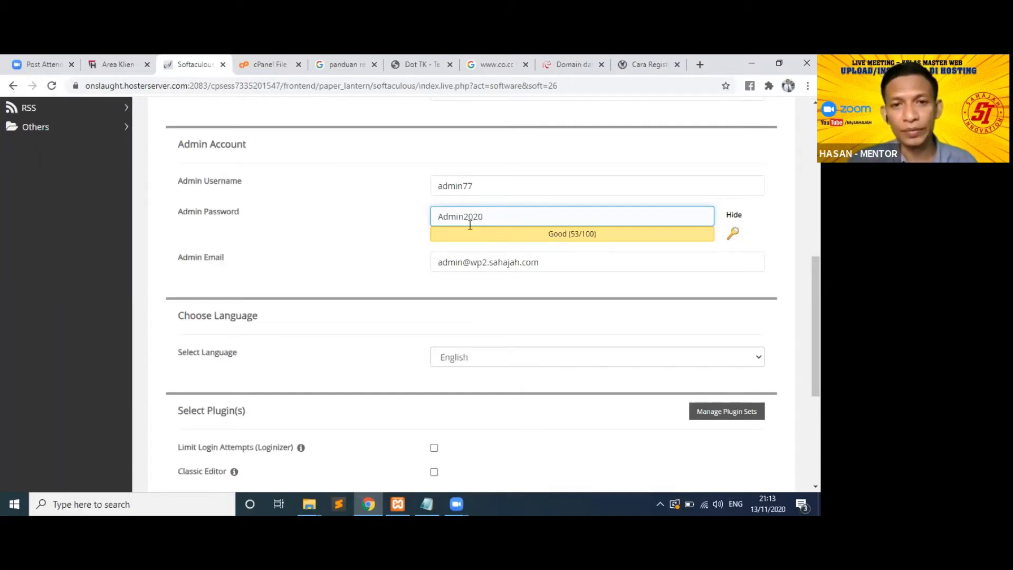
Retype the admin username as admin, without the trailing digits
left_click(486, 188)
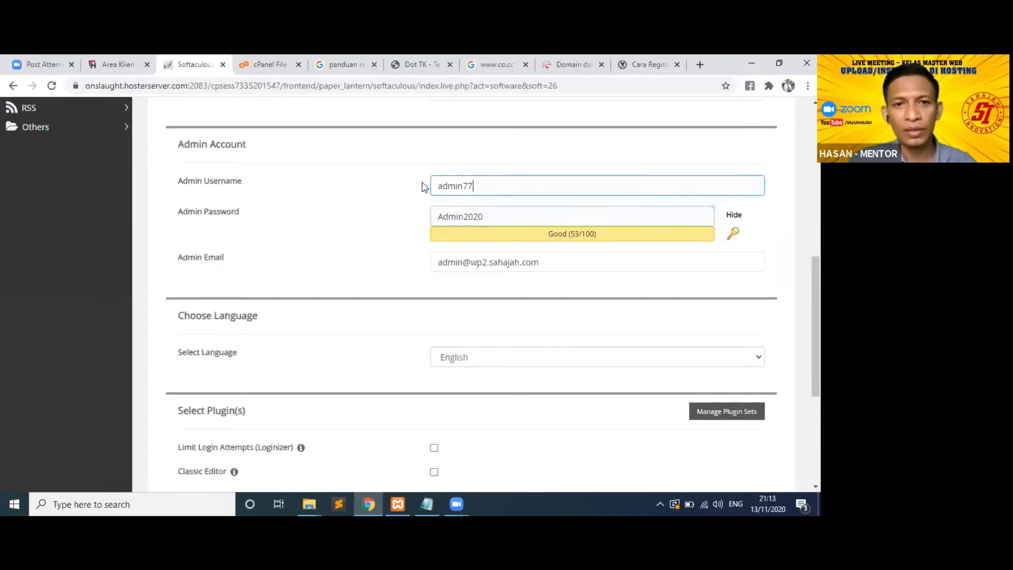
key("ctrl+a")
type("Admi")
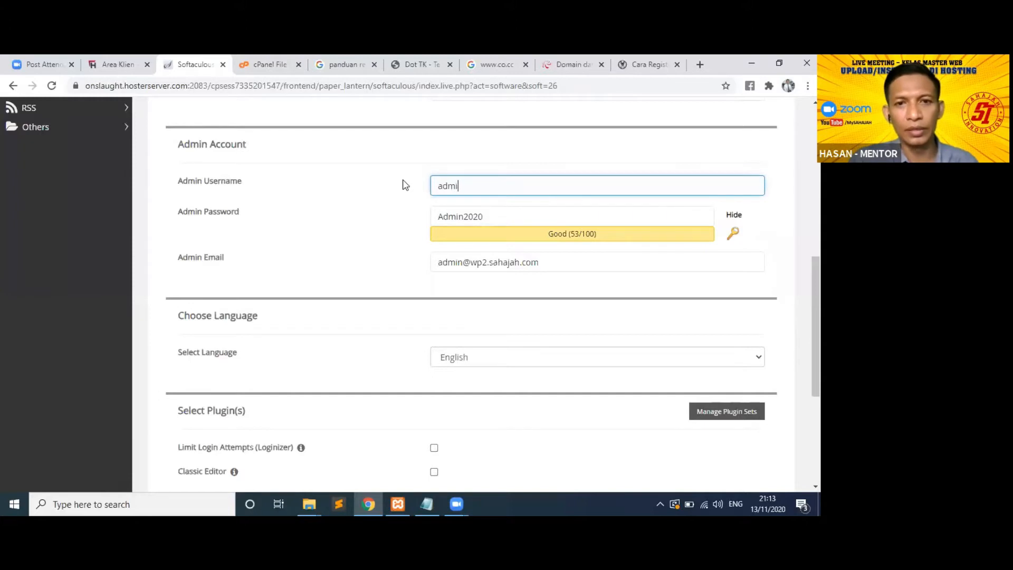
left_click(491, 212)
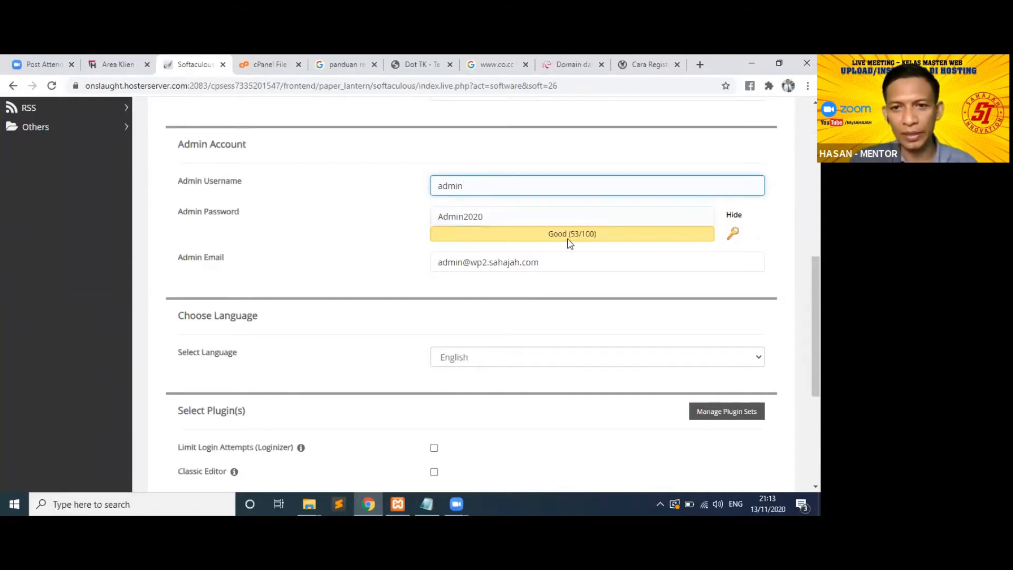
scroll(570, 234, "down", 1)
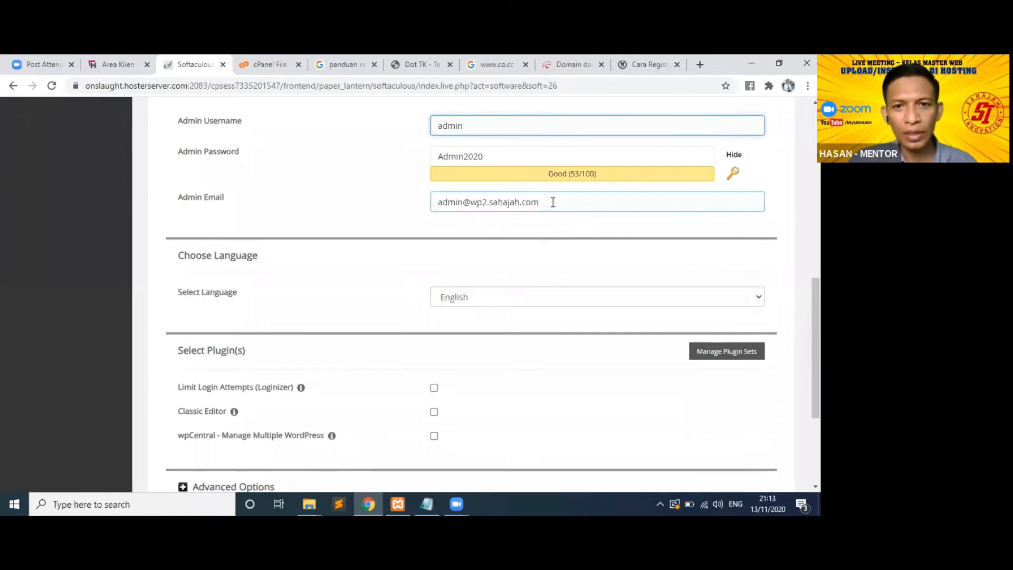
left_click_drag(555, 207, 412, 216)
left_click(547, 267)
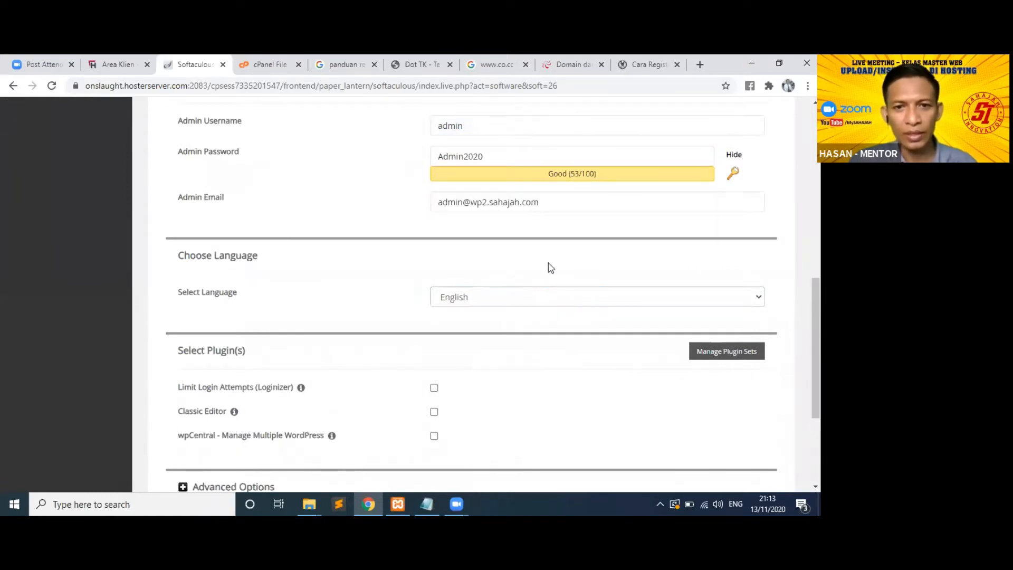
scroll(549, 264, "down", 2)
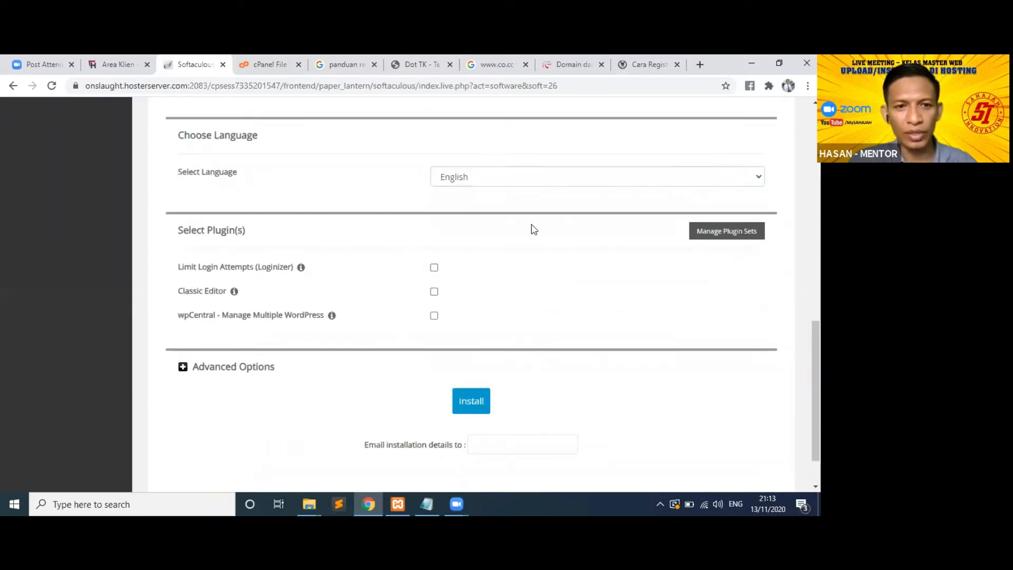
scroll(533, 229, "down", 1)
scroll(389, 289, "up", 15)
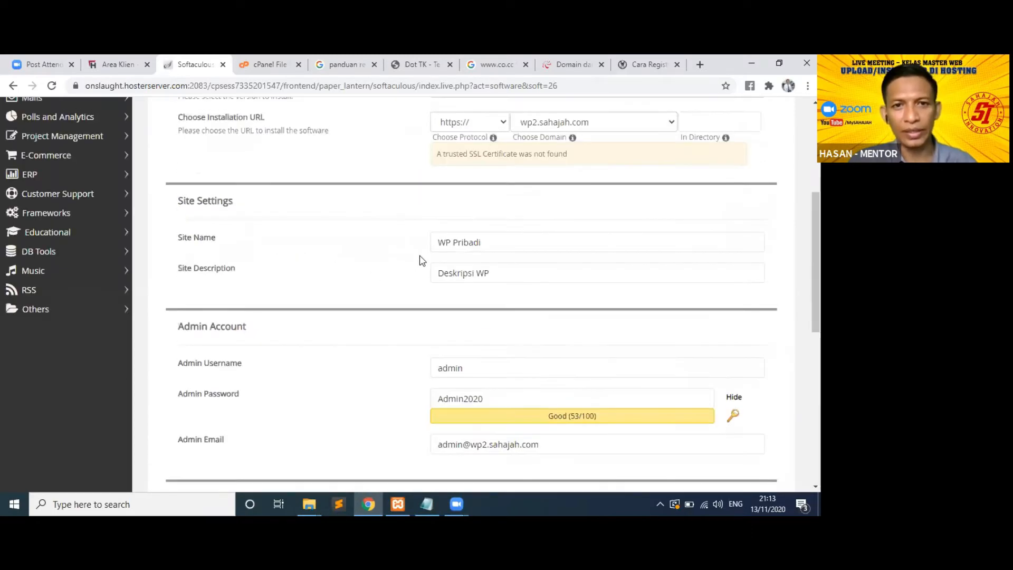
scroll(486, 271, "down", 2)
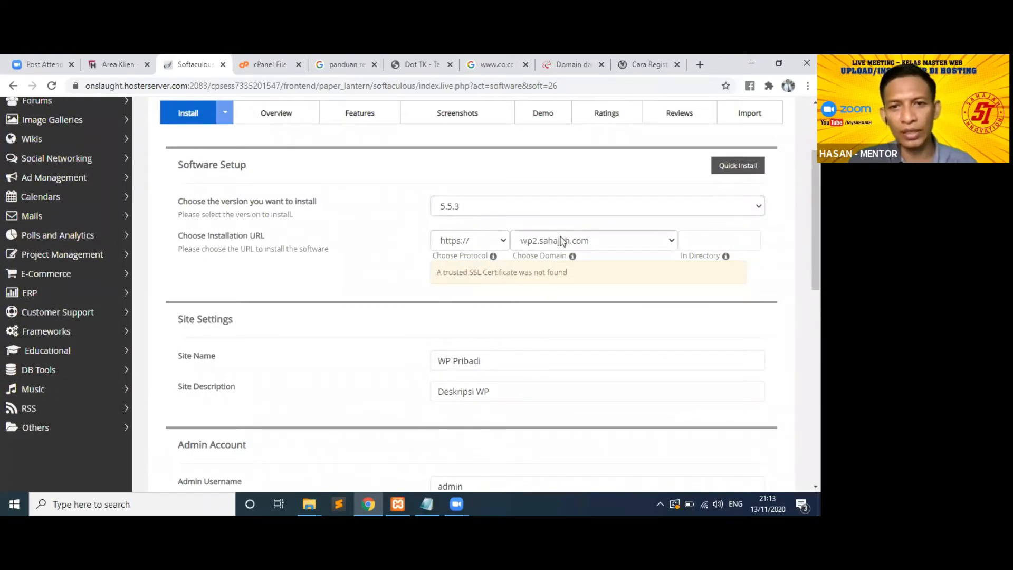
scroll(622, 271, "down", 2)
left_click(615, 269)
scroll(615, 269, "down", 1)
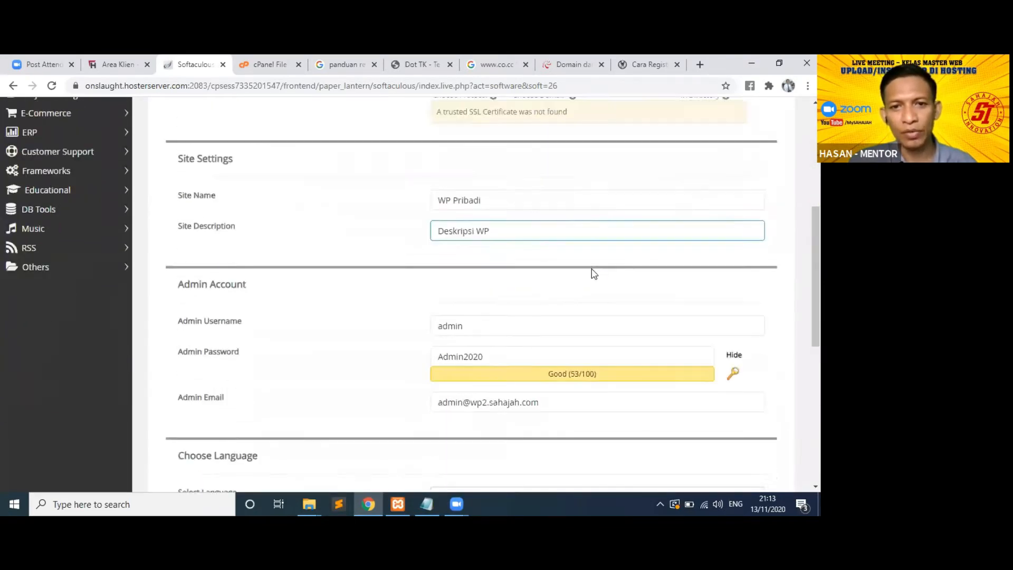
scroll(593, 273, "down", 3)
scroll(554, 219, "up", 3)
left_click(417, 220)
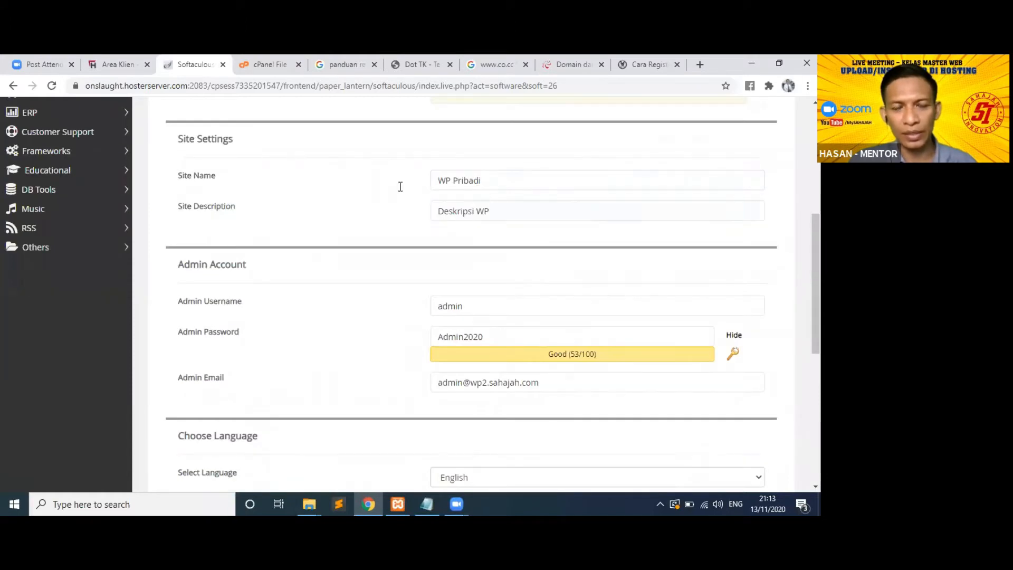
left_click(430, 208)
scroll(444, 265, "down", 3)
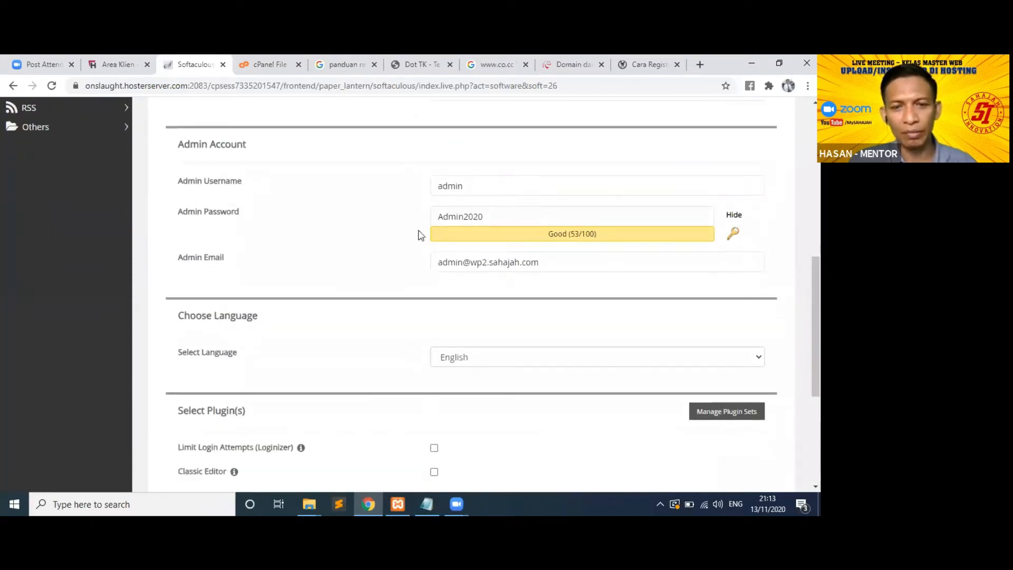
scroll(418, 264, "down", 3)
scroll(501, 323, "down", 1)
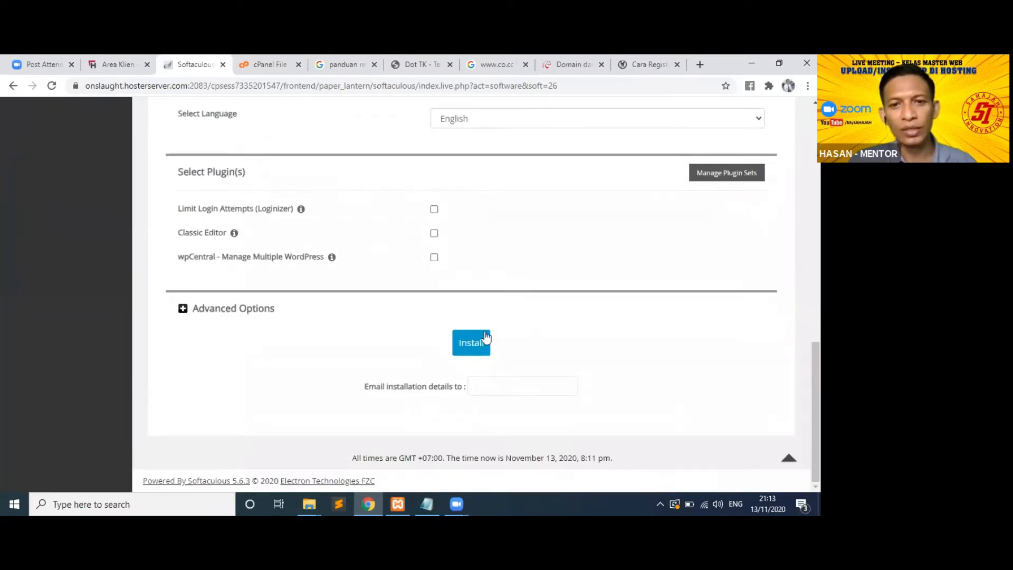
Run the WordPress install, then open the live wp2.sahajah.com site in a new tab
left_click(471, 347)
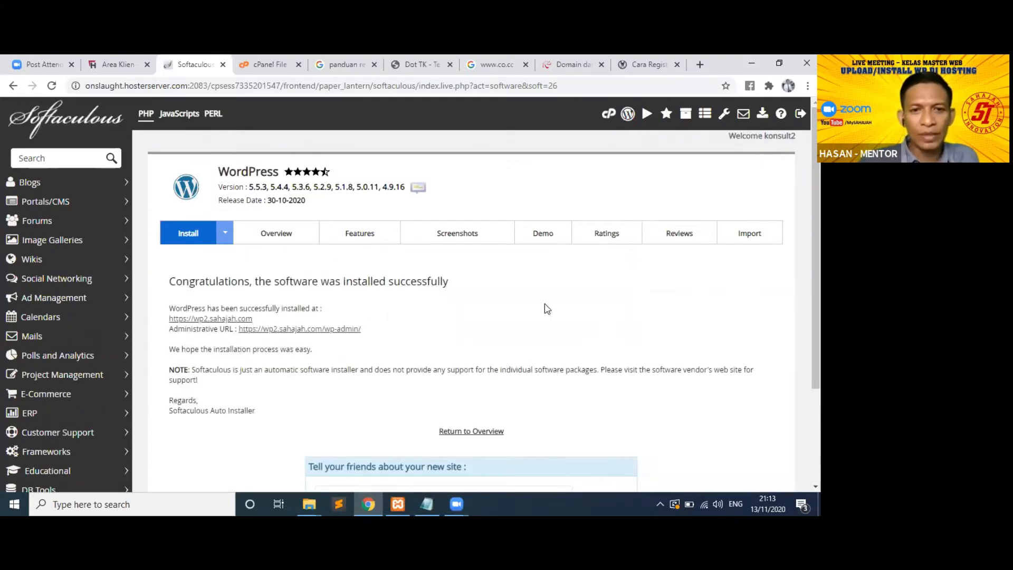
scroll(542, 305, "down", 3)
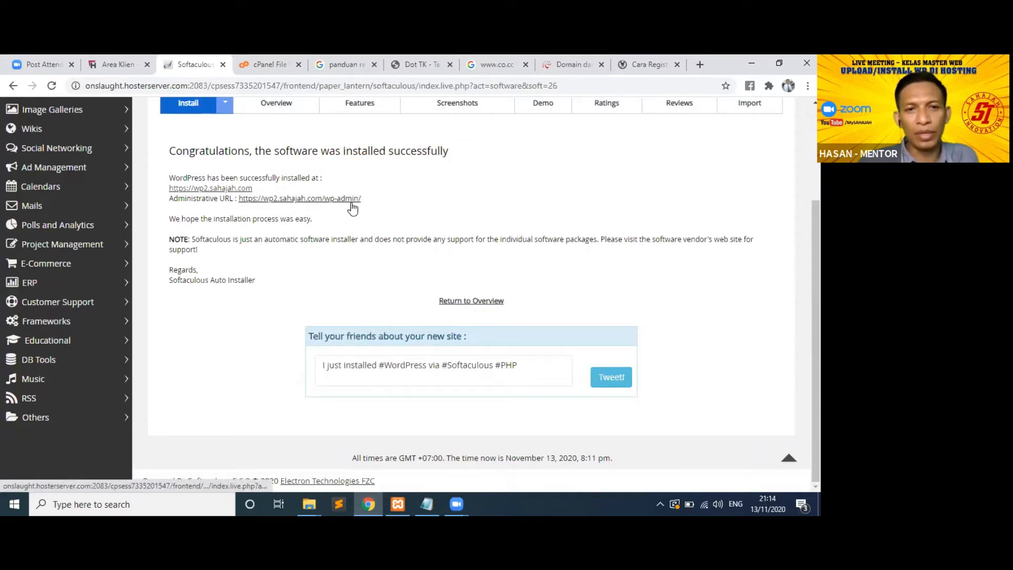
left_click(227, 189)
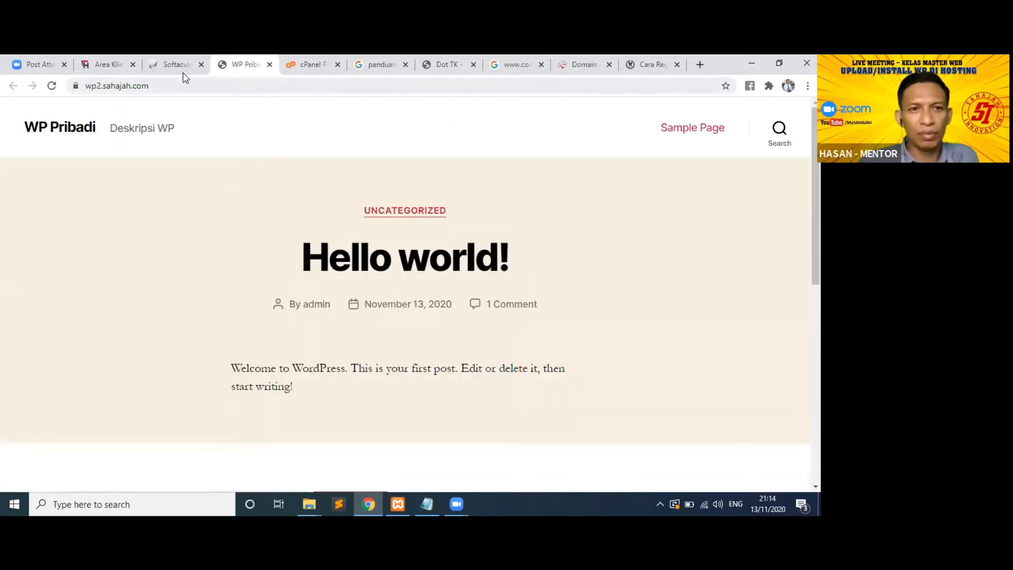
Open wp2.sahajah.com/wp-admin in a new tab and finish on the WP Pribadi Dashboard
left_click(180, 65)
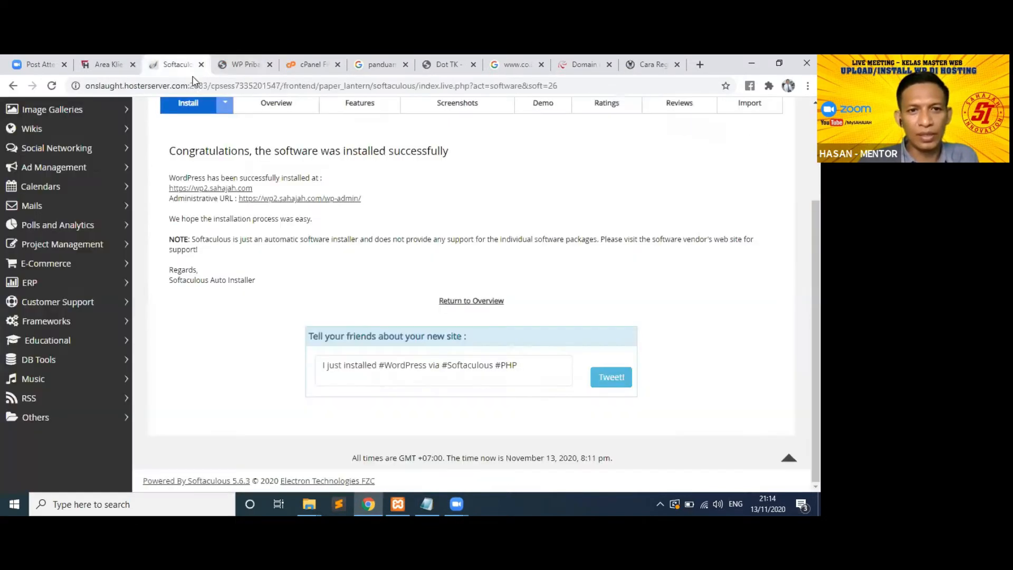
left_click(313, 199)
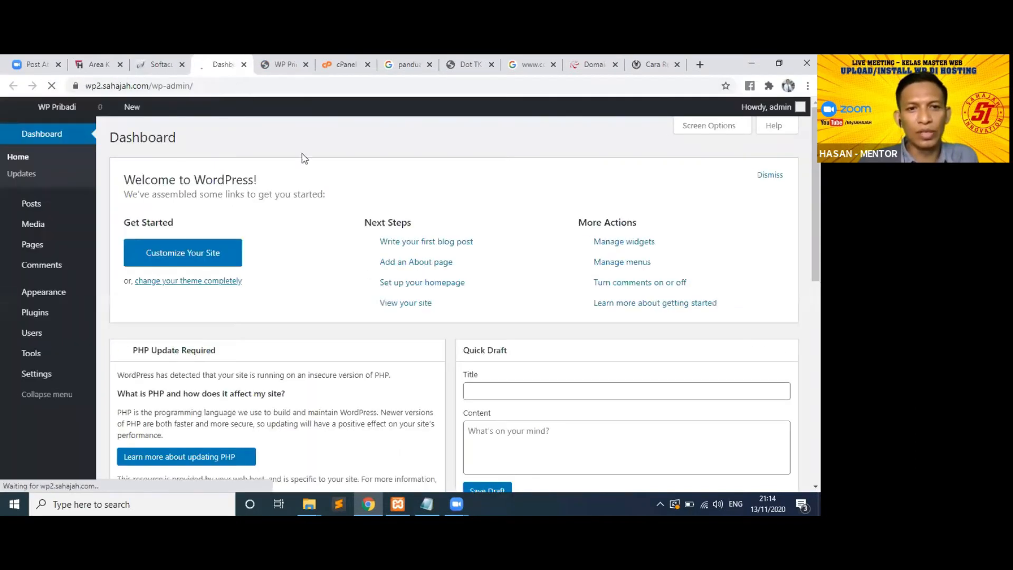
left_click(158, 65)
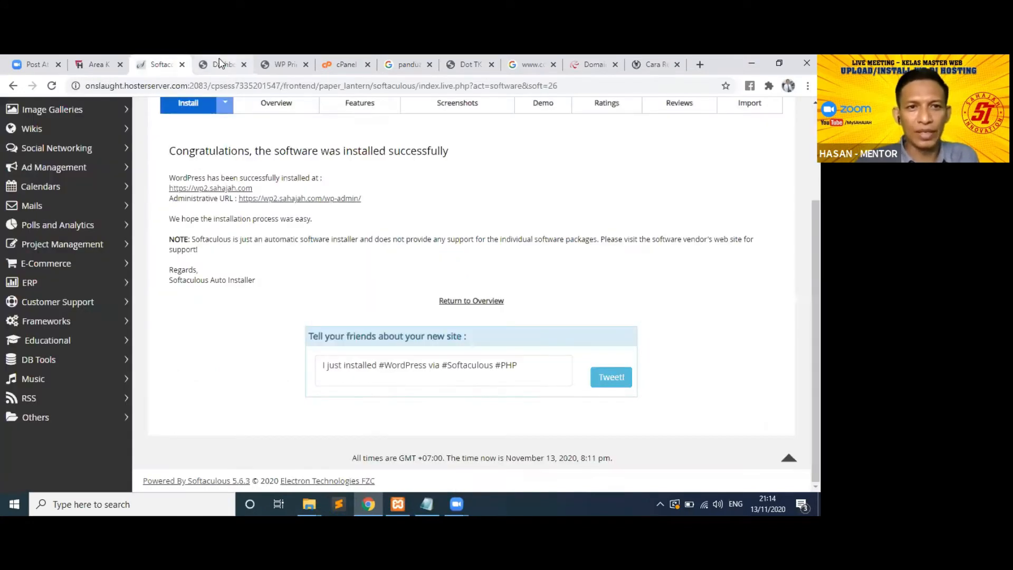
left_click(219, 64)
left_click(156, 65)
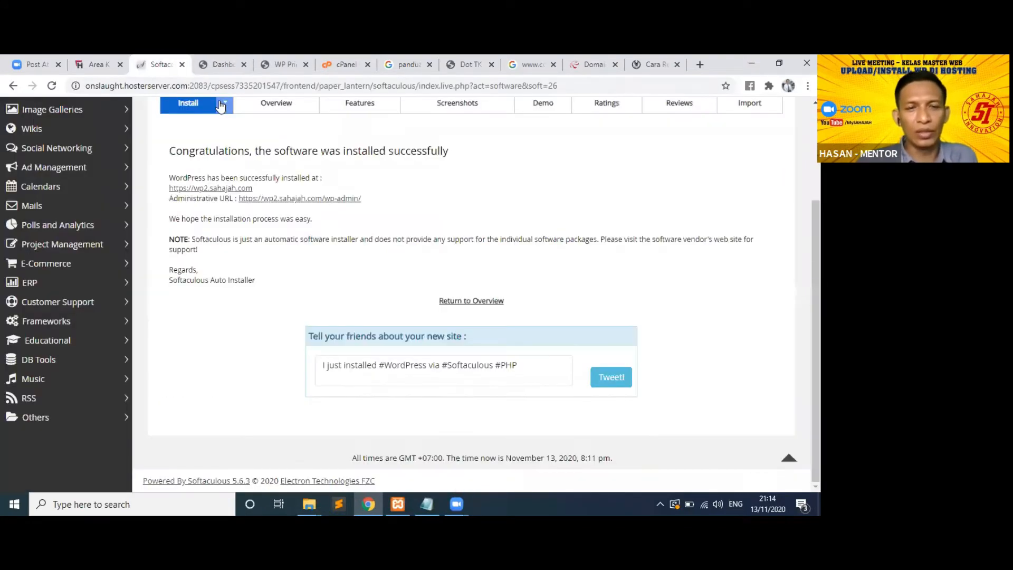
left_click(224, 68)
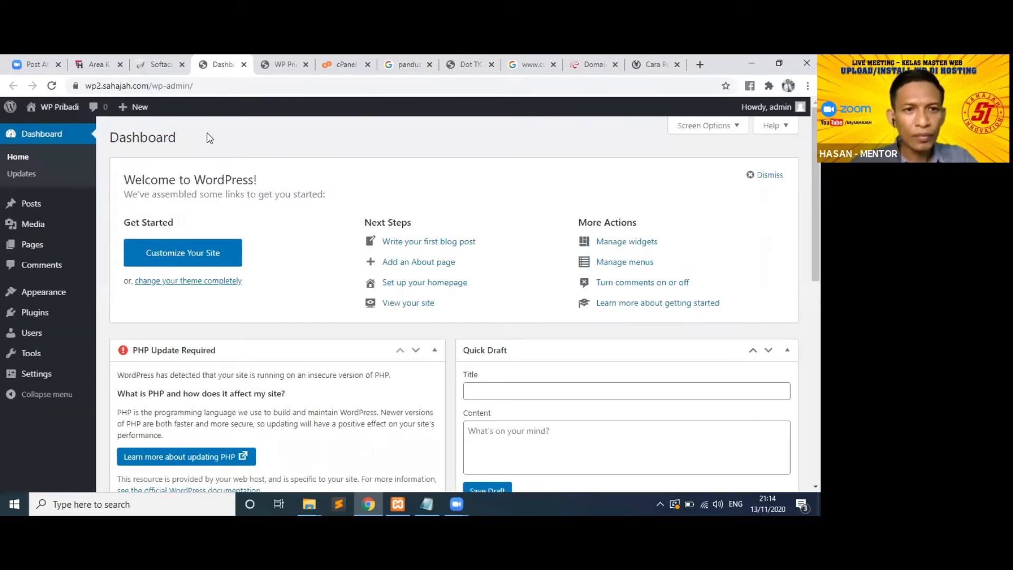
left_click(163, 65)
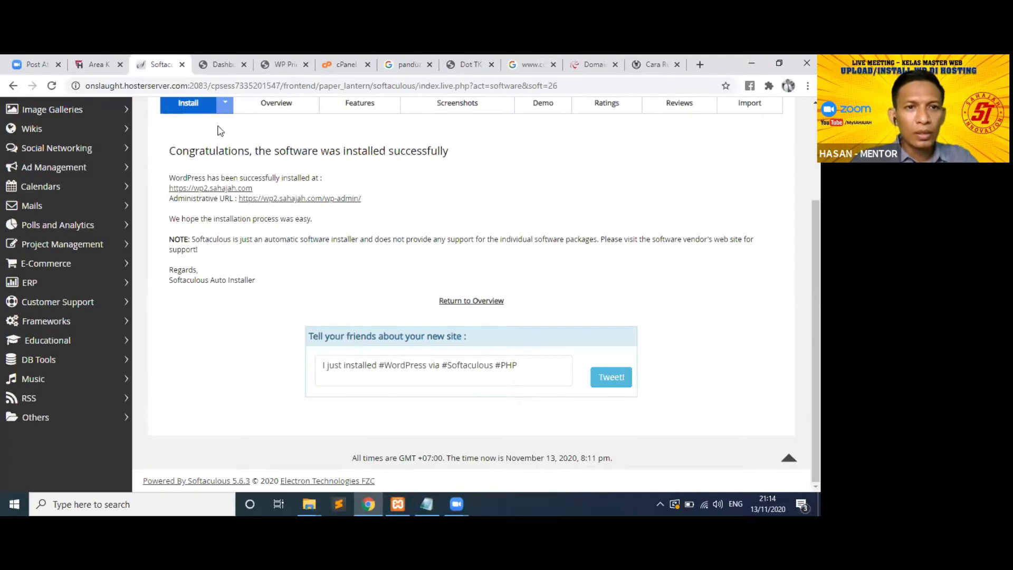
left_click(226, 69)
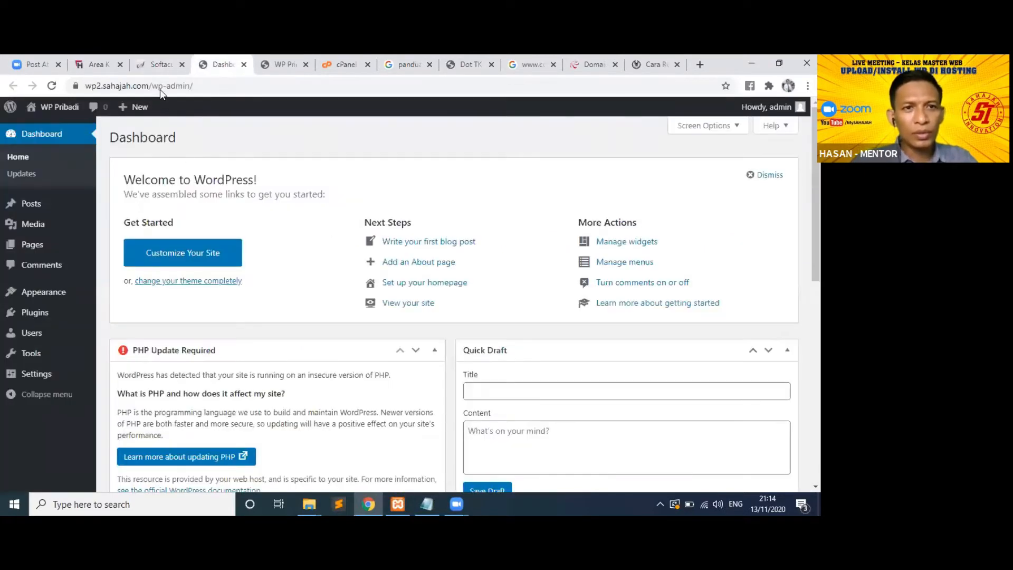
left_click(156, 67)
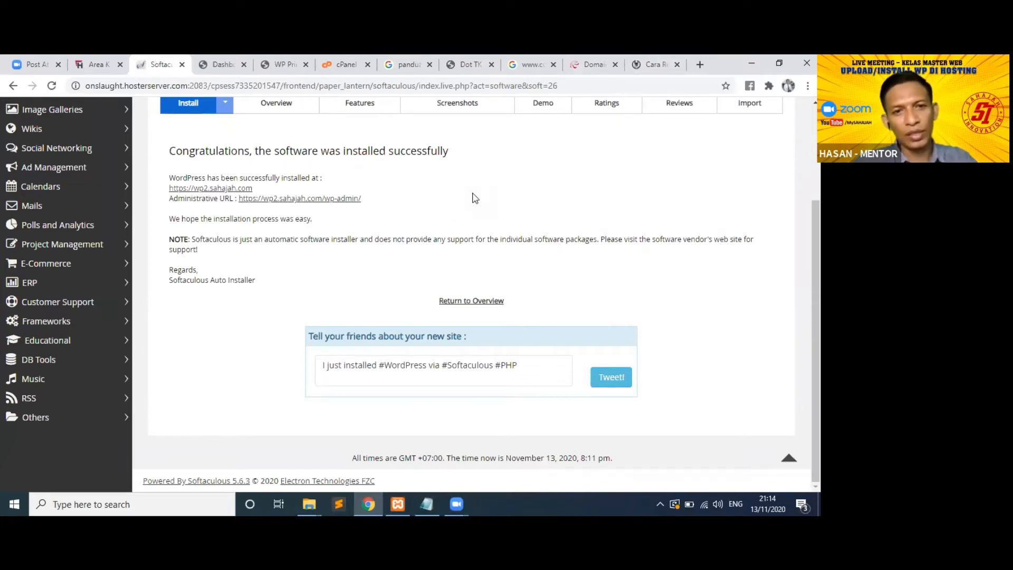
scroll(475, 198, "up", 3)
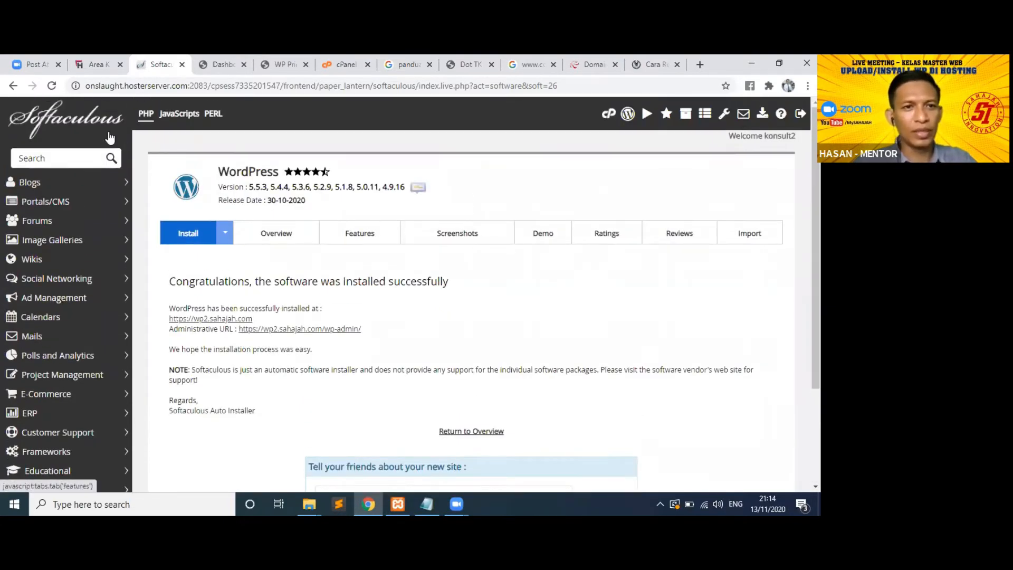
left_click(215, 66)
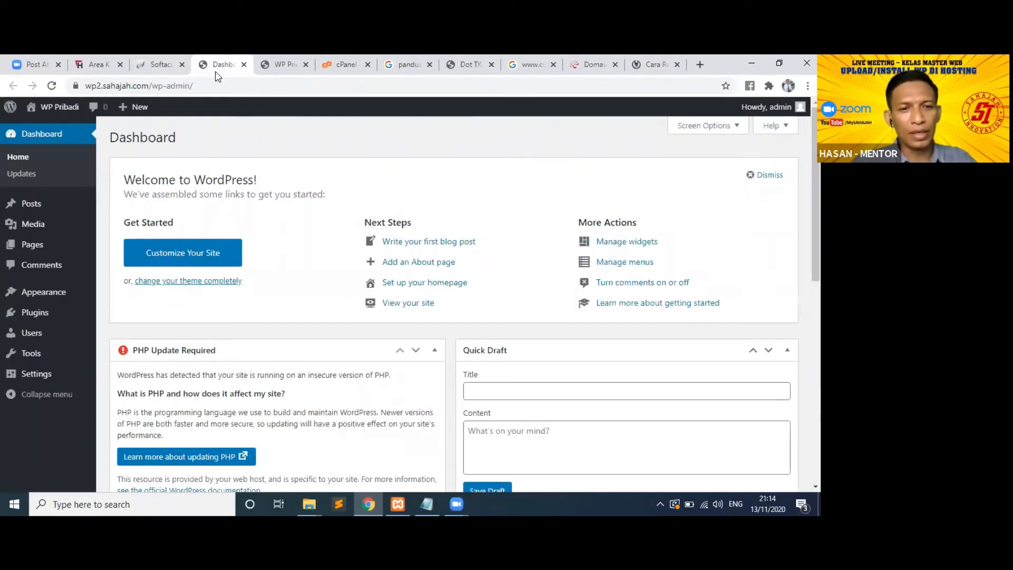
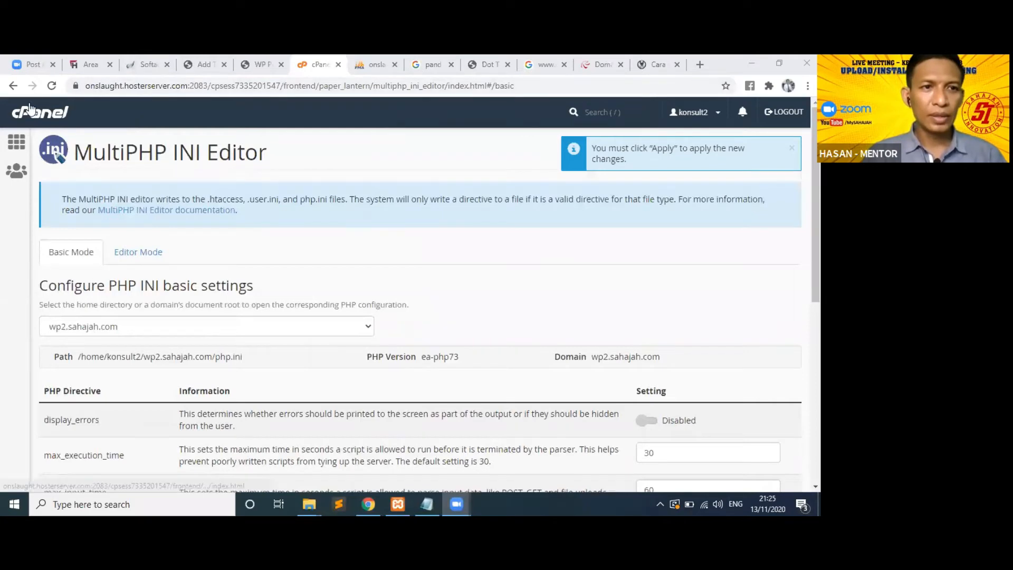
Return from the MultiPHP INI Editor to the cPanel home page via the cPanel logo
left_click(36, 113)
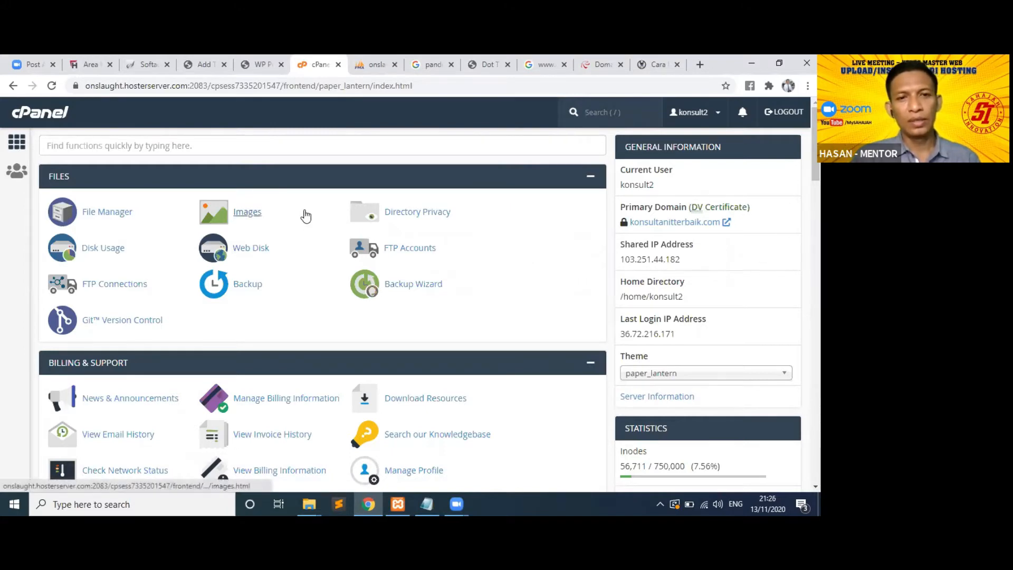
Open MultiPHP INI Editor from the Software section and expand the location dropdown
scroll(305, 215, "down", 7)
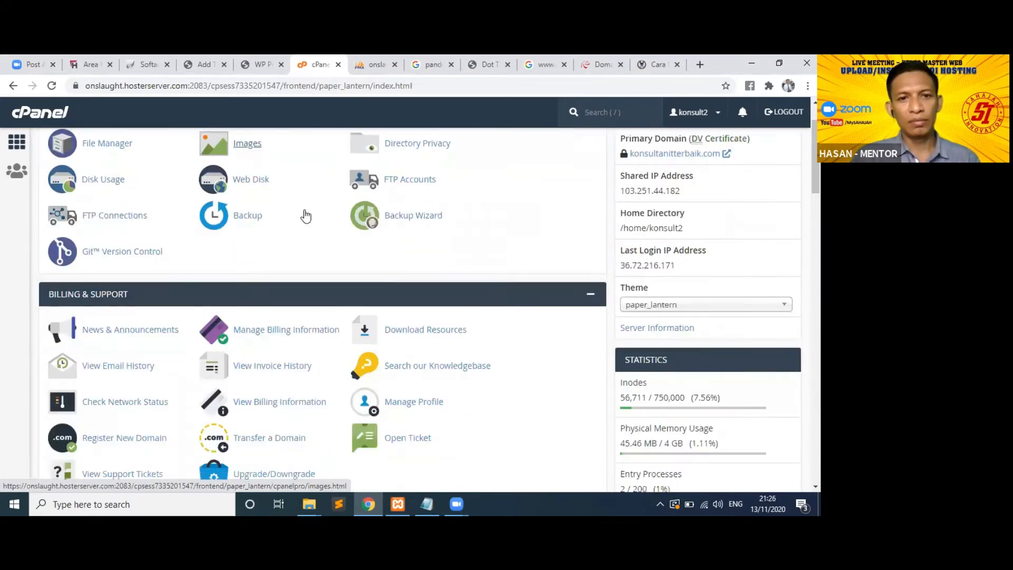
scroll(266, 259, "down", 6)
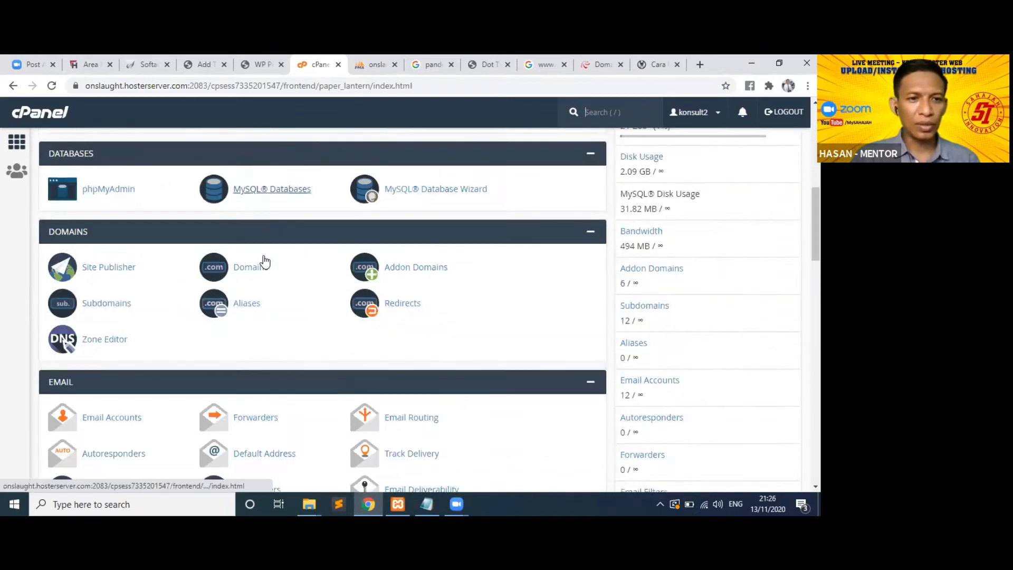
scroll(260, 260, "down", 6)
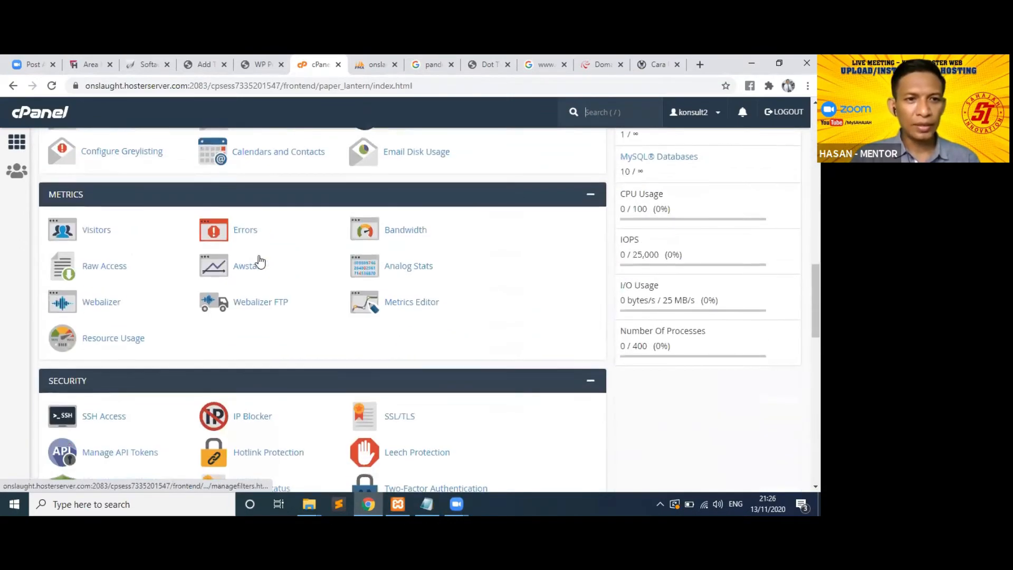
scroll(230, 271, "down", 2)
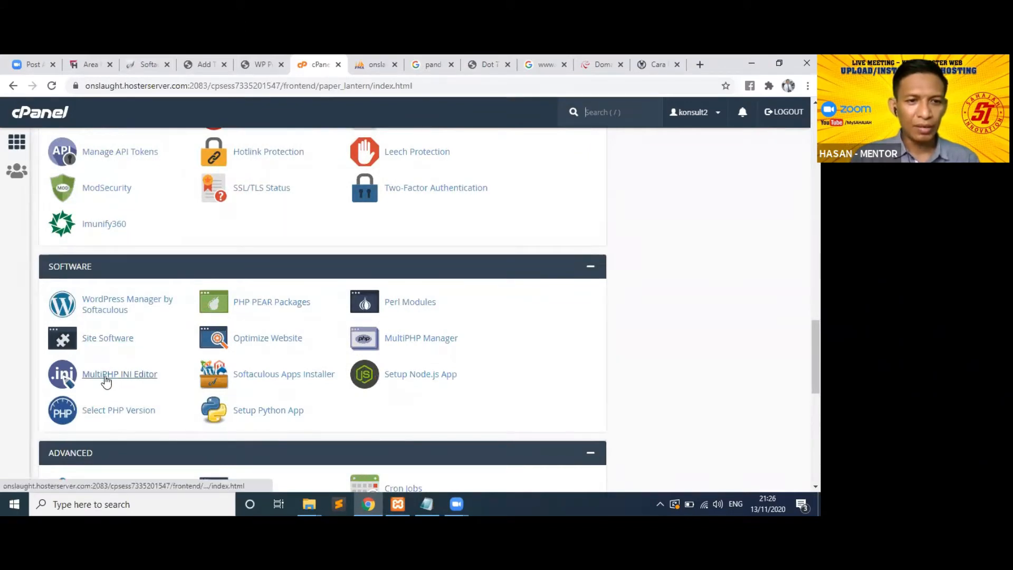
left_click(131, 377)
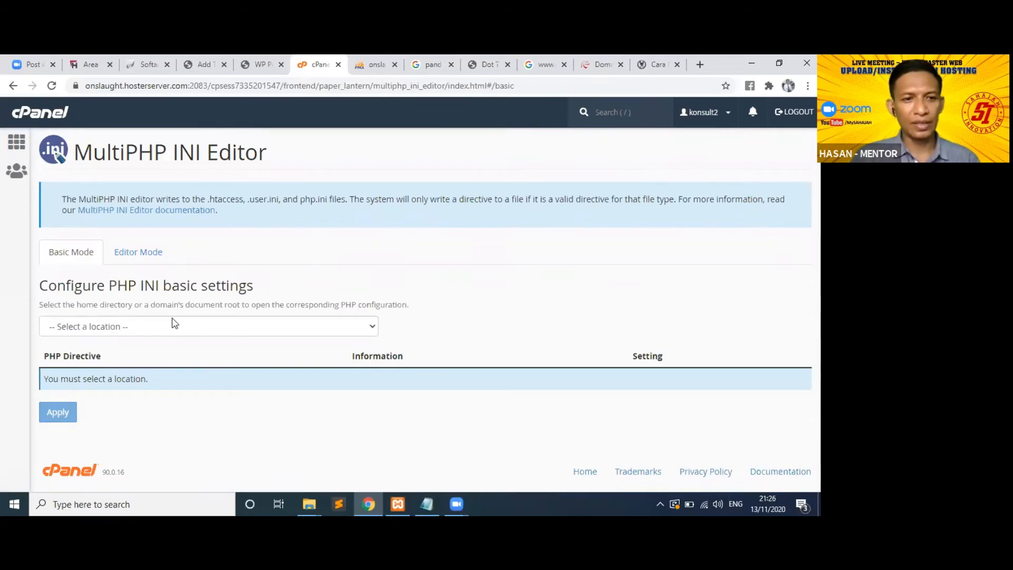
left_click(137, 328)
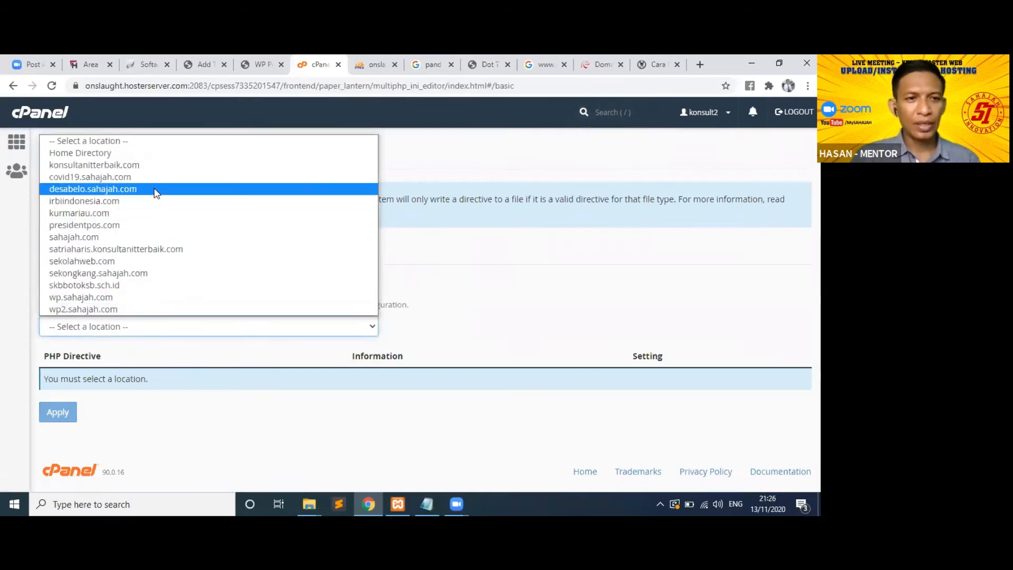
Load wp2.sahajah.com's PHP settings and change upload_max_filesize from 2M to 20M
left_click(98, 311)
scroll(278, 299, "down", 3)
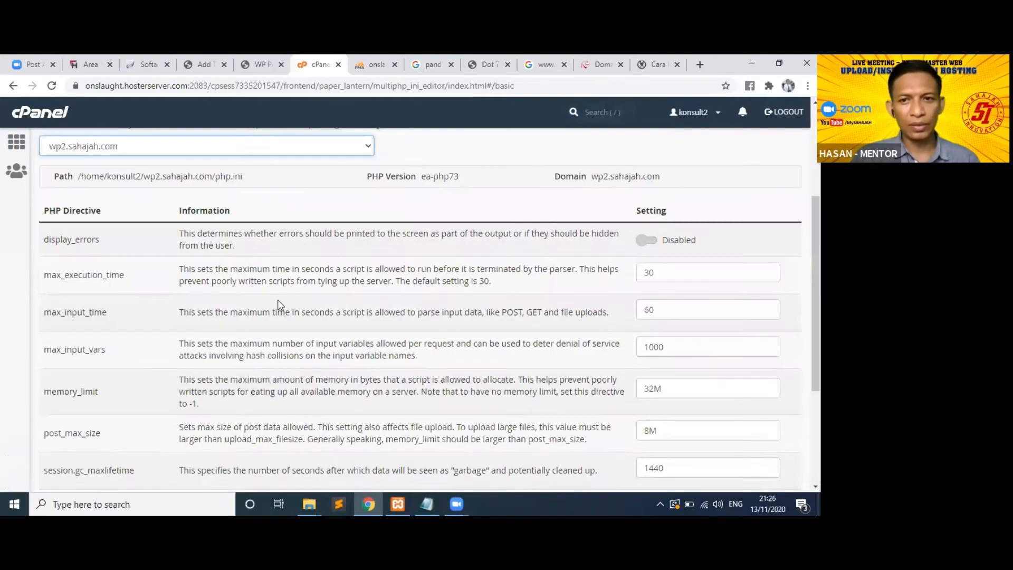
scroll(278, 305, "down", 2)
scroll(474, 303, "down", 1)
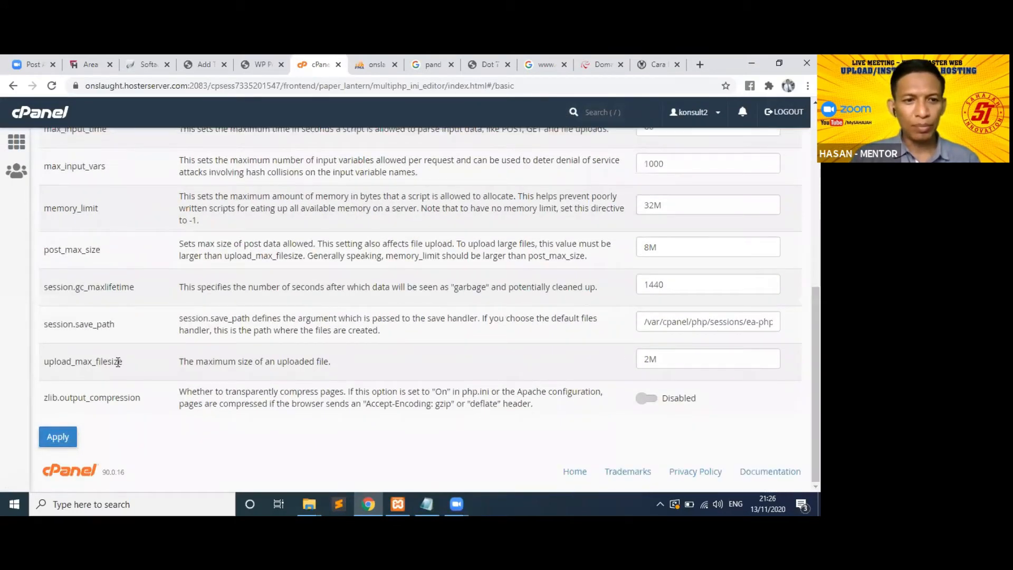
left_click_drag(649, 359, 643, 358)
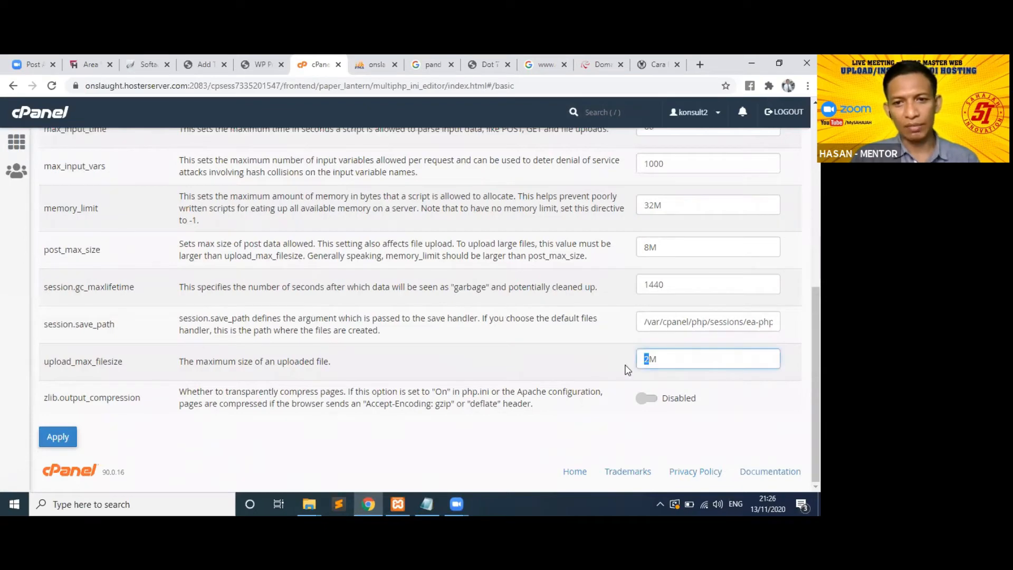
type("20")
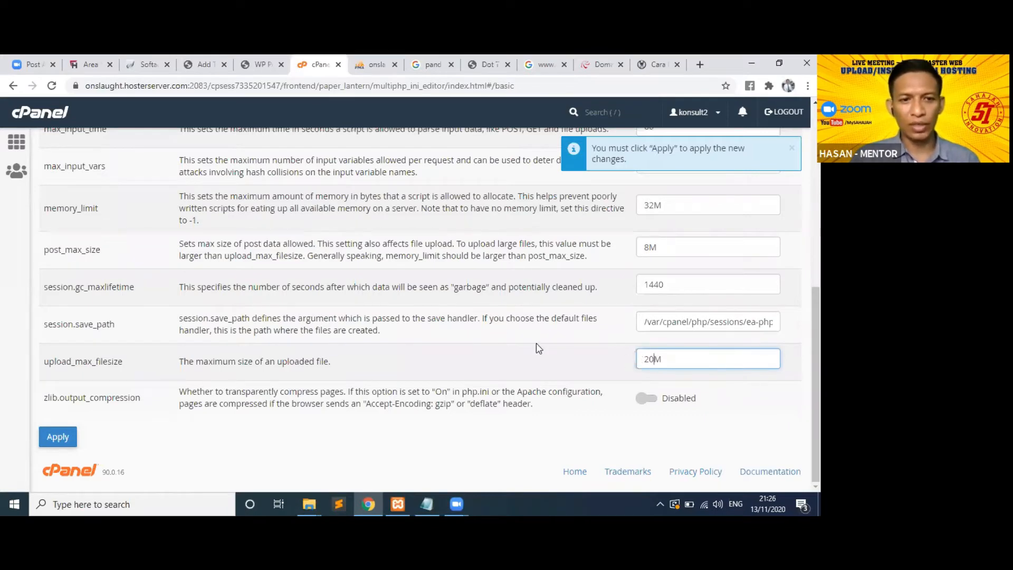
scroll(457, 311, "up", 3)
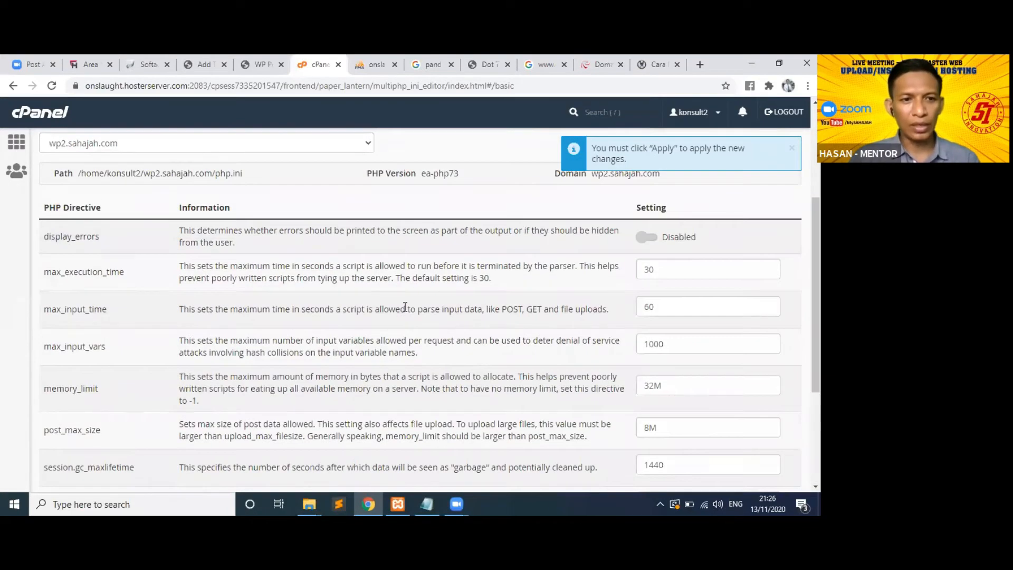
Change max_execution_time from 30 to 1000, correcting a mistyped value
left_click(652, 269)
left_click_drag(651, 269, 642, 269)
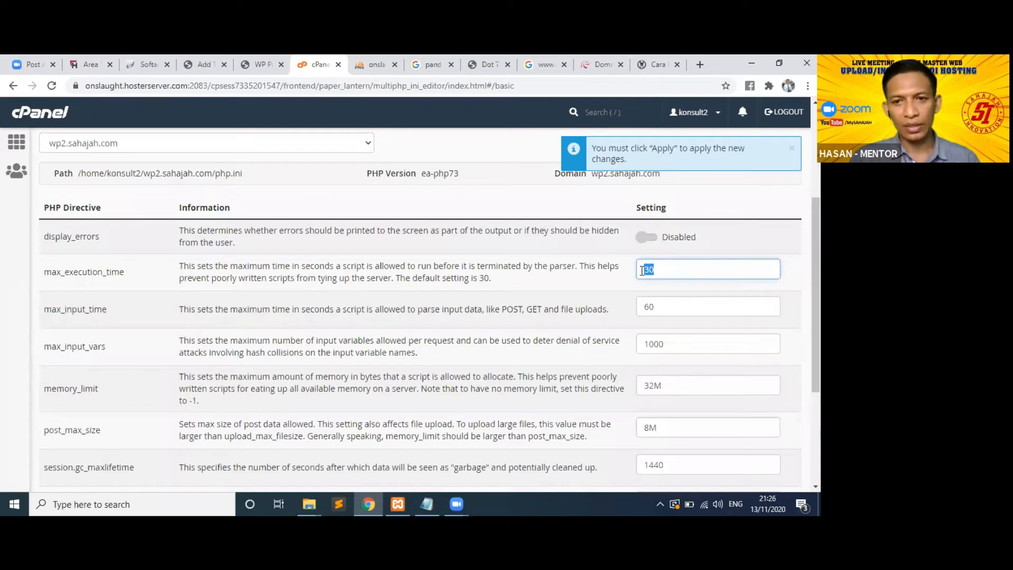
left_click(652, 271)
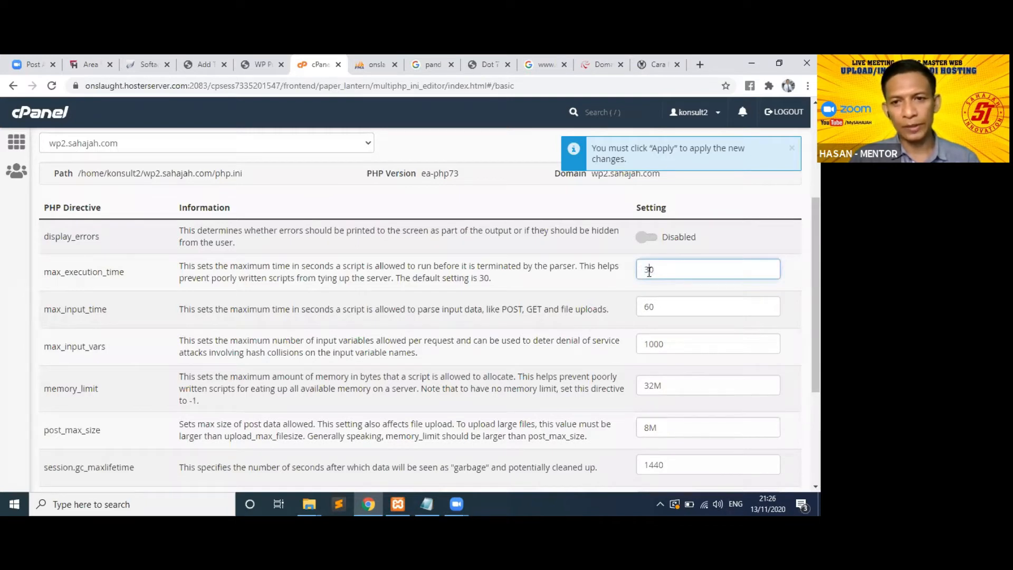
left_click_drag(650, 271, 631, 276)
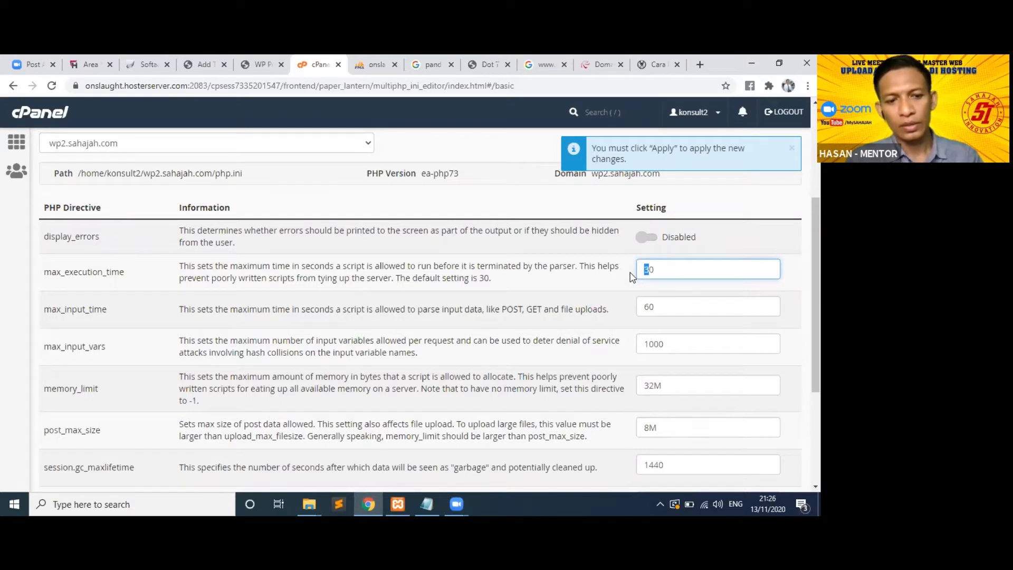
type("128")
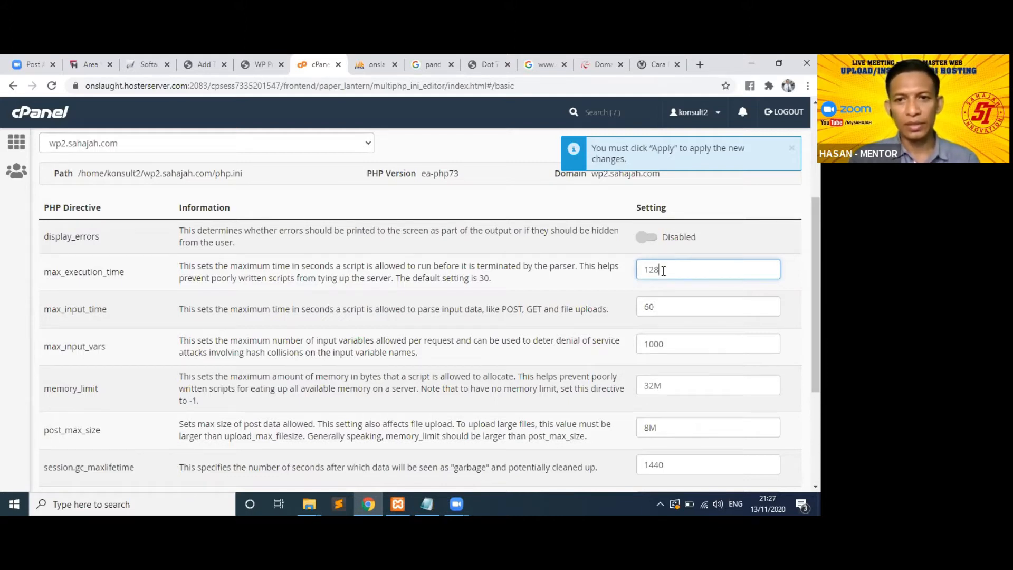
left_click_drag(663, 271, 615, 268)
type("1000")
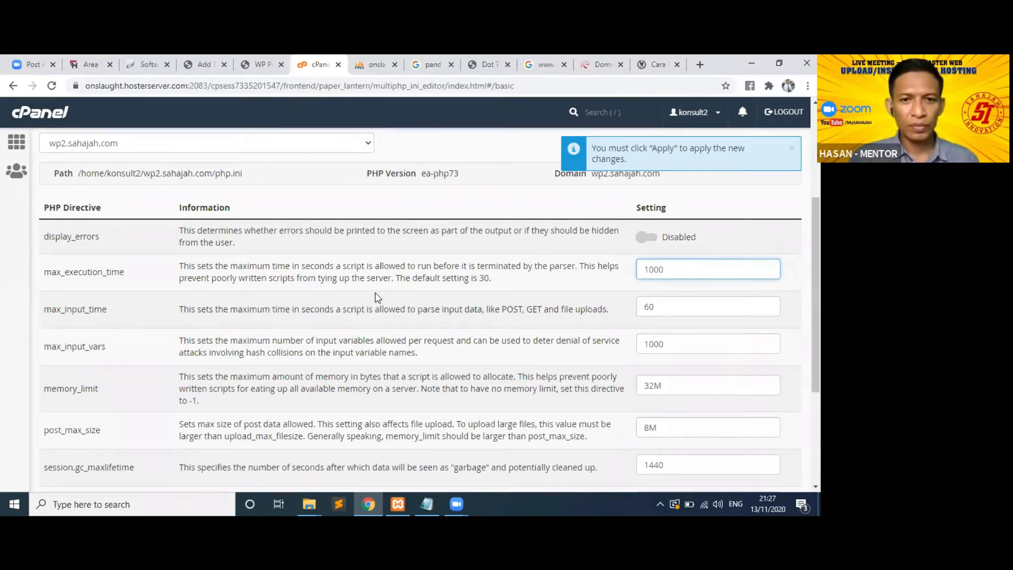
Raise memory_limit from 32M to 128M
scroll(411, 292, "down", 1)
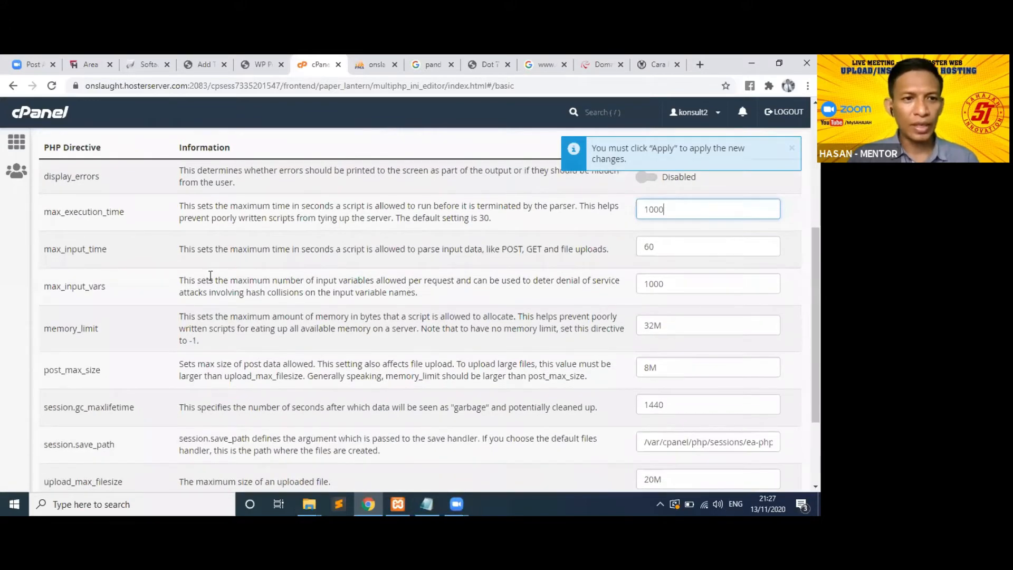
scroll(193, 278, "down", 1)
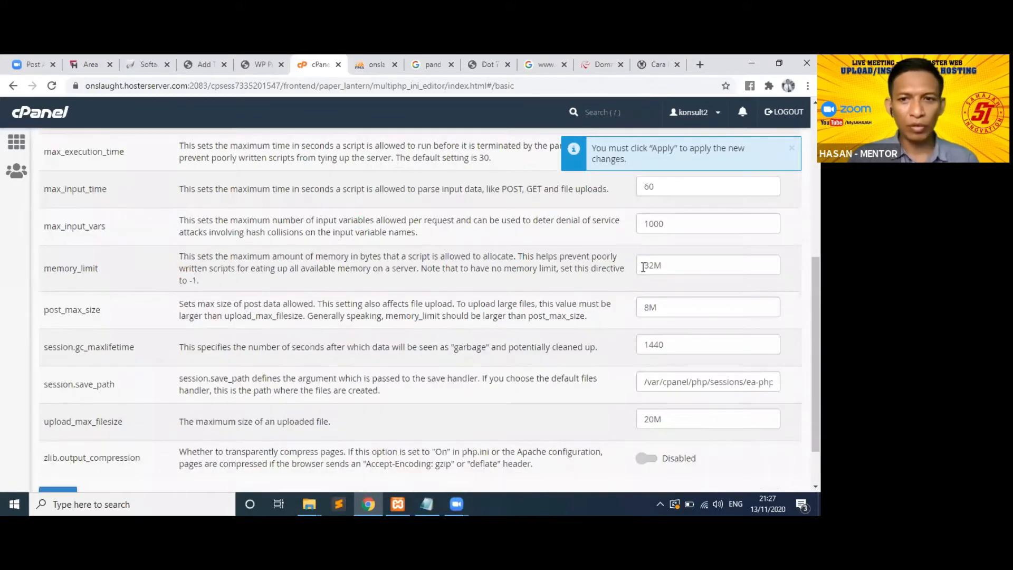
left_click_drag(655, 265, 617, 268)
type("12")
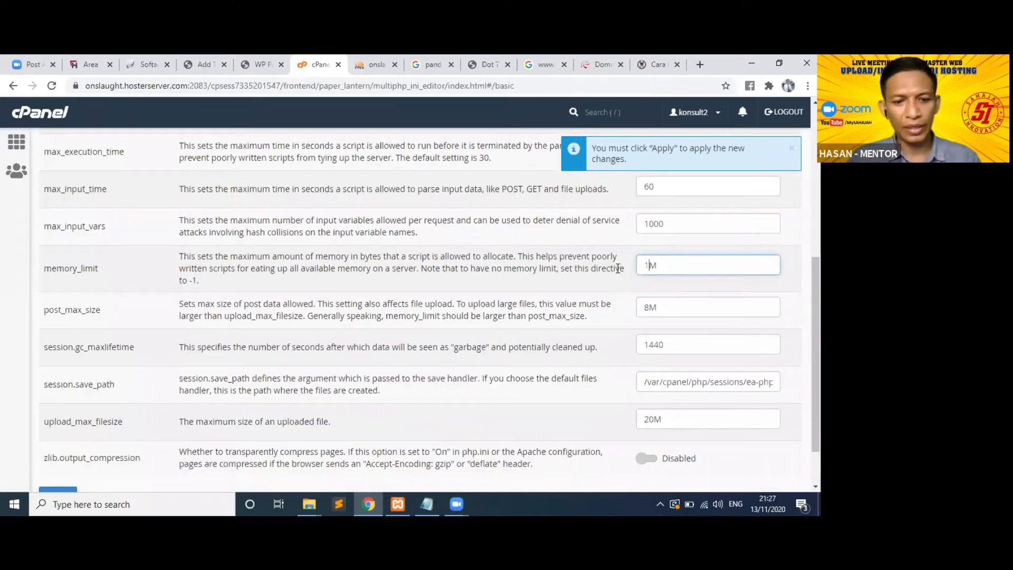
type("8")
scroll(606, 271, "up", 2)
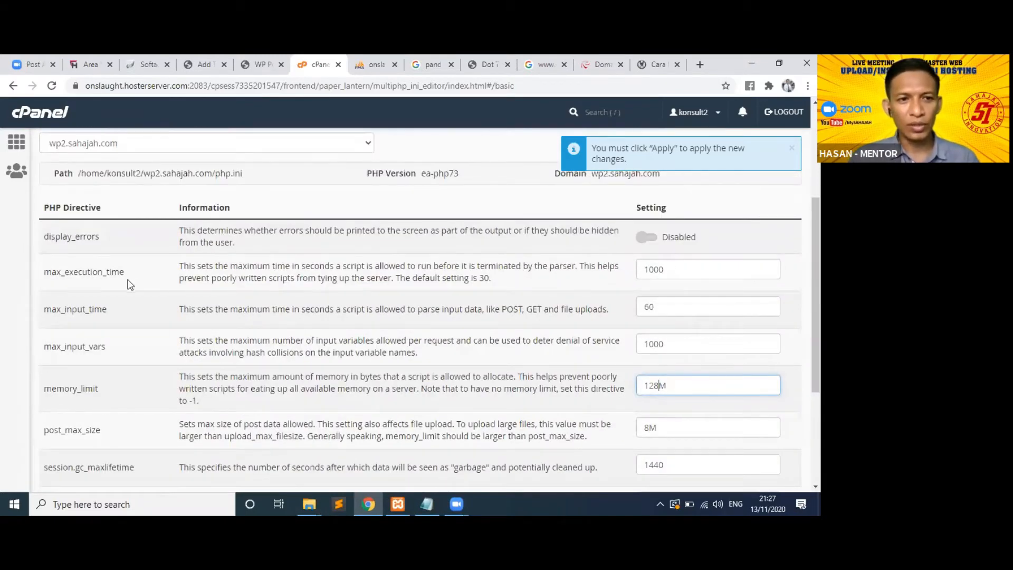
scroll(140, 288, "down", 1)
scroll(121, 327, "down", 3)
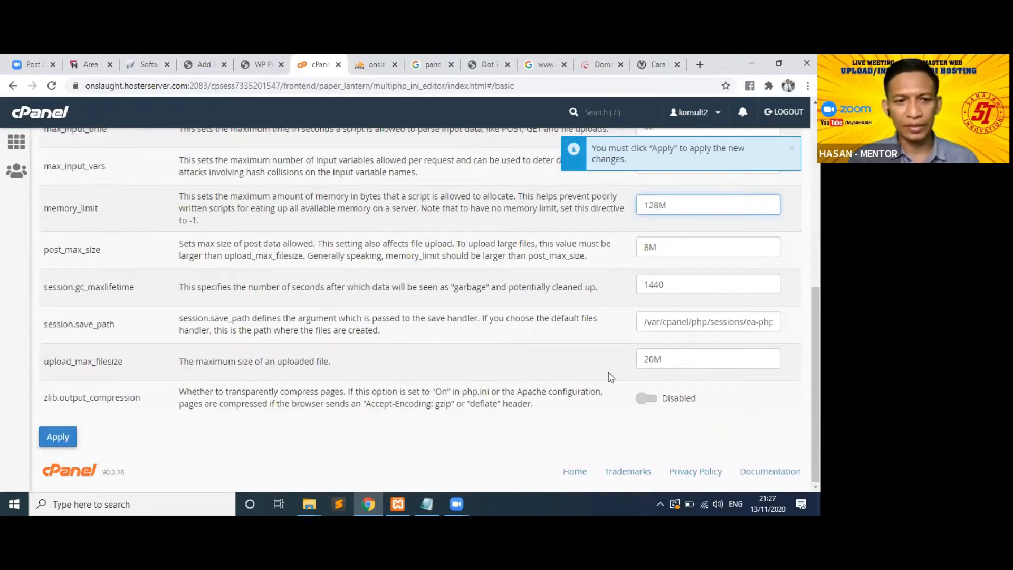
Apply the raised PHP limits, then go to the wp2.sahajah.com WordPress Add Themes page
left_click(58, 436)
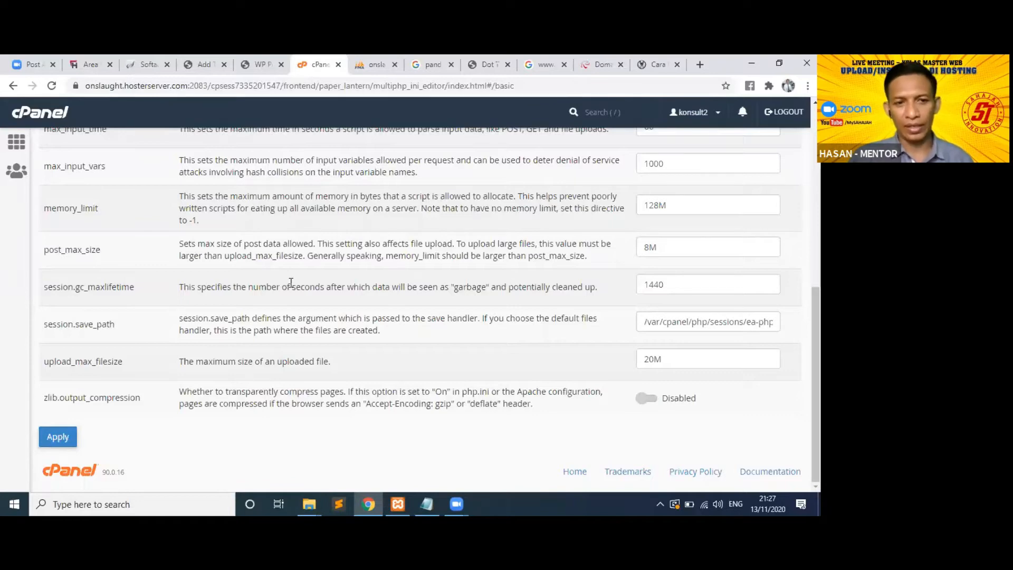
left_click(57, 435)
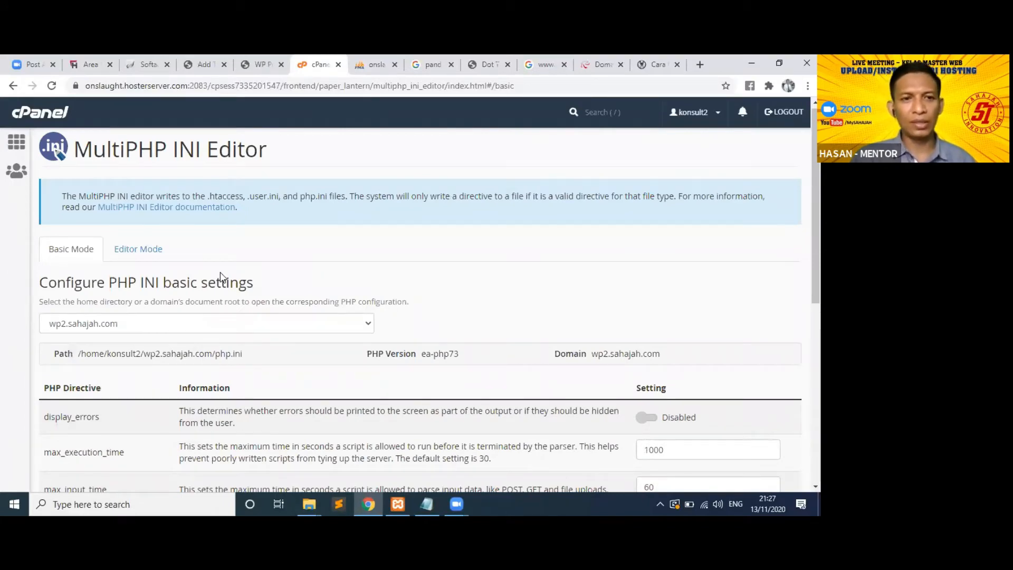
scroll(577, 323, "down", 2)
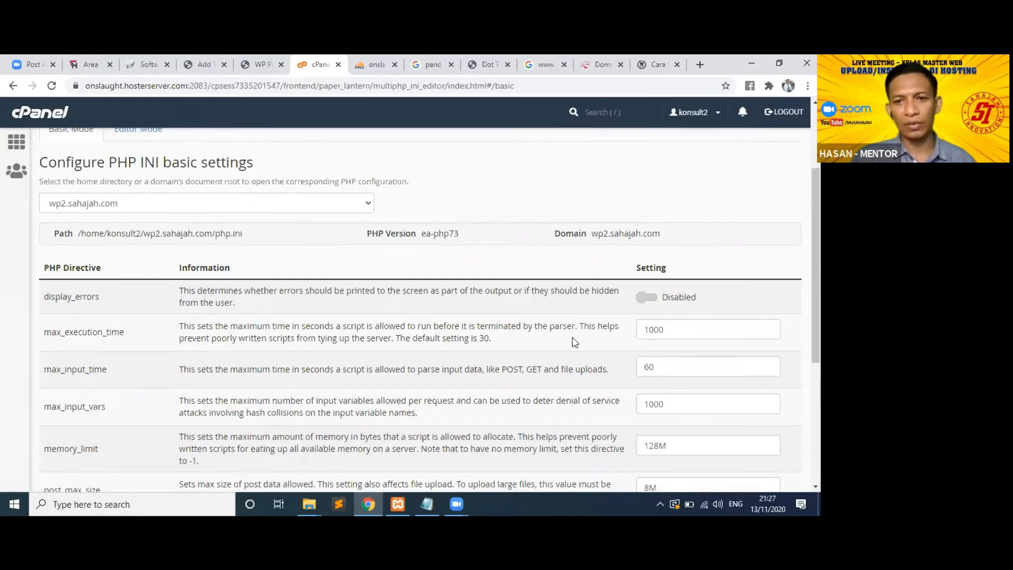
scroll(497, 326, "down", 2)
scroll(498, 324, "down", 3)
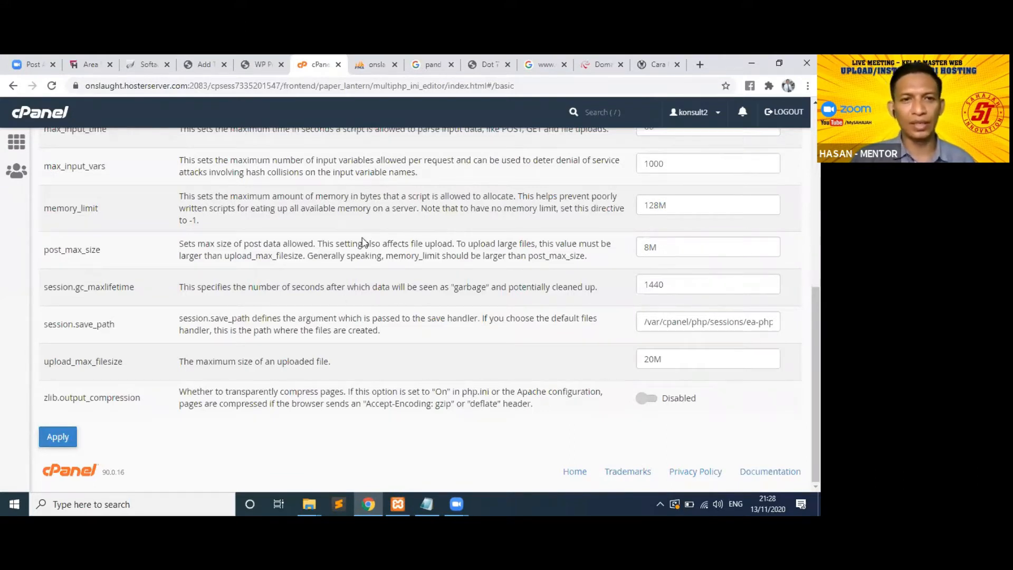
left_click(249, 59)
left_click(203, 63)
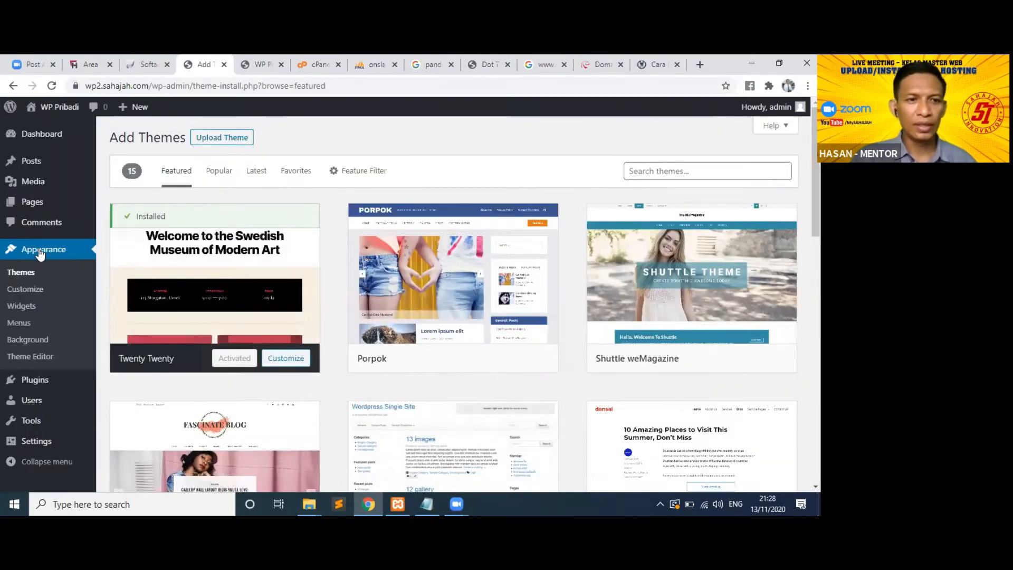
Choose jnews-theme.zip in the Upload Theme form and start installing it
left_click(217, 140)
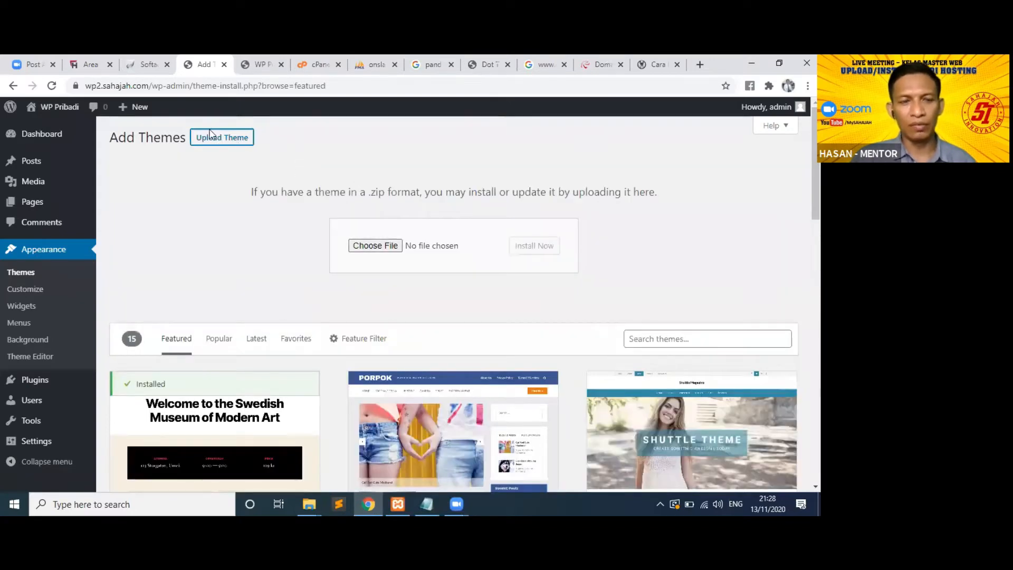
left_click(369, 245)
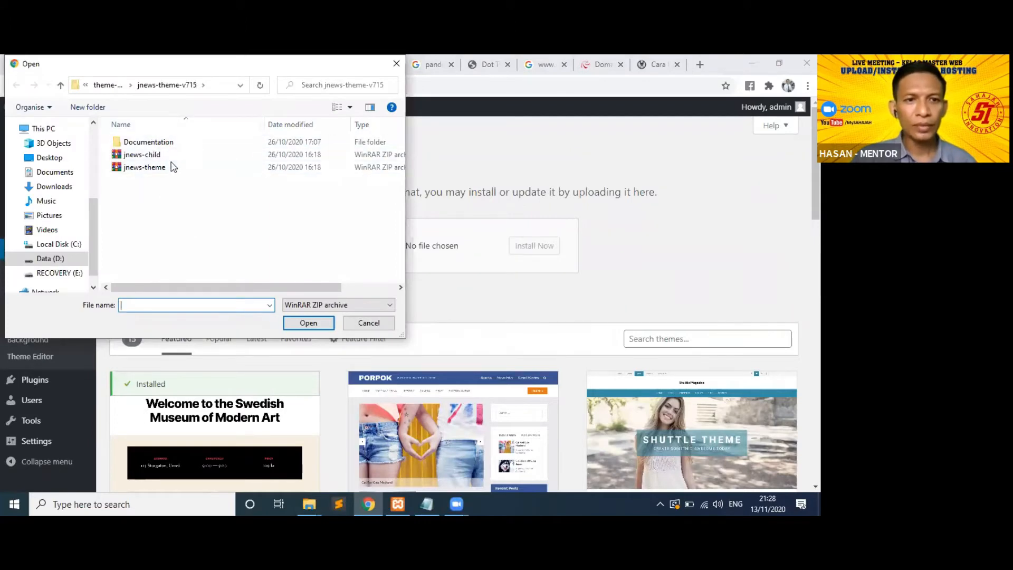
left_click(153, 168)
double_click(153, 168)
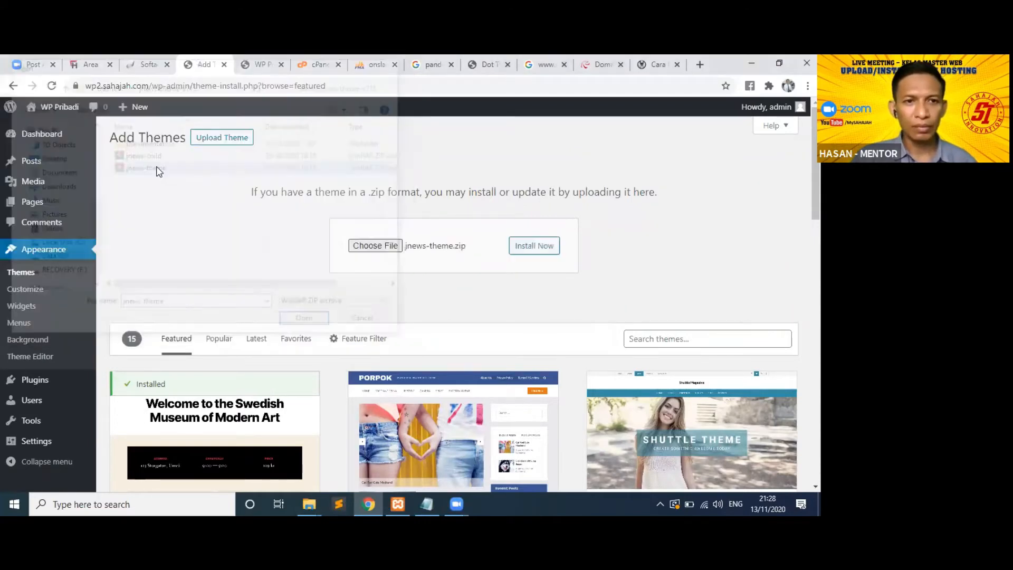
left_click(532, 247)
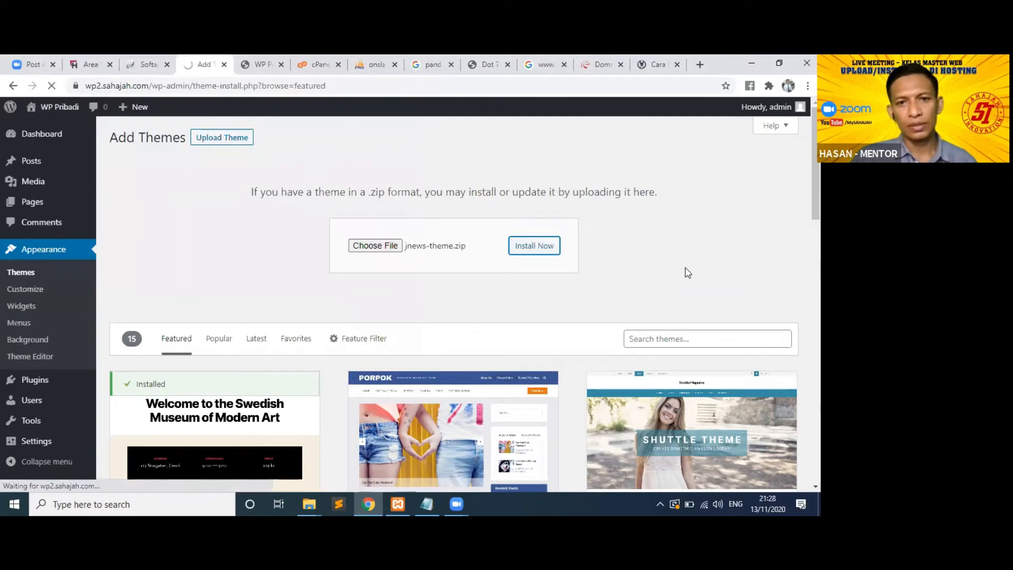
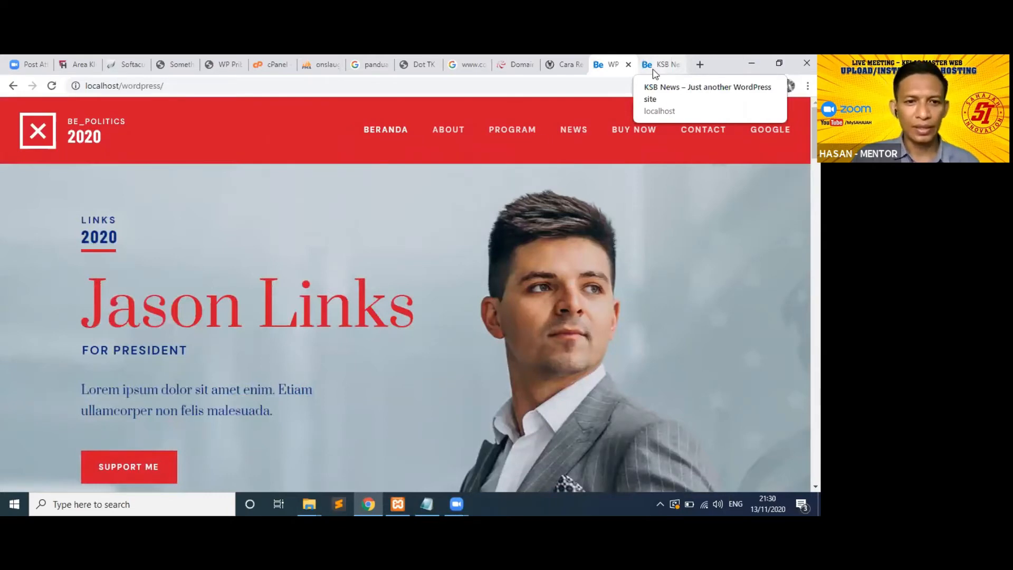
key("ctrl+Tab")
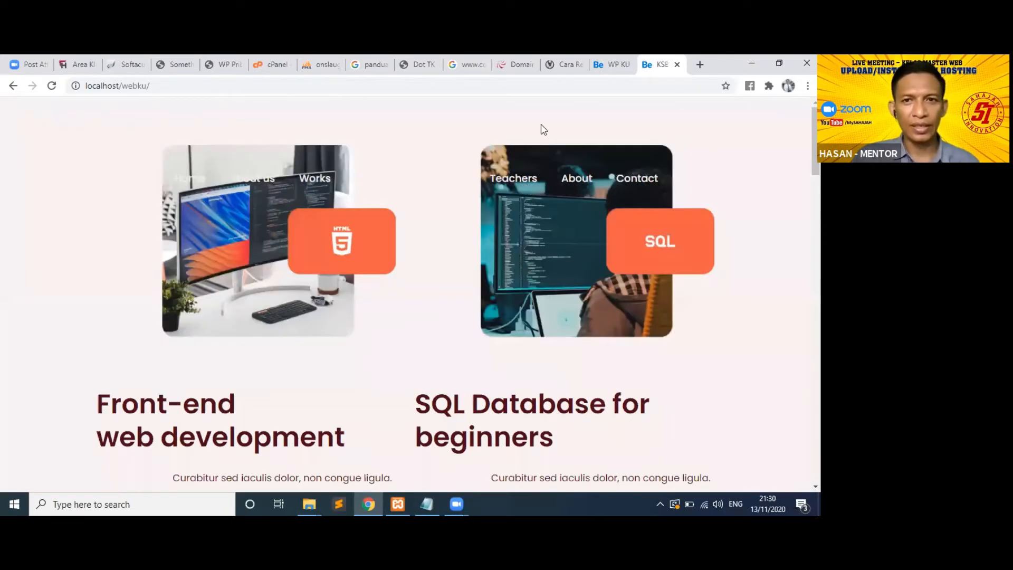
left_click(612, 64)
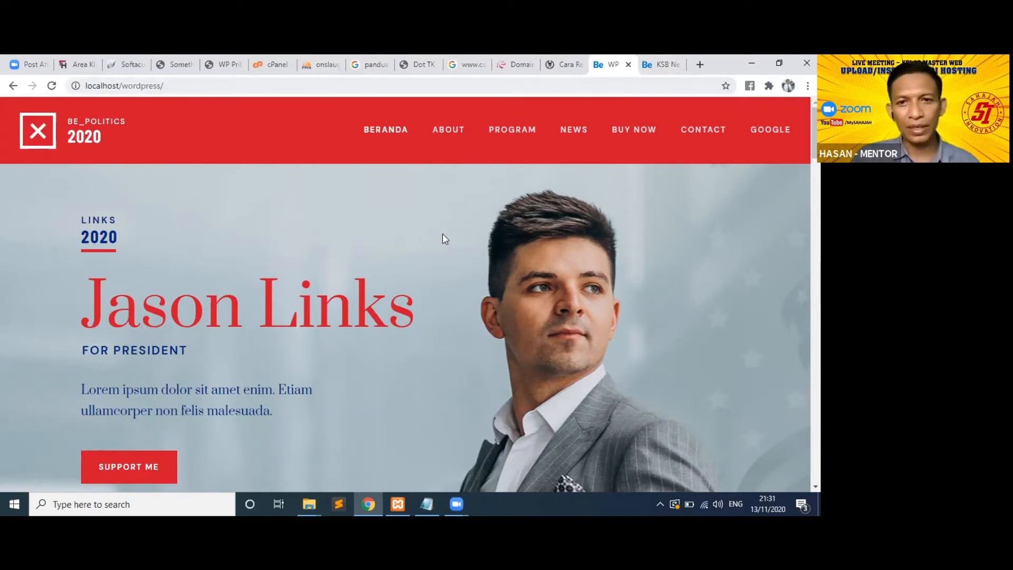
scroll(422, 248, "down", 5)
scroll(404, 267, "down", 5)
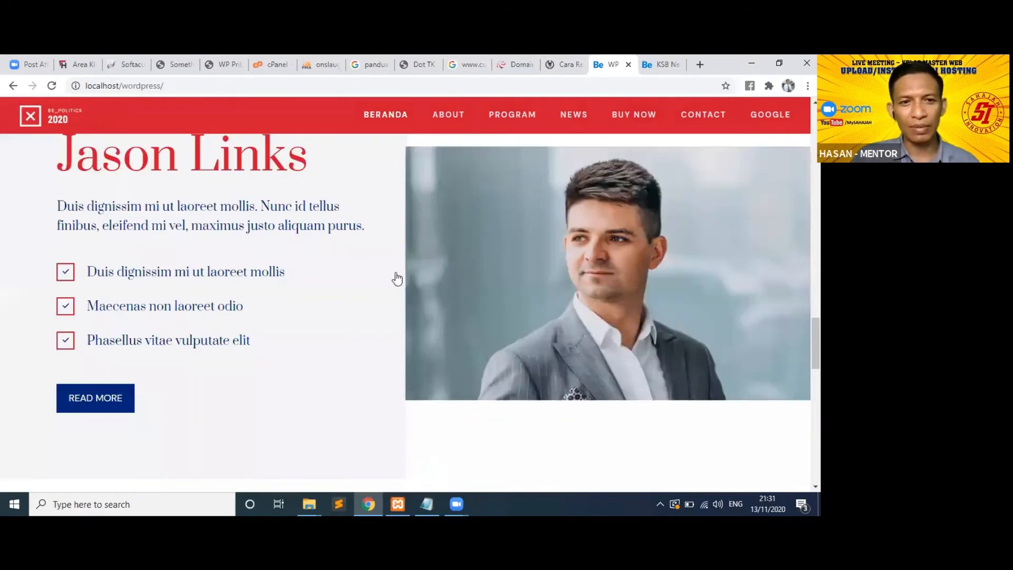
scroll(369, 278, "down", 6)
scroll(285, 247, "up", 6)
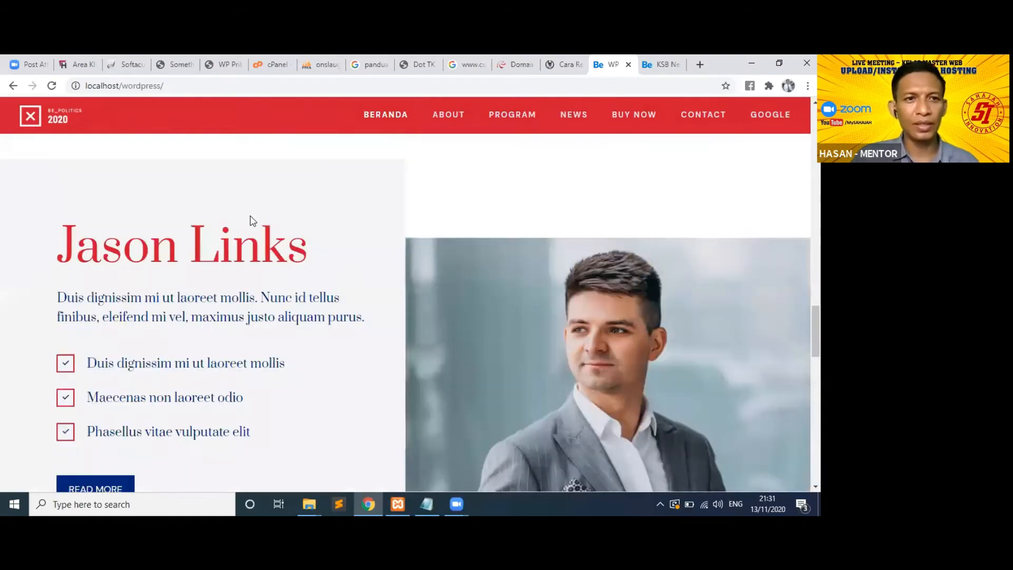
scroll(181, 119, "up", 5)
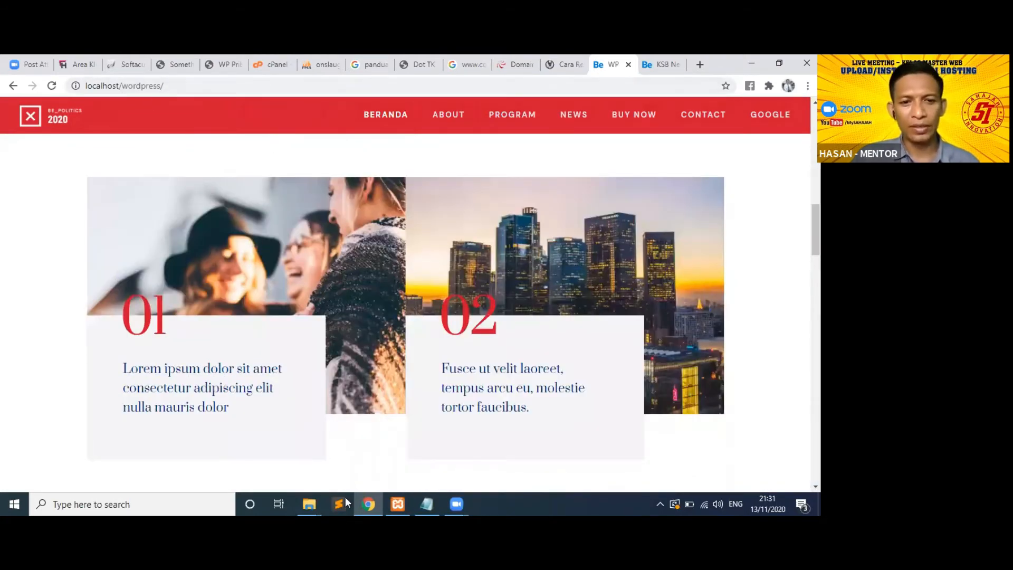
Bring forward the File Explorer window showing Local Disk (C:)
left_click(309, 504)
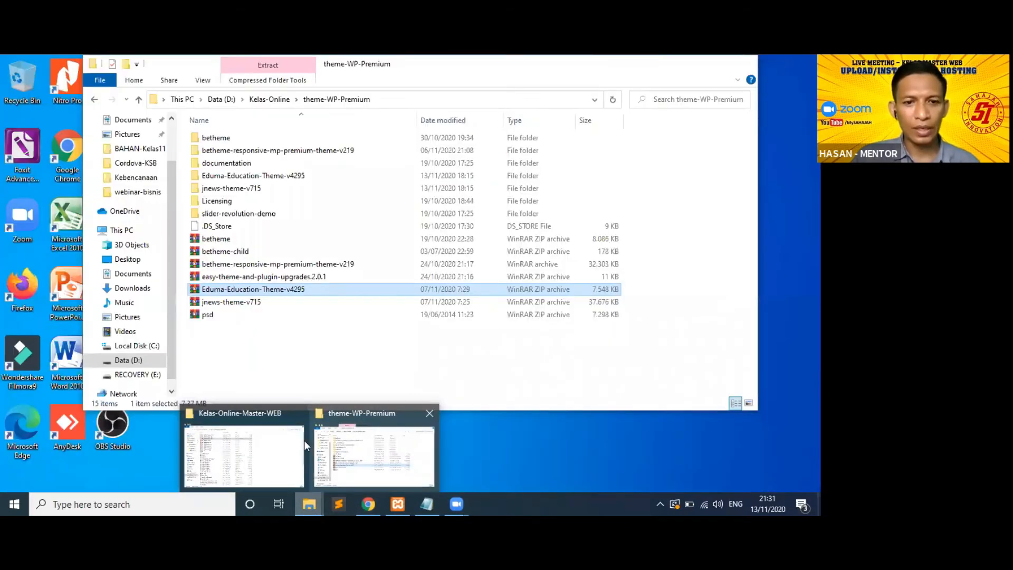
left_click(351, 448)
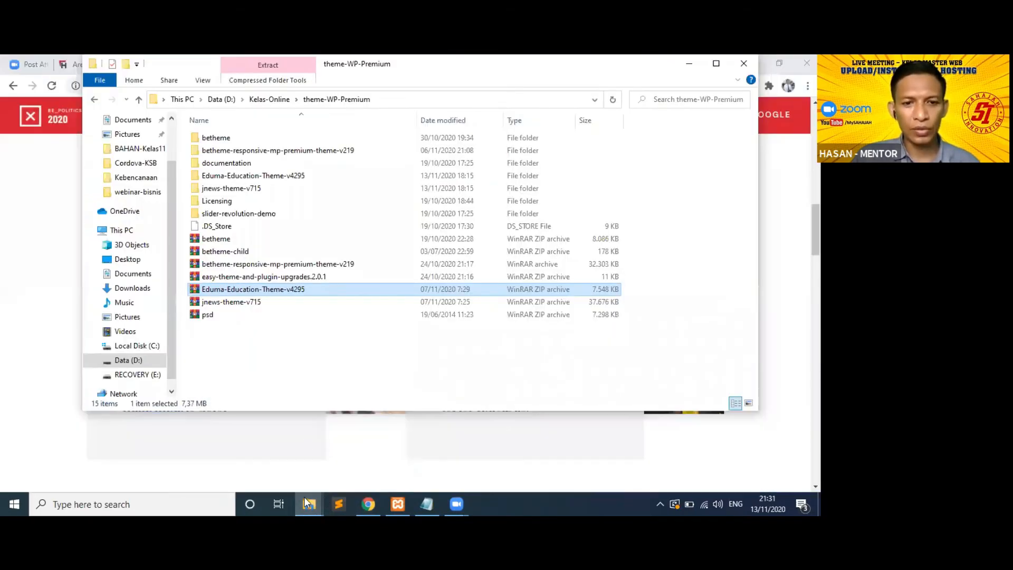
left_click(304, 498)
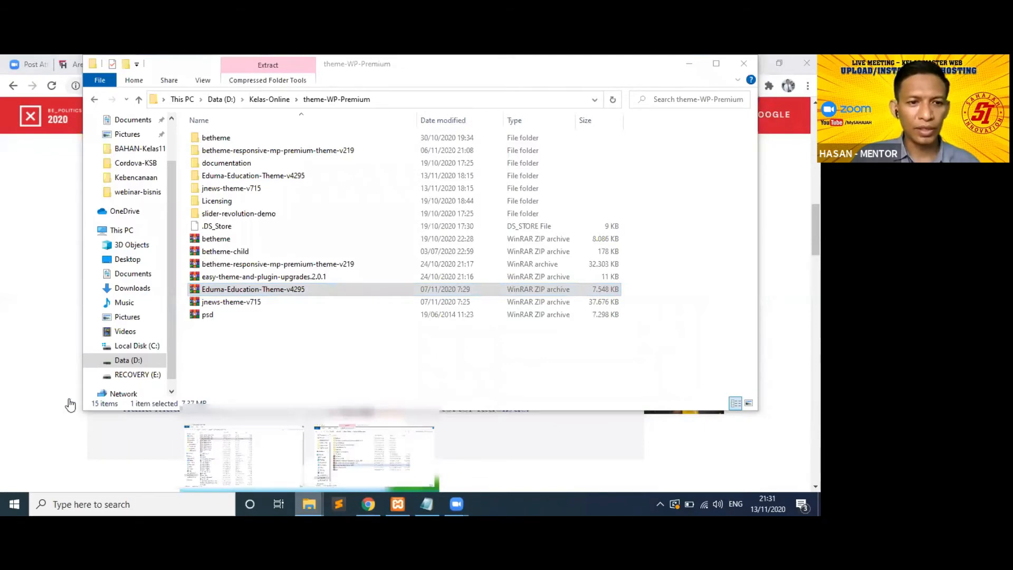
left_click(109, 387)
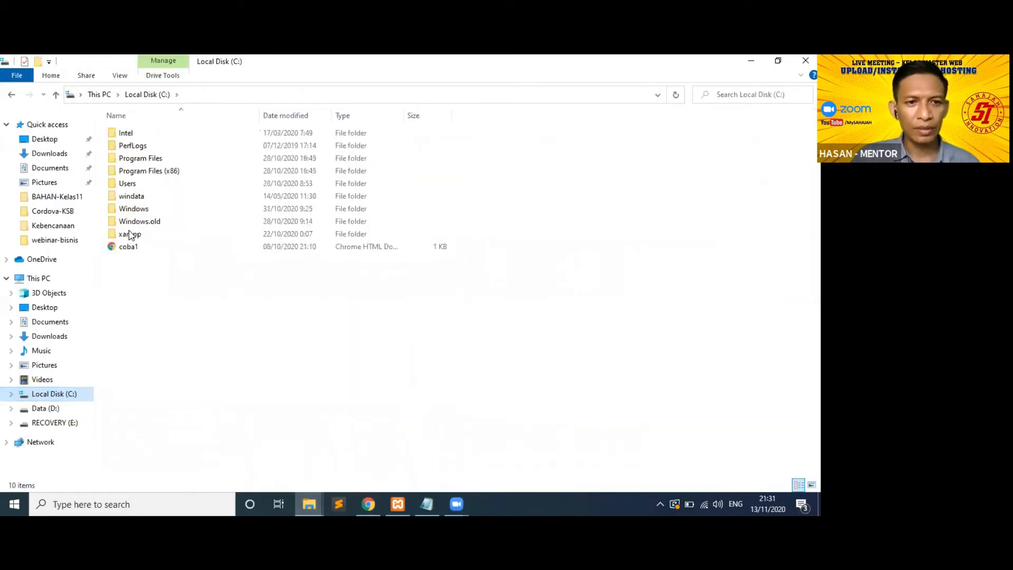
Open C:\xampp\htdocs\wordpress and select all 21 of its items
double_click(133, 232)
left_click(148, 198)
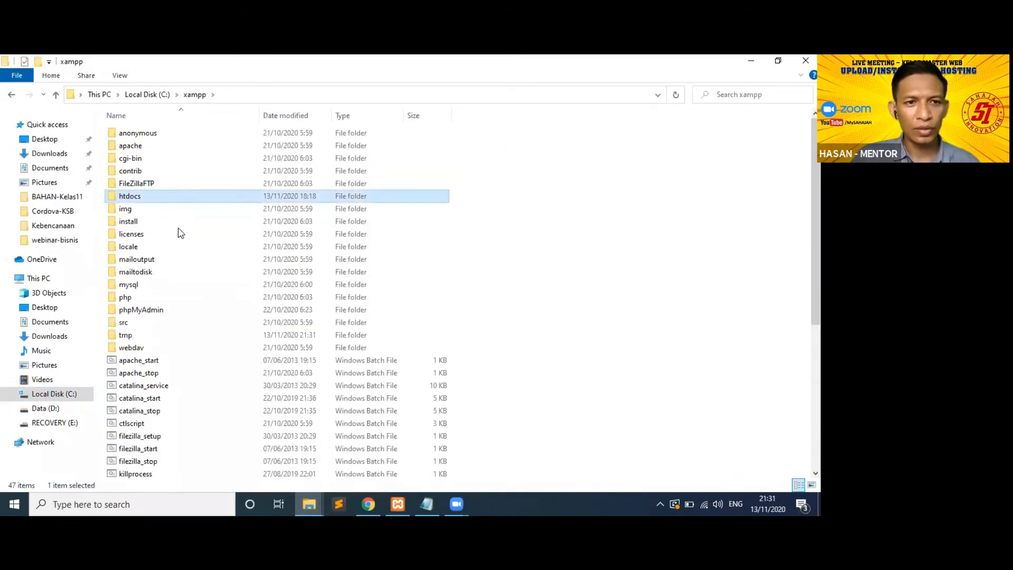
key("Return")
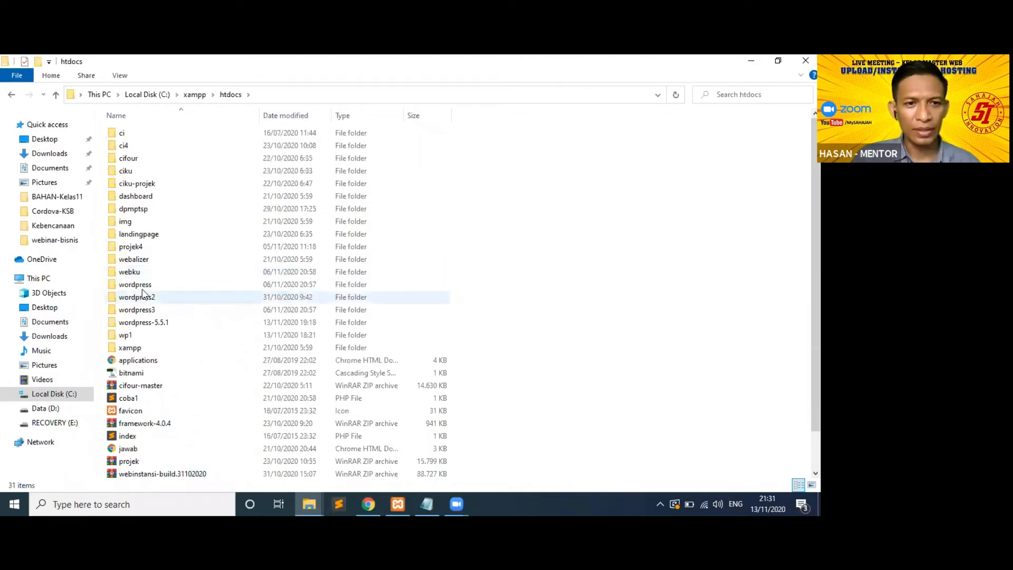
left_click(143, 289)
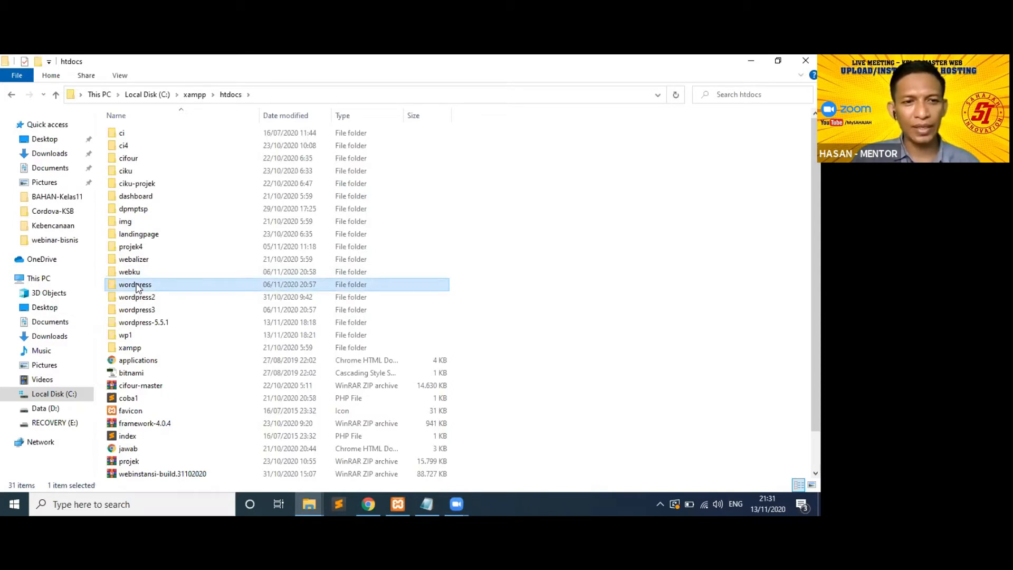
key("Return")
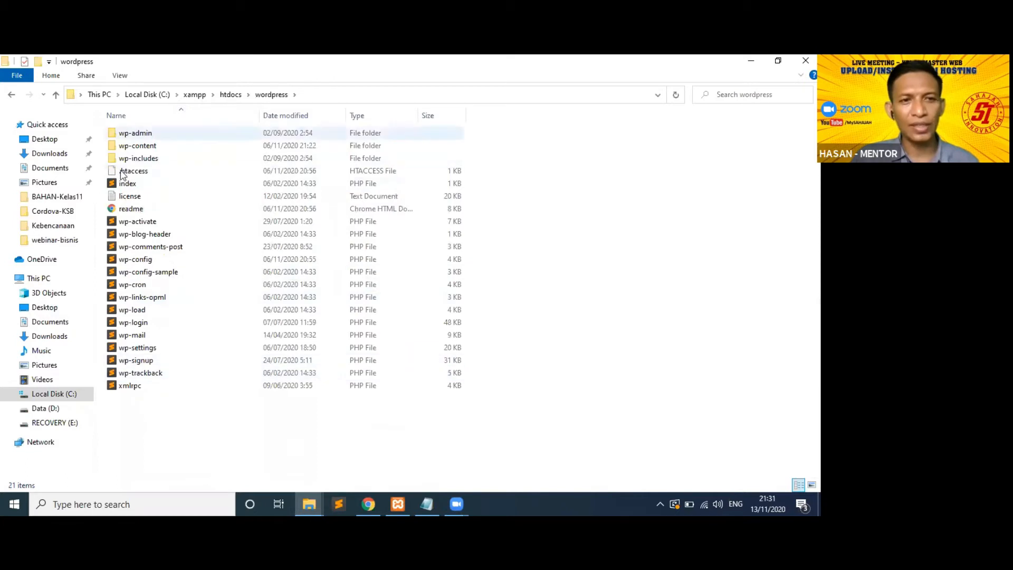
left_click(202, 285)
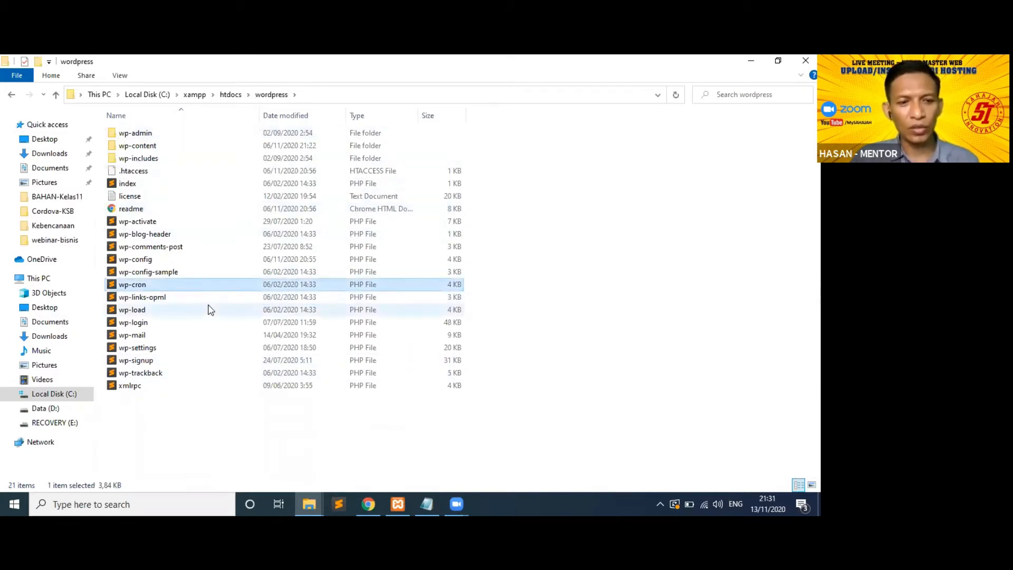
key("ctrl+a")
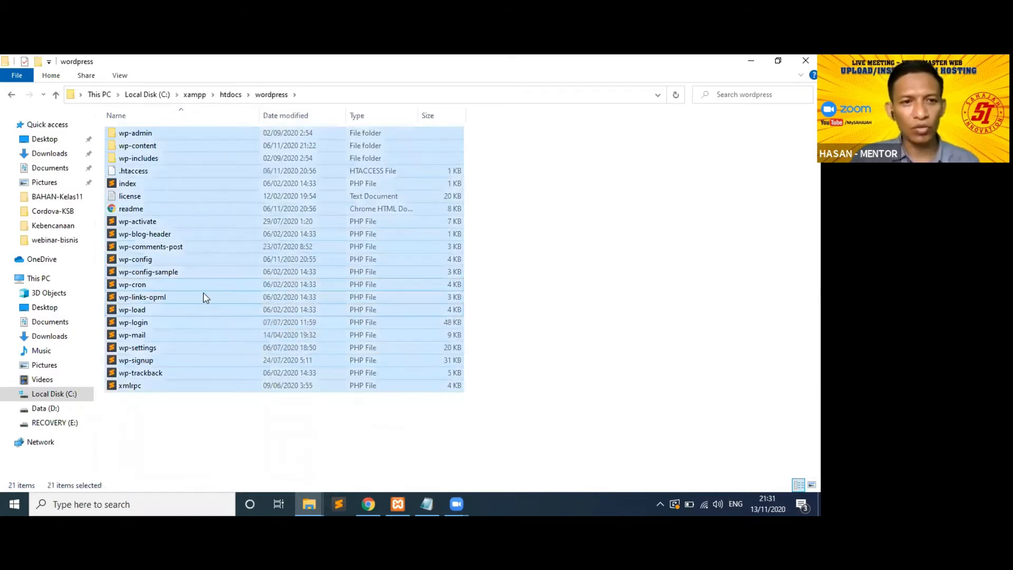
Pack the selected wordpress files into a ZIP archive, wordpress.zip, with WinRAR
right_click(164, 241)
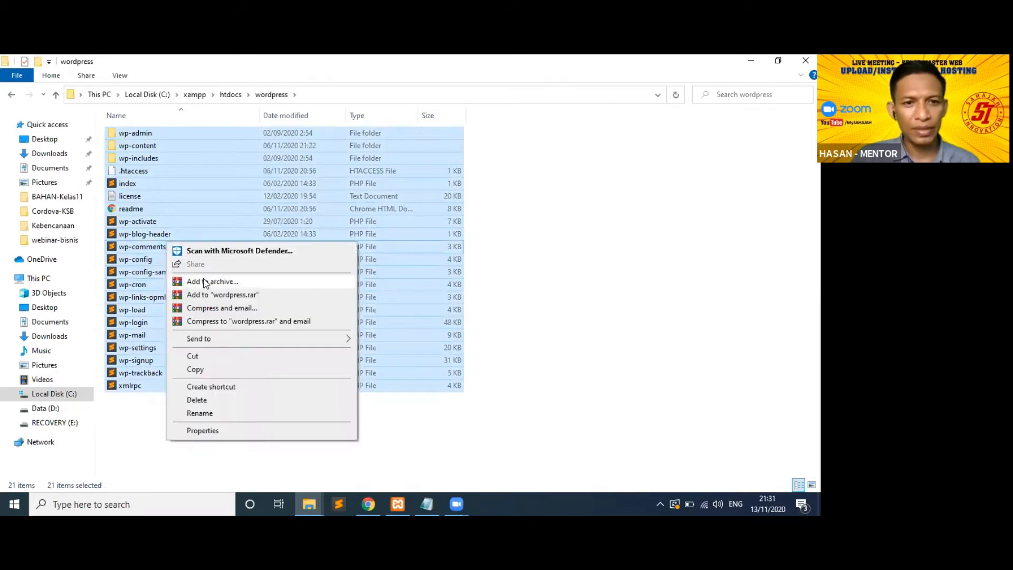
left_click(205, 283)
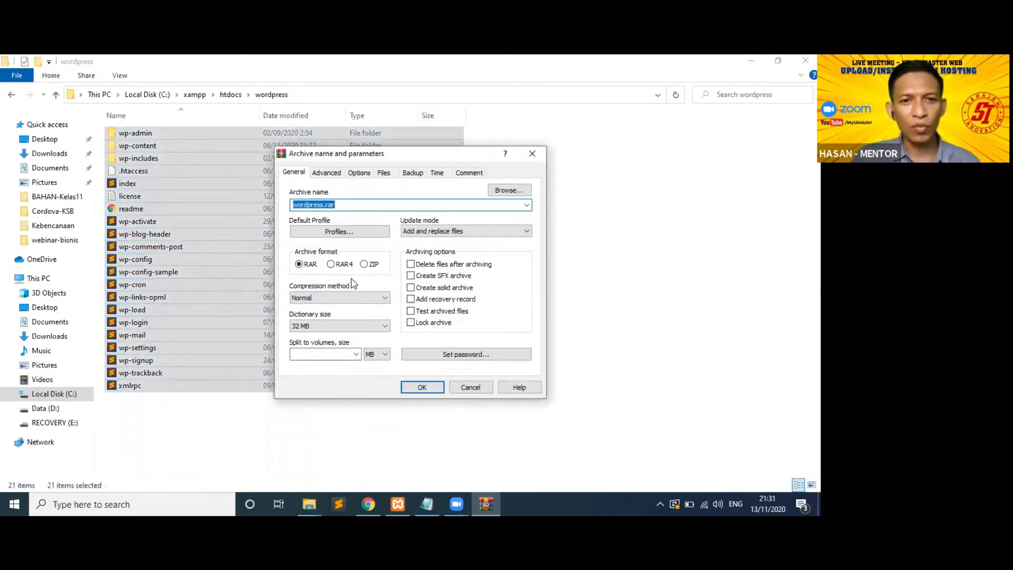
left_click(364, 265)
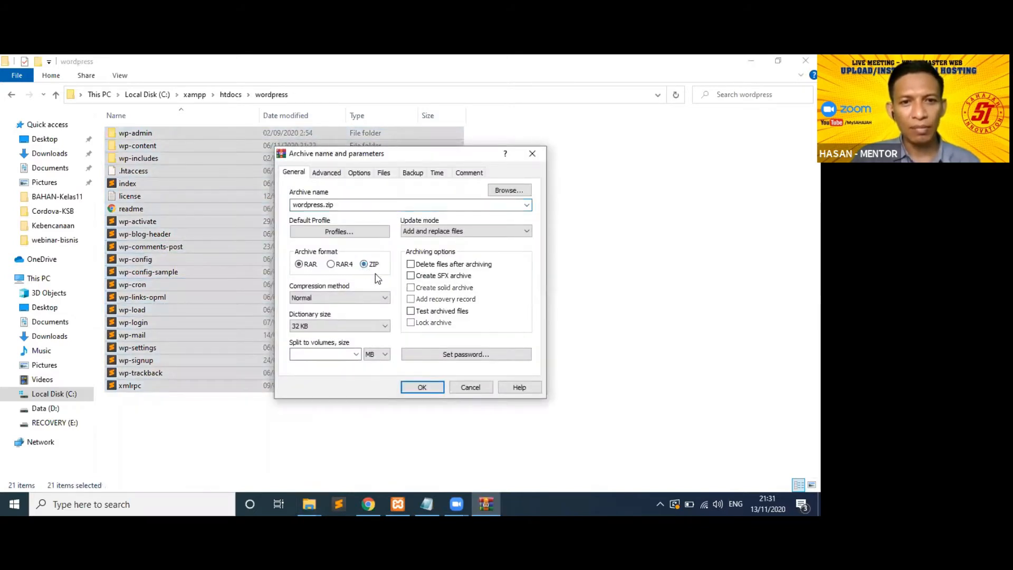
left_click(421, 388)
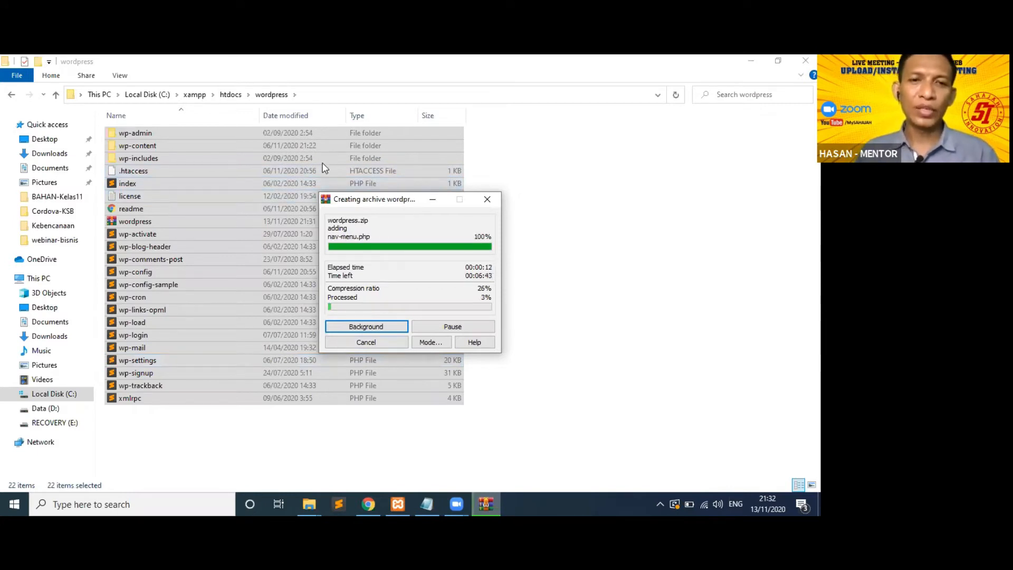
left_click_drag(407, 203, 578, 197)
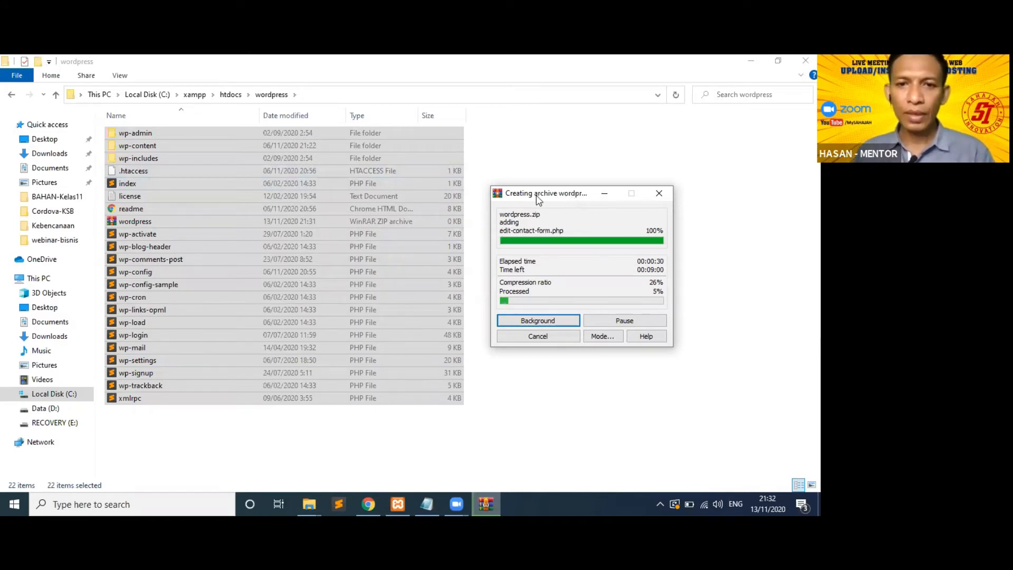
left_click_drag(537, 191, 505, 170)
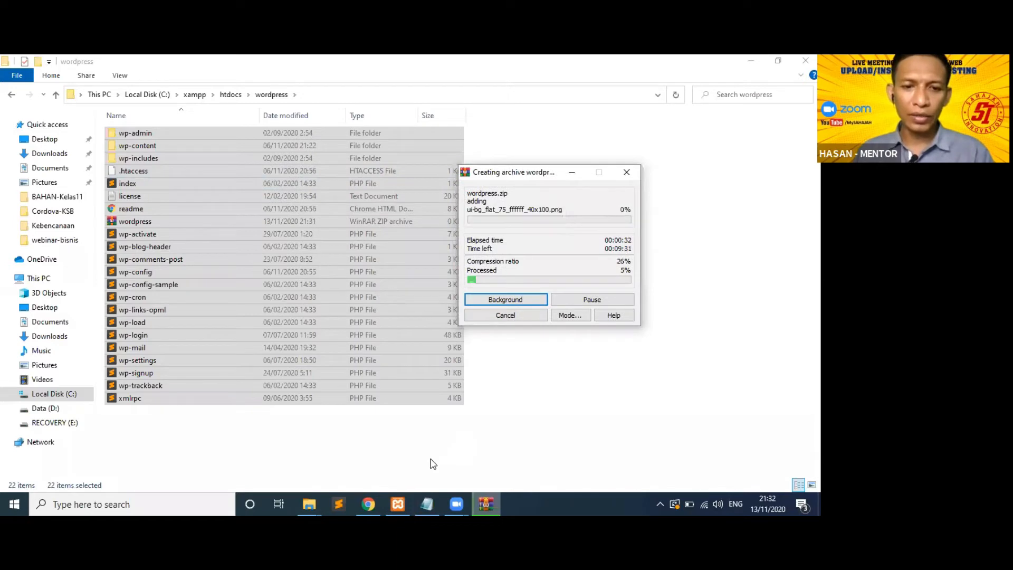
In Chrome, change the local webku address to localhost/phpmyadmin and load it
left_click(369, 503)
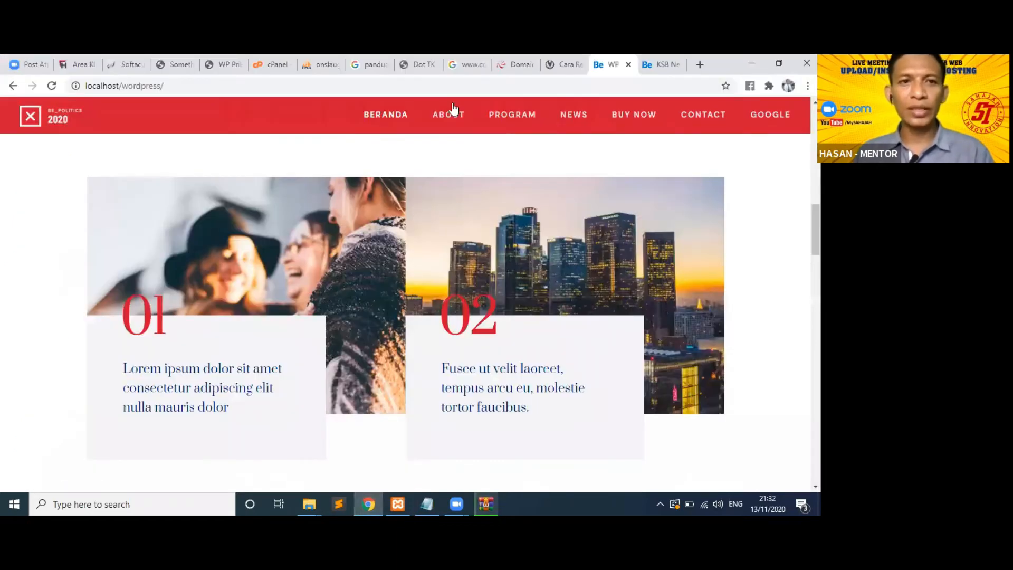
left_click(666, 64)
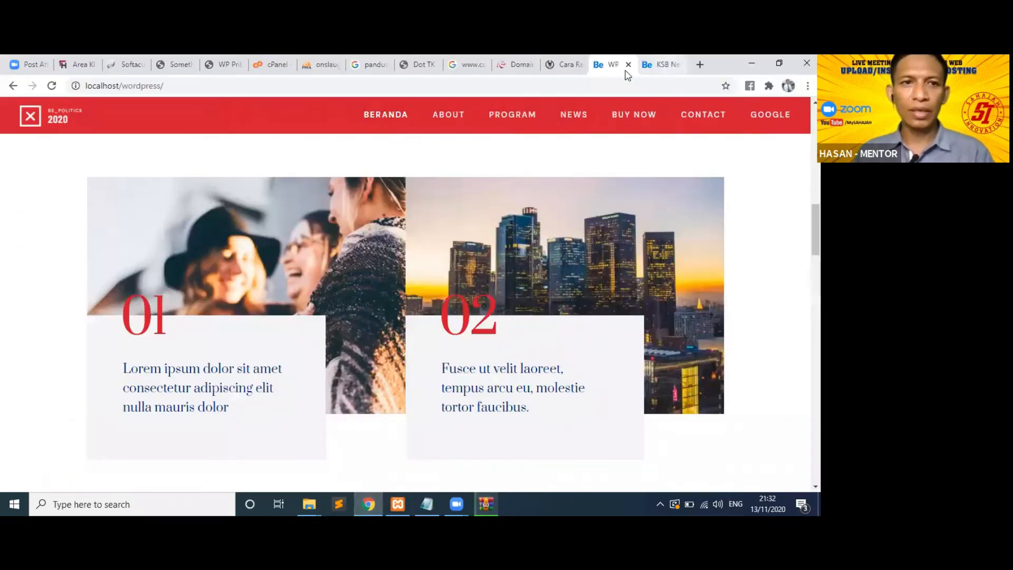
left_click(289, 90)
key("Right")
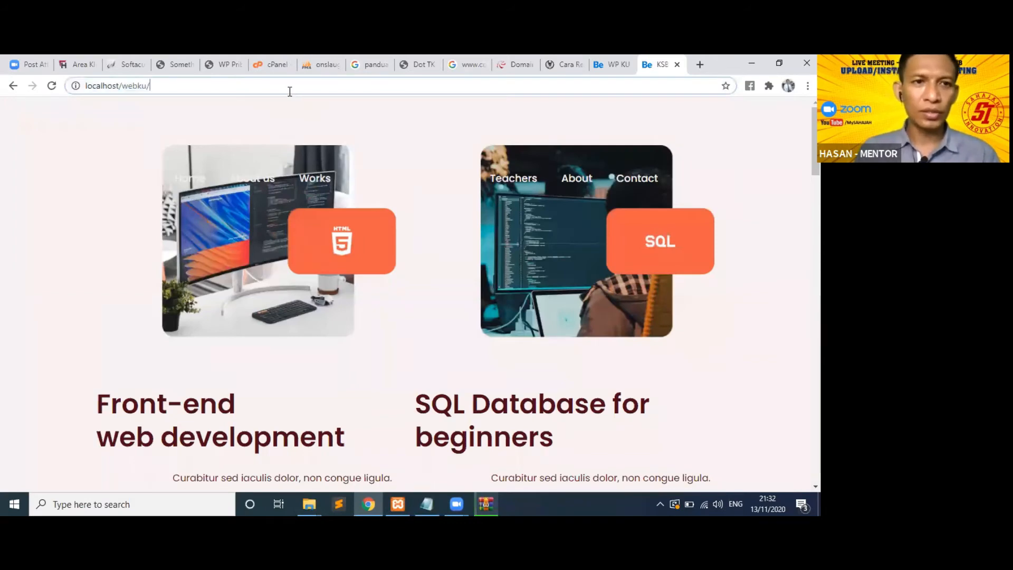
key("ctrl+shift+Left")
type("phpmyadmin")
key("Return")
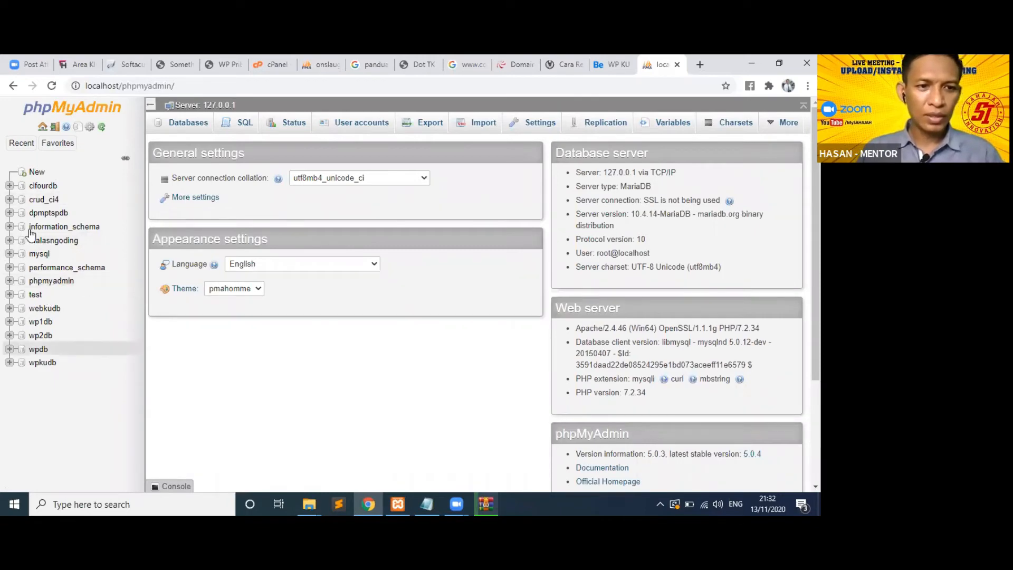
Back in the wordpress Explorer folder, bring up the actions menu for wp-config
left_click(311, 502)
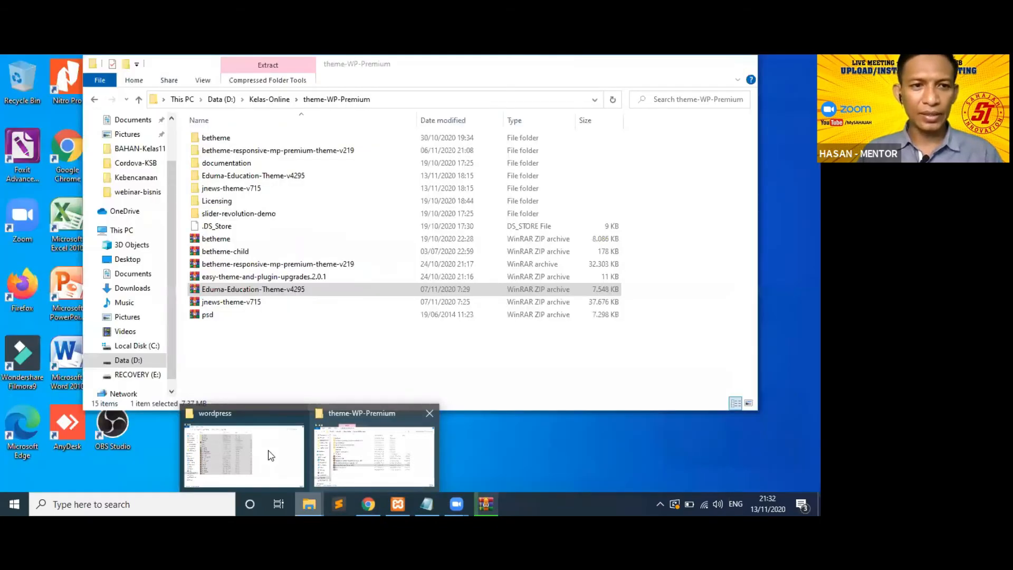
left_click(232, 405)
left_click(206, 427)
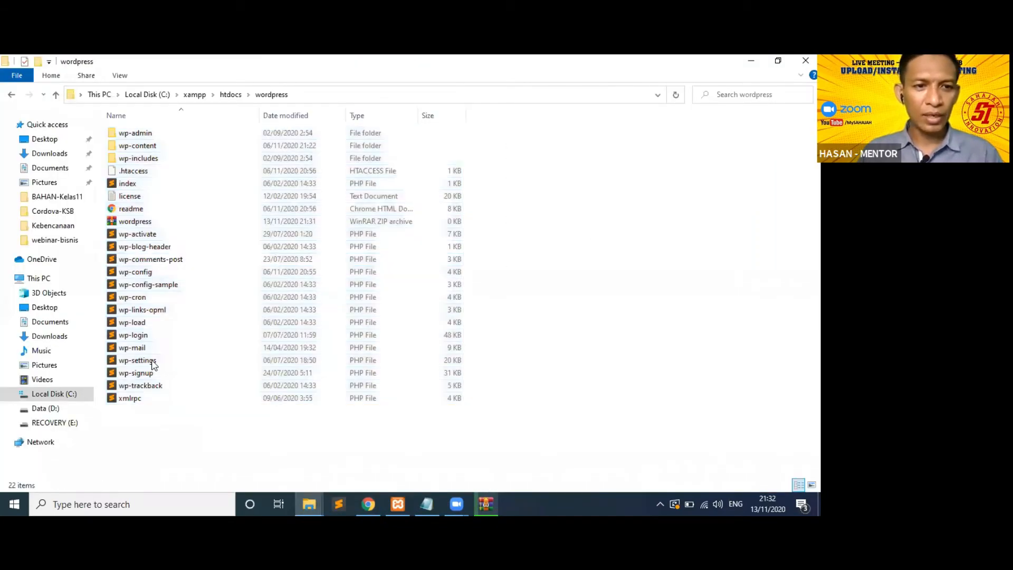
left_click(131, 274)
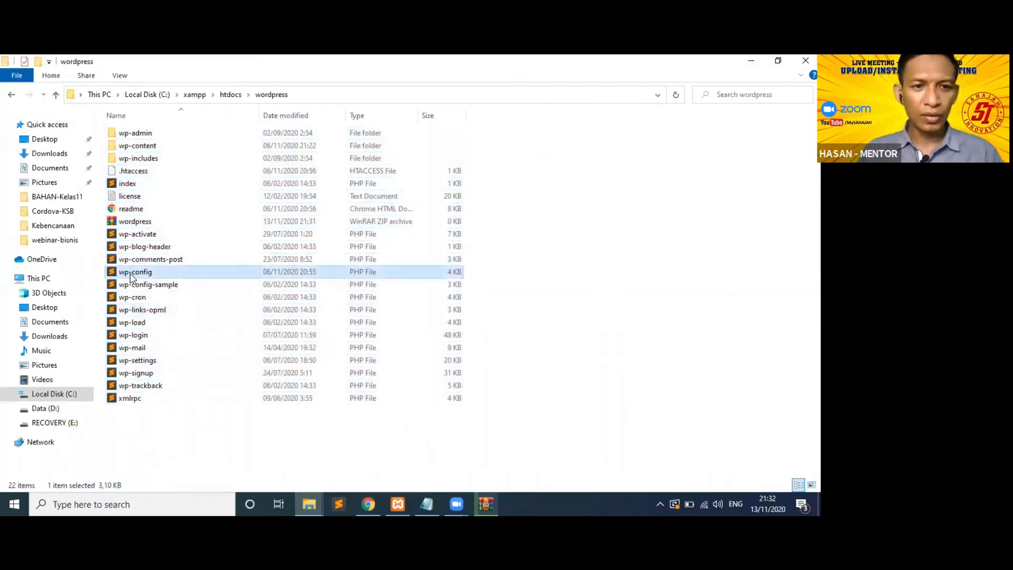
right_click(132, 273)
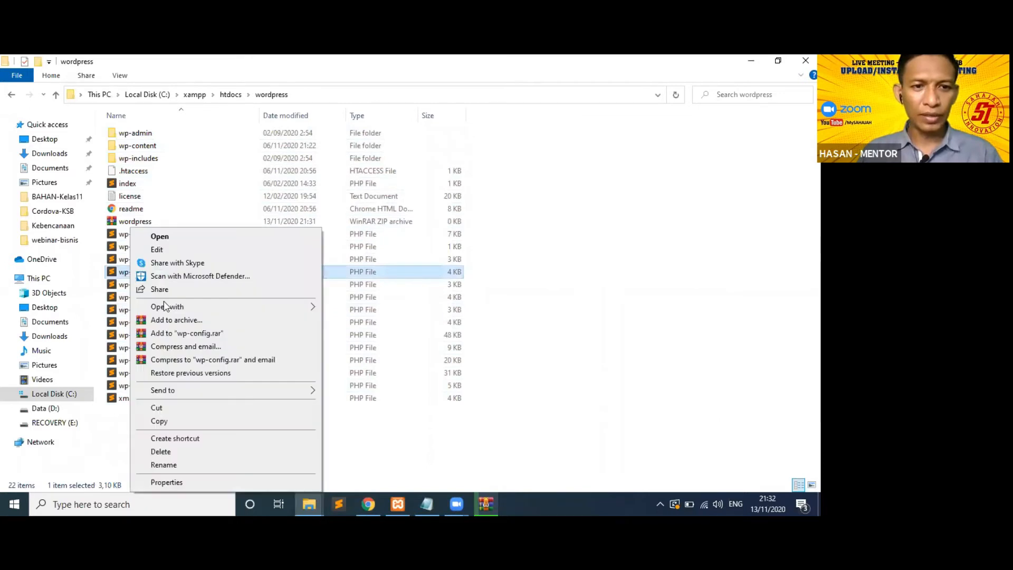
Check the wpkudb database name in wp-config.php in Sublime Text, then close the file
left_click(170, 237)
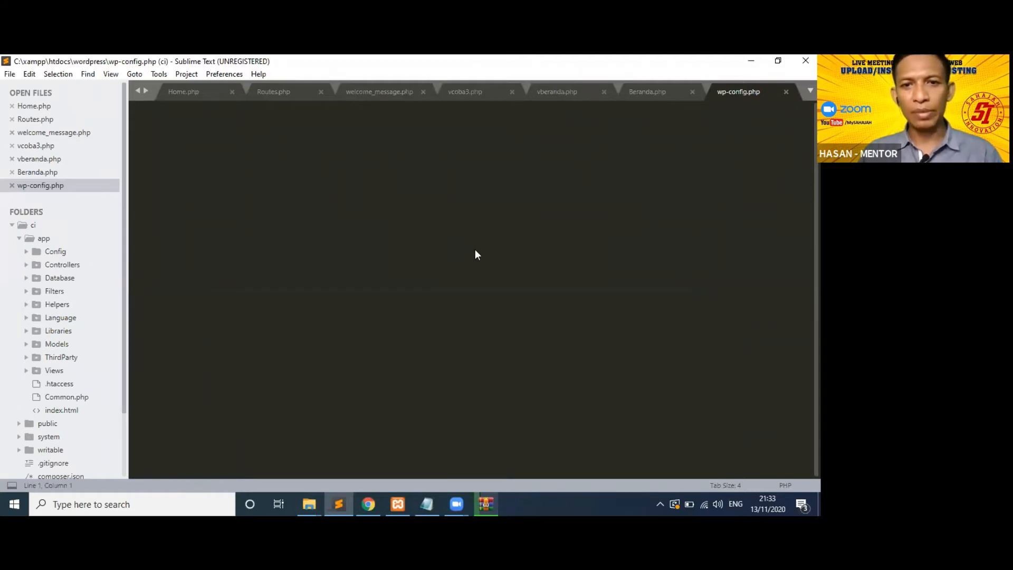
left_click(489, 289)
scroll(472, 305, "down", 5)
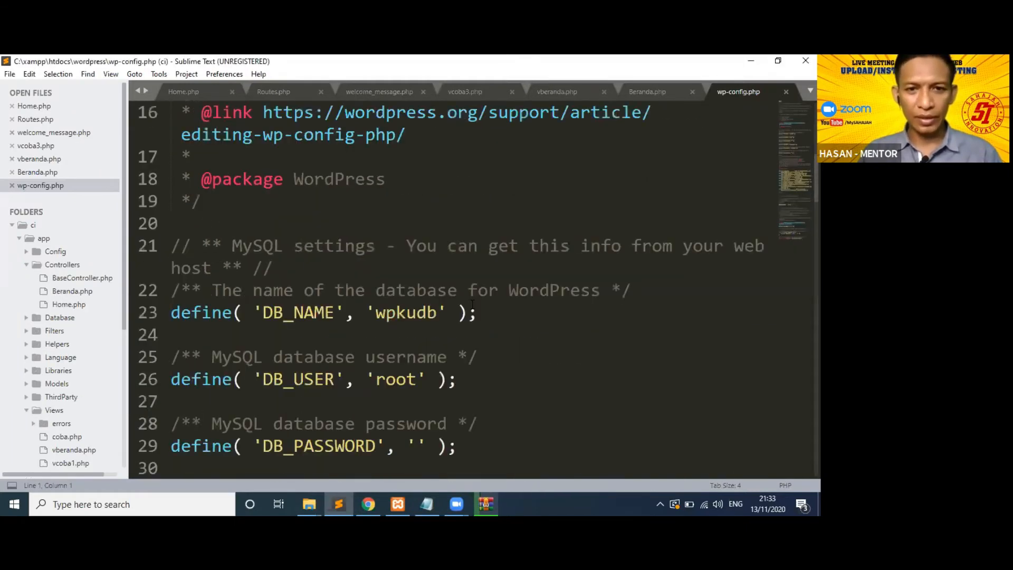
scroll(472, 304, "down", 1)
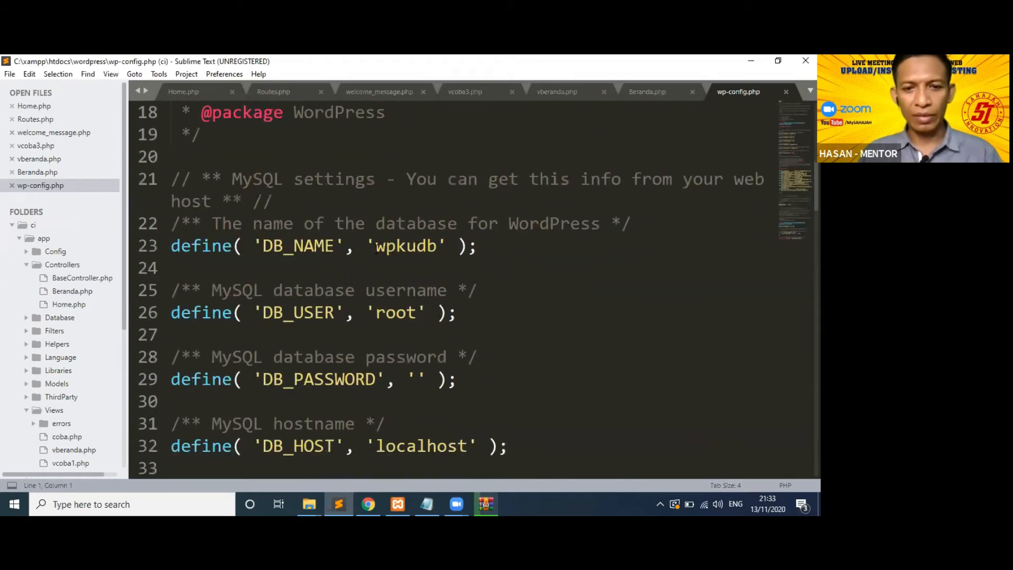
left_click(786, 93)
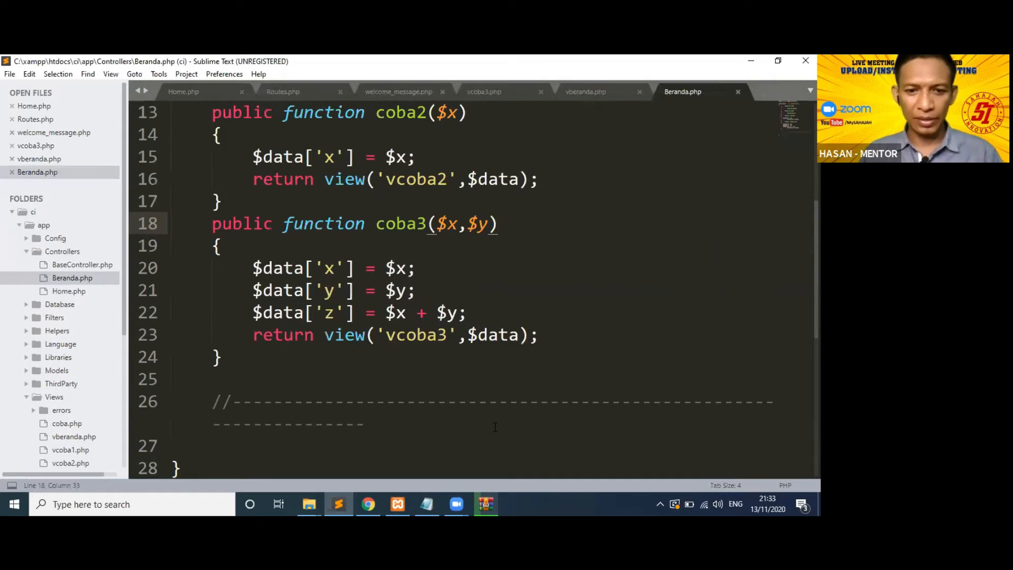
key("alt+Tab")
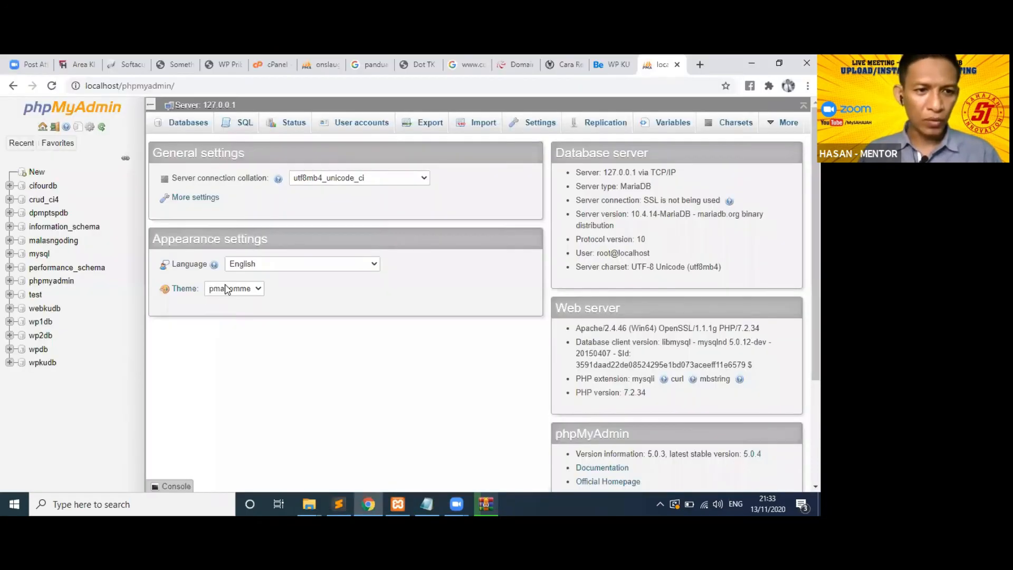
Export the wpkudb database from phpMyAdmin and confirm wpkudb.sql appears in Downloads on D:
left_click(43, 363)
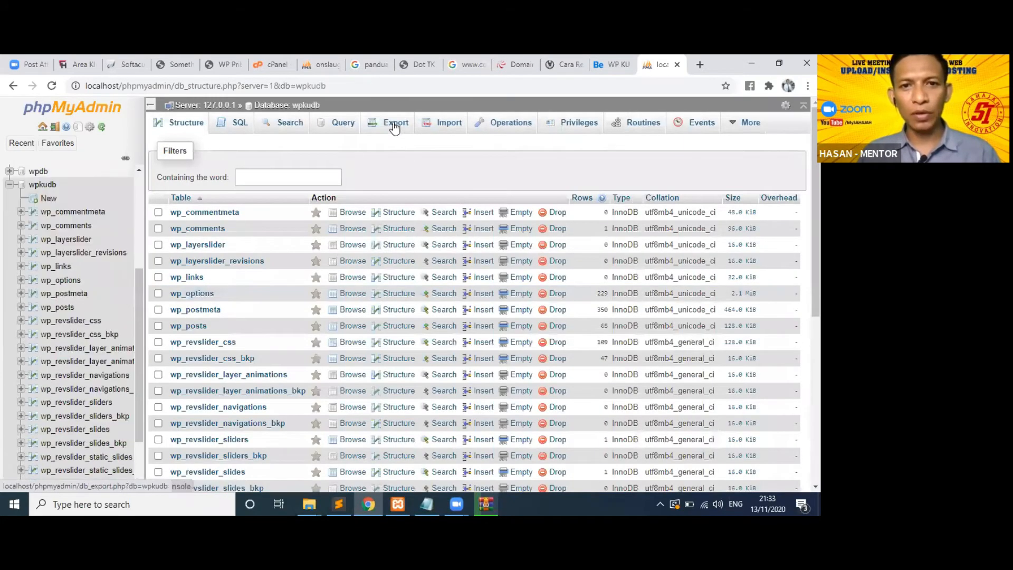
left_click(394, 126)
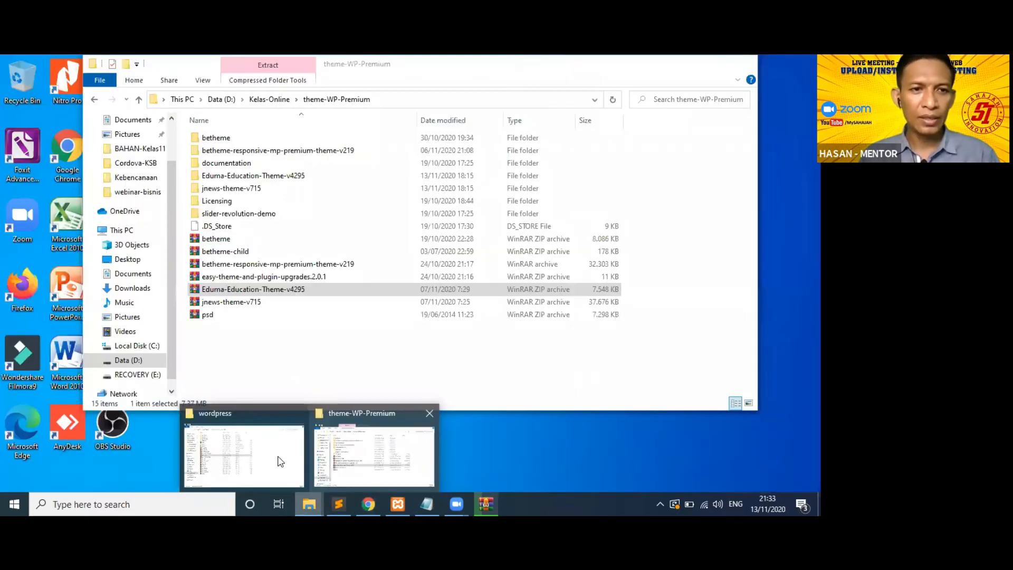
left_click(279, 462)
left_click(53, 408)
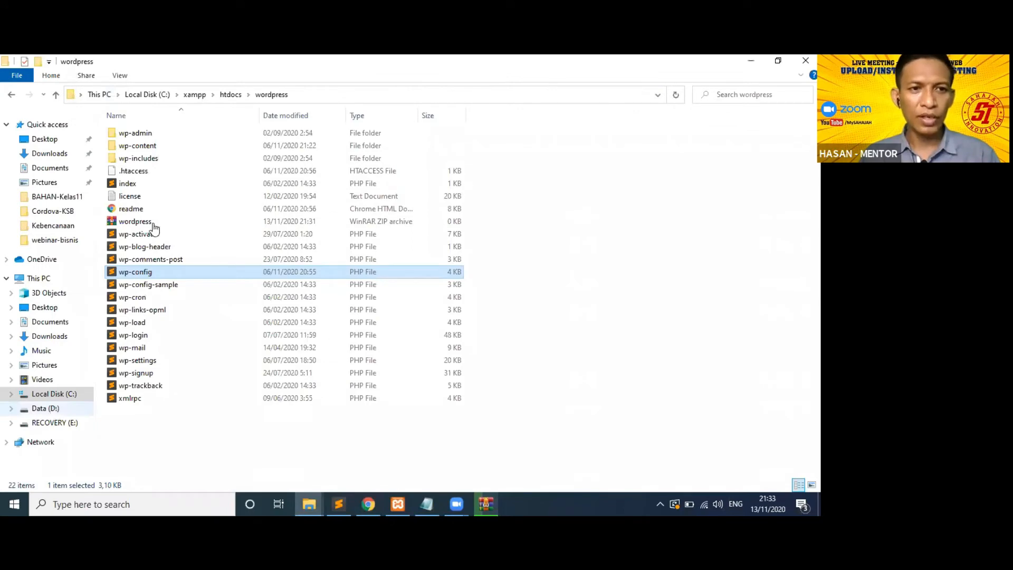
double_click(145, 248)
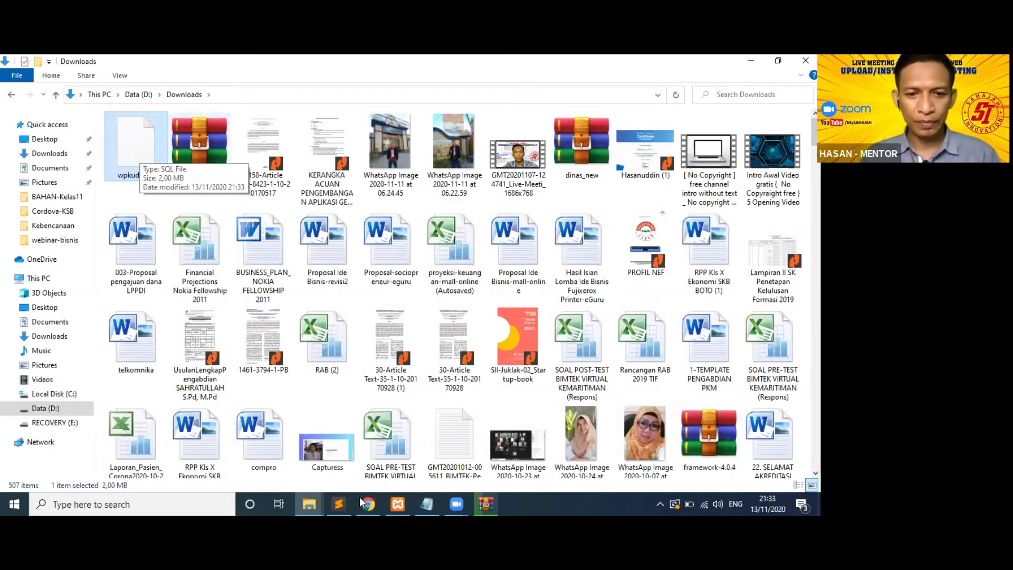
mouse_move(359, 496)
left_click(390, 457)
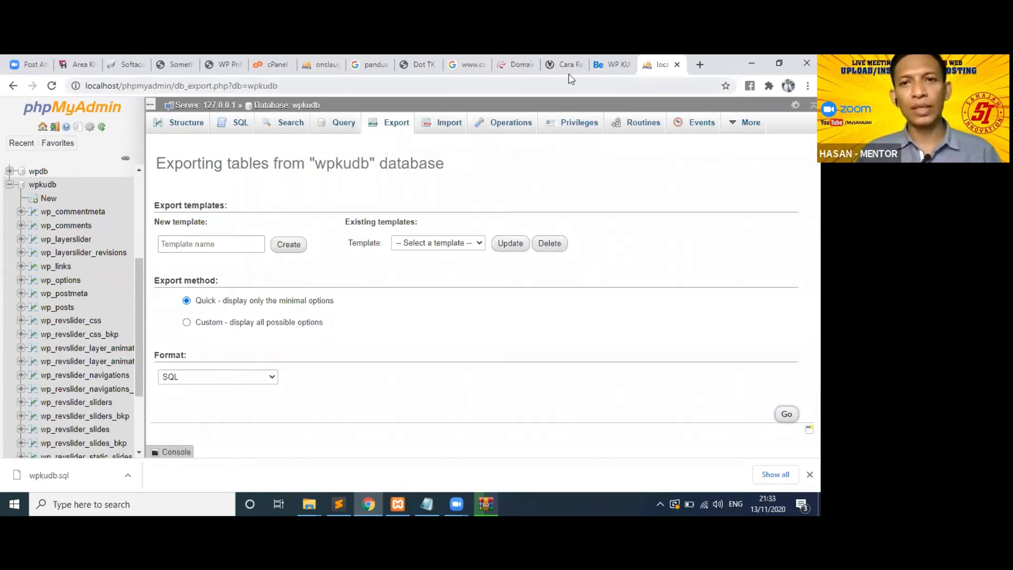
Maximize the theme-WP-Premium Explorer window and open C:\xampp\htdocs
left_click(310, 502)
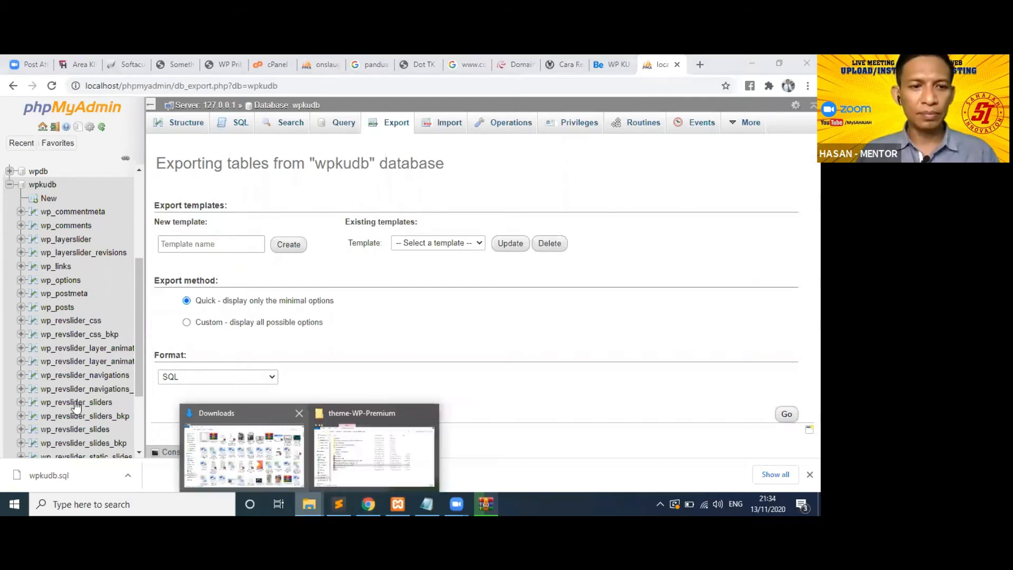
left_click(285, 463)
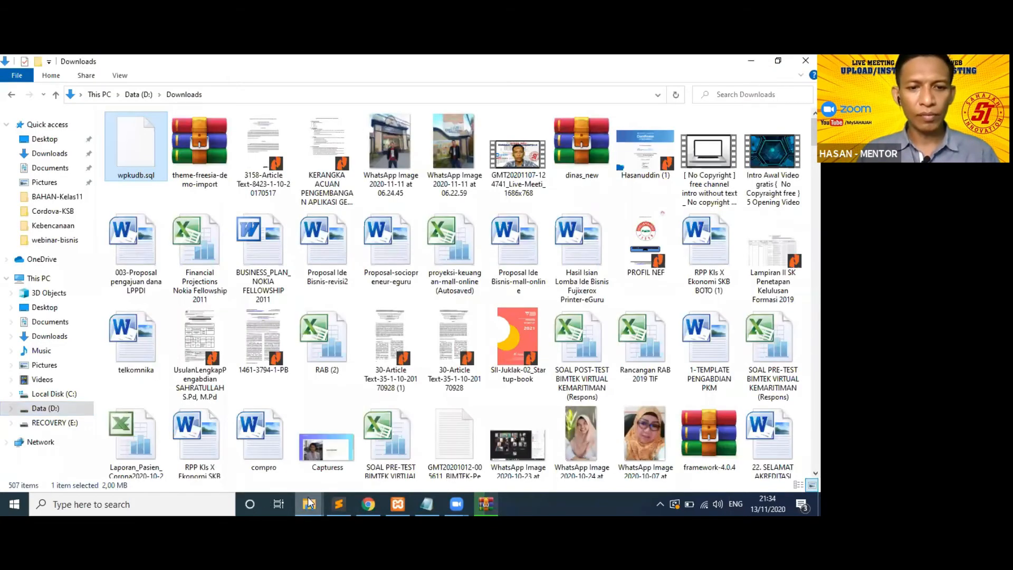
left_click(346, 459)
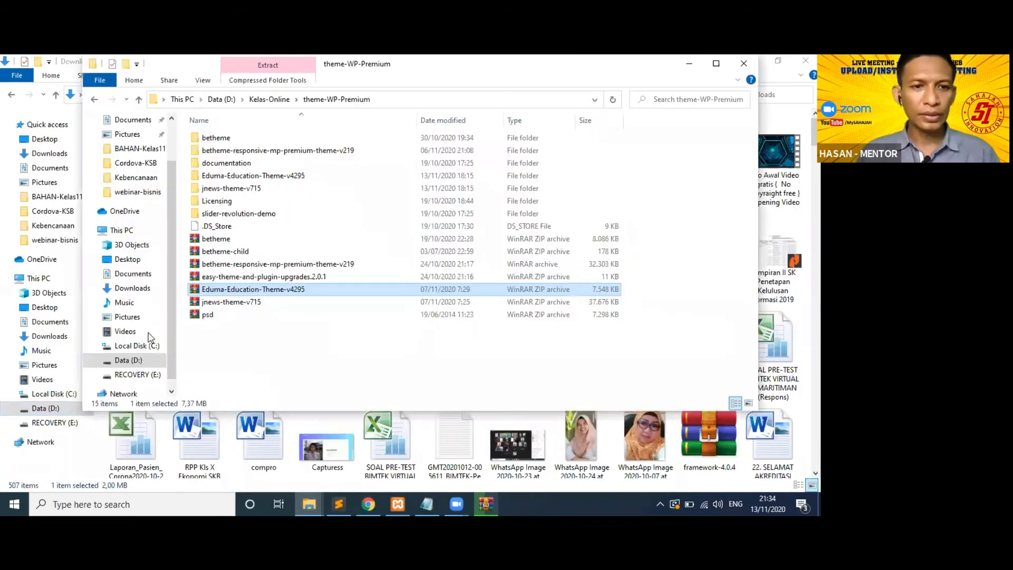
left_click(717, 65)
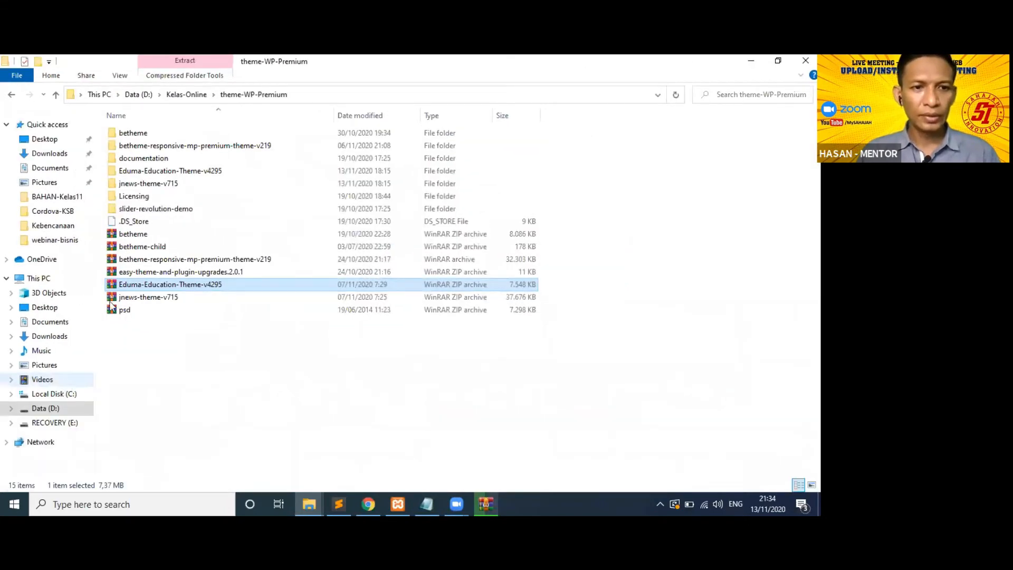
left_click(54, 394)
double_click(129, 233)
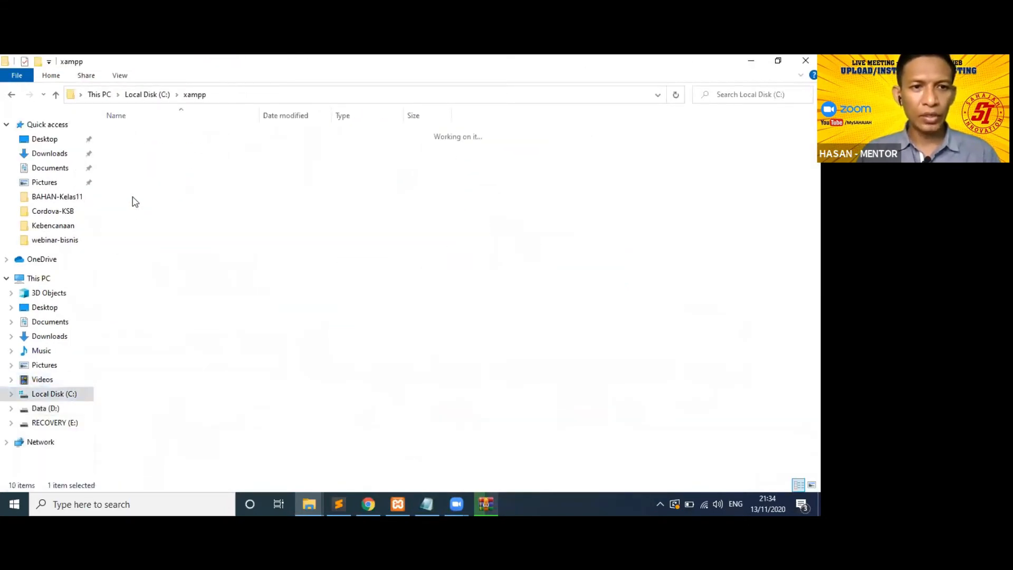
double_click(133, 201)
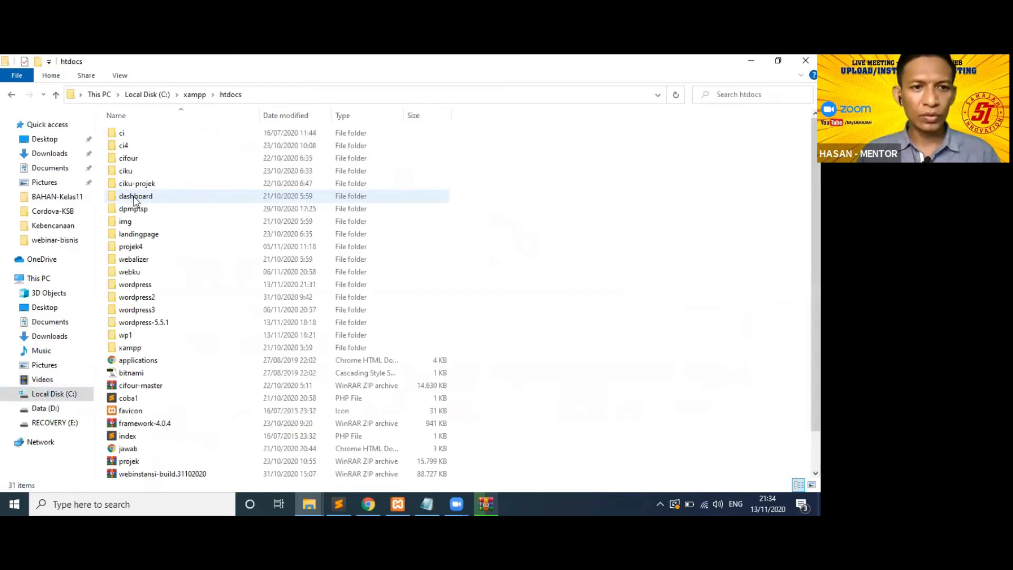
Open the local wordpress folder in htdocs, then return to the phpMyAdmin export page
double_click(139, 285)
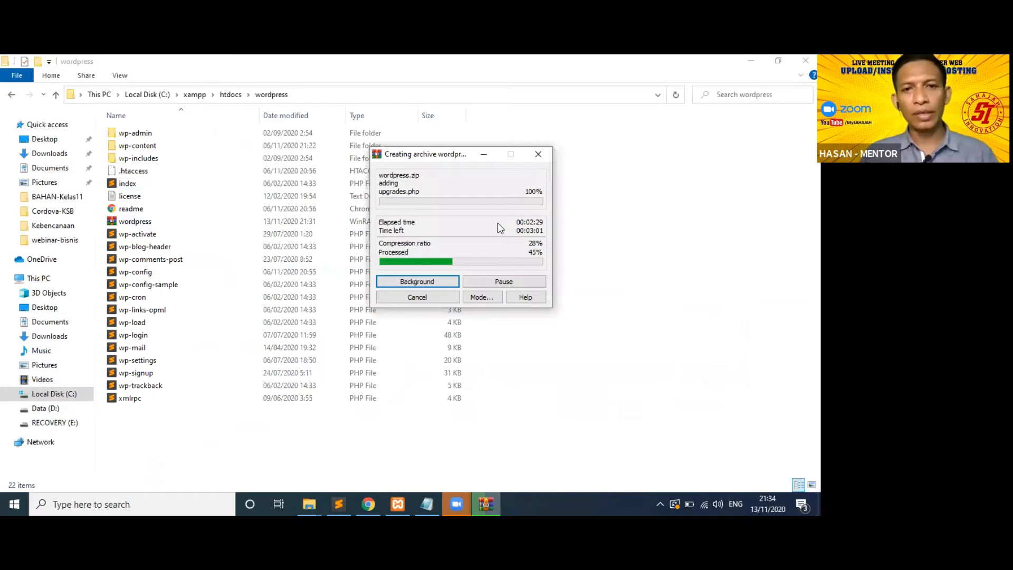
key("alt+Tab")
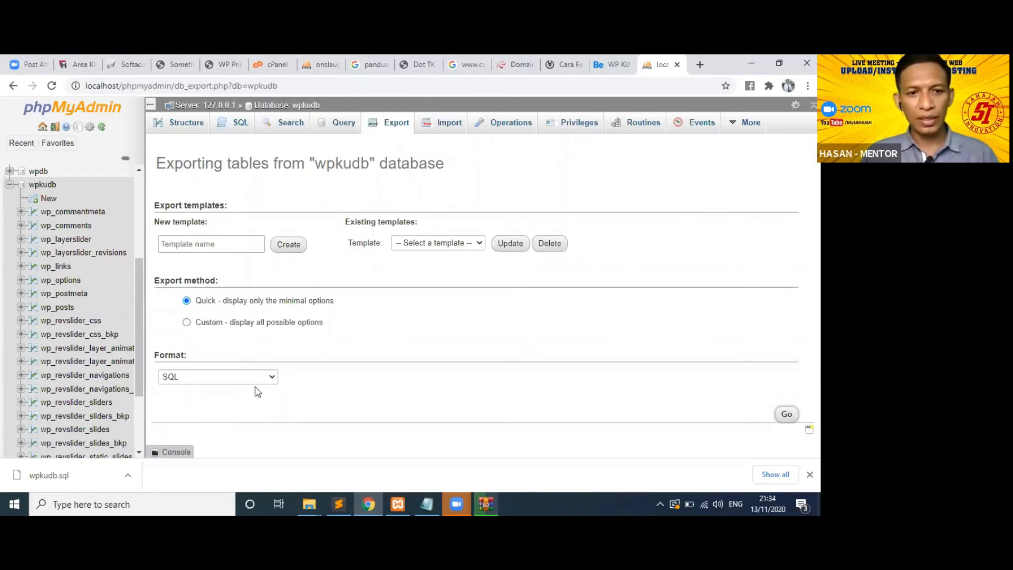
Keep SQL as the wpkudb export format and bring the wordpress.zip progress window forward
left_click(180, 380)
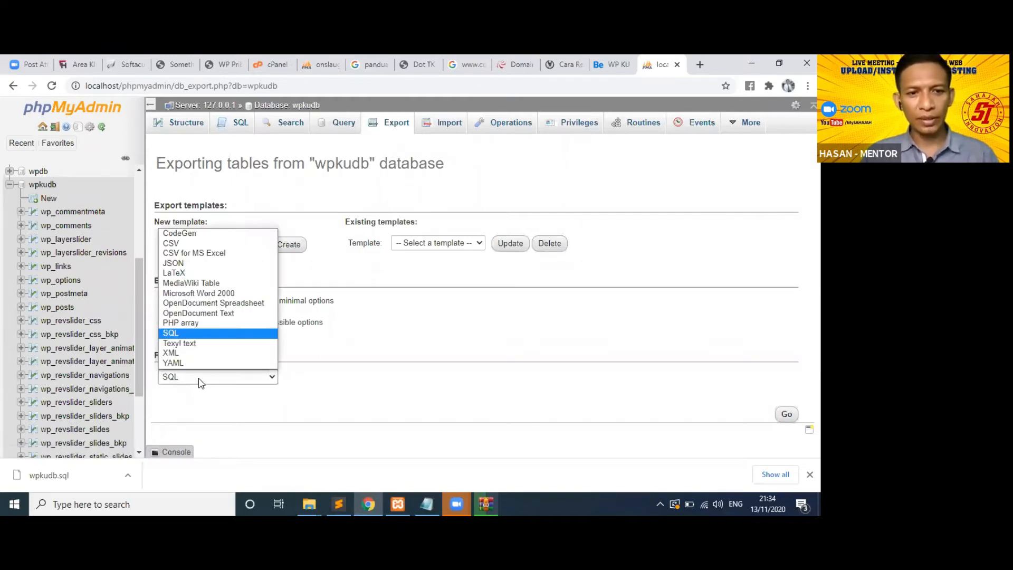
left_click(199, 380)
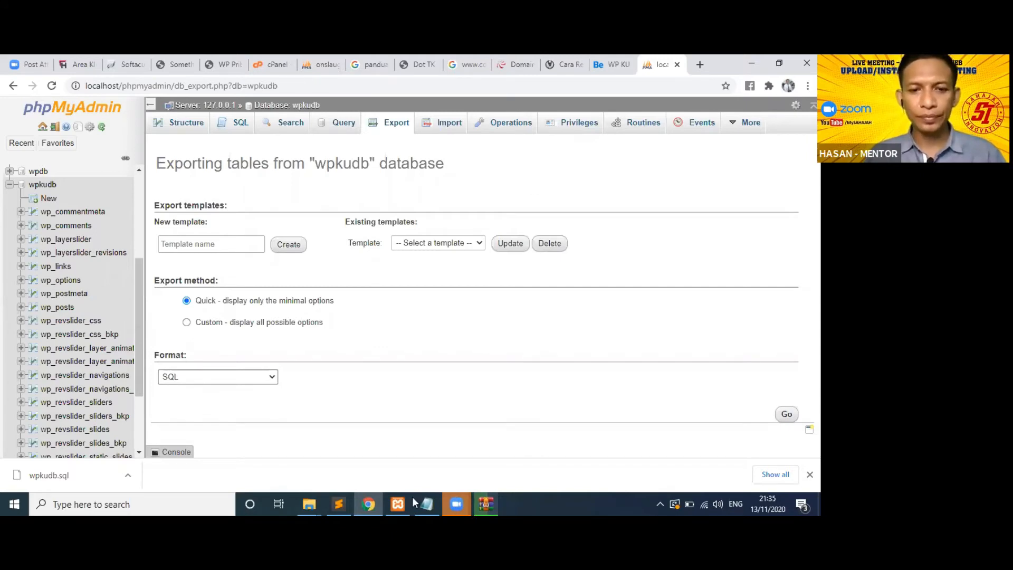
left_click(485, 504)
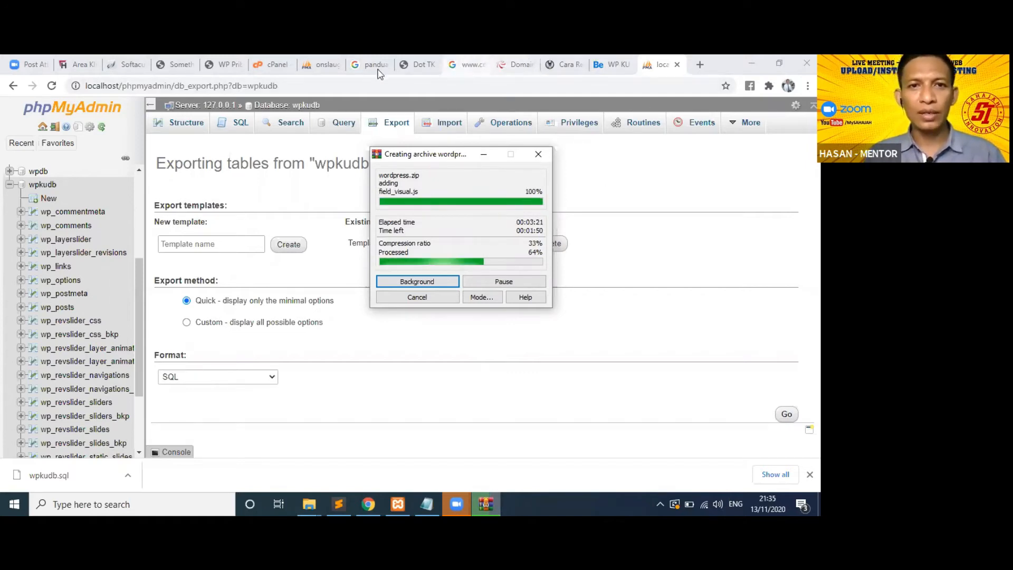
Compare the cPanel PHP settings tab with the host's phpMyAdmin database tables
left_click(266, 69)
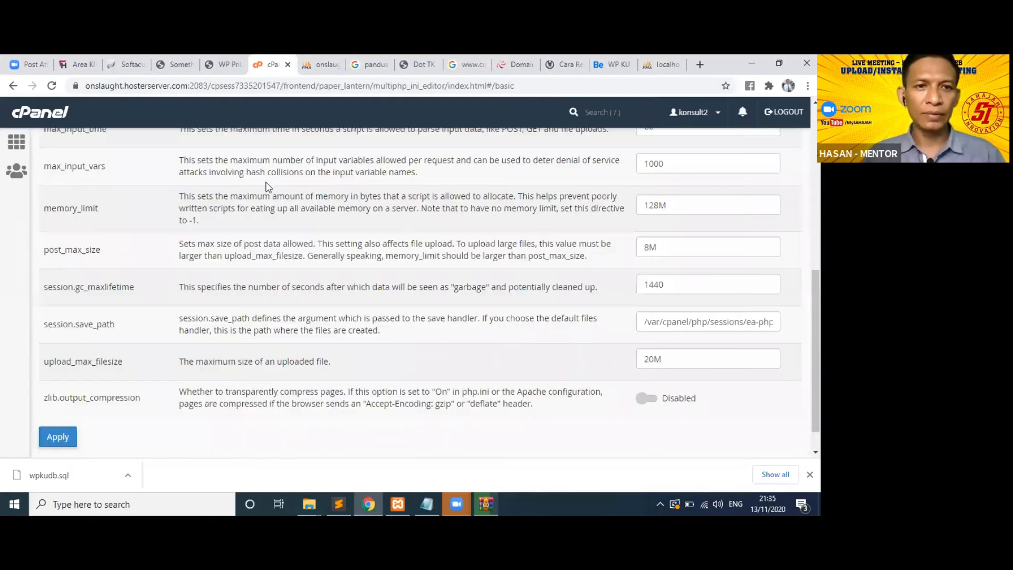
scroll(269, 187, "up", 5)
left_click(314, 67)
left_click(267, 68)
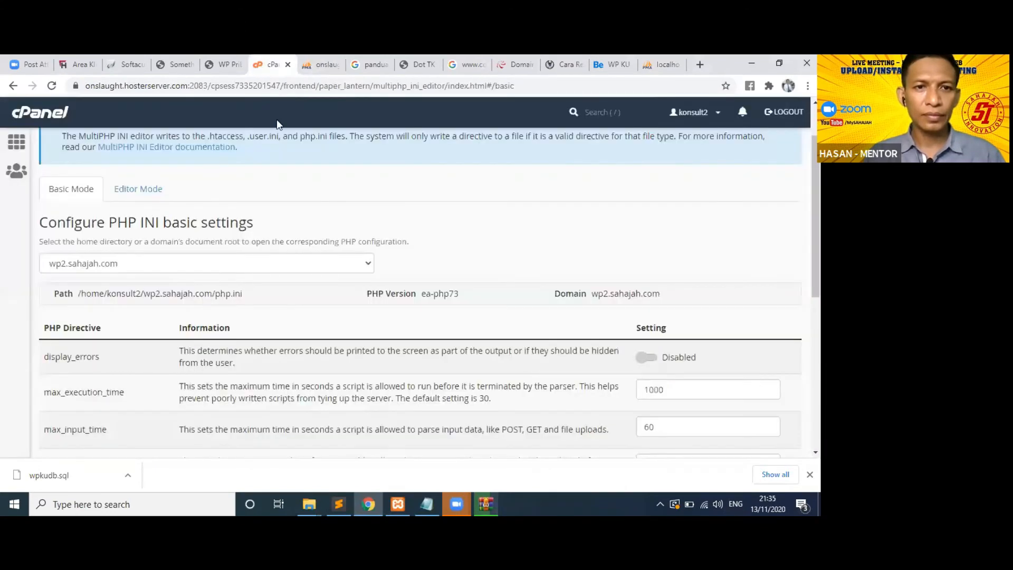
left_click(318, 66)
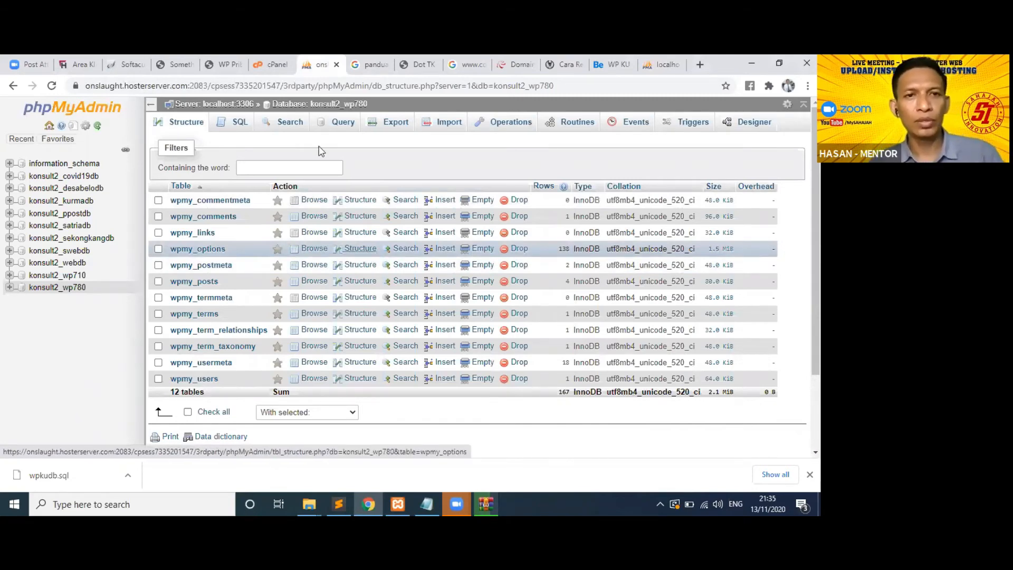
left_click(271, 64)
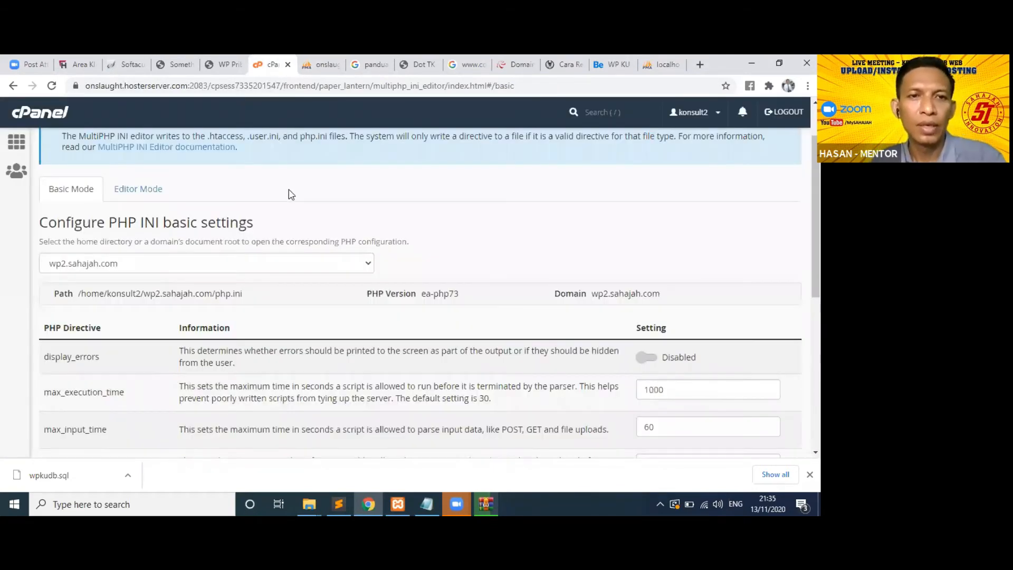
scroll(288, 194, "up", 1)
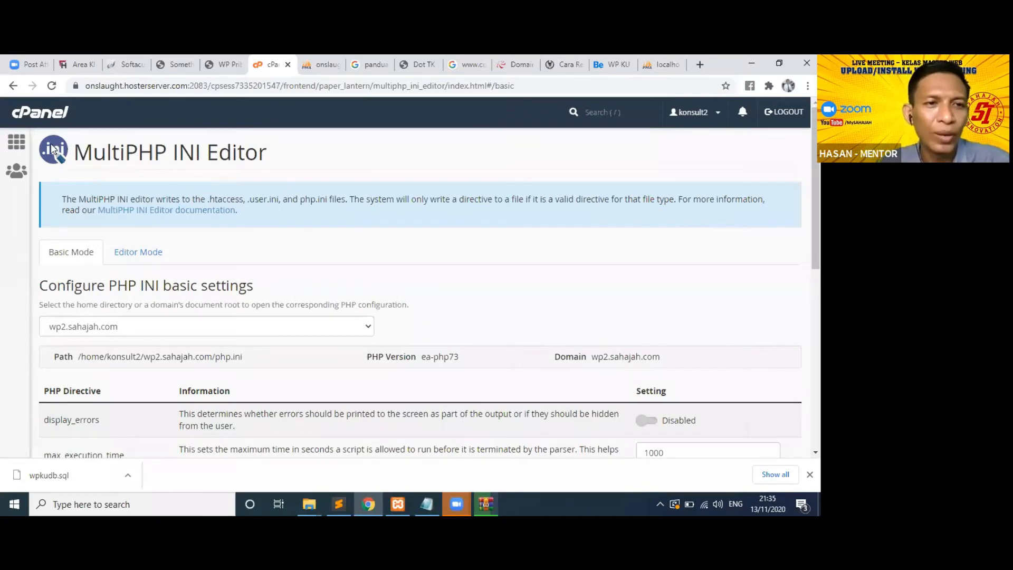
Close the host's phpMyAdmin tab and scroll the cPanel home page to Databases
left_click(16, 142)
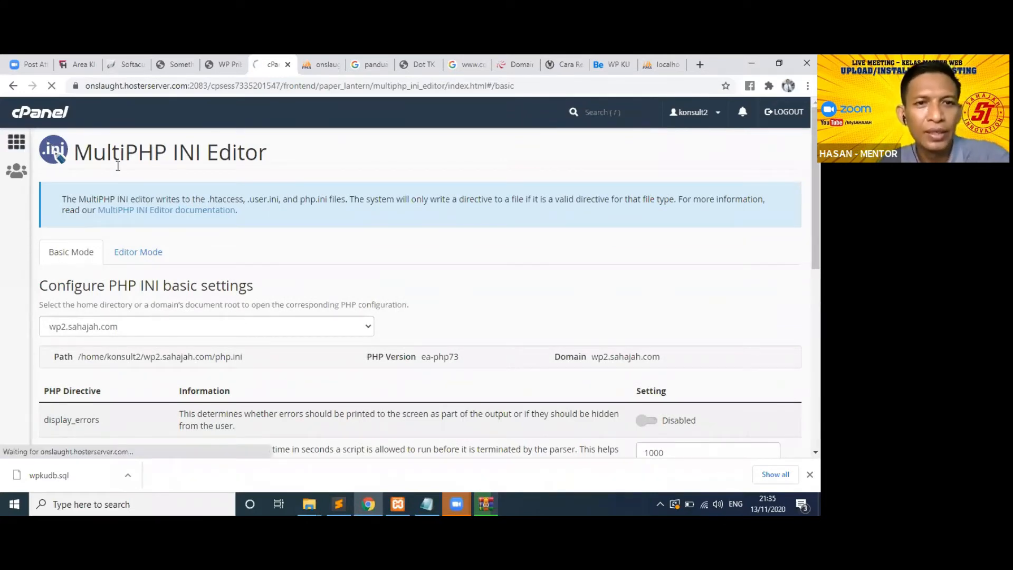
left_click(332, 68)
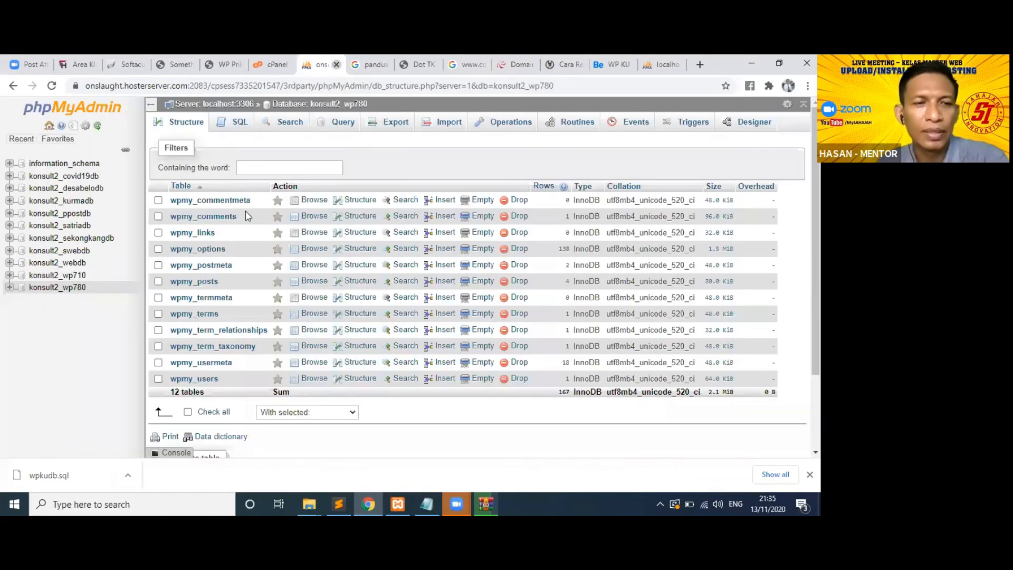
key("ctrl+w")
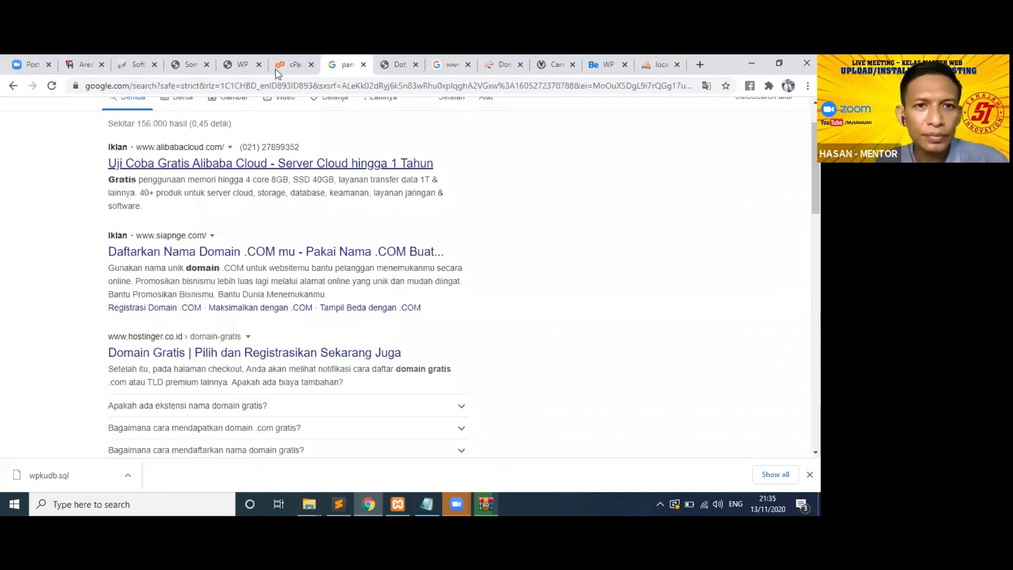
left_click(292, 66)
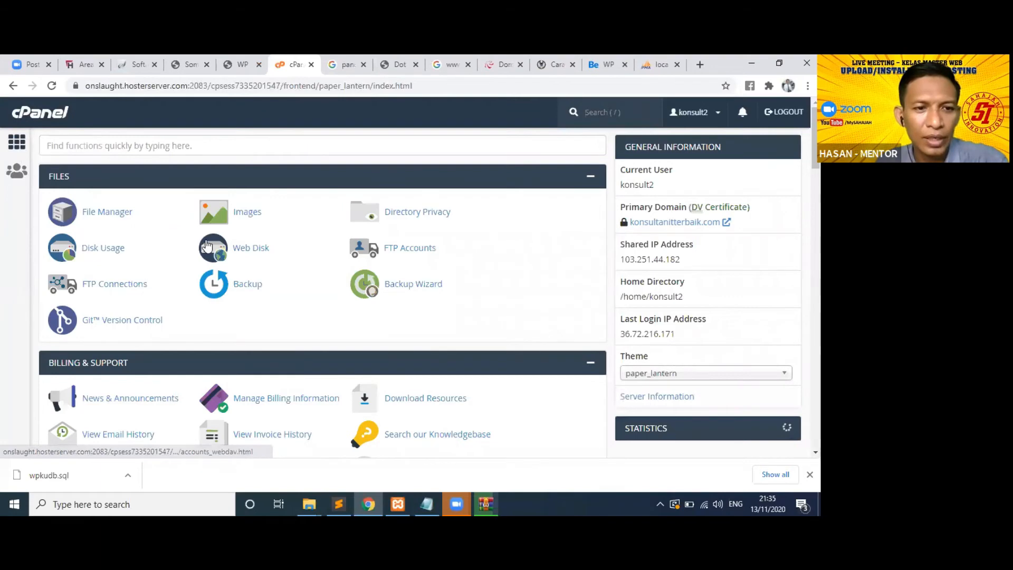
scroll(206, 246, "down", 5)
scroll(210, 224, "down", 3)
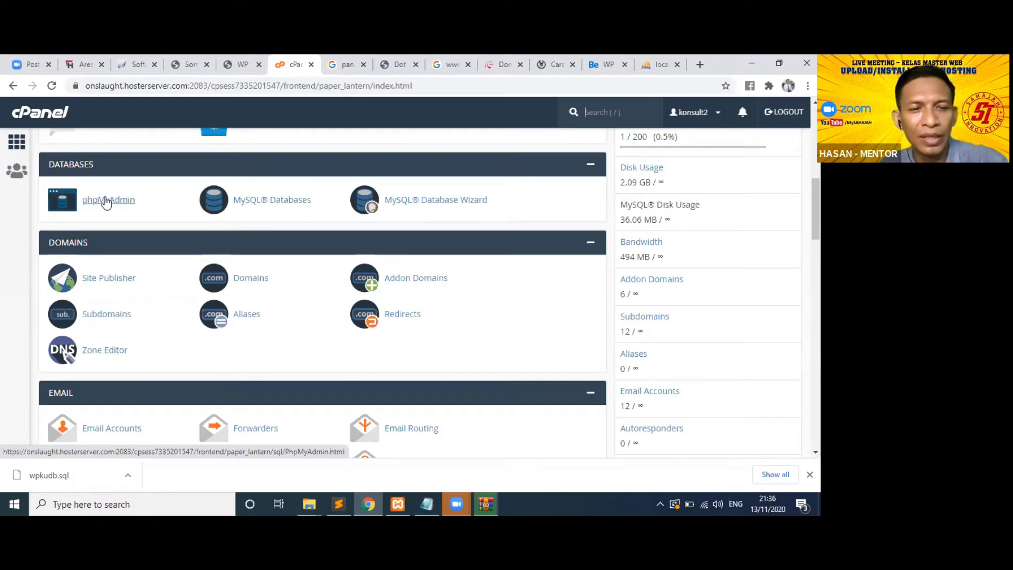
In MySQL Databases, create the database 'wpkudb' (konsult2_wpkudb) and return to the overview
left_click(278, 203)
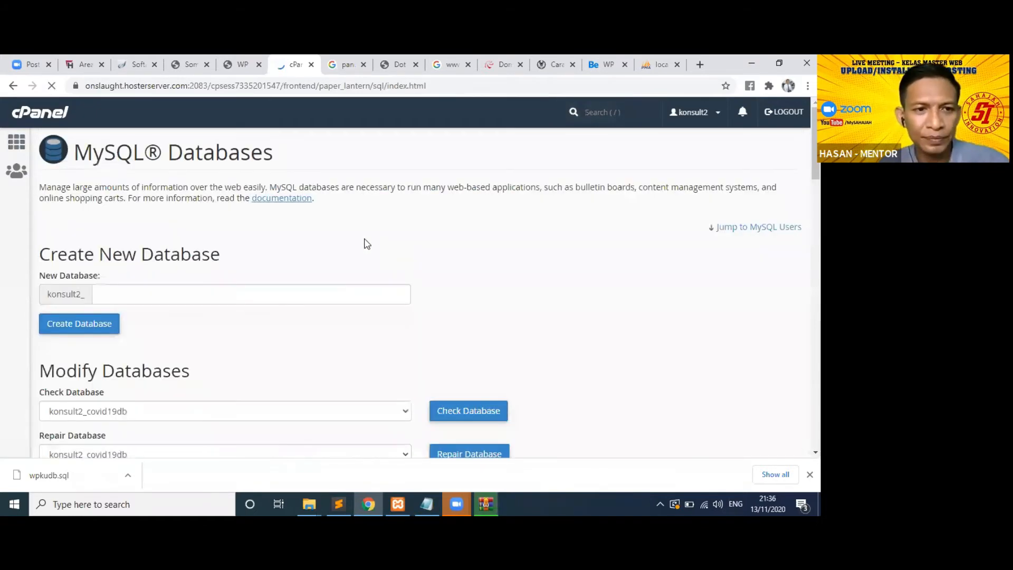
scroll(353, 250, "down", 2)
scroll(152, 223, "up", 2)
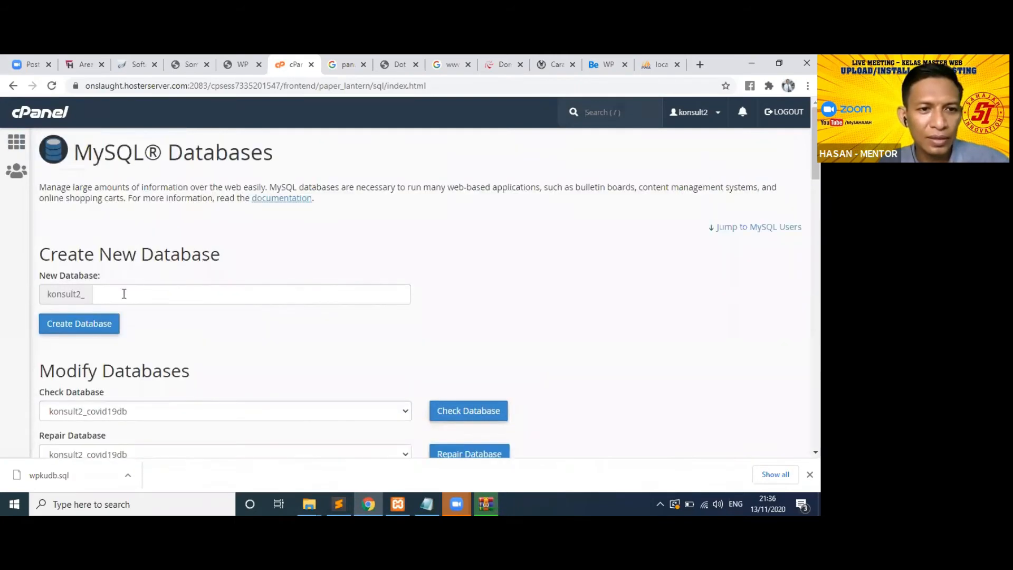
left_click(124, 294)
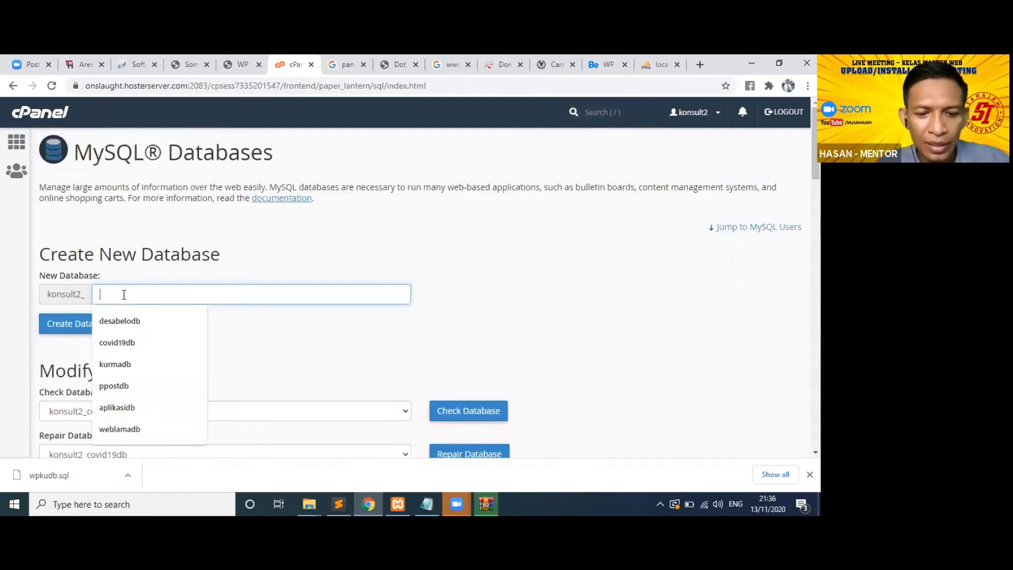
type("wpku")
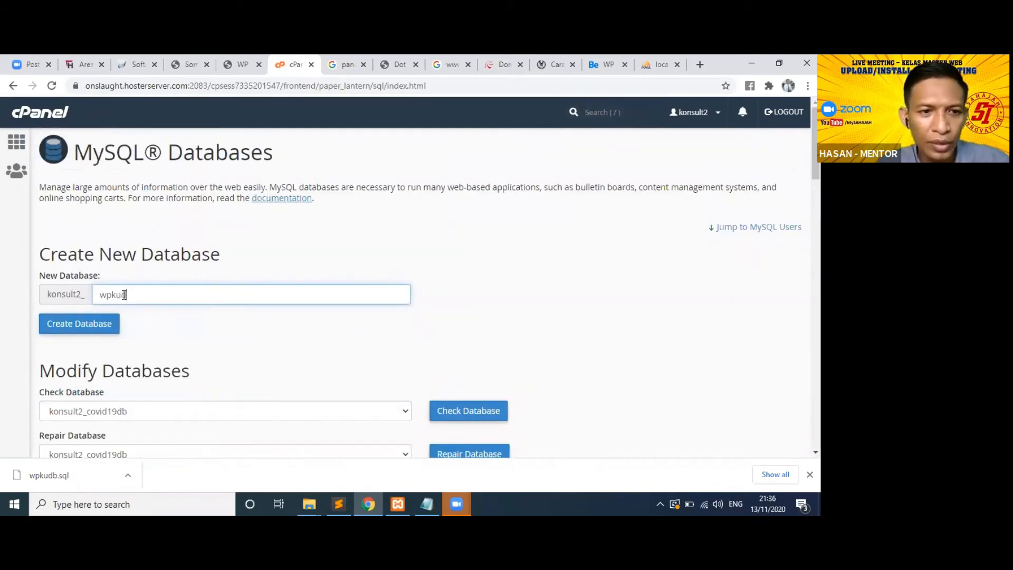
type("db")
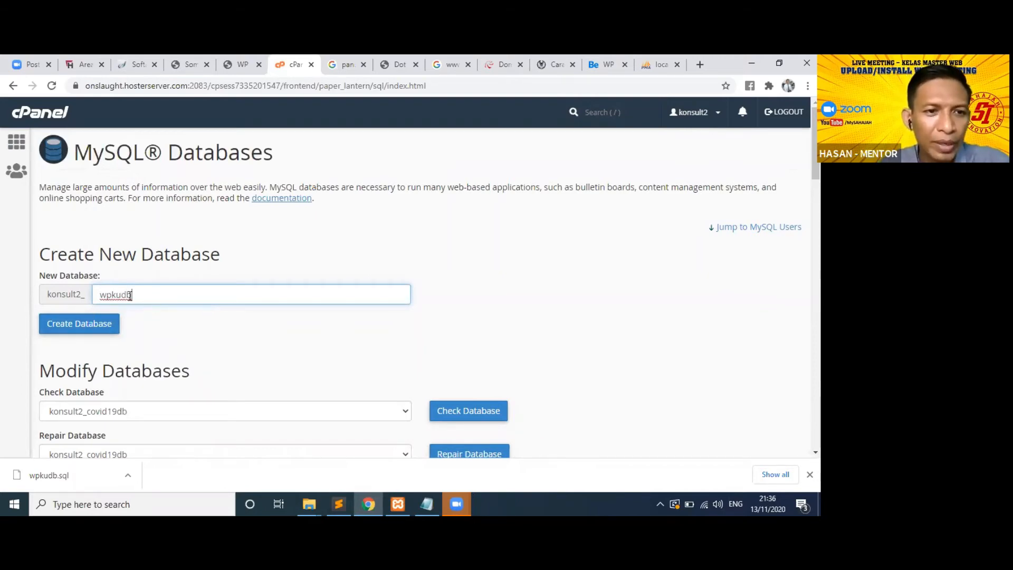
mouse_move(130, 295)
left_mouse_down()
mouse_move(51, 294)
mouse_move(130, 291)
left_mouse_up()
left_click(149, 298)
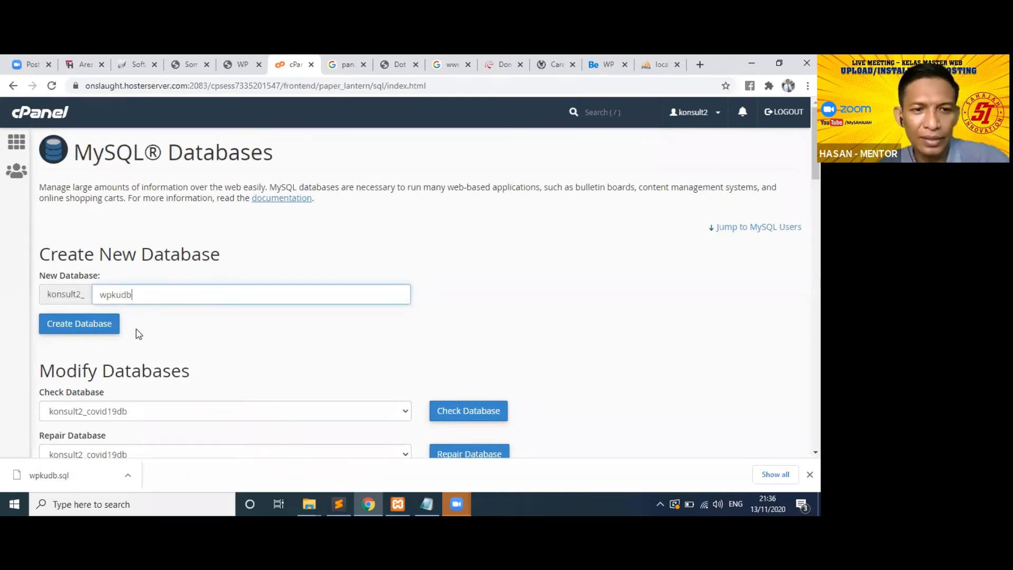
left_click(107, 324)
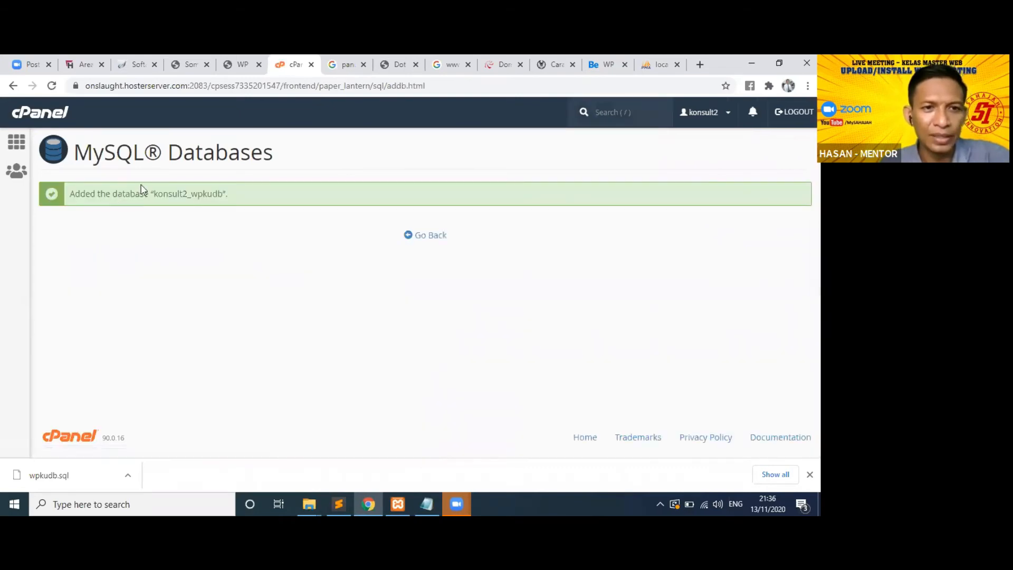
left_click(155, 193)
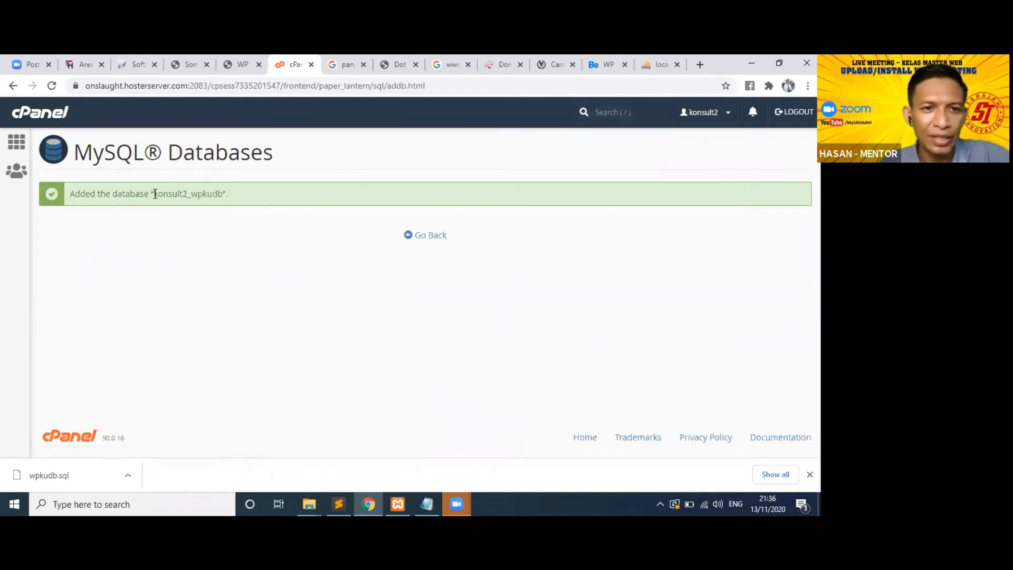
left_click_drag(173, 193, 223, 195)
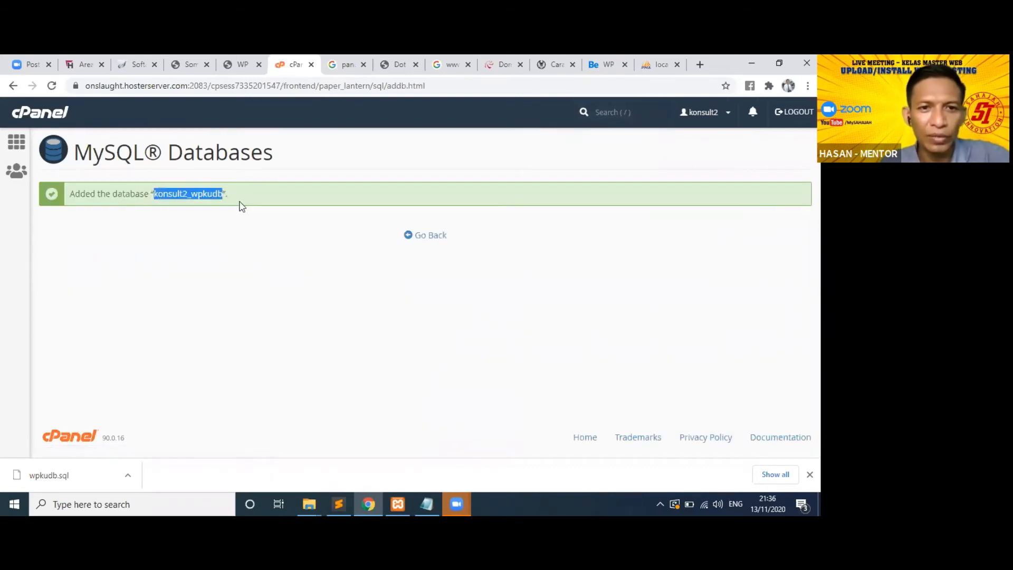
left_click(429, 237)
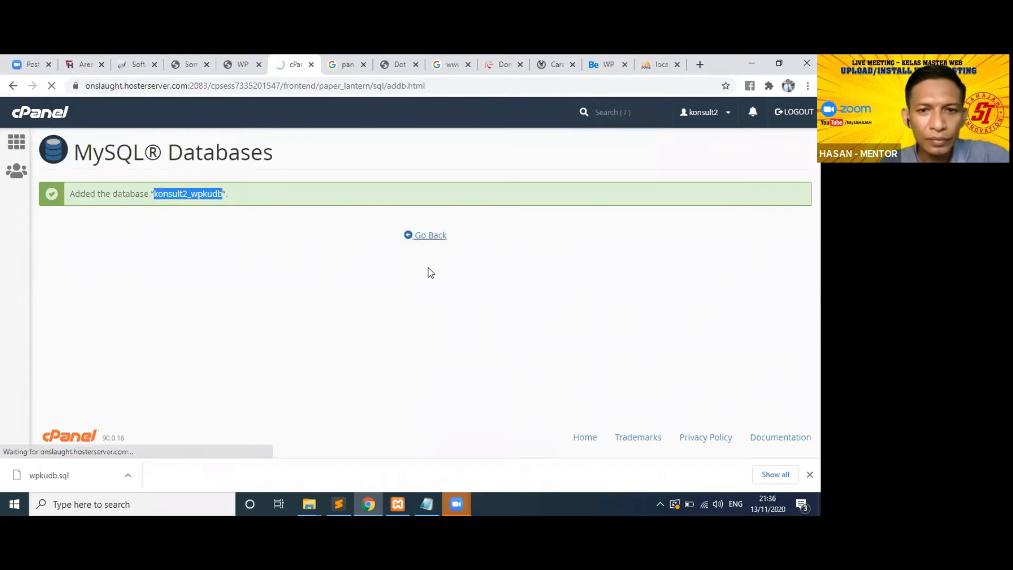
Fill in the new MySQL user name and a password in the Add New User form
scroll(412, 272, "down", 4)
scroll(230, 265, "up", 2)
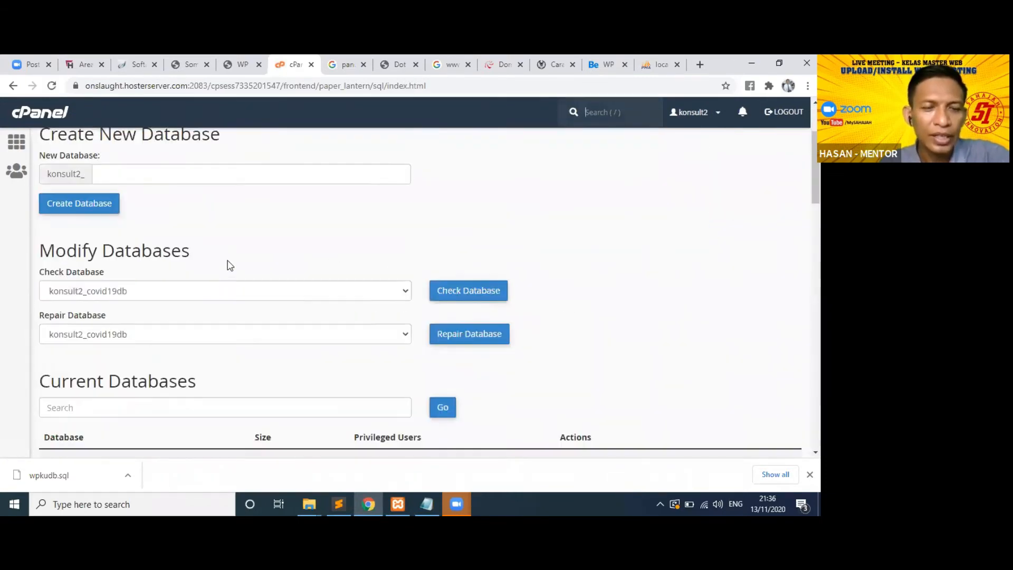
scroll(230, 265, "up", 1)
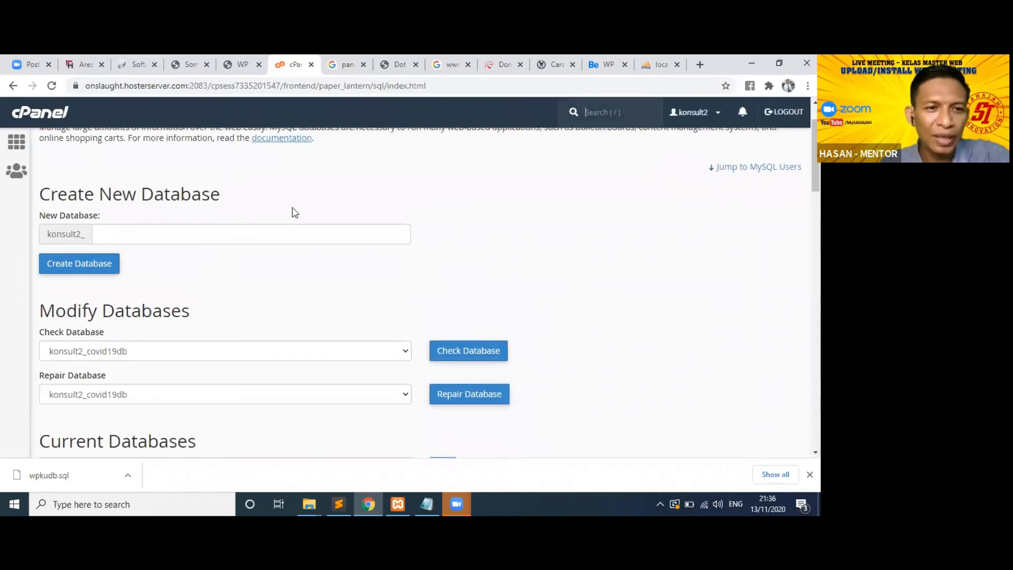
scroll(291, 211, "down", 3)
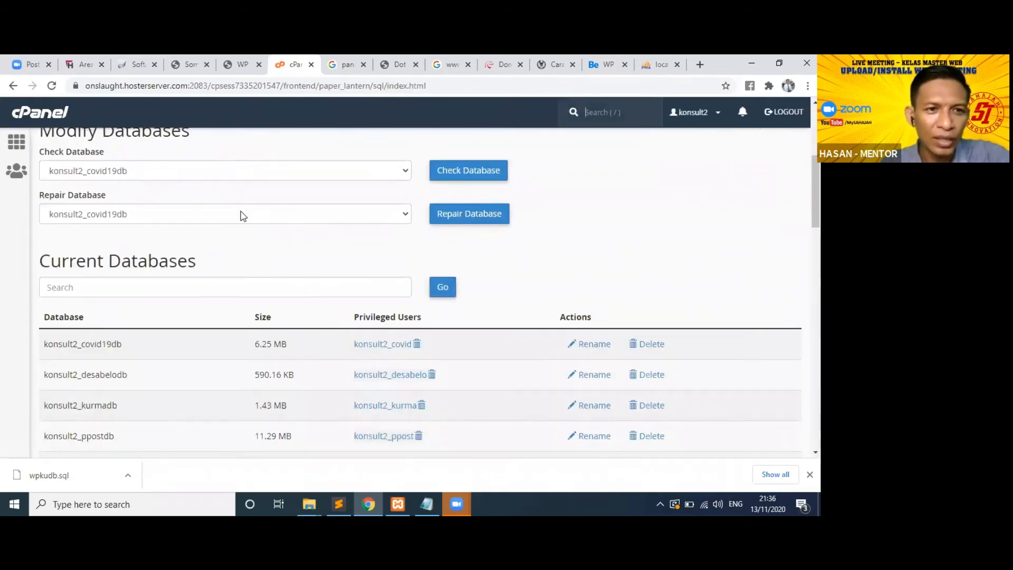
scroll(244, 222, "up", 1)
scroll(263, 285, "down", 3)
scroll(243, 295, "down", 6)
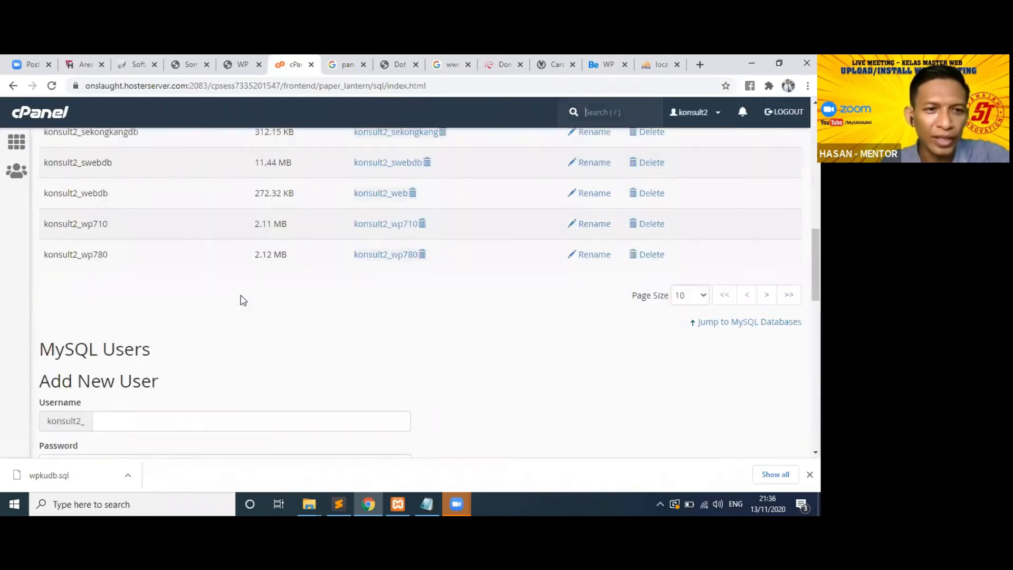
scroll(243, 300, "down", 1)
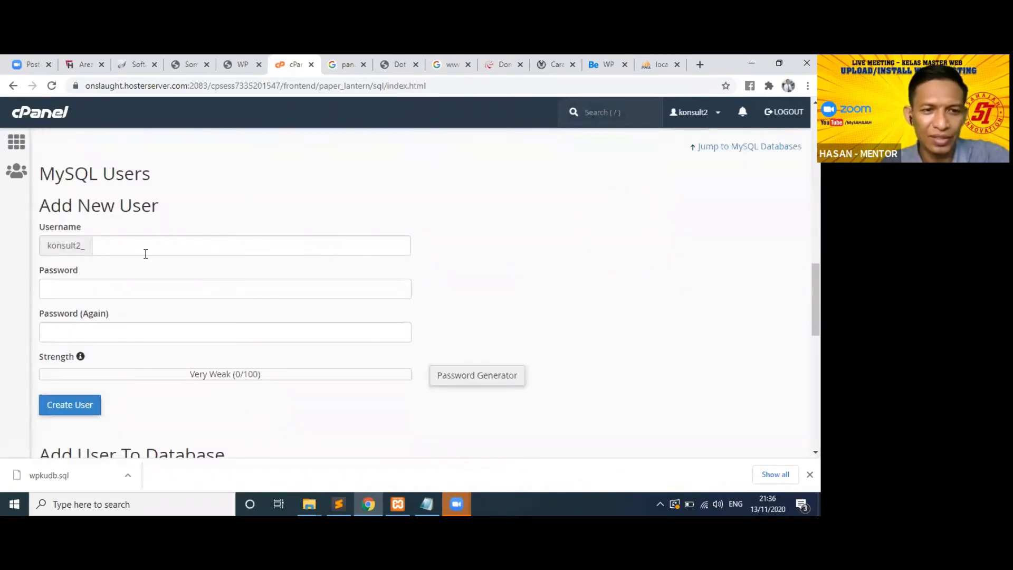
left_click(149, 246)
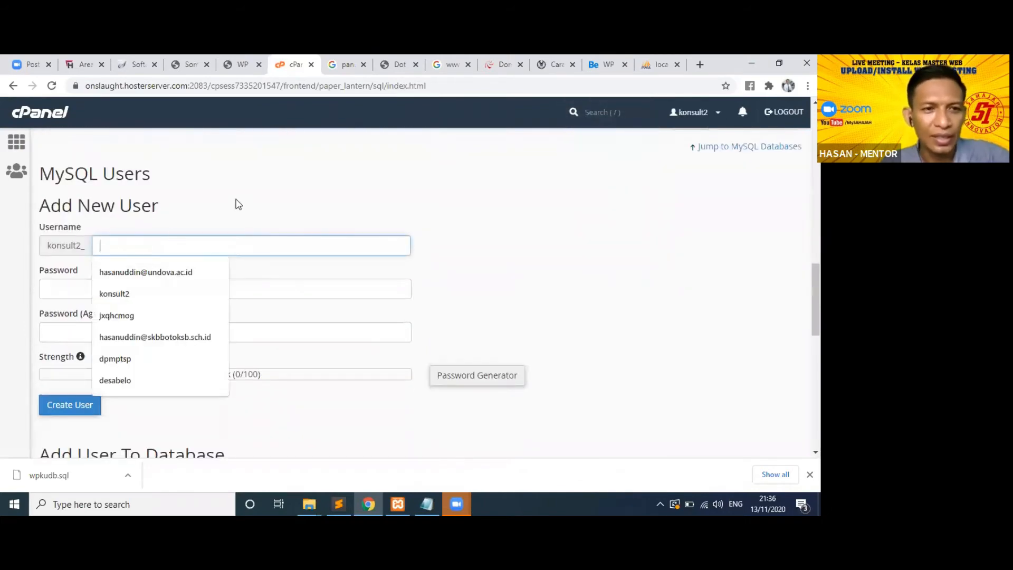
left_click(240, 198)
left_click(163, 244)
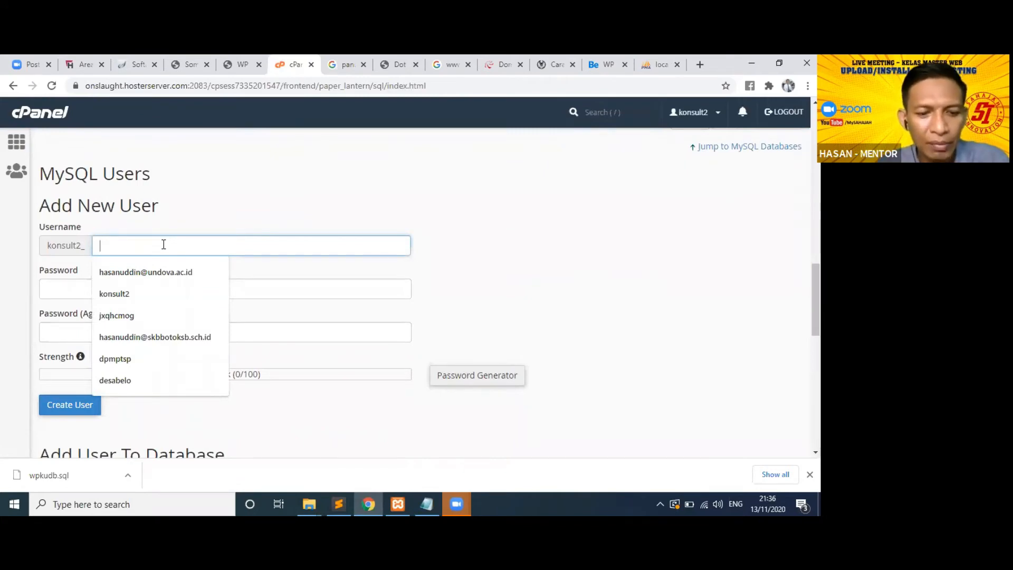
type("w")
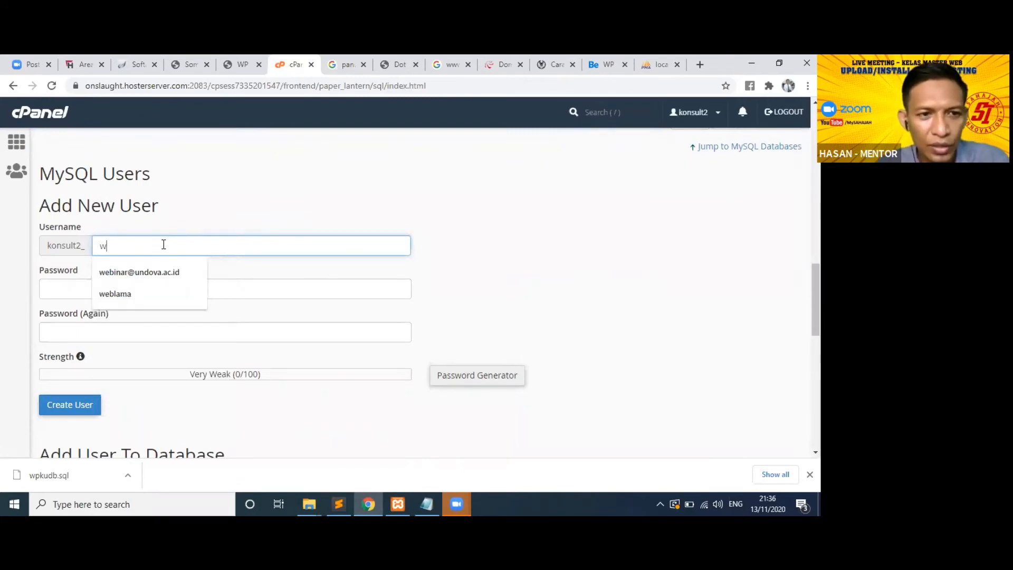
type("pku")
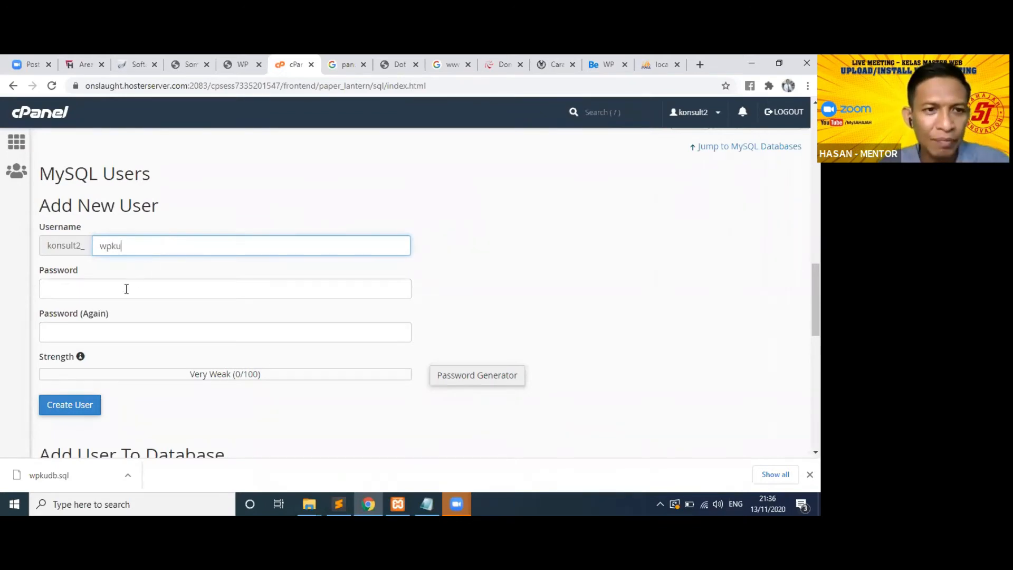
type("w")
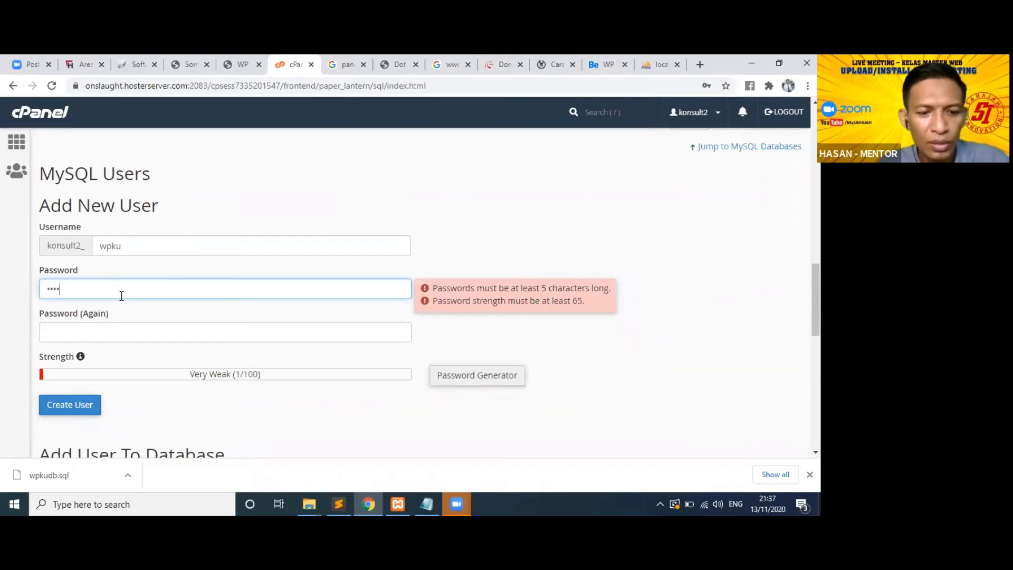
type("d")
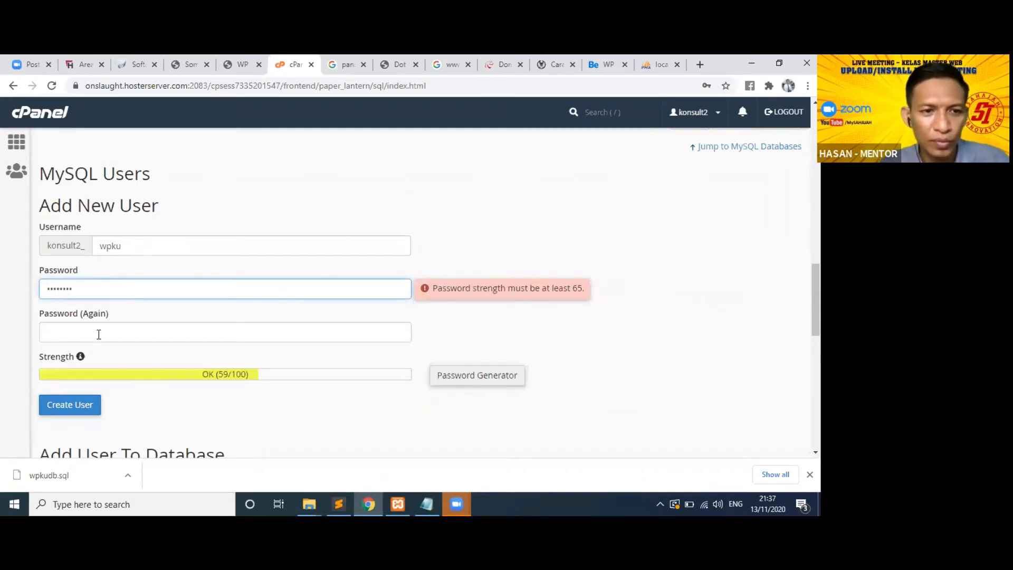
left_click(98, 332)
type("wp••")
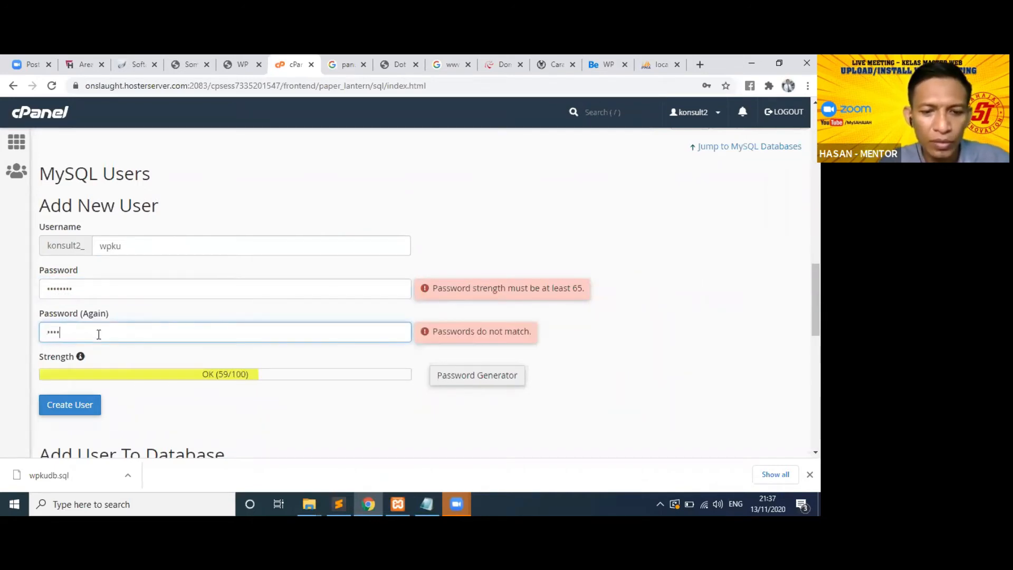
type("••••")
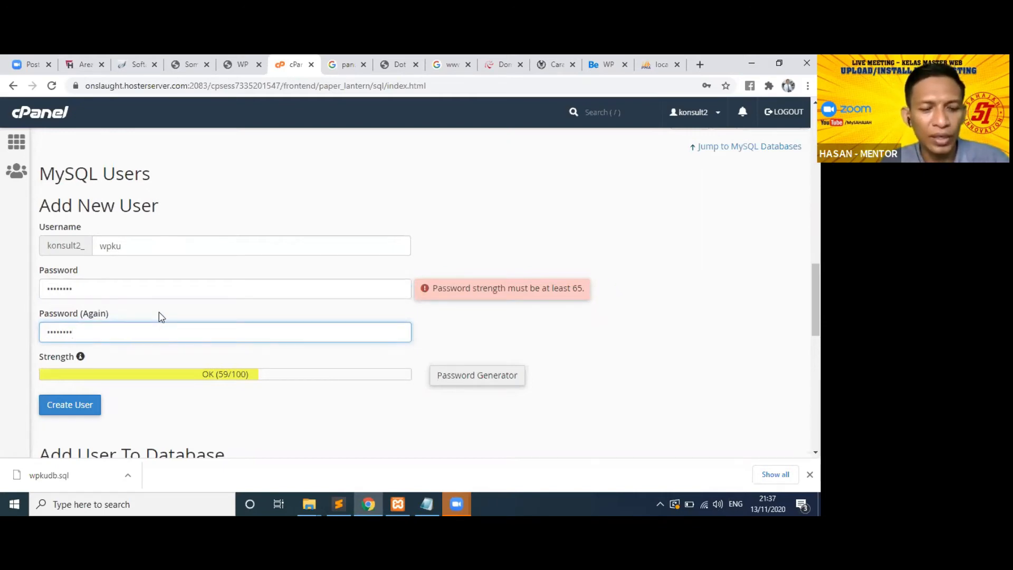
Submit the new database user, which is rejected because the password is too weak
scroll(161, 314, "down", 1)
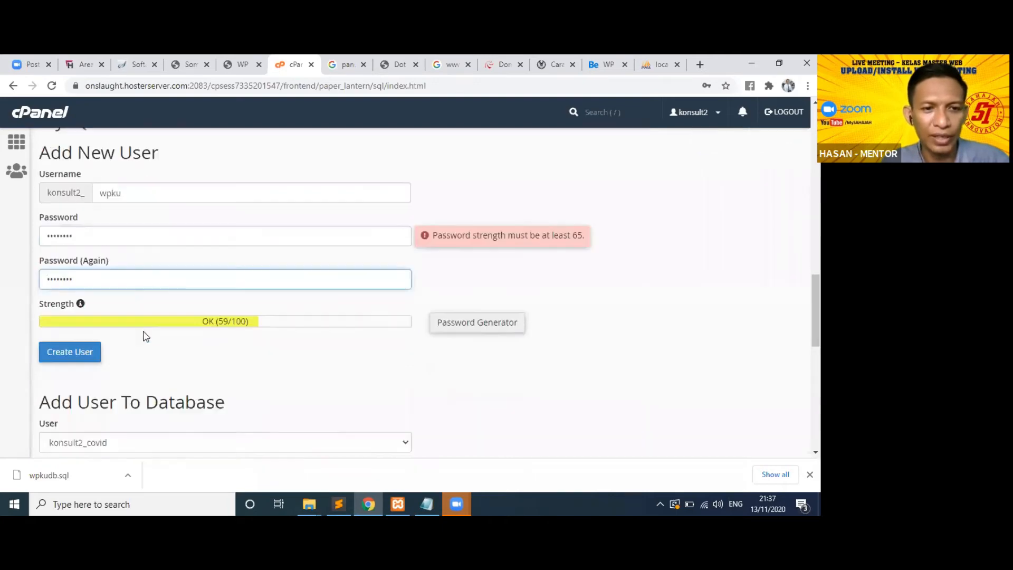
scroll(263, 152, "up", 8)
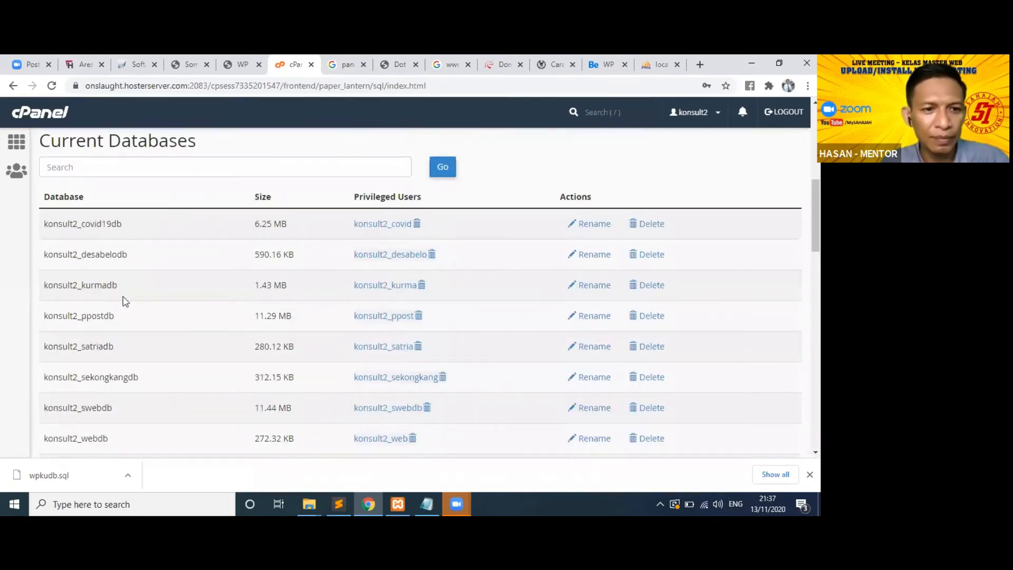
scroll(132, 317, "down", 1)
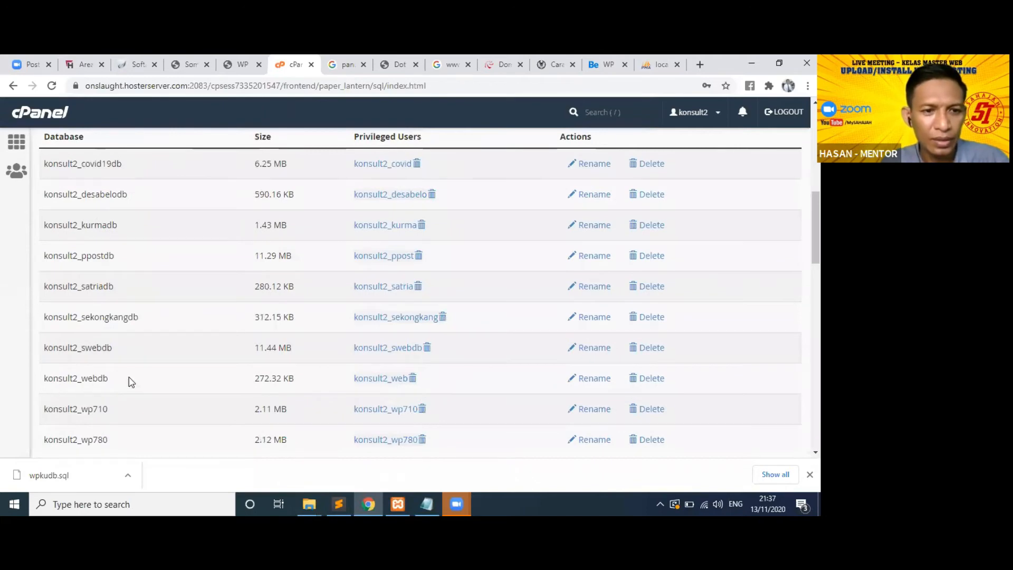
scroll(130, 380, "down", 2)
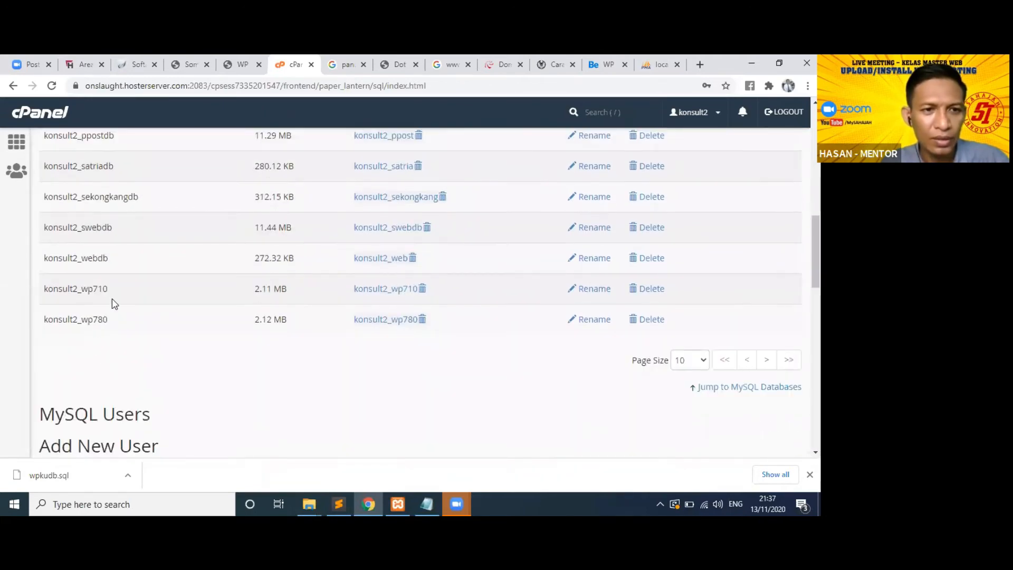
scroll(113, 301, "up", 3)
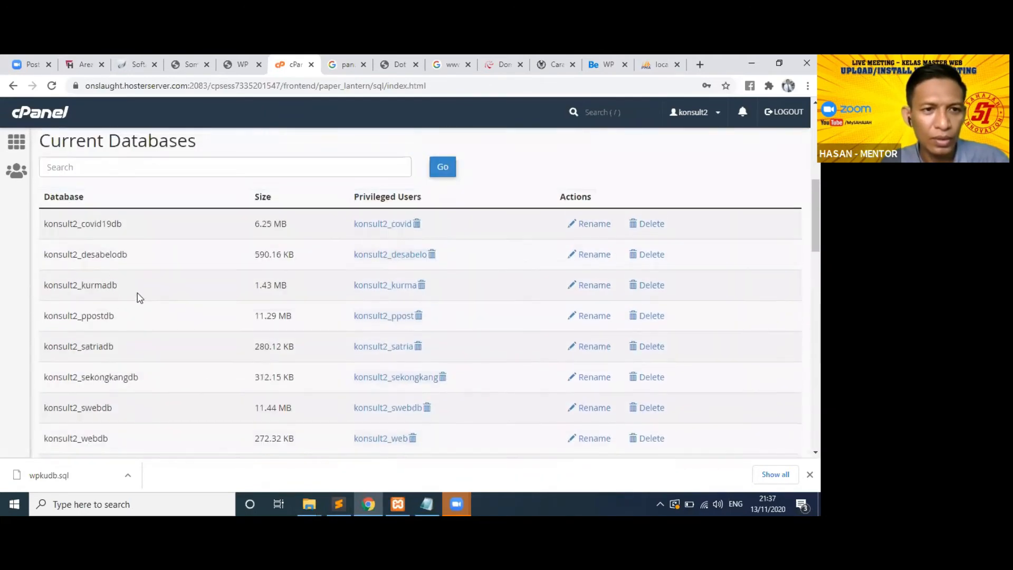
scroll(508, 345, "down", 7)
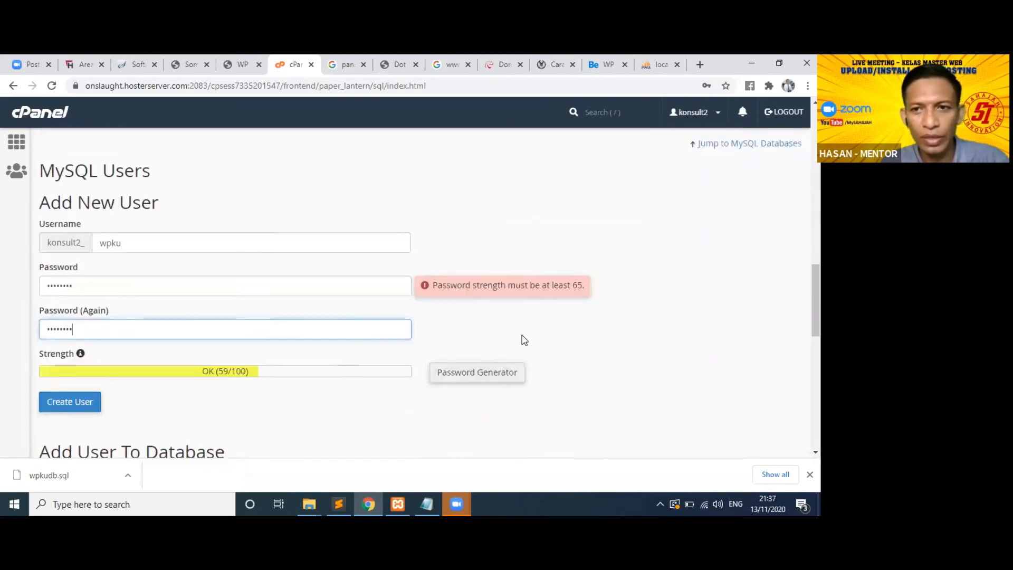
scroll(524, 340, "down", 1)
left_click(75, 351)
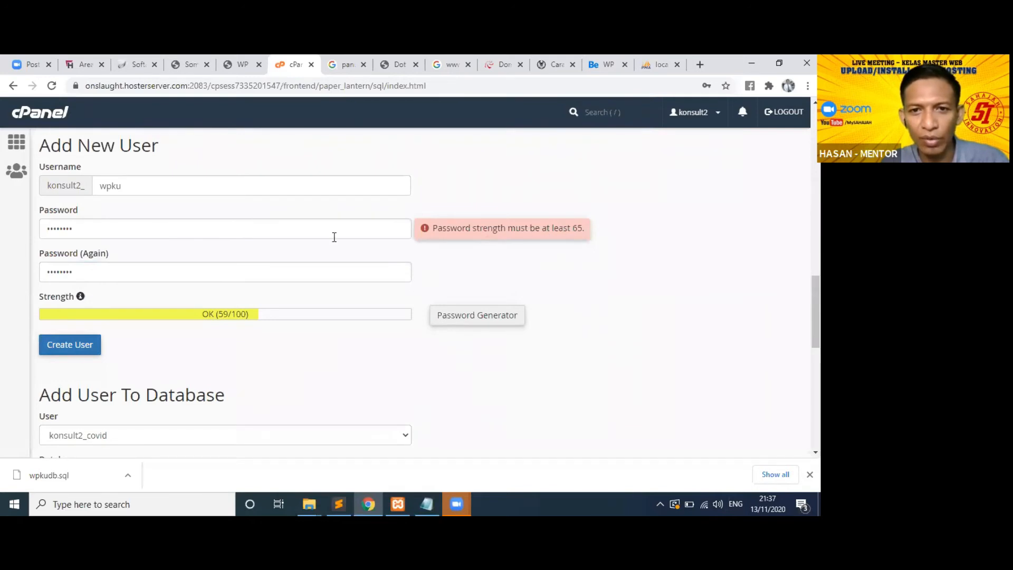
Enter a stronger password in both fields, create user konsult2_wpku, and go back
left_click_drag(102, 233, 6, 226)
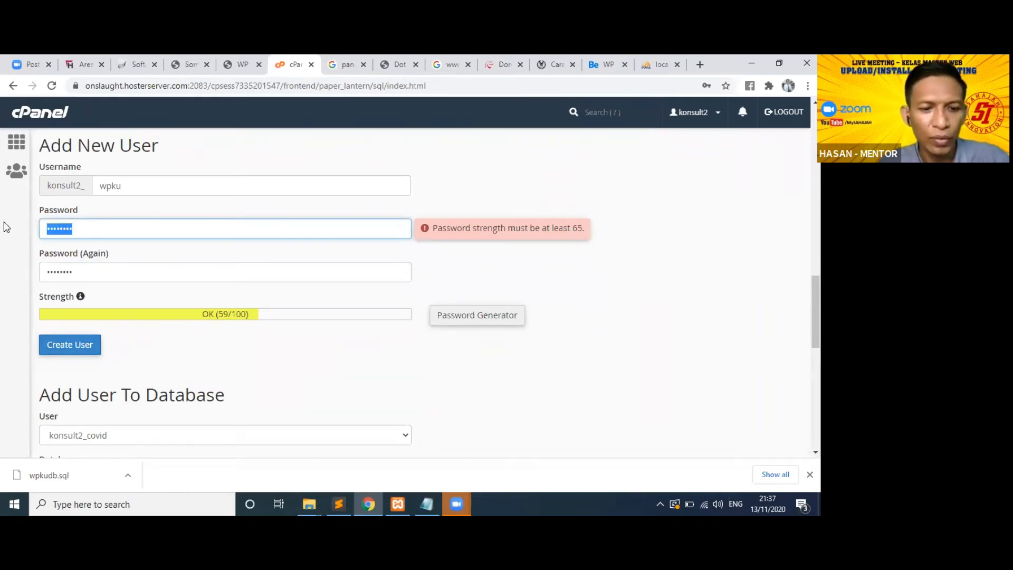
type("••••")
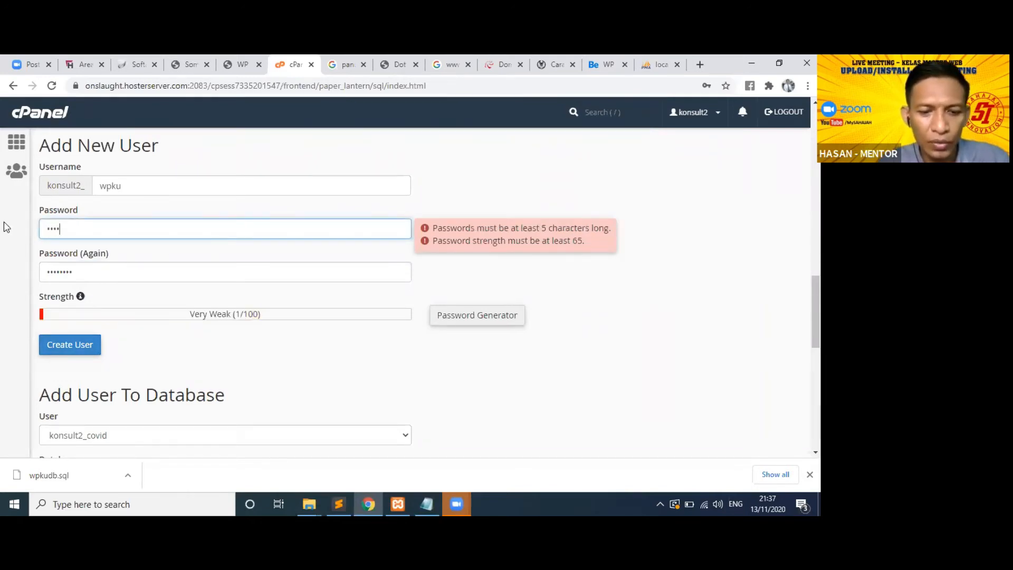
type("••")
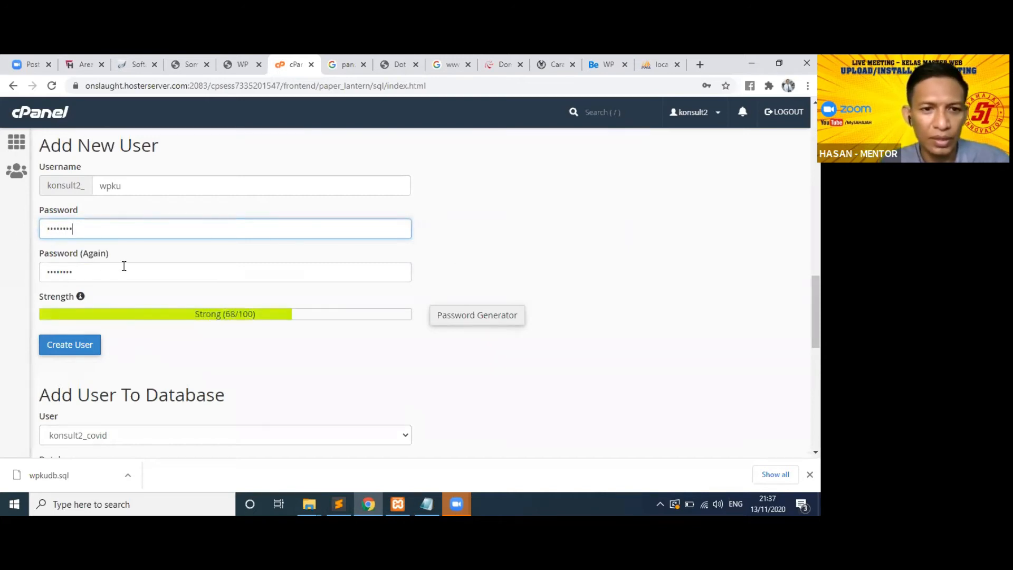
left_click(98, 280)
key("ctrl+a")
type("•")
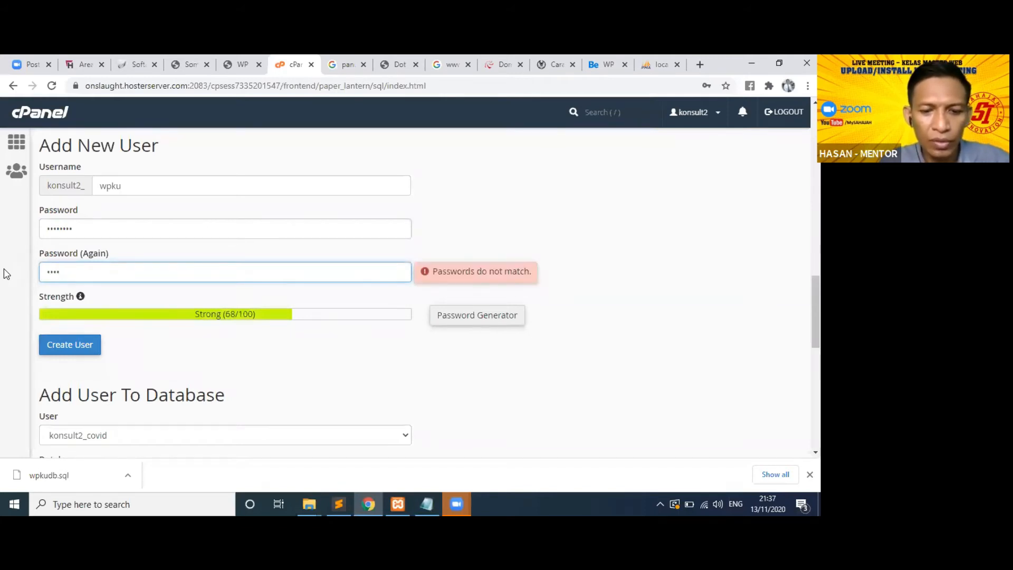
type("•••••••")
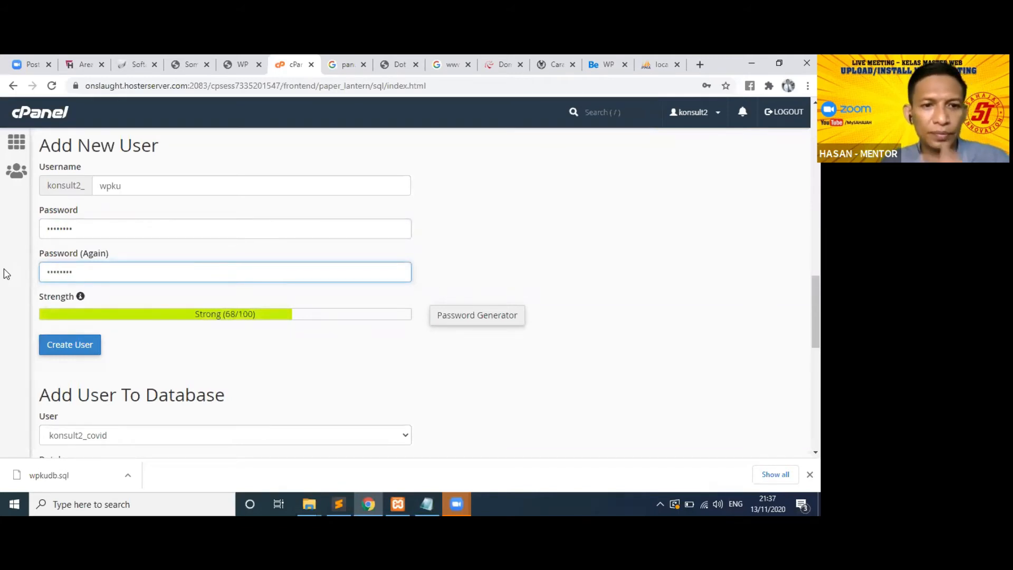
left_click(79, 349)
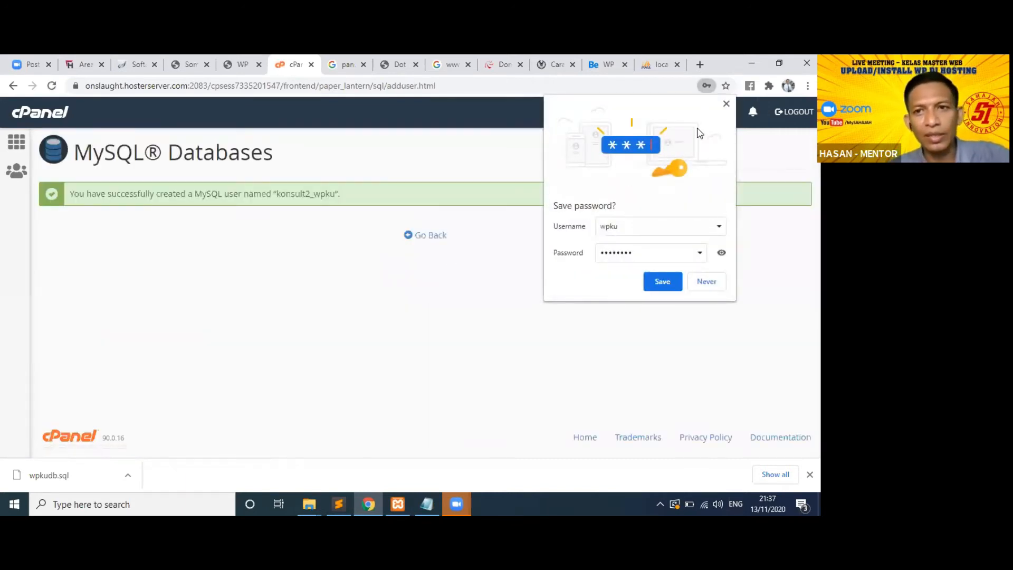
left_click(726, 104)
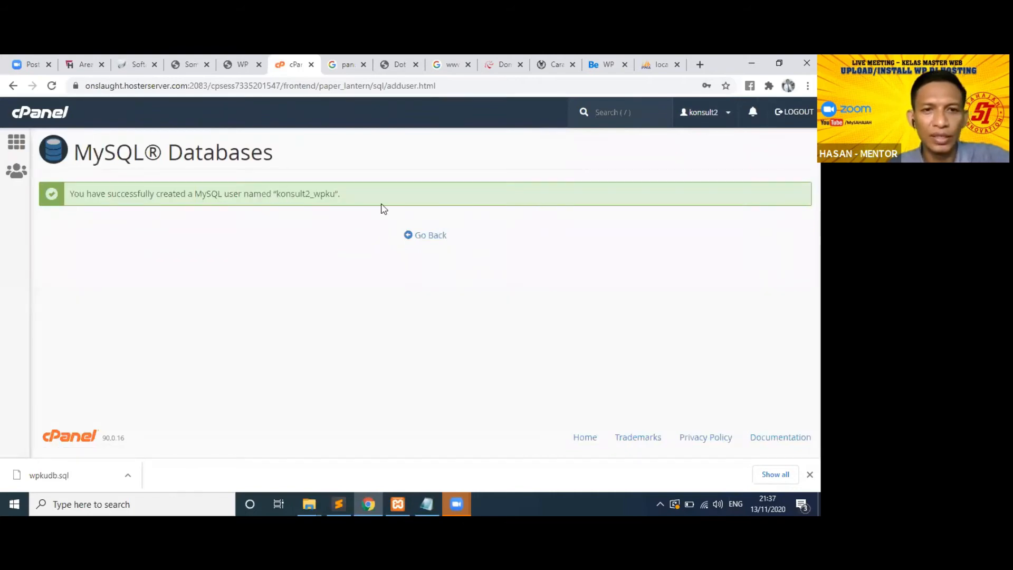
left_click(426, 236)
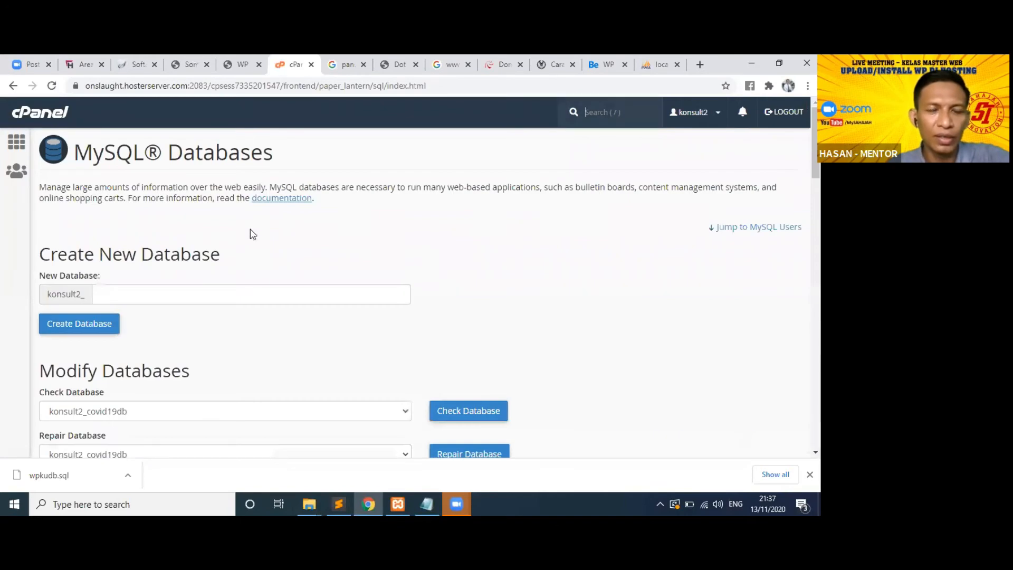
Add the new database user konsult2_wpku to the konsult2_wpkudb database
scroll(298, 232, "down", 4)
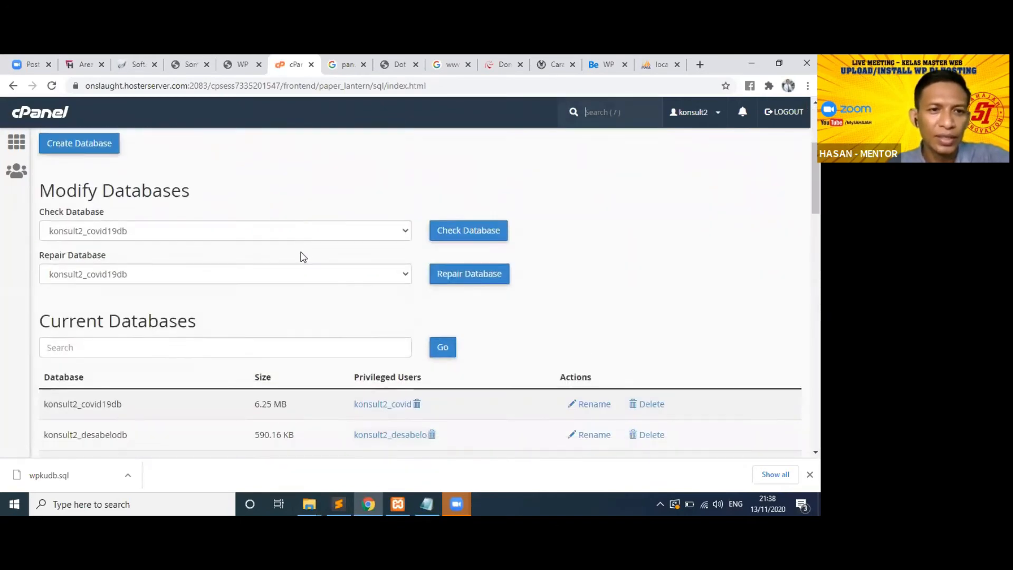
scroll(301, 256, "up", 3)
scroll(260, 258, "down", 15)
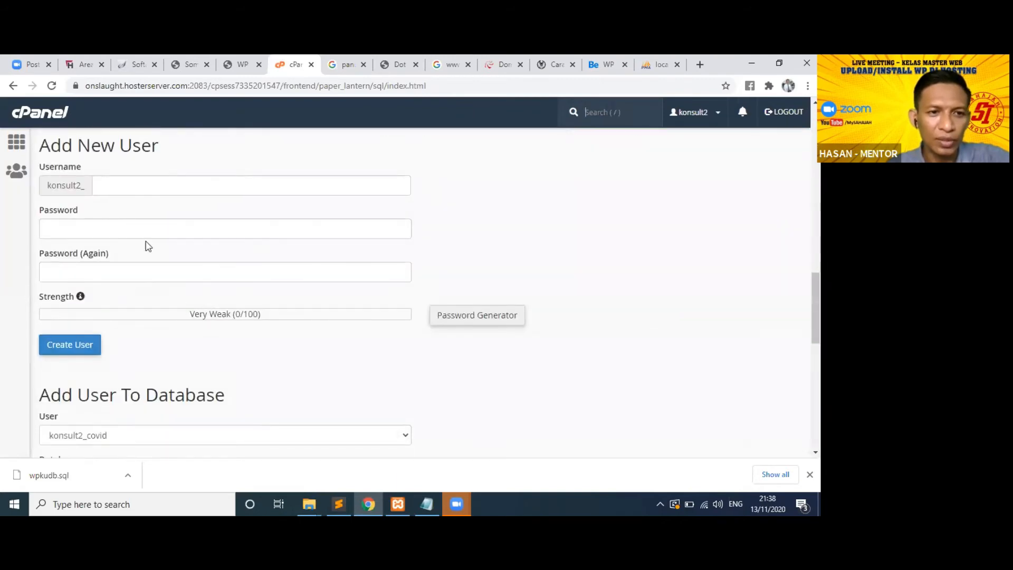
scroll(187, 287, "down", 4)
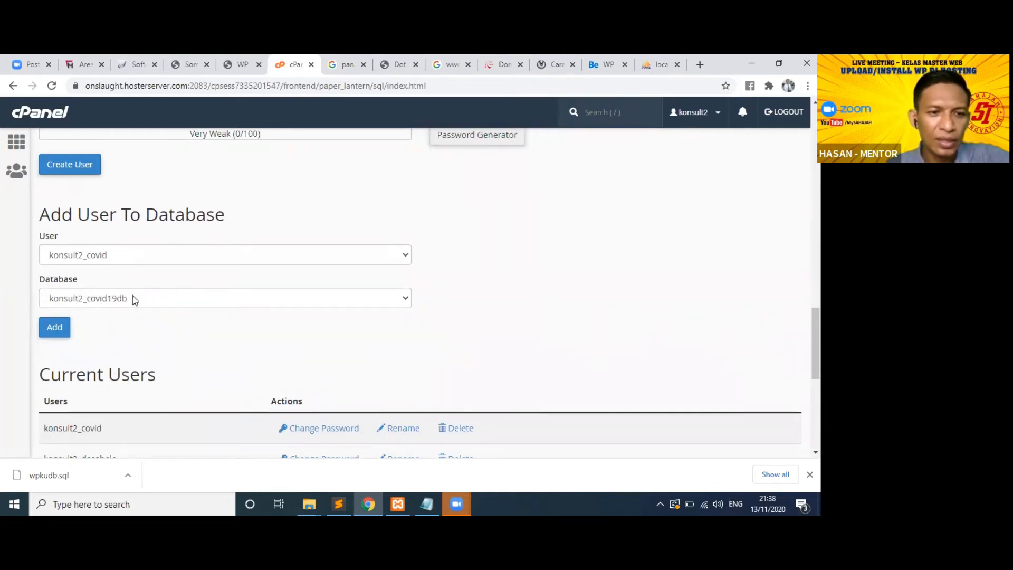
left_click(117, 258)
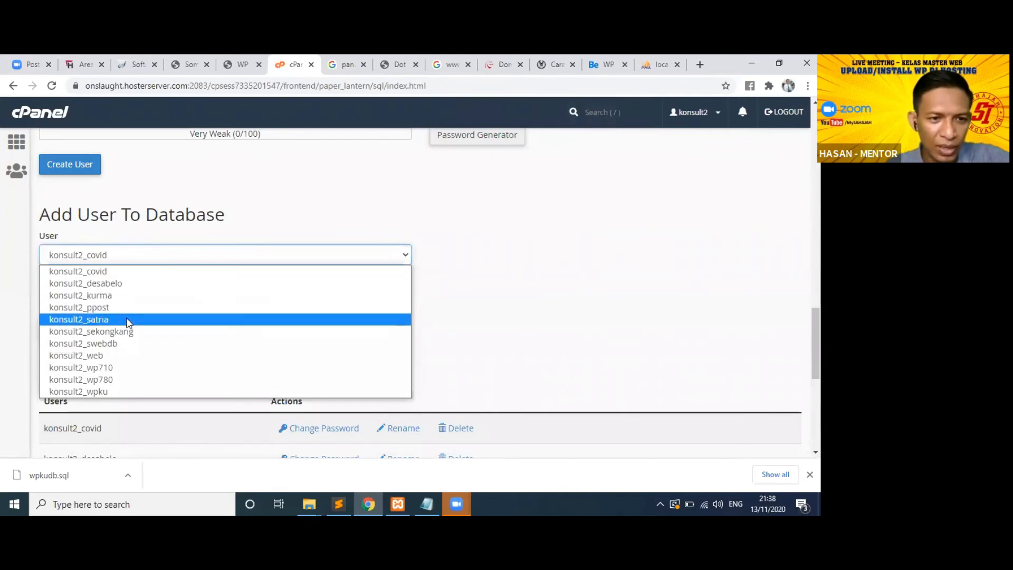
left_click(102, 397)
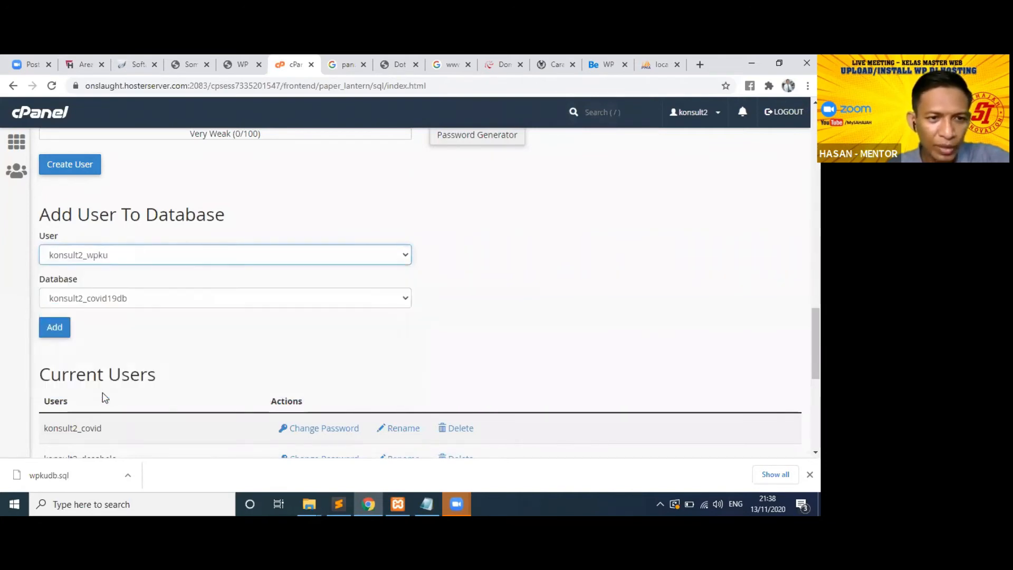
left_click(107, 301)
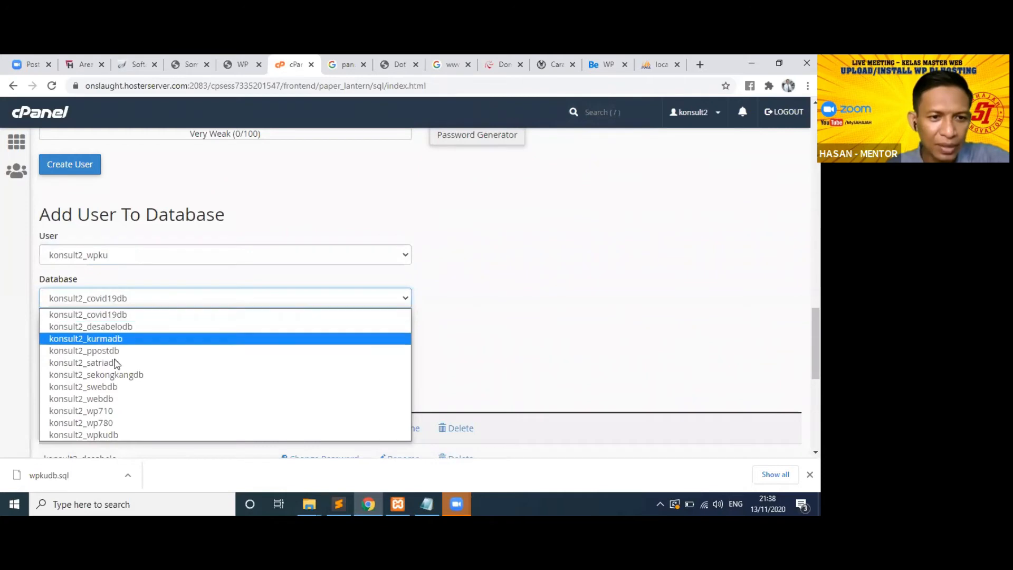
left_click(101, 436)
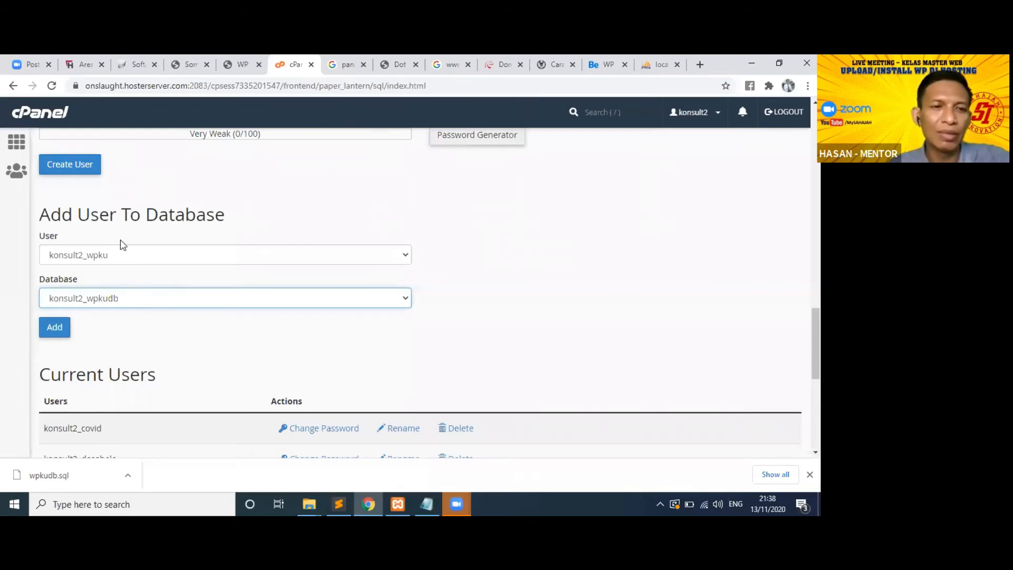
left_click(54, 327)
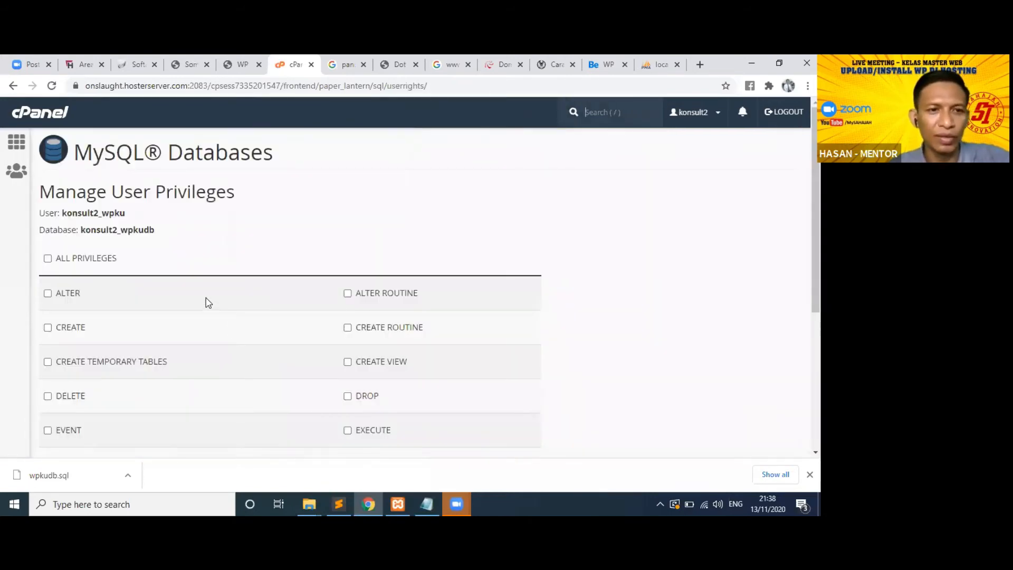
Give konsult2_wpku ALL PRIVILEGES on konsult2_wpkudb, save the change, and go back to MySQL Databases
scroll(203, 253, "down", 1)
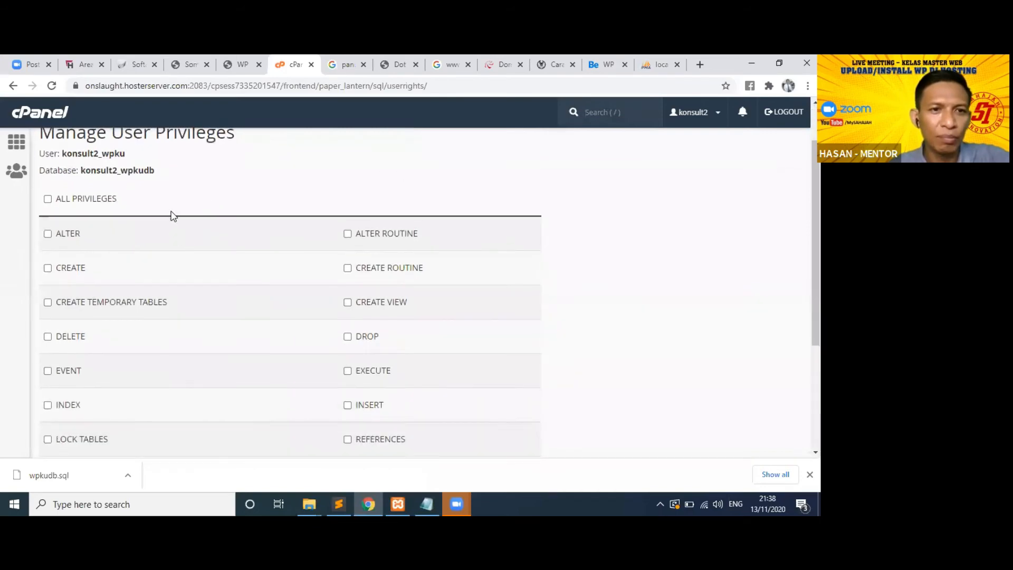
scroll(169, 214, "up", 1)
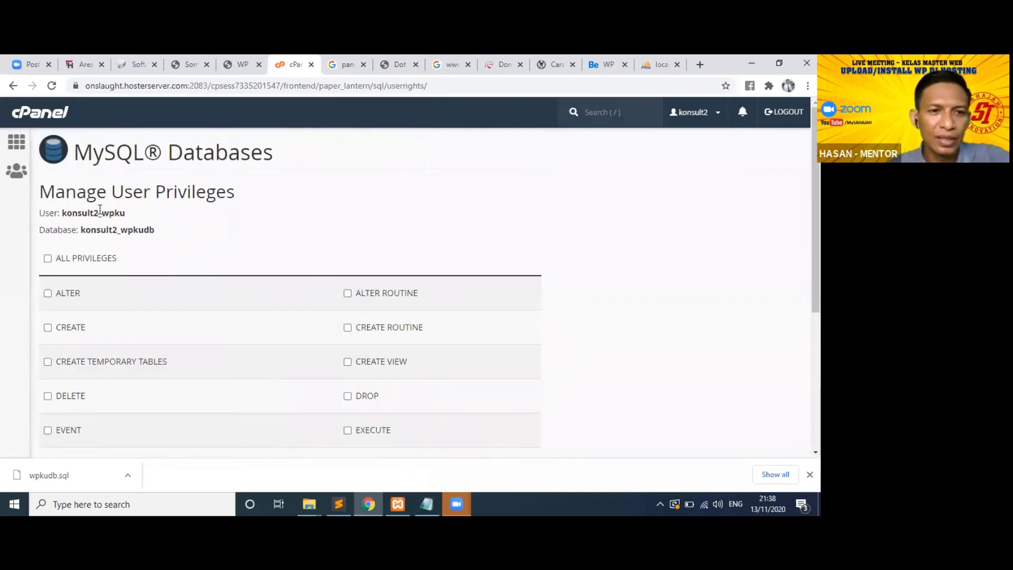
left_click(47, 259)
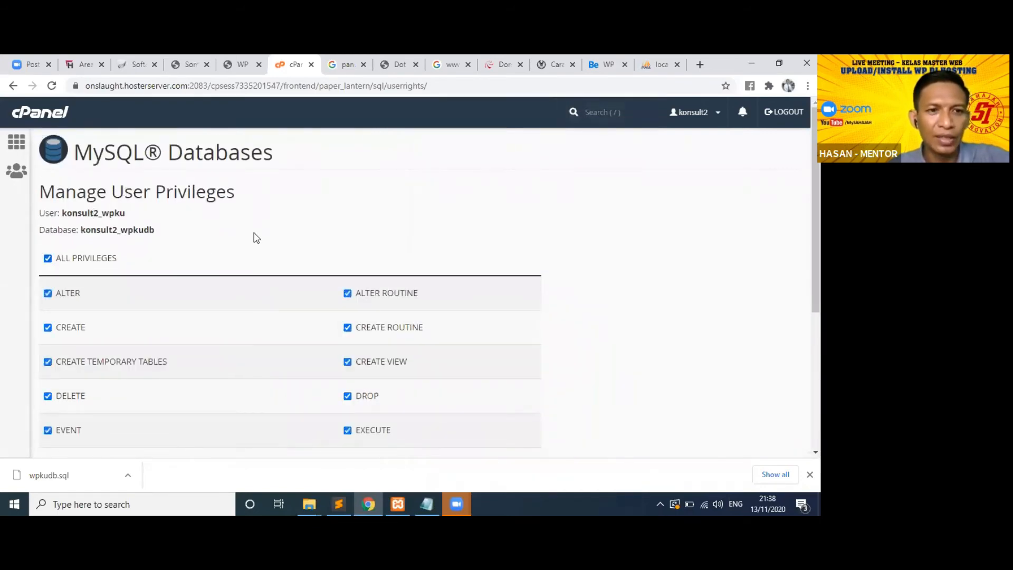
scroll(253, 236, "down", 5)
left_click(76, 376)
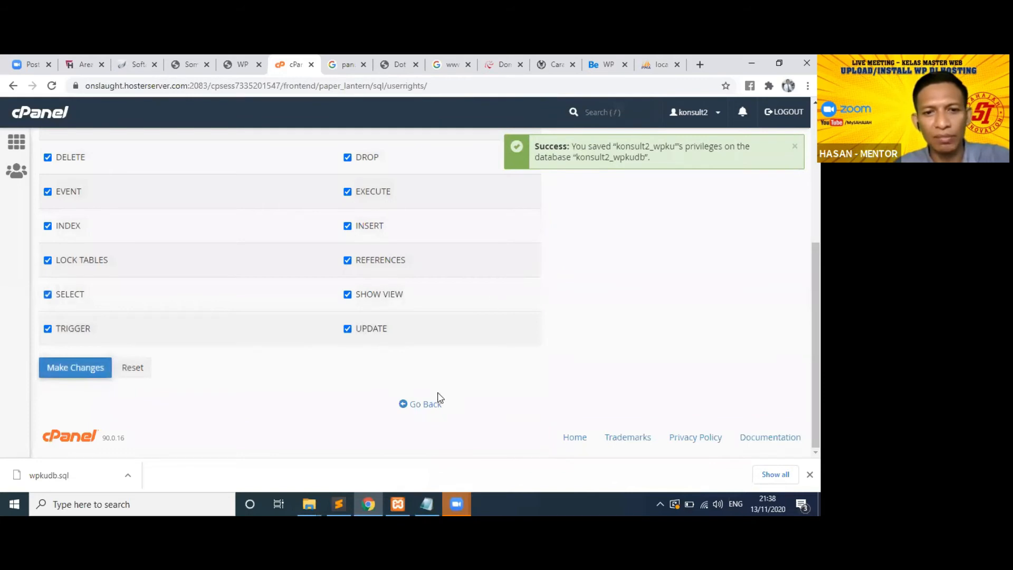
left_click(428, 404)
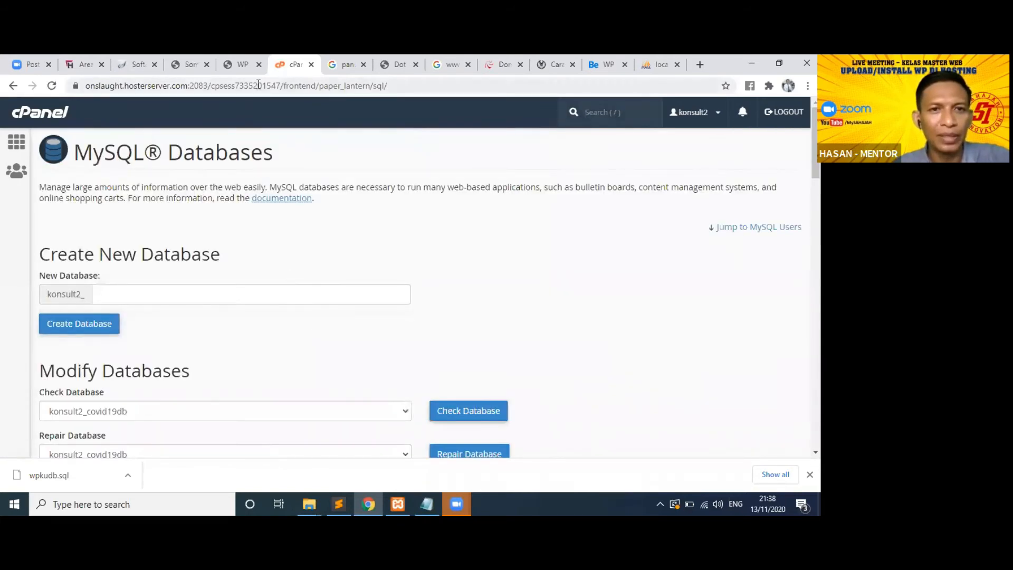
From cPanel home, launch phpMyAdmin and open the konsult2_wpkudb database
left_click(16, 141)
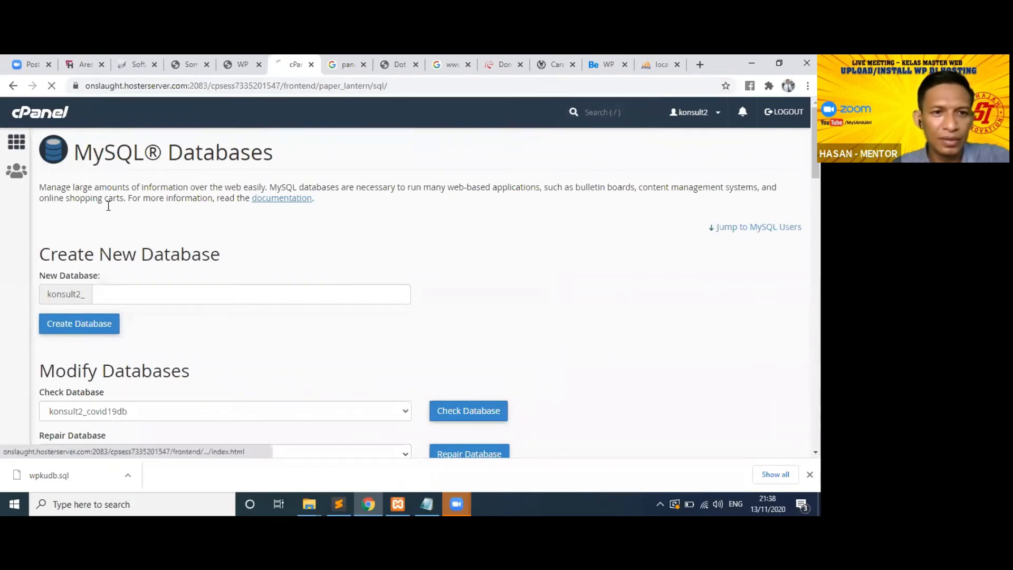
scroll(227, 264, "down", 3)
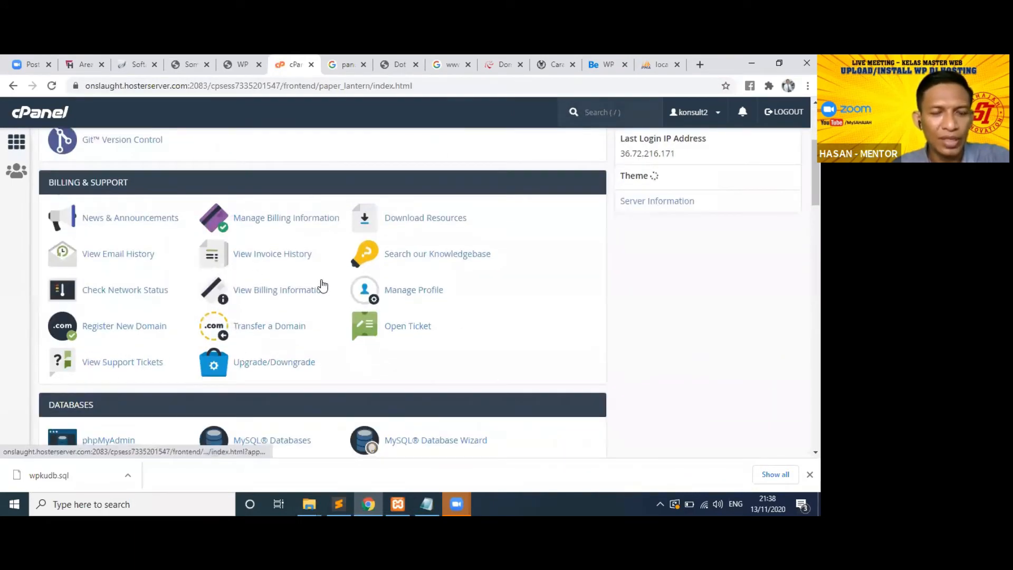
scroll(324, 285, "down", 1)
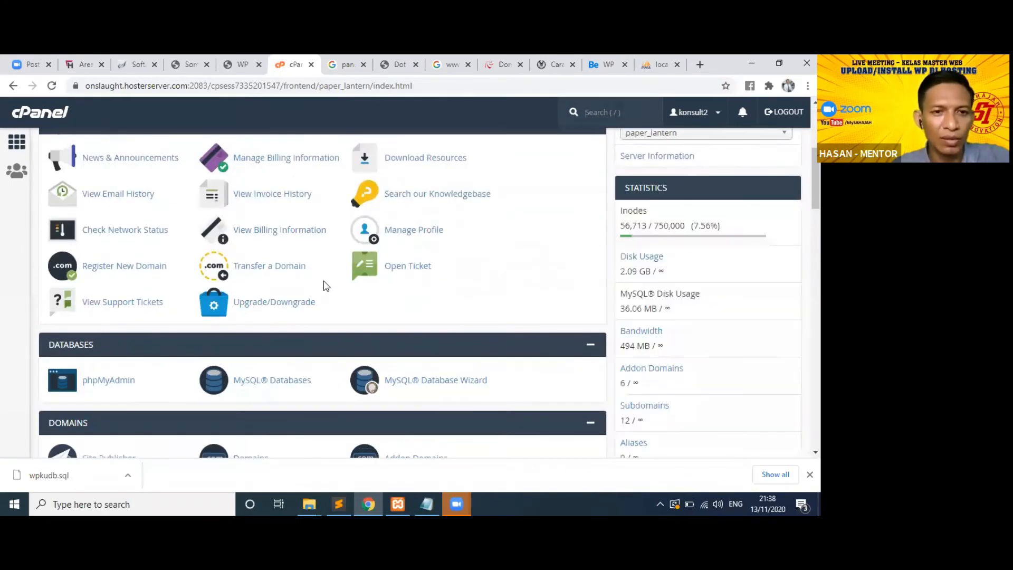
scroll(369, 309, "down", 3)
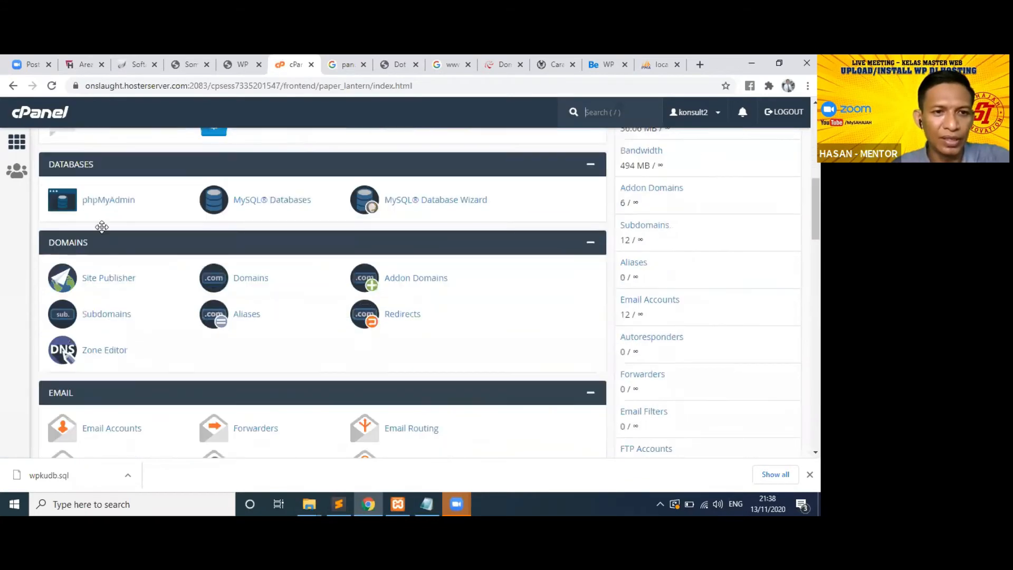
left_click(106, 202)
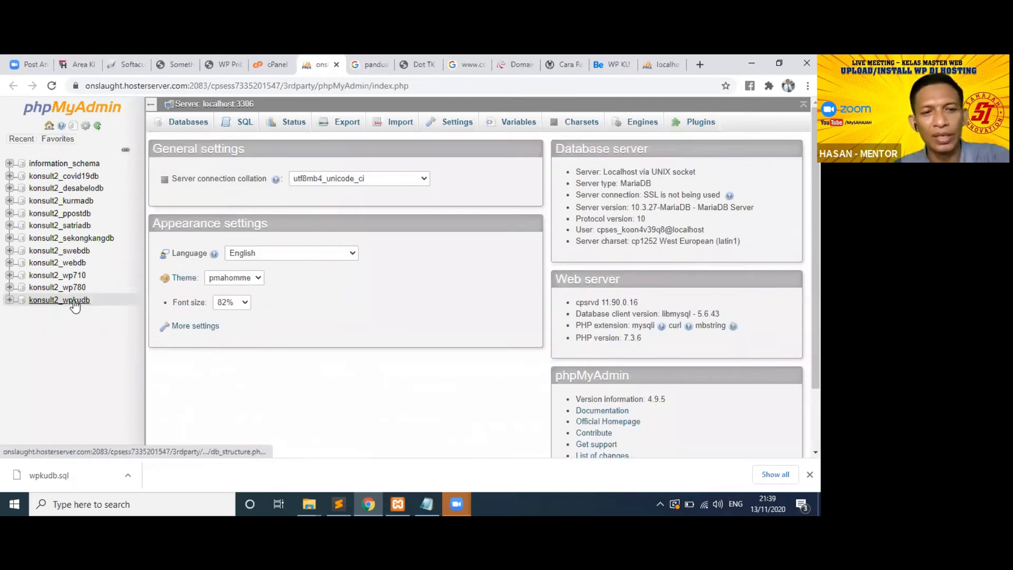
left_click(74, 301)
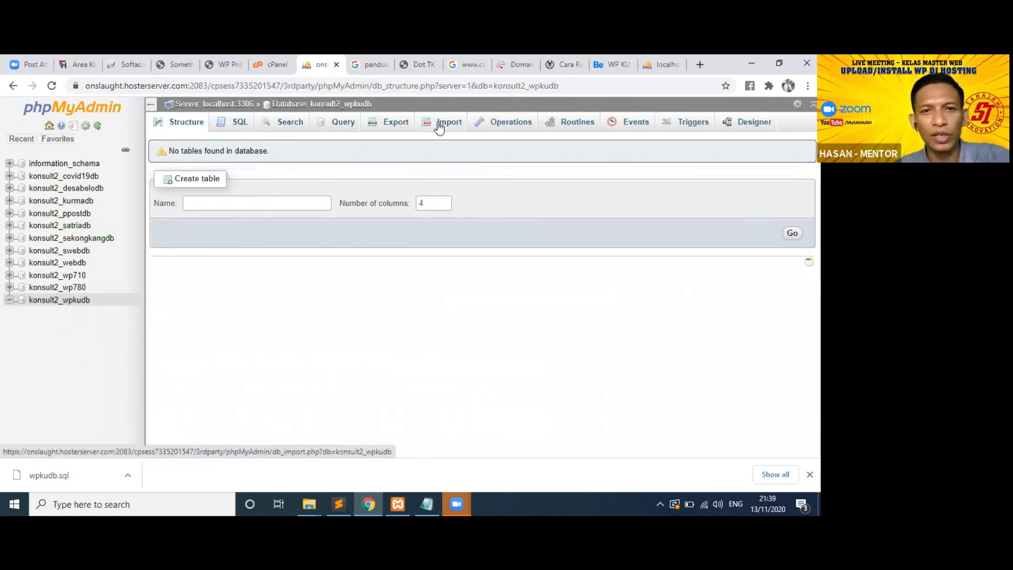
Import D:\Downloads\wpkudb.sql into konsult2_wpkudb
left_click(441, 125)
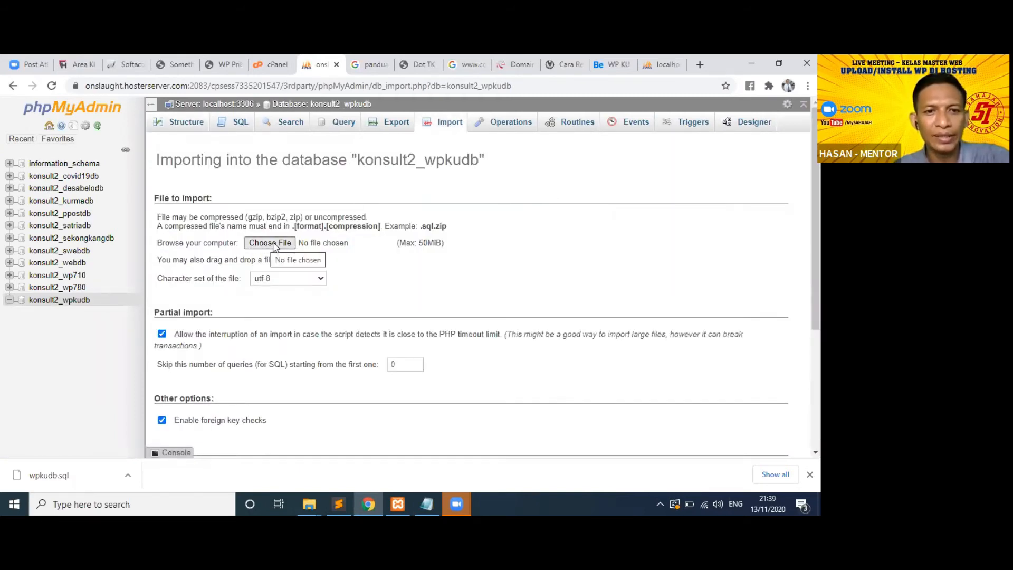
left_click(267, 246)
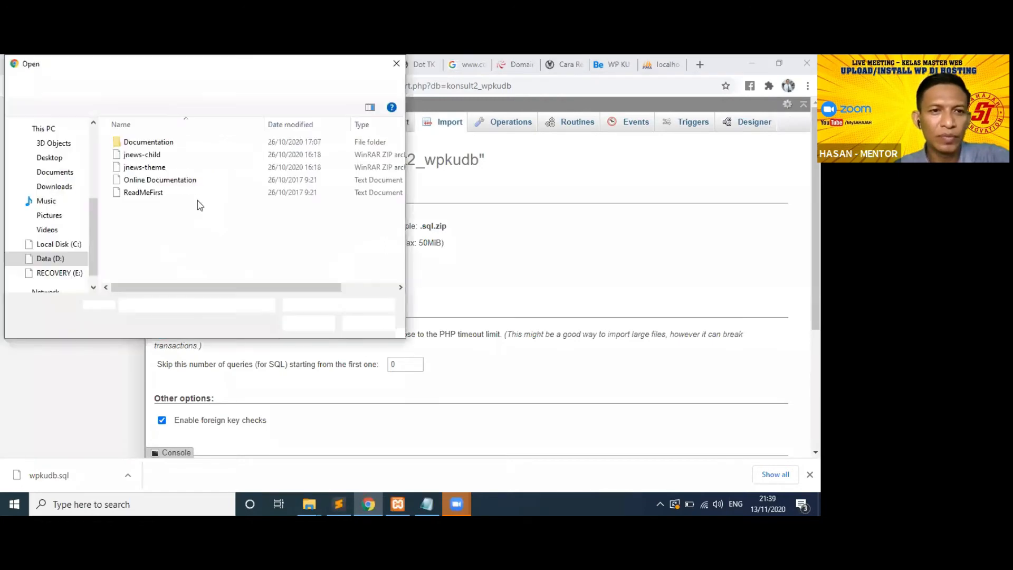
left_click(53, 260)
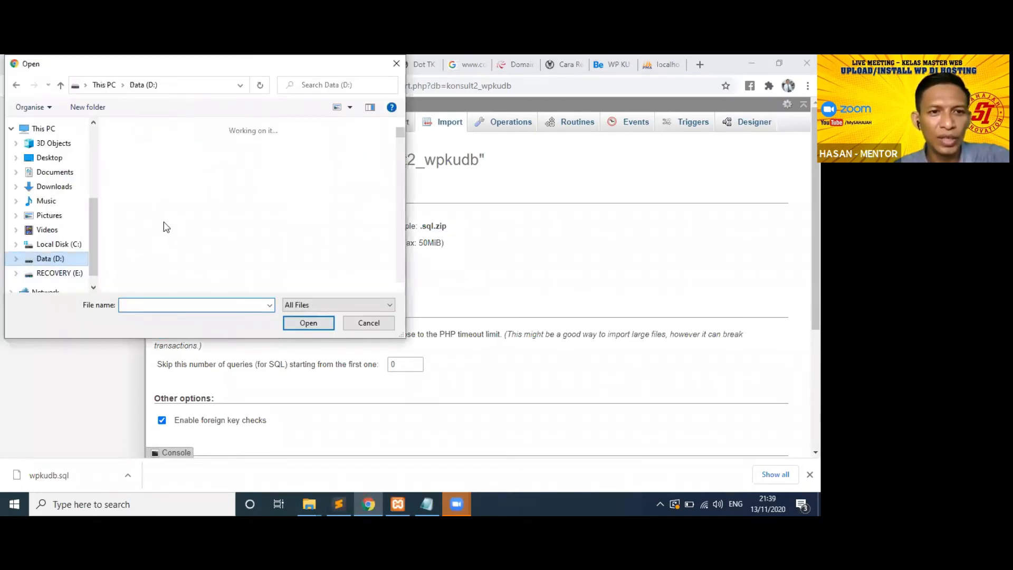
double_click(363, 138)
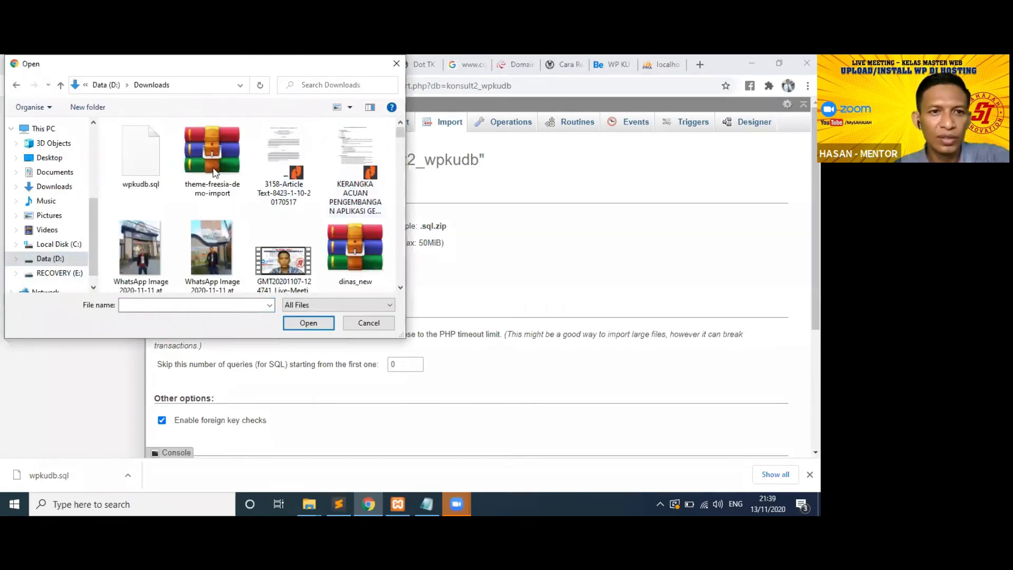
double_click(148, 164)
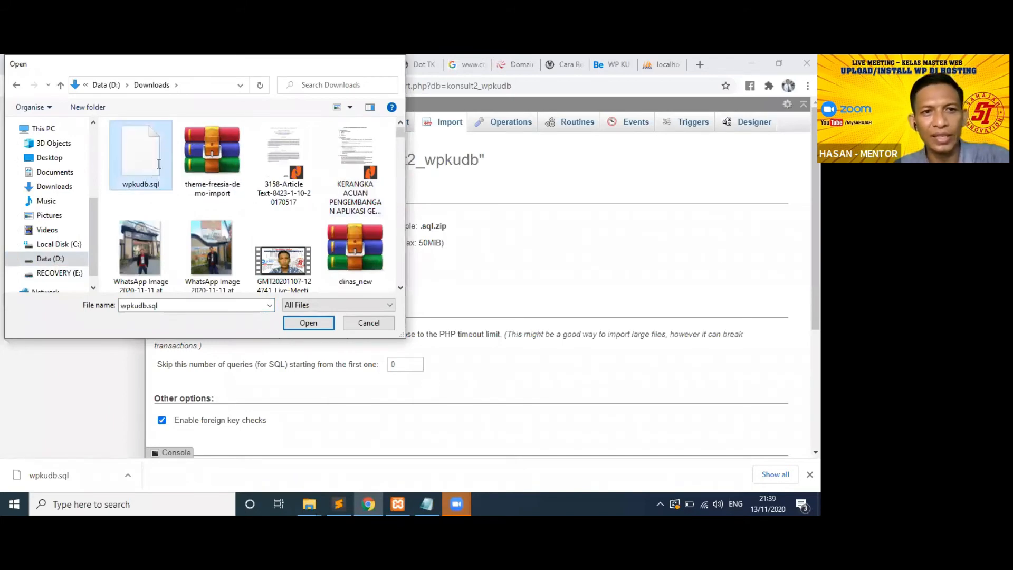
scroll(391, 261, "down", 4)
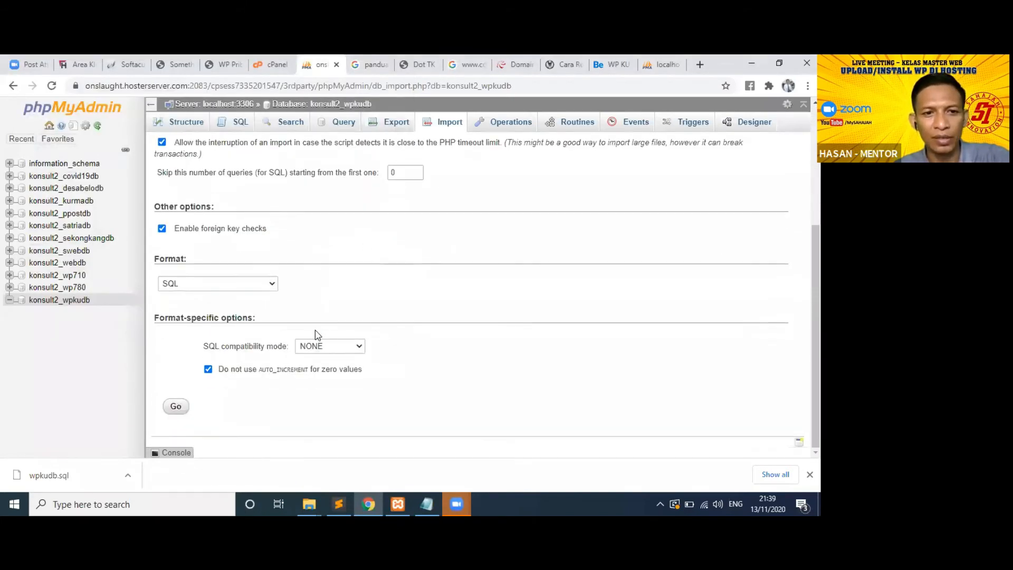
left_click(175, 407)
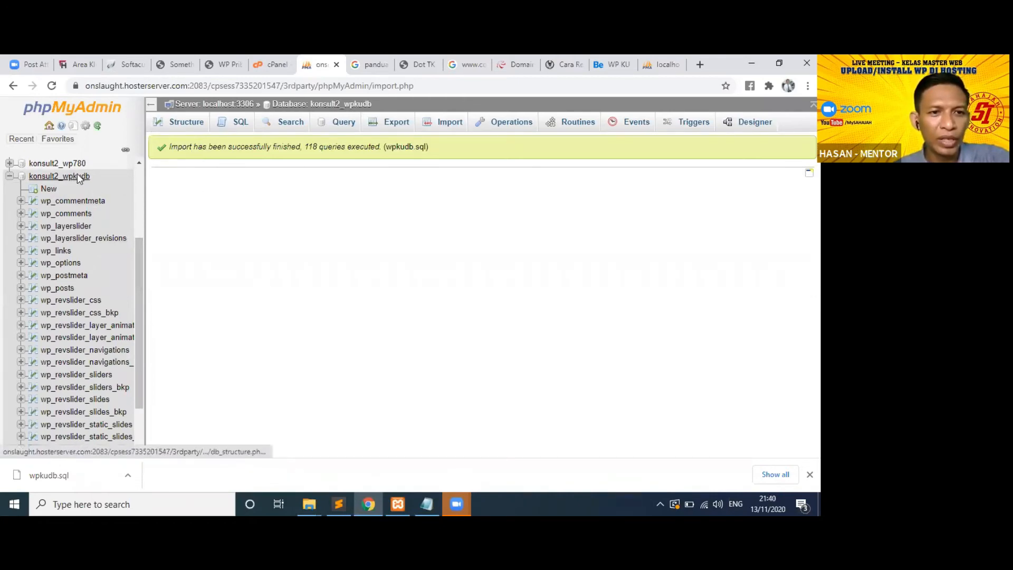
Browse the wp_posts rows to verify the import, then return to the table list
left_click(67, 288)
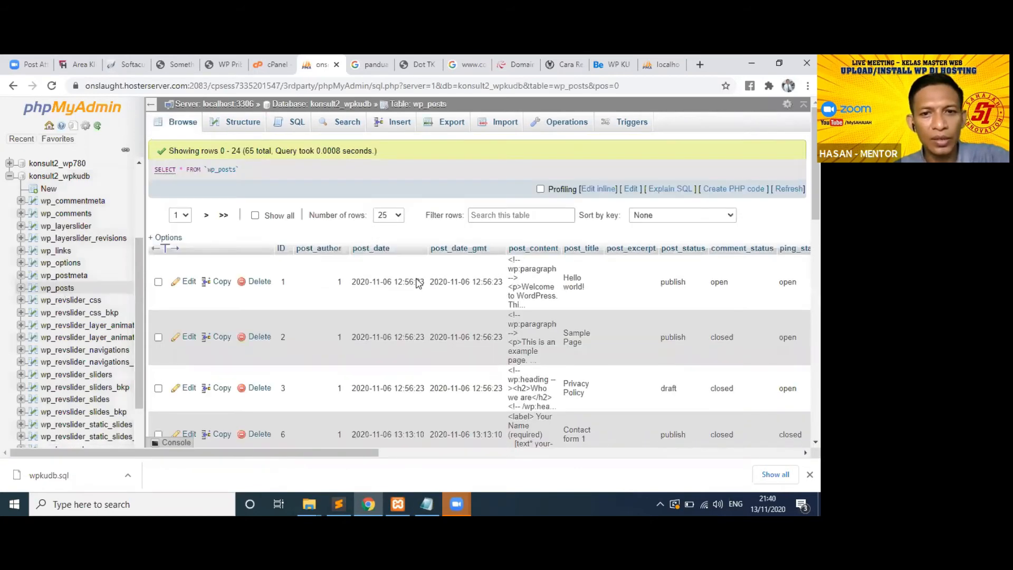
scroll(456, 287, "down", 8)
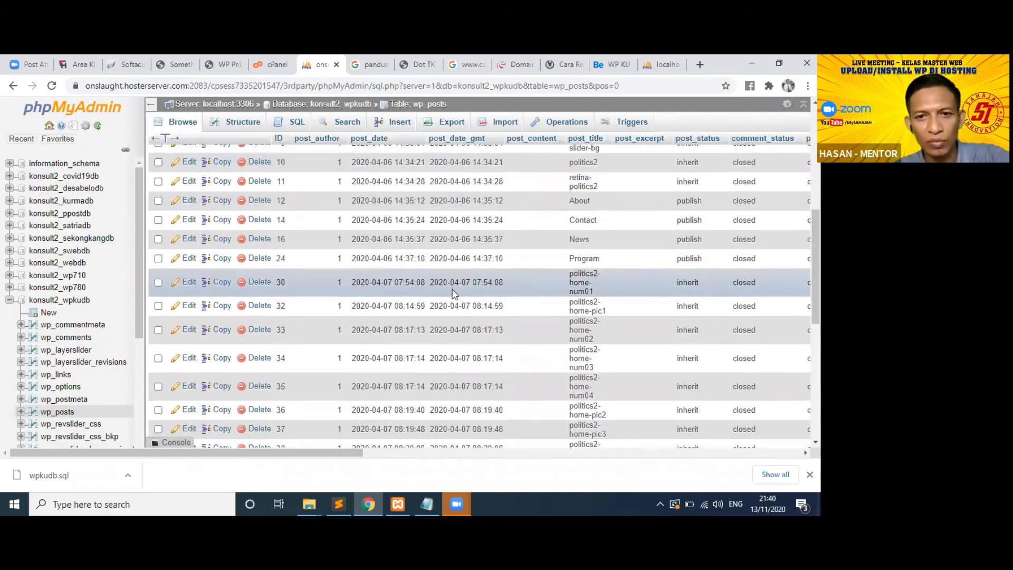
scroll(454, 294, "down", 1)
left_click(59, 299)
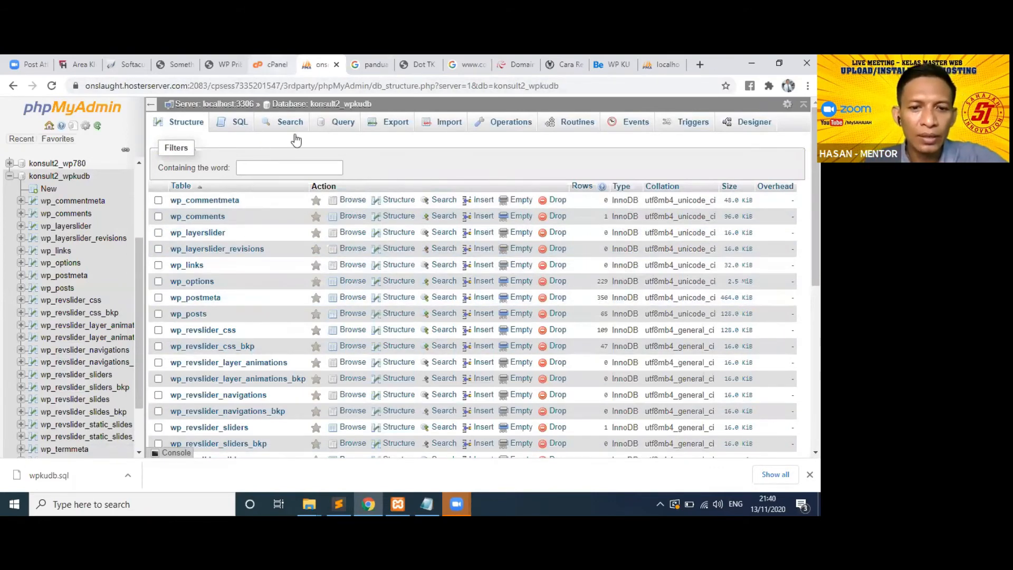
Open Notepad and copy the database name konsult2_wpkudb from phpMyAdmin
left_click(14, 502)
type("not")
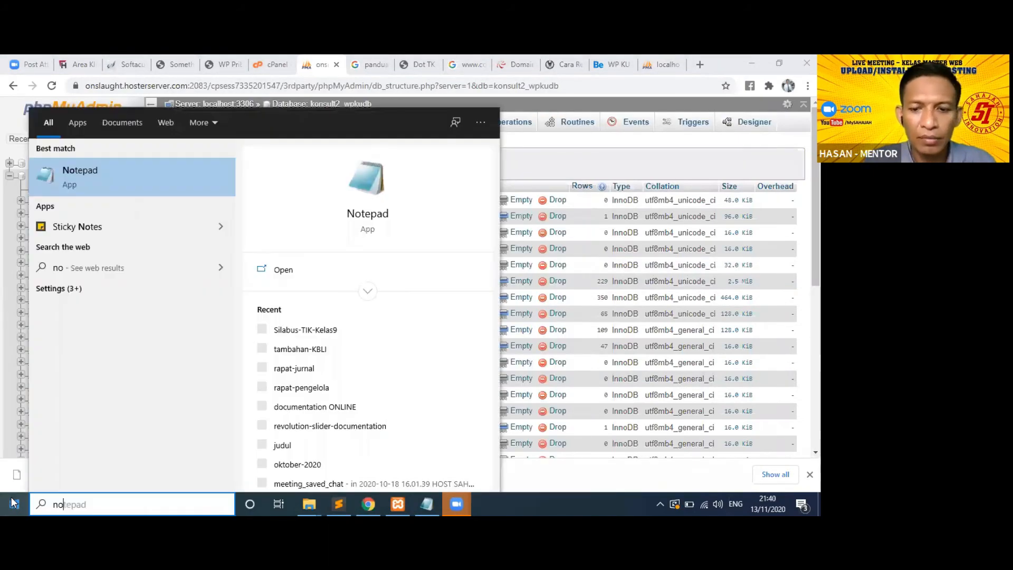
key("Return")
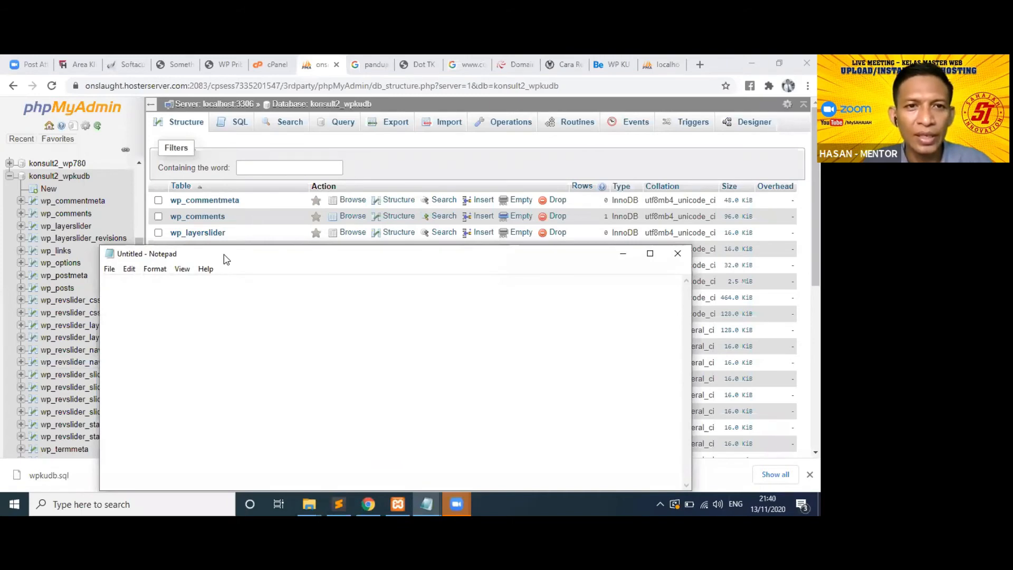
left_click_drag(226, 258, 287, 241)
left_click_drag(384, 107, 314, 103)
key("ctrl+c")
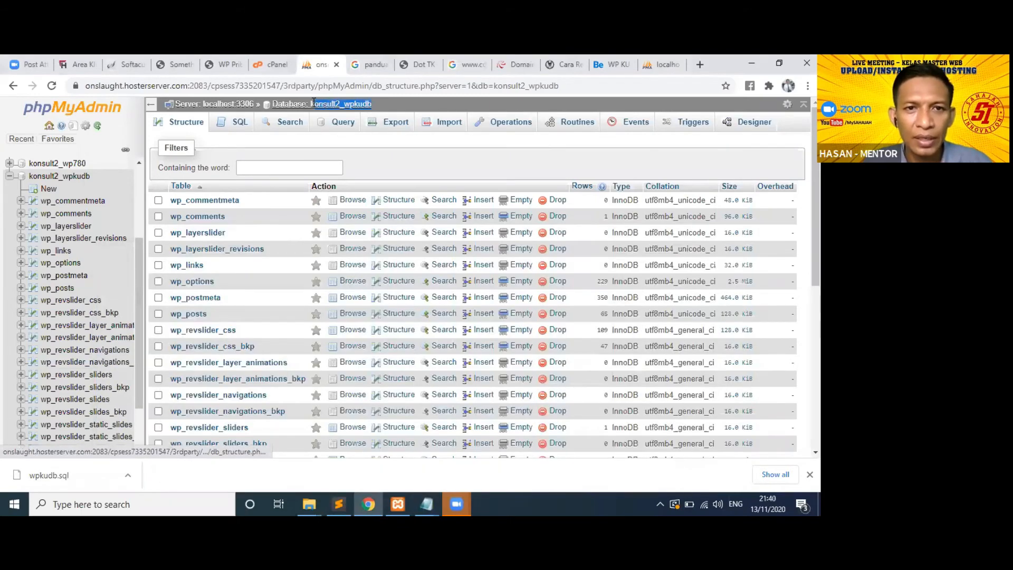
Note db konsult2_wpkudb, user konsult2_wpku and the user's password in Notepad
left_click(427, 504)
left_click(488, 452)
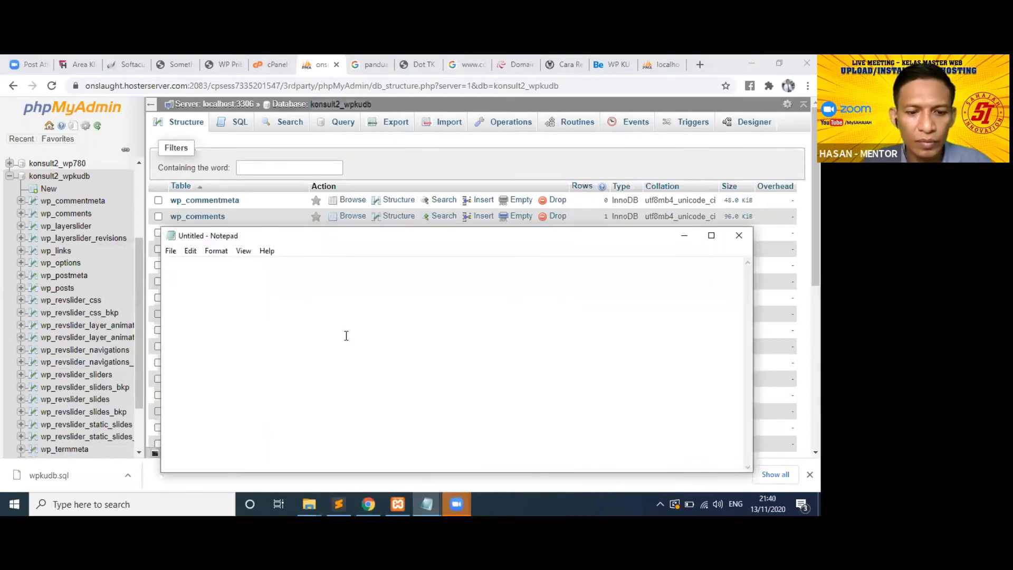
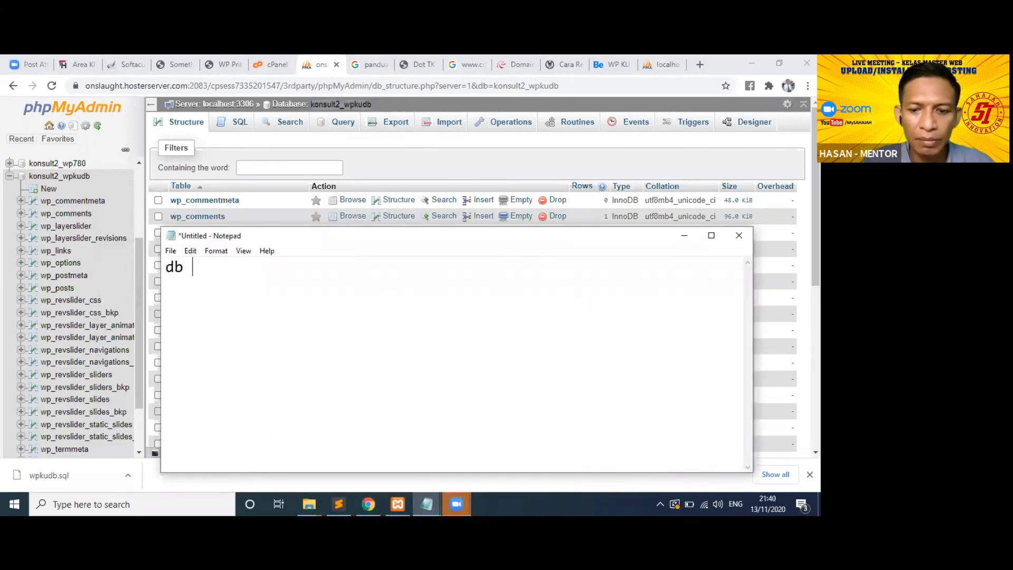
key("ctrl+v")
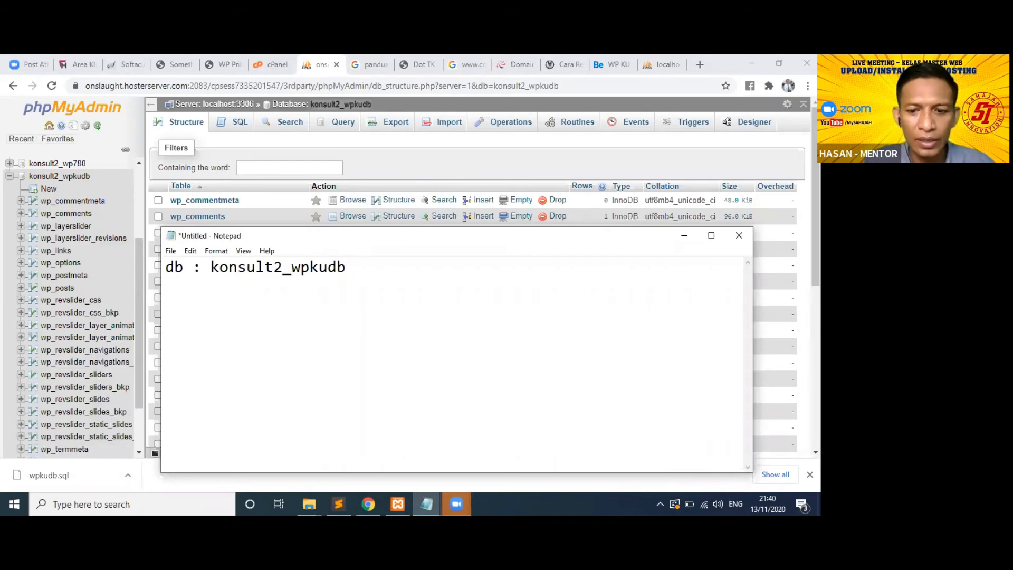
key("Return")
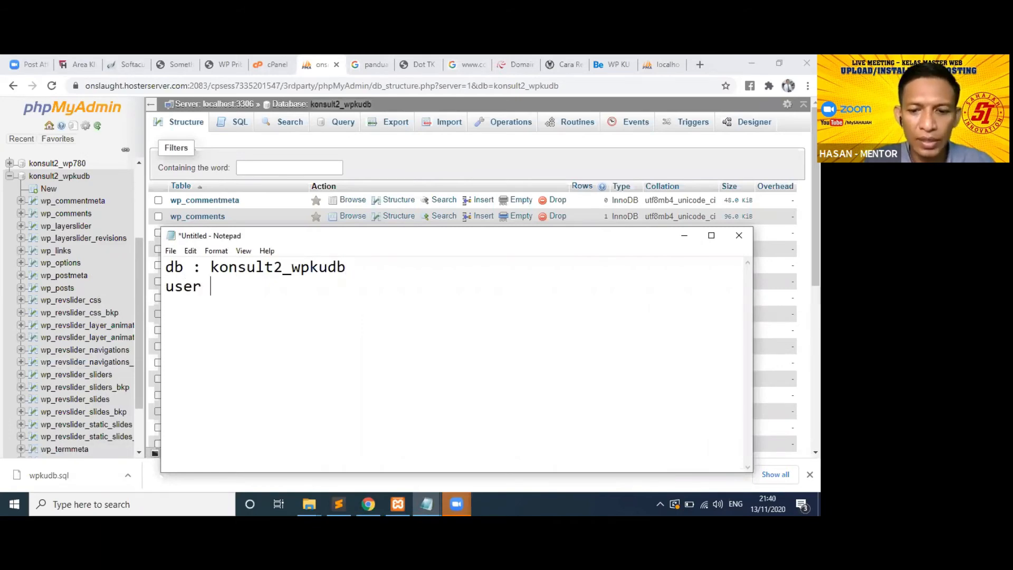
key("ctrl+v")
key("BackSpace")
key("BackSpace")
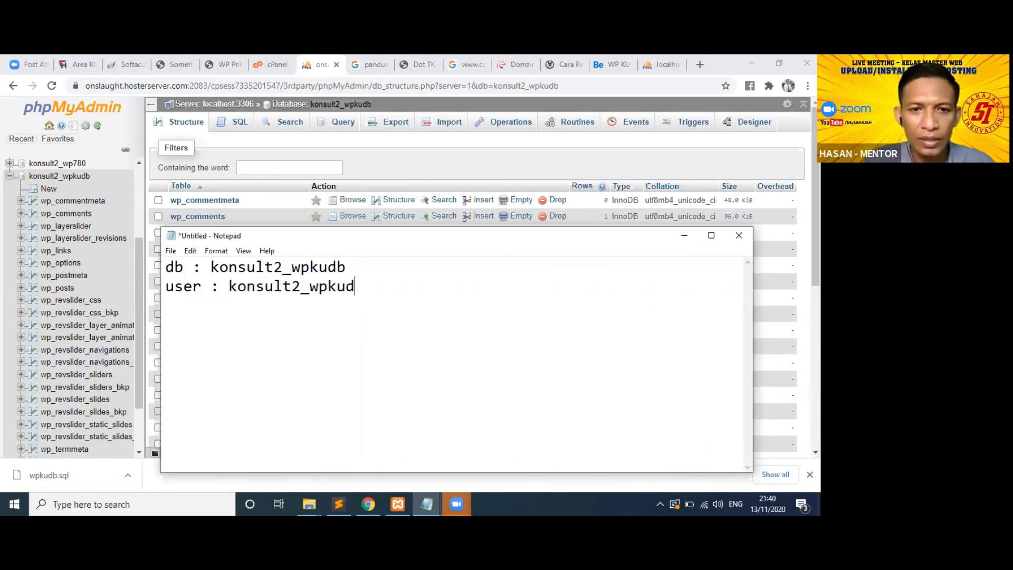
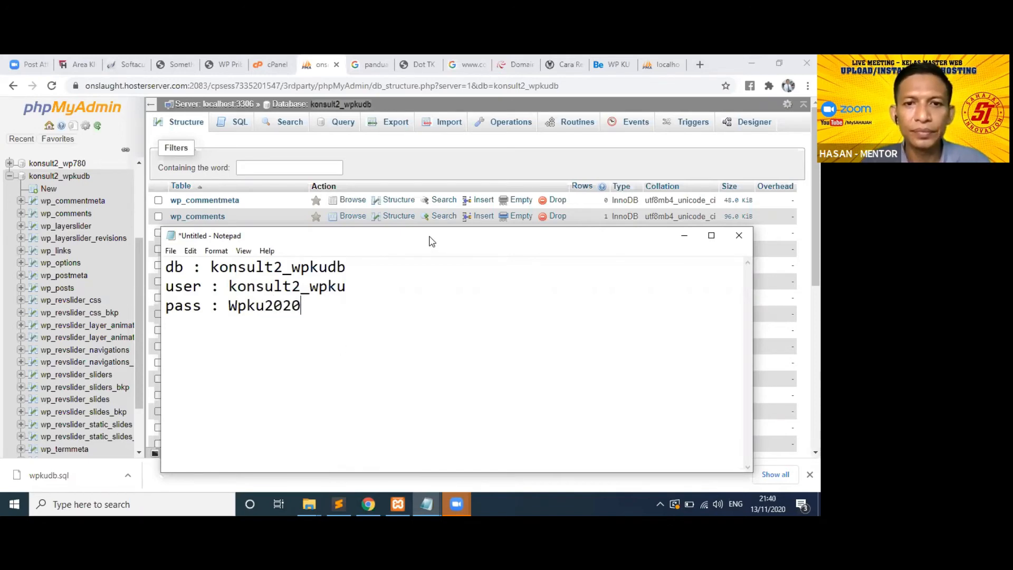
Minimize the note and bring the browser with phpMyAdmin back
left_click_drag(431, 241, 323, 187)
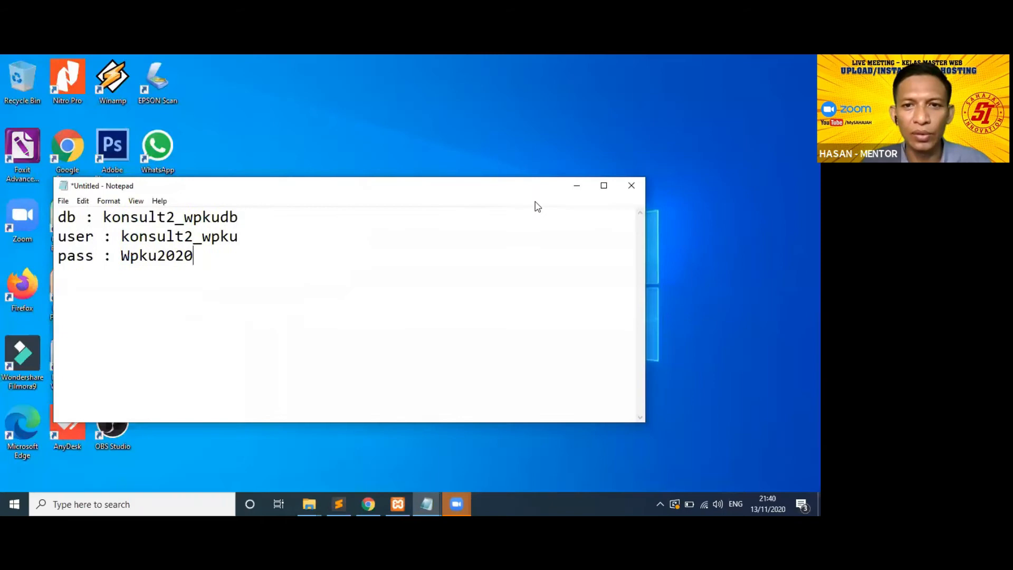
left_click(577, 185)
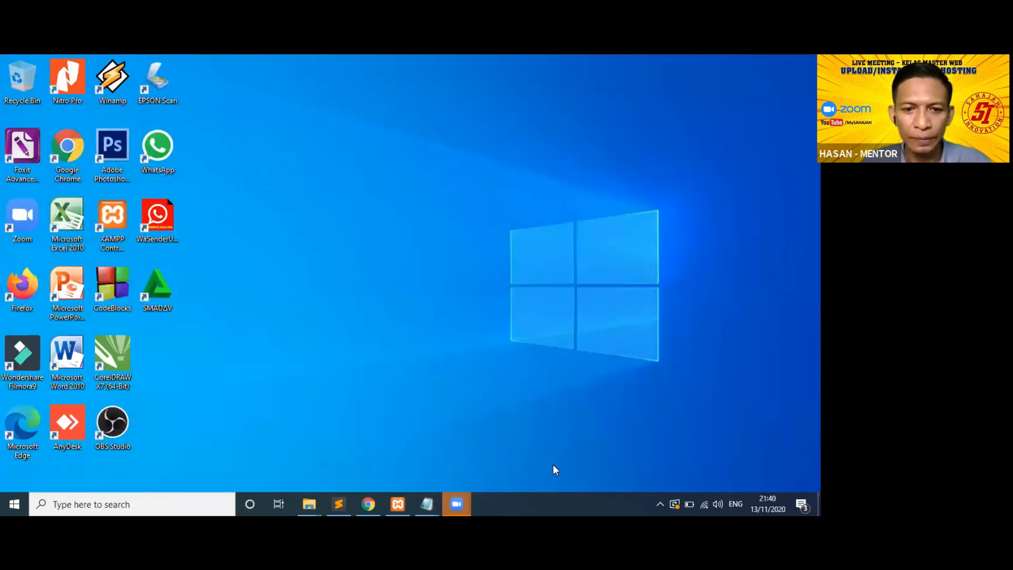
left_click(362, 501)
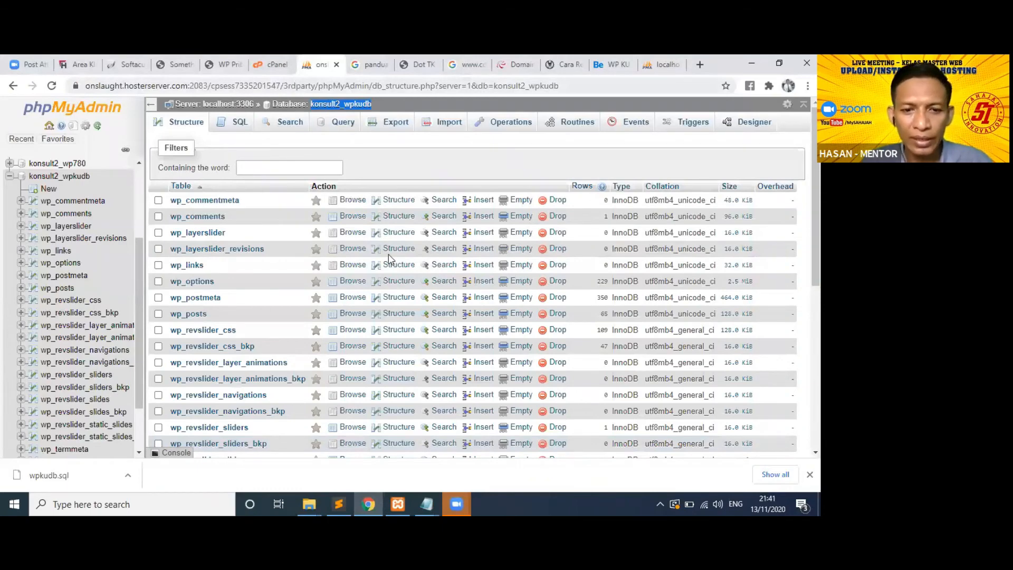
left_click(309, 504)
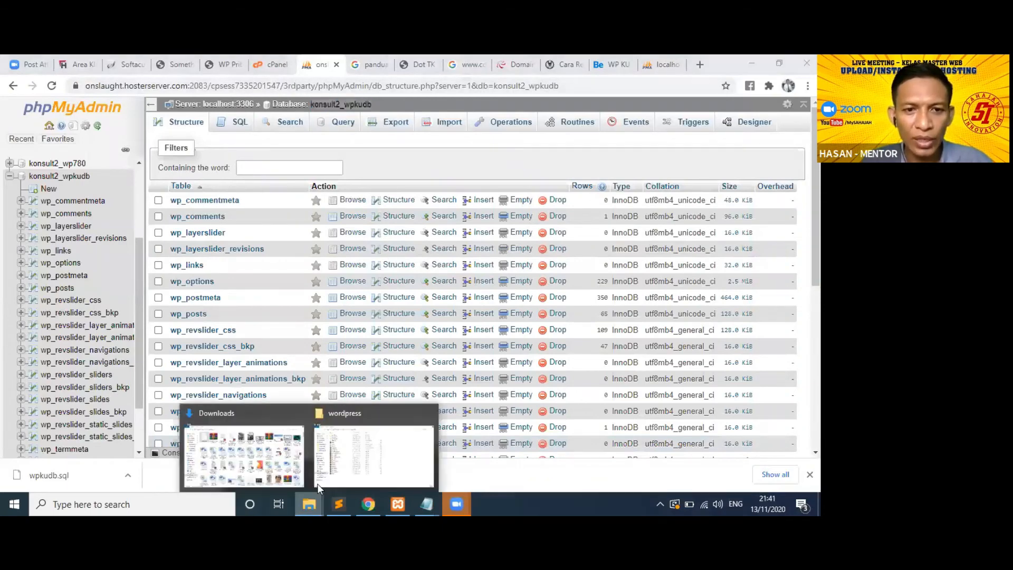
left_click(345, 463)
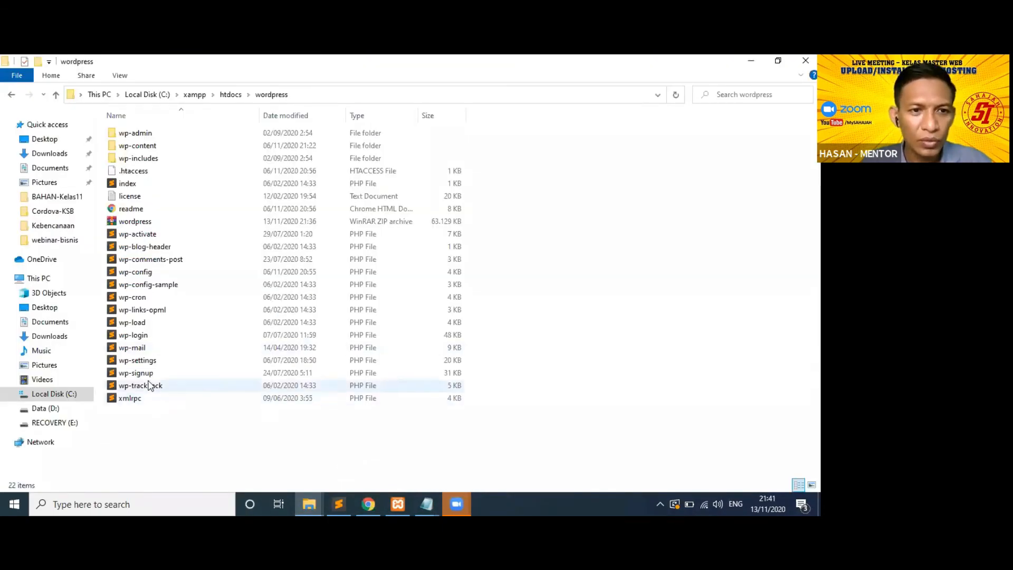
left_click(148, 224)
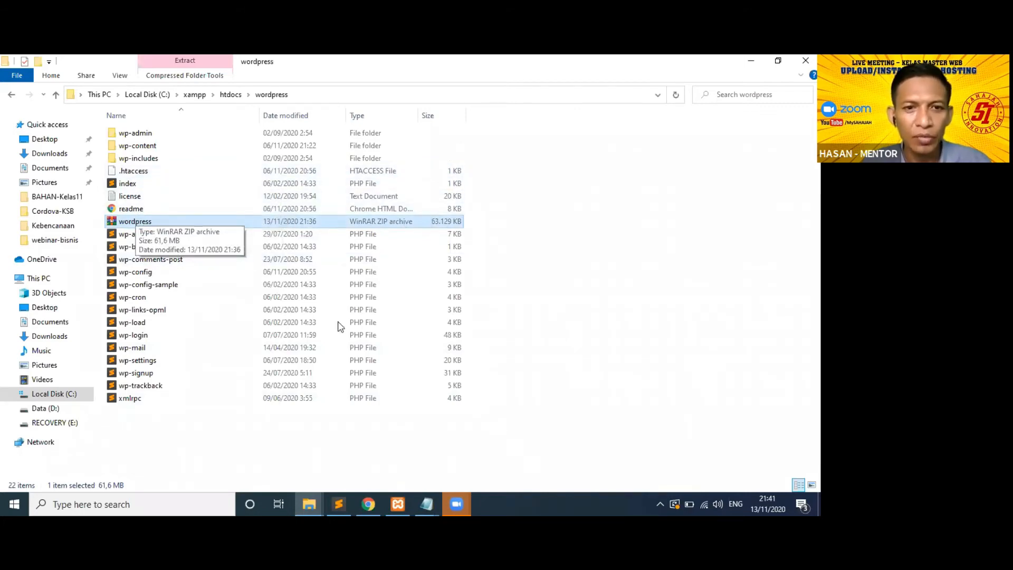
key("alt+Tab")
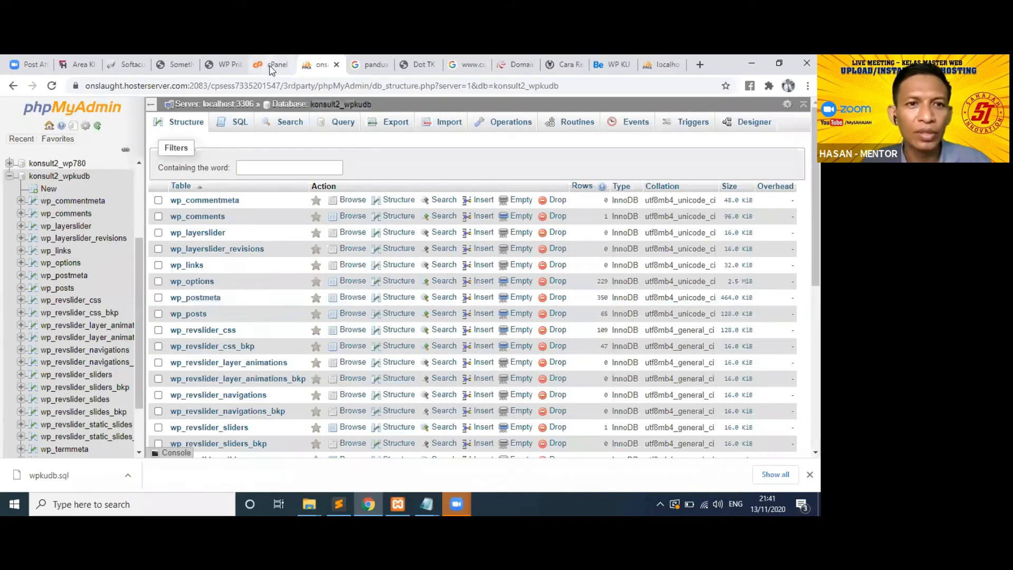
Open cPanel File Manager at the wp.sahajah.com folder
left_click(270, 65)
scroll(153, 207, "up", 10)
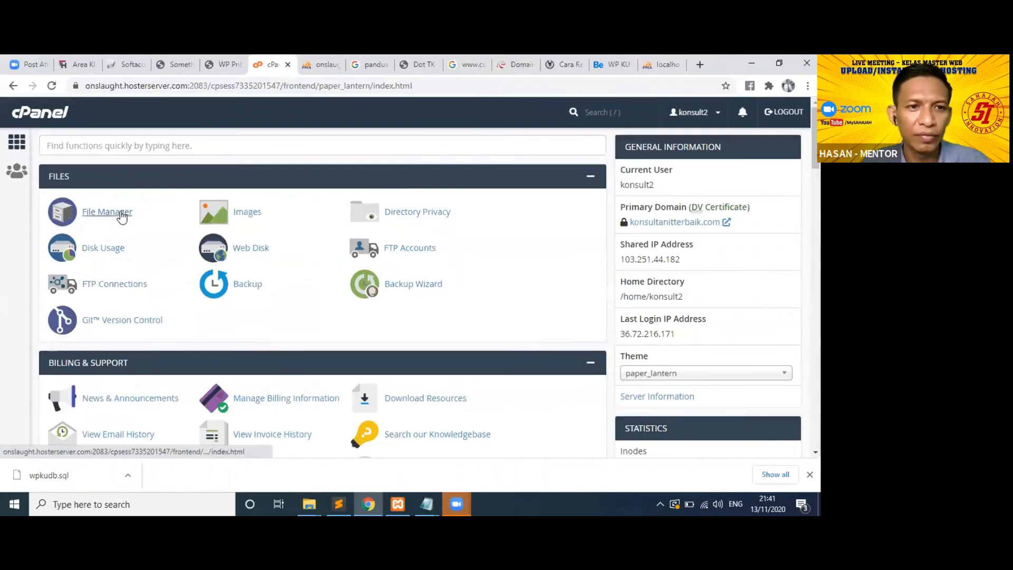
left_click(117, 213)
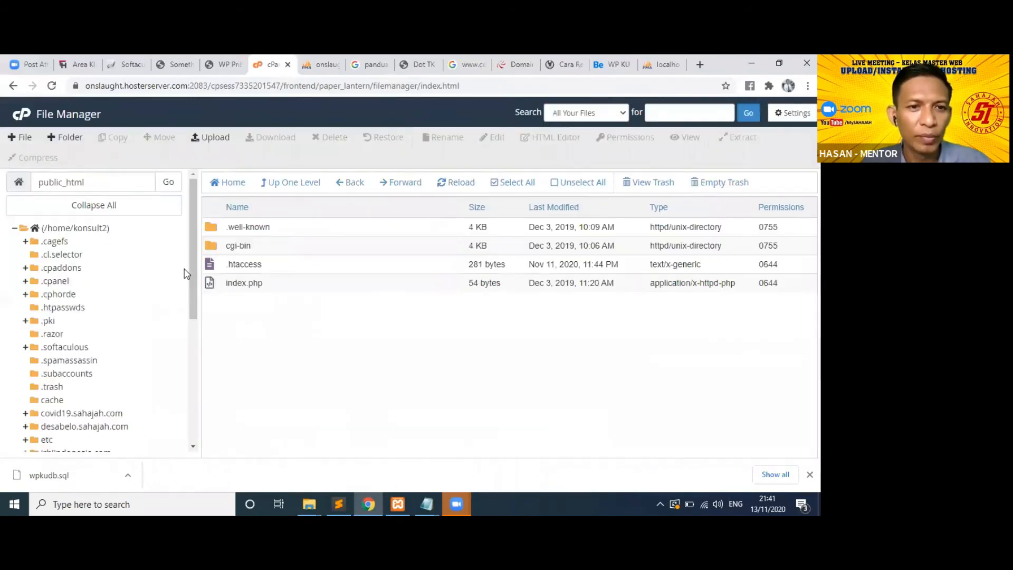
scroll(169, 351, "down", 3)
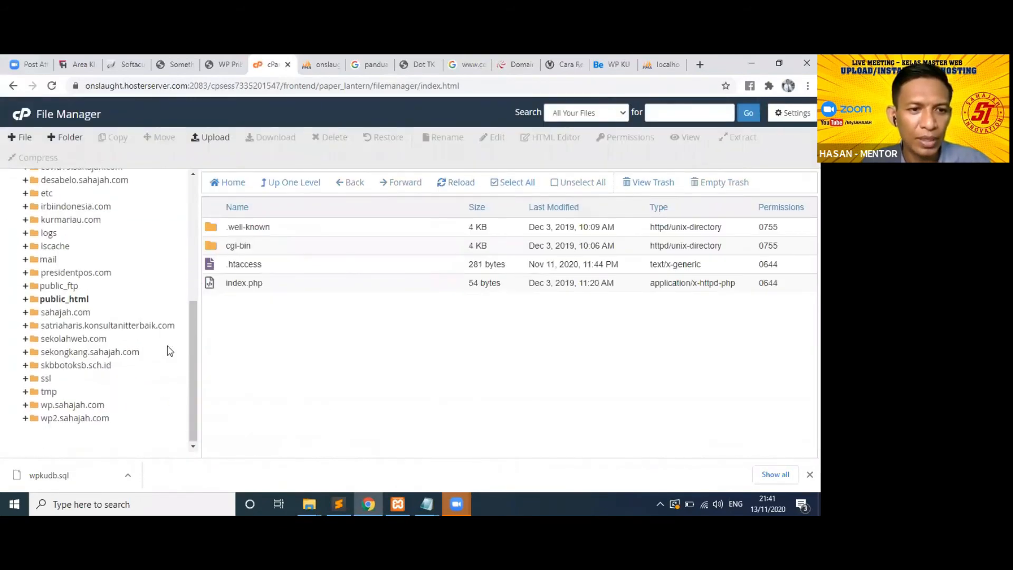
left_click(67, 402)
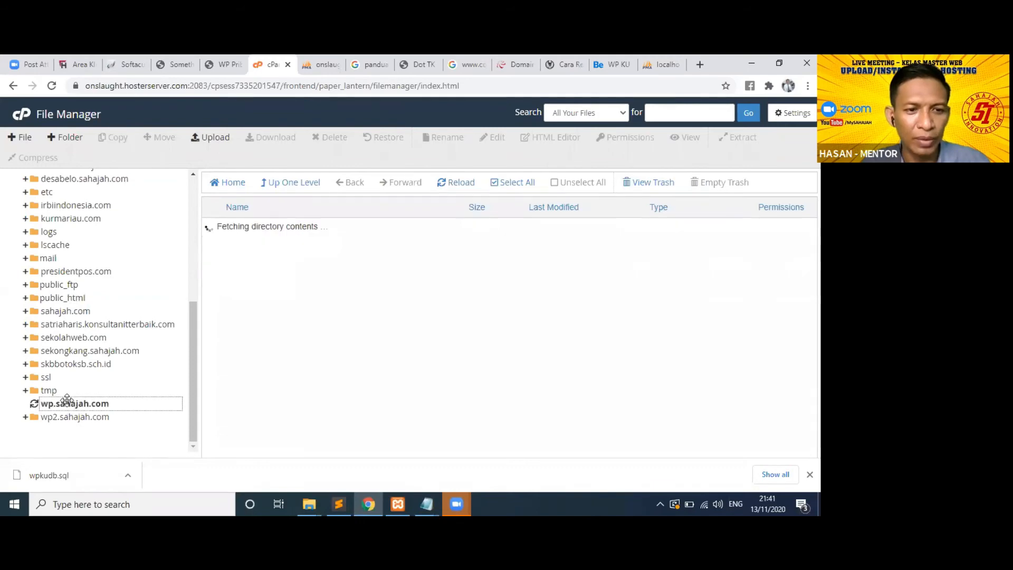
Select every file and folder in wp.sahajah.com and delete them permanently, skipping the trash
scroll(260, 294, "down", 1)
scroll(262, 301, "up", 1)
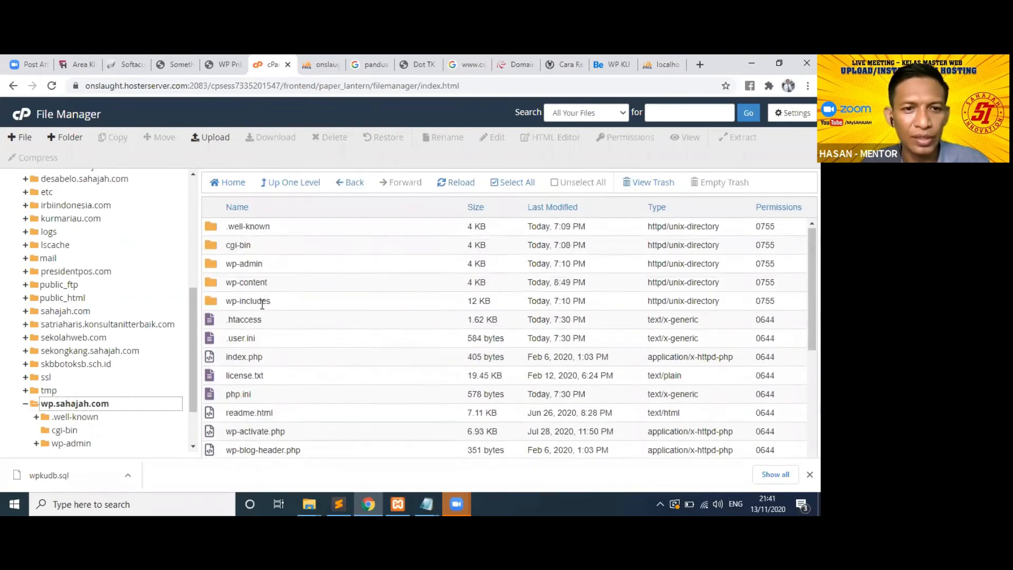
left_click(246, 280)
key("ctrl+a")
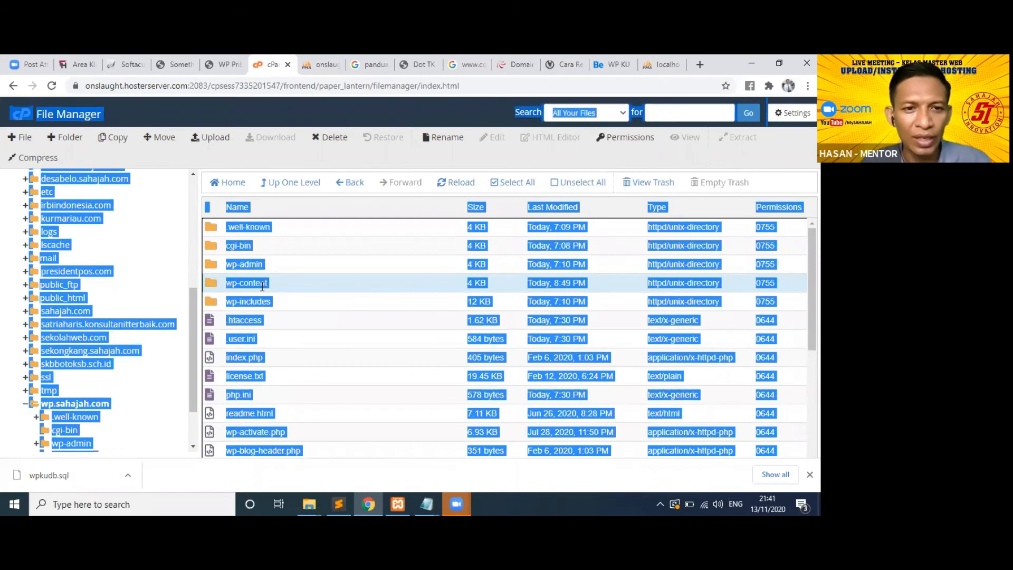
left_click(272, 279)
left_click(304, 250)
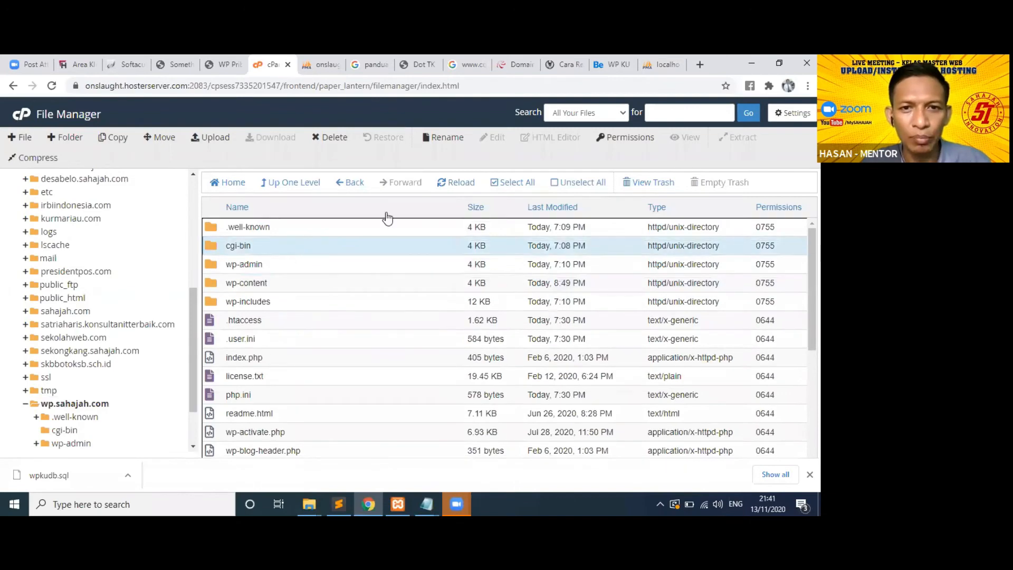
left_click(511, 182)
scroll(349, 309, "down", 4)
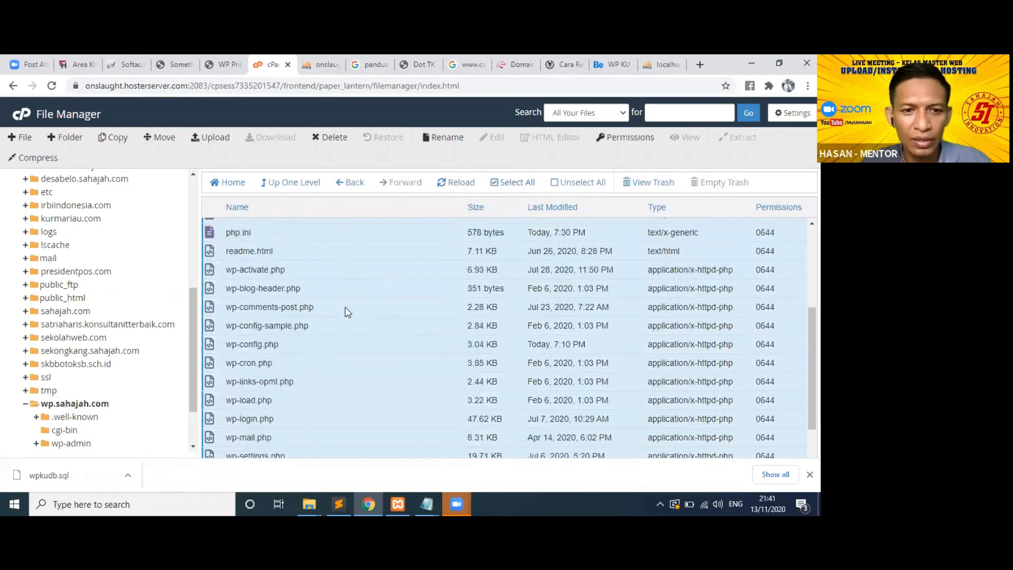
scroll(346, 309, "up", 4)
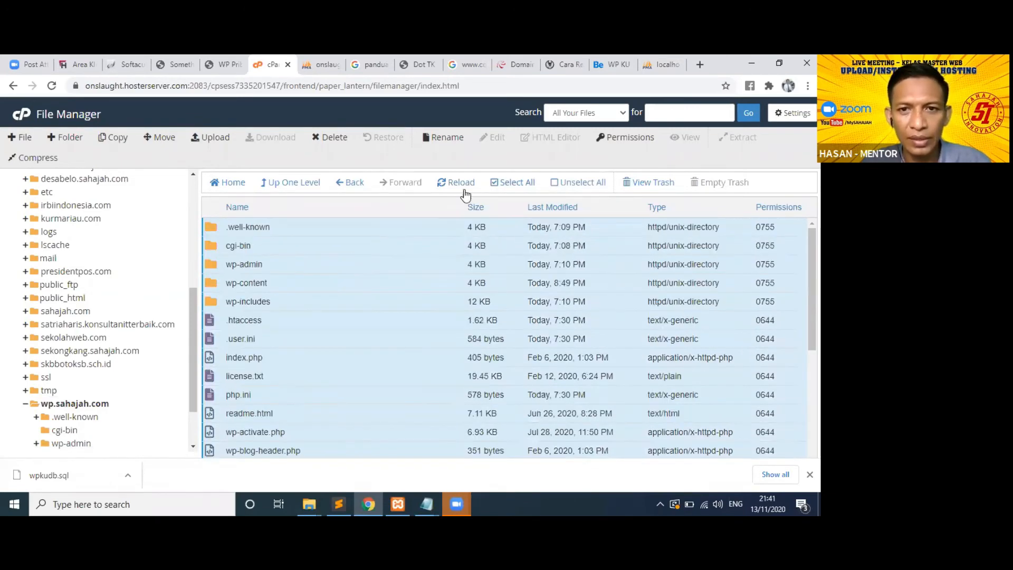
left_click(330, 137)
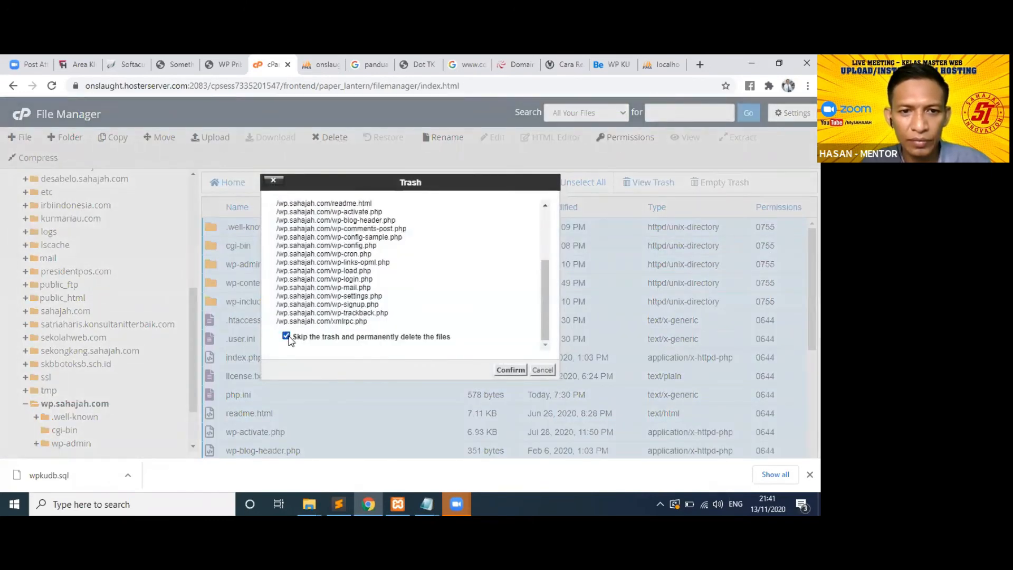
left_click(498, 369)
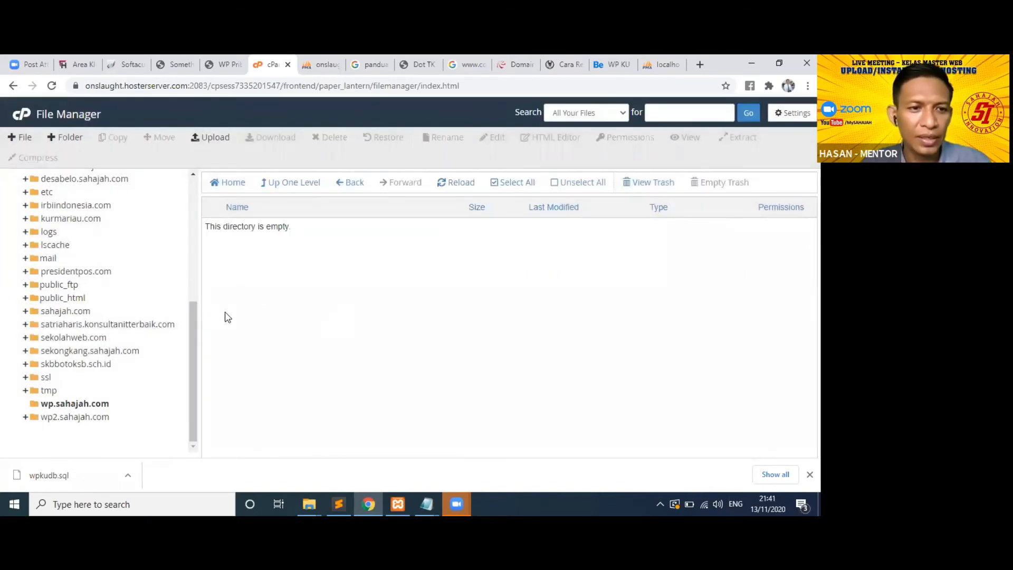
left_click(215, 138)
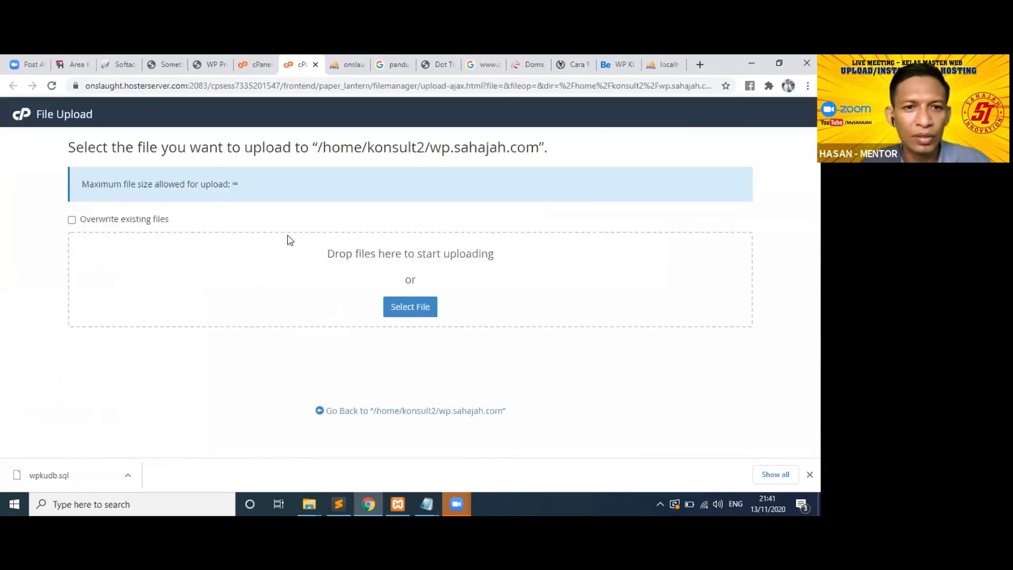
Start uploading C:\xampp\htdocs\wordpress\wordpress.zip to wp.sahajah.com
left_click(386, 306)
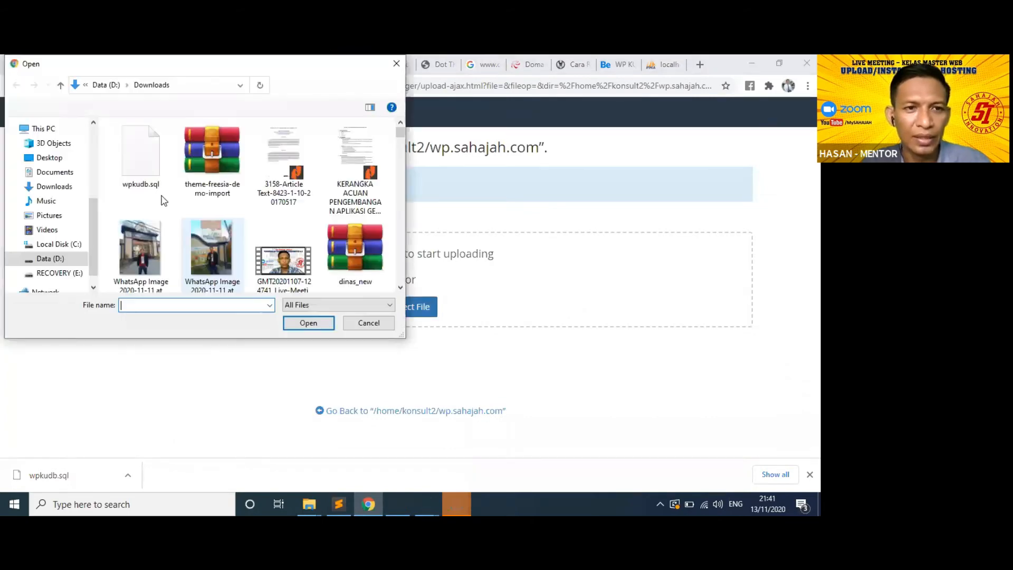
left_click(59, 244)
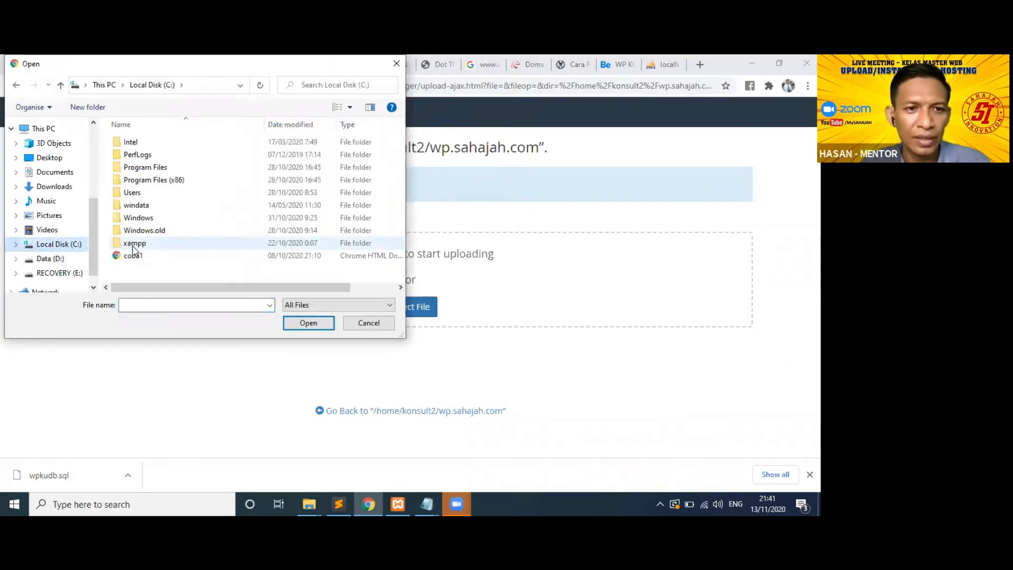
double_click(135, 243)
double_click(137, 205)
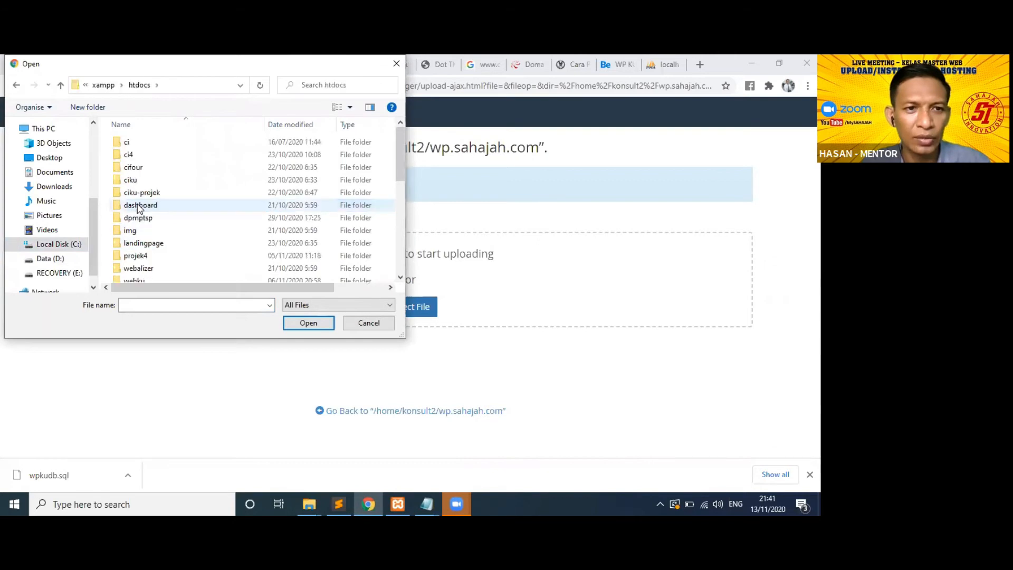
scroll(136, 266, "down", 1)
double_click(136, 264)
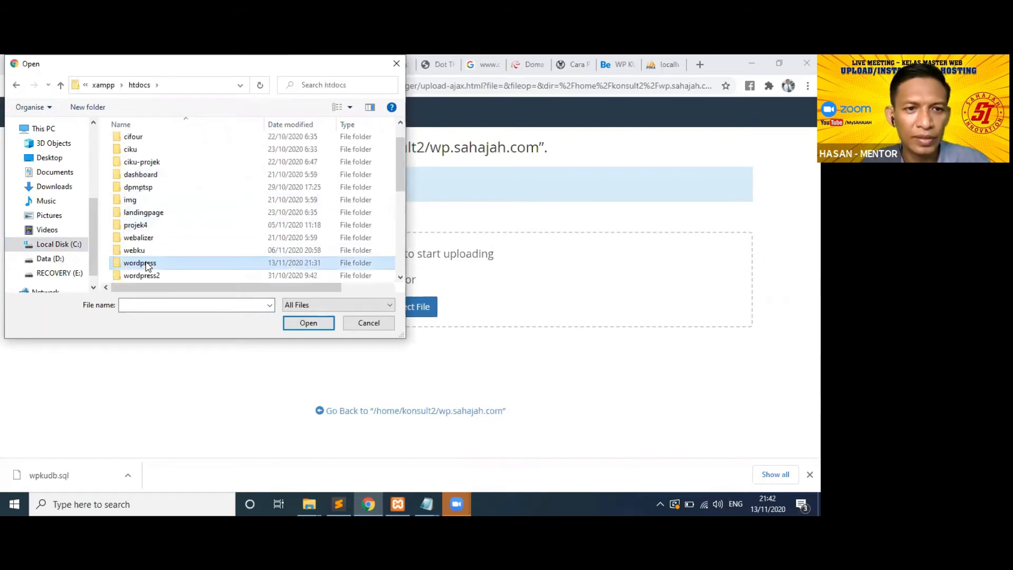
double_click(148, 230)
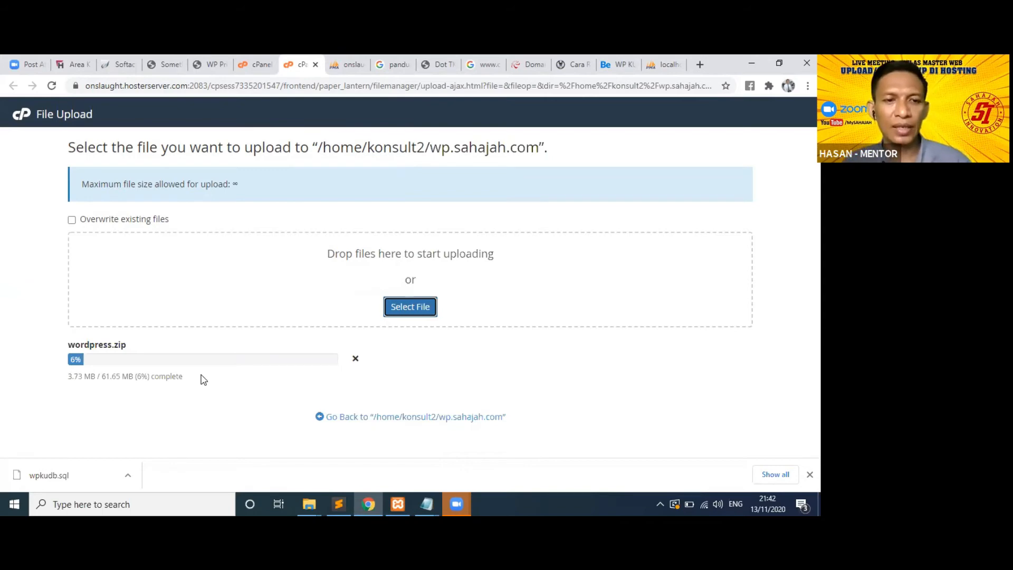
left_click(260, 66)
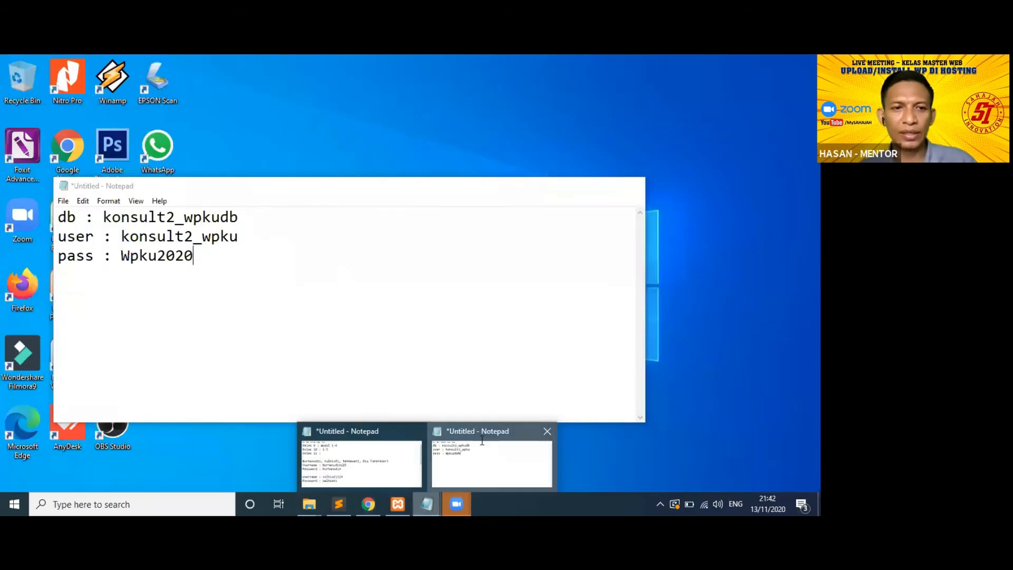
Add a wp.sahajah.com line to the Notepad note, then minimize it
left_click(492, 456)
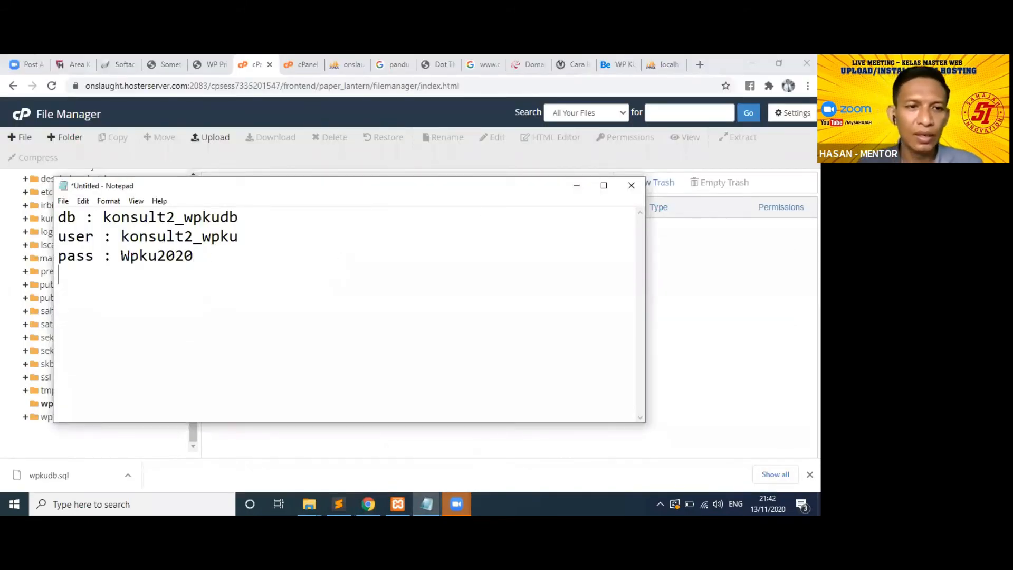
type("wp")
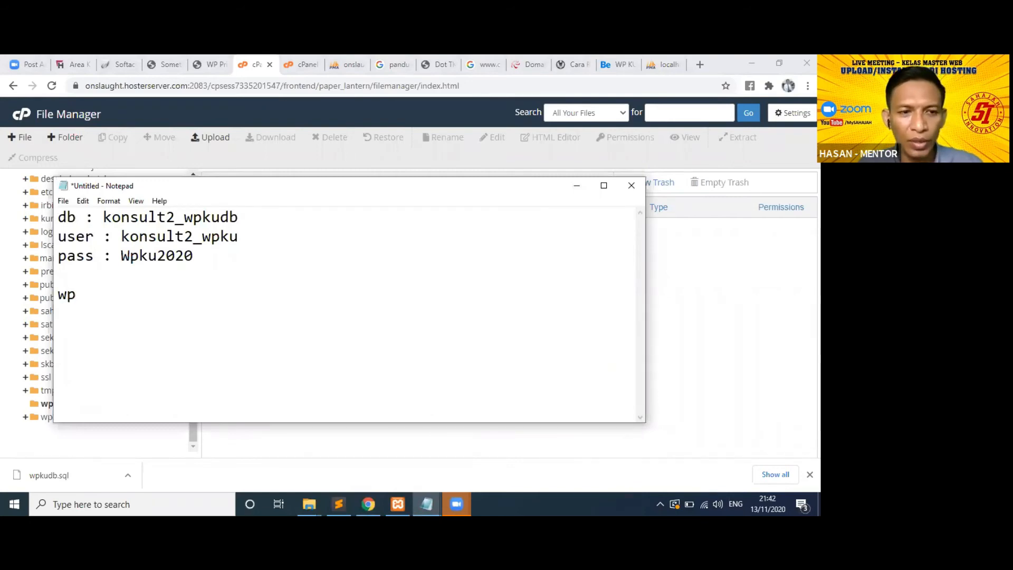
type(".sahajah")
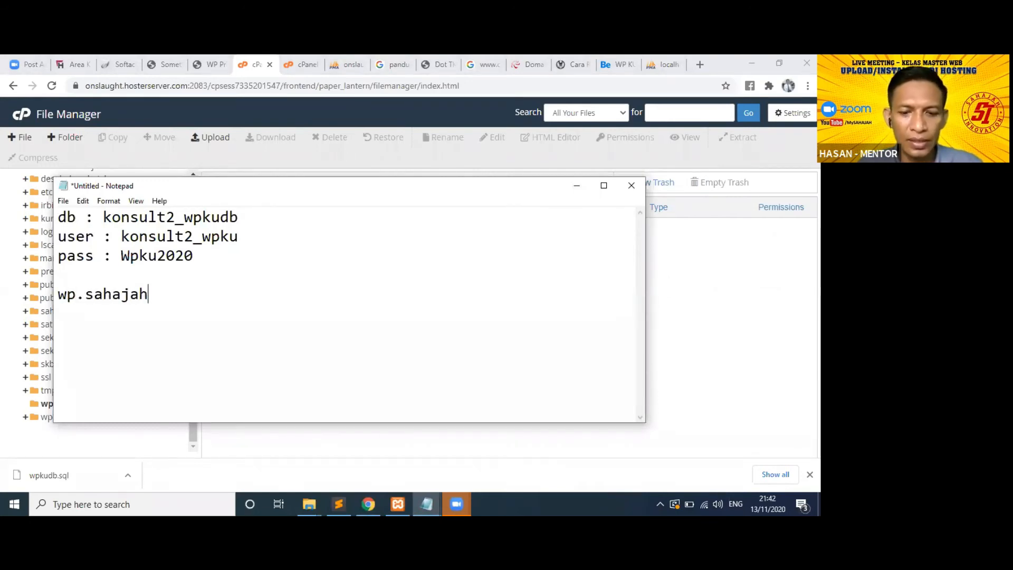
type(".com")
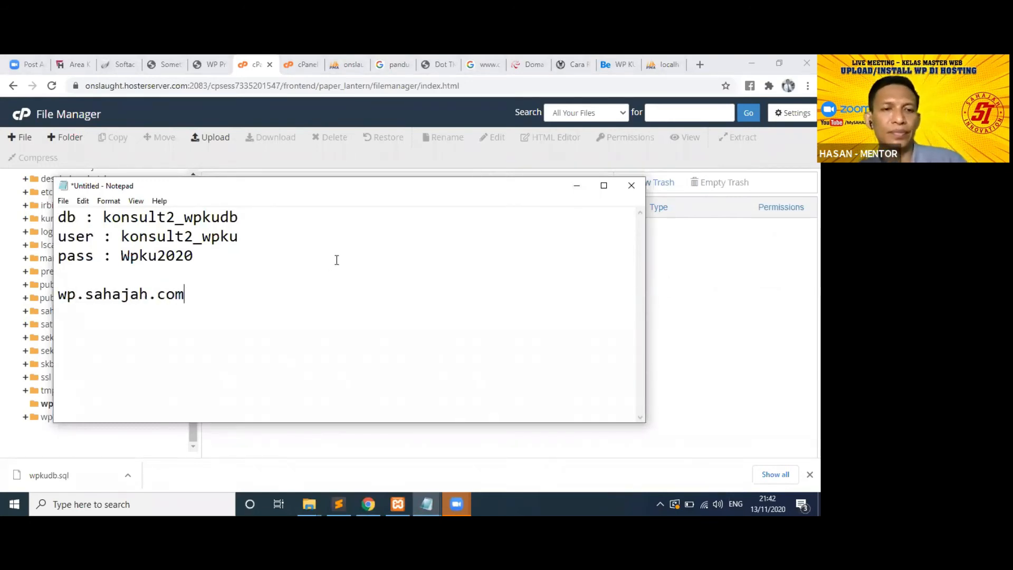
left_click(577, 185)
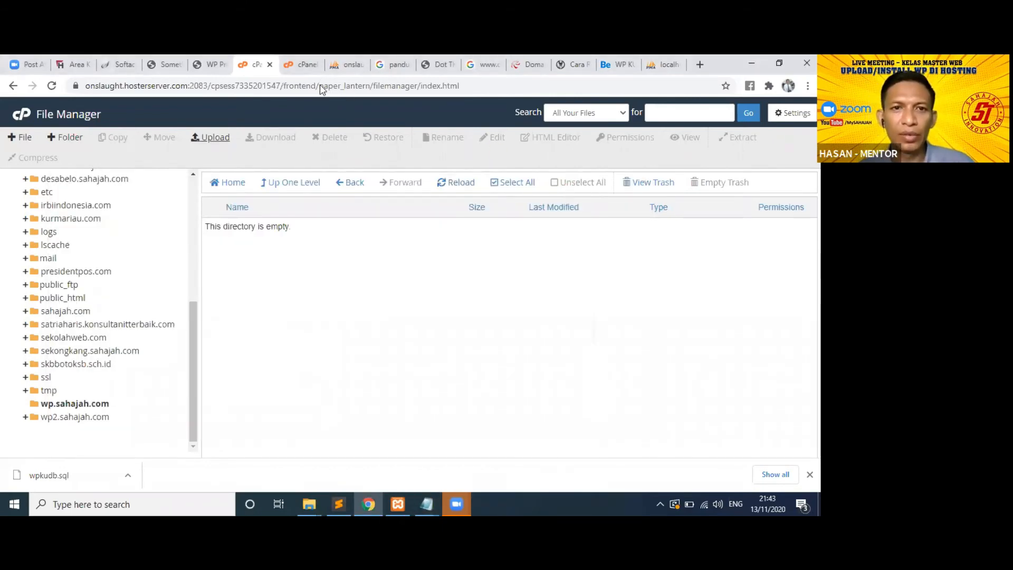
Wait for the wordpress.zip upload to reach 100%, then return to the wp.sahajah.com folder
left_click(299, 65)
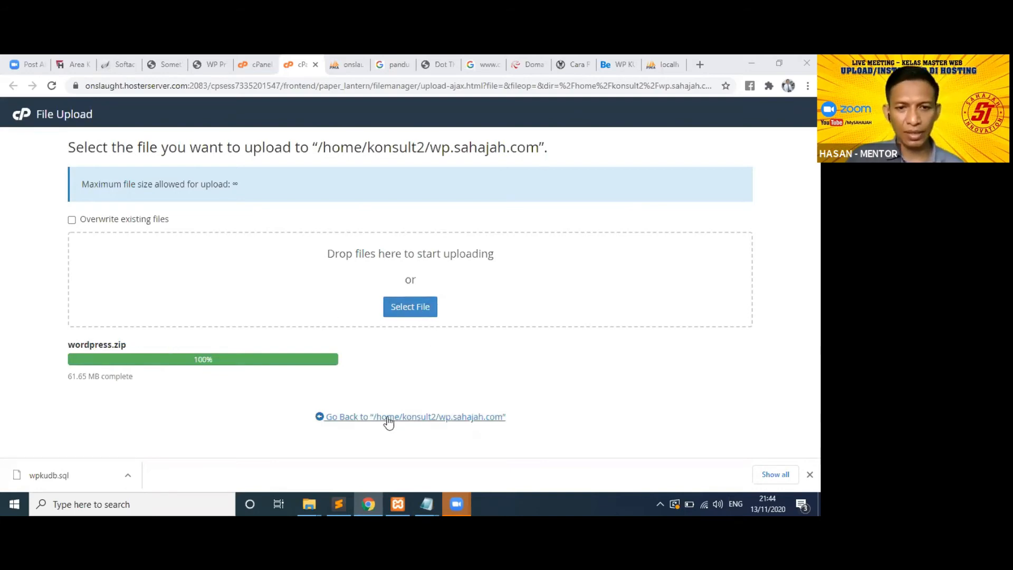
left_click(474, 406)
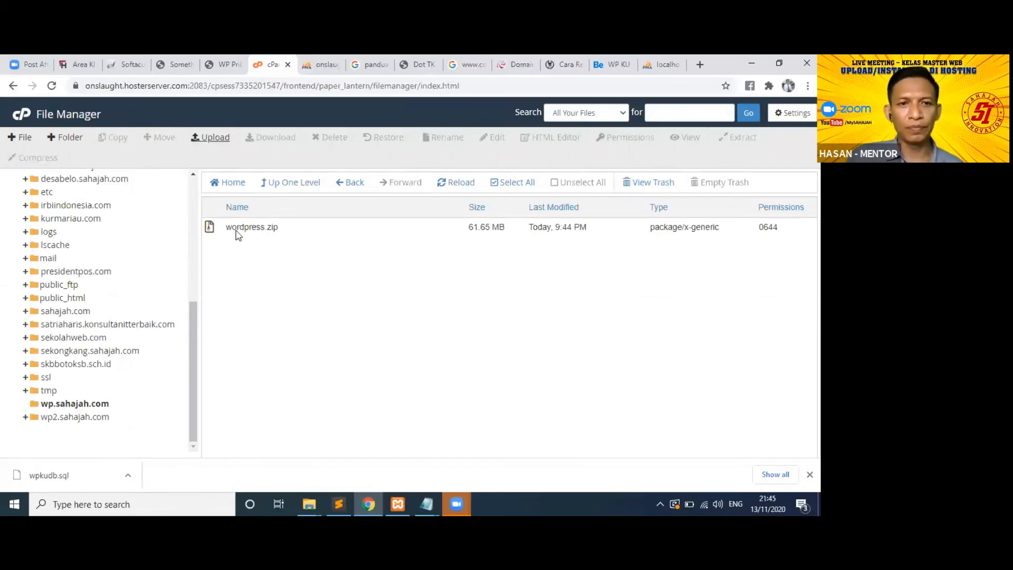
Extract wordpress.zip into /wp.sahajah.com and review the extracted WordPress files
left_click(215, 230)
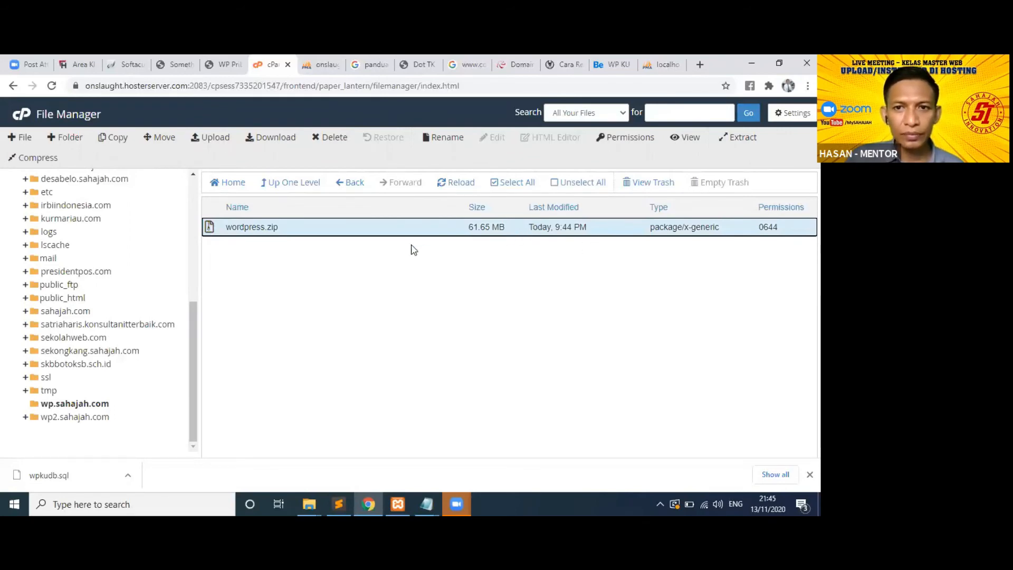
left_click(737, 139)
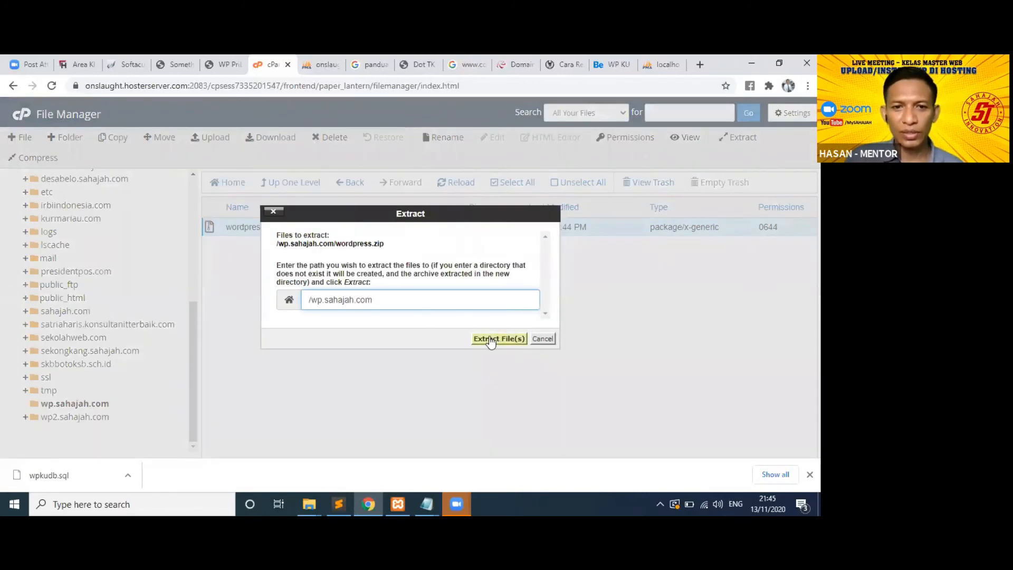
left_click(499, 338)
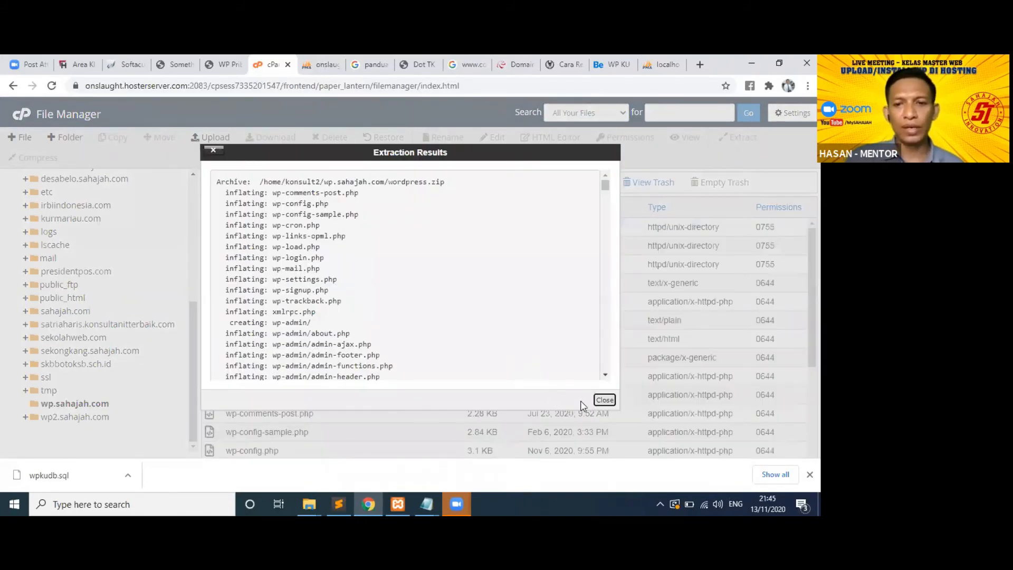
left_click(604, 400)
scroll(317, 332, "down", 3)
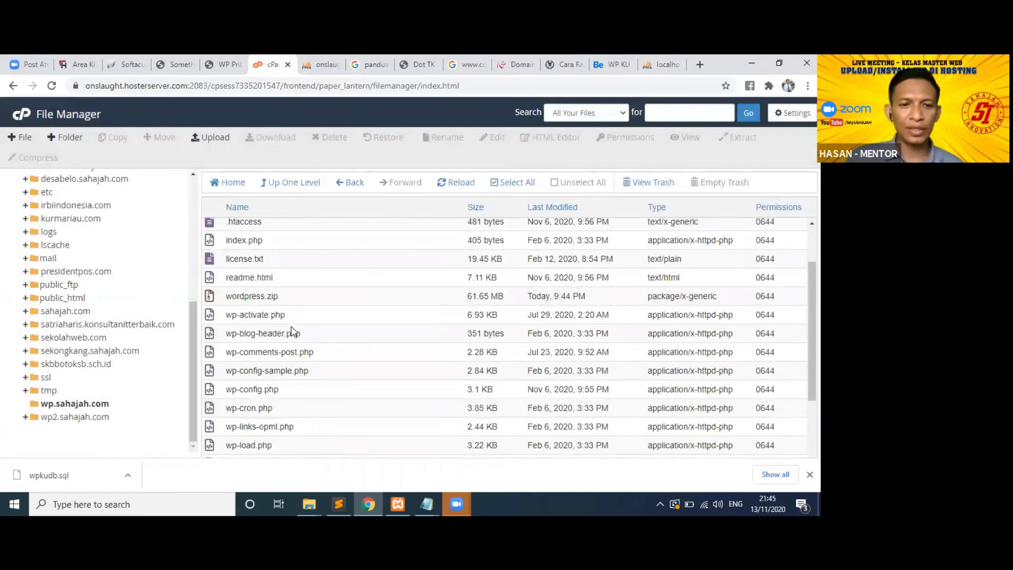
scroll(259, 373, "up", 3)
scroll(261, 364, "up", 1)
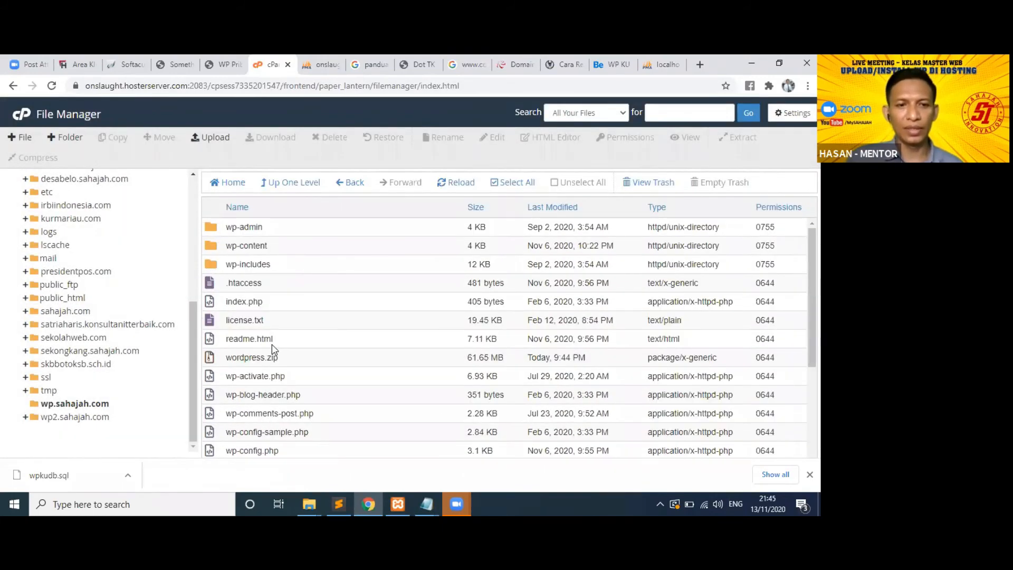
scroll(263, 354, "down", 3)
scroll(253, 380, "up", 3)
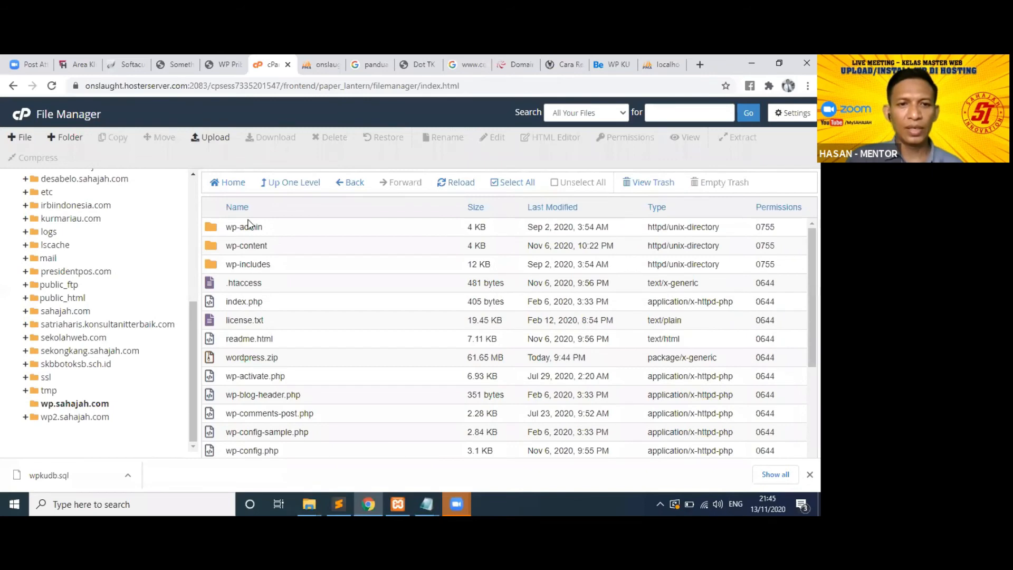
scroll(256, 328, "down", 1)
scroll(257, 328, "down", 3)
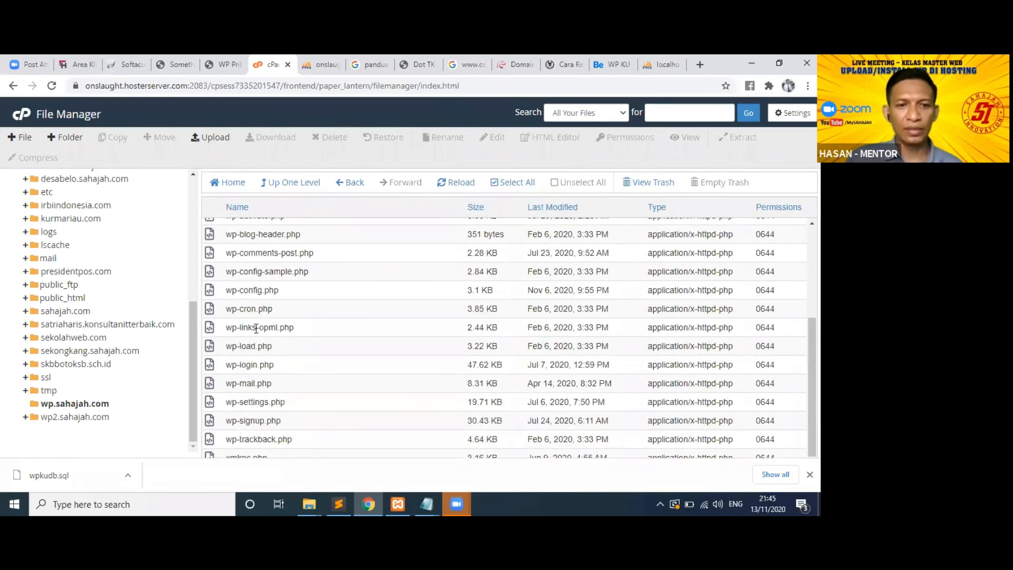
scroll(255, 337, "up", 3)
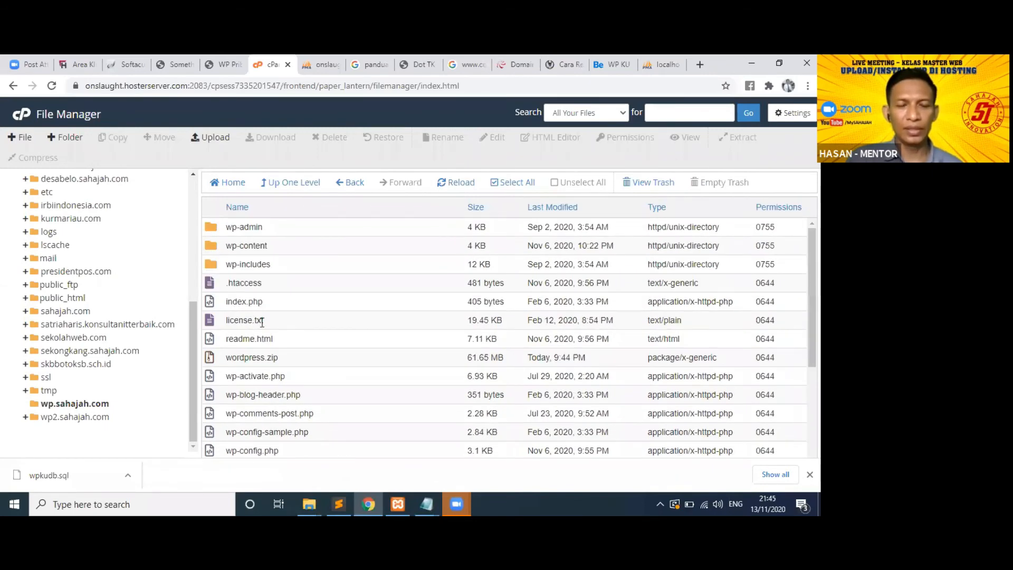
scroll(268, 252, "down", 1)
scroll(268, 252, "down", 3)
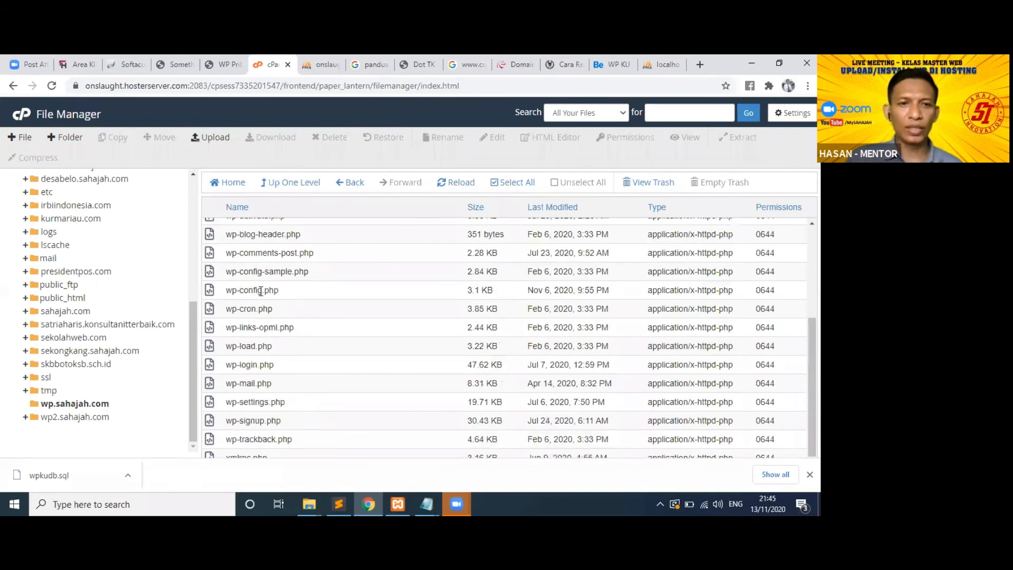
scroll(267, 289, "up", 3)
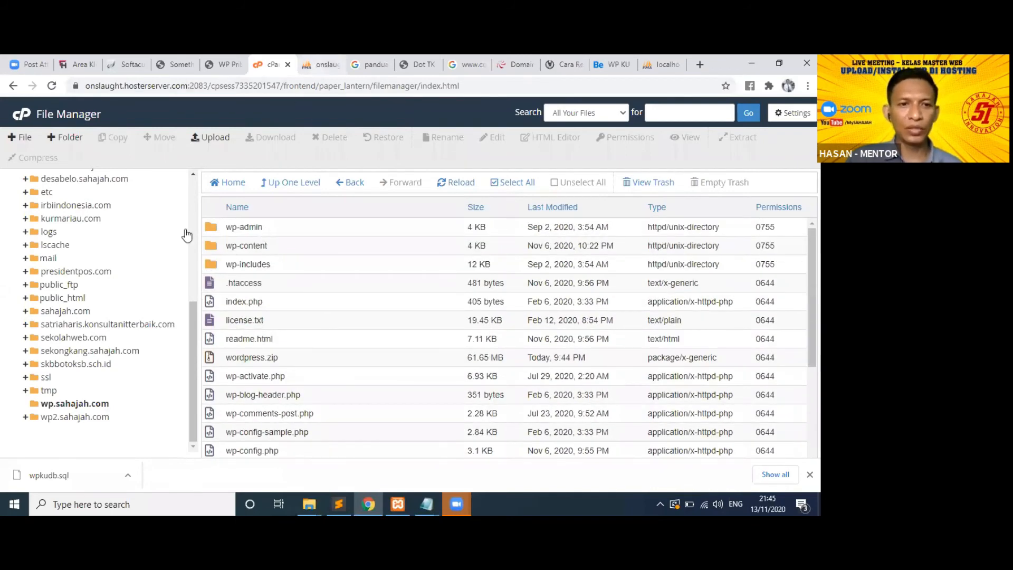
Glance at phpMyAdmin, then open wp-config.php in the File Manager editor
left_click(319, 67)
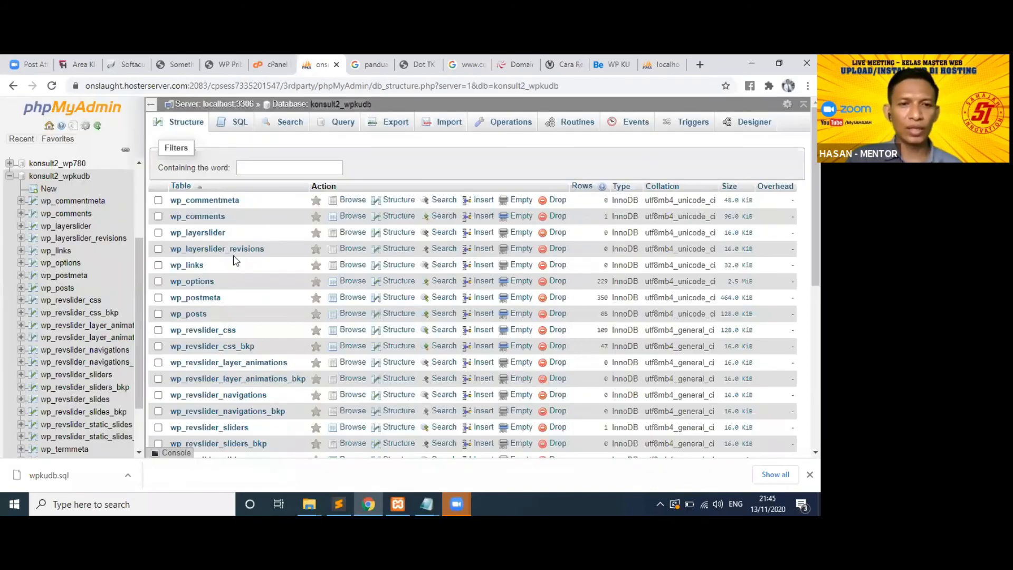
left_click(274, 68)
scroll(302, 335, "down", 2)
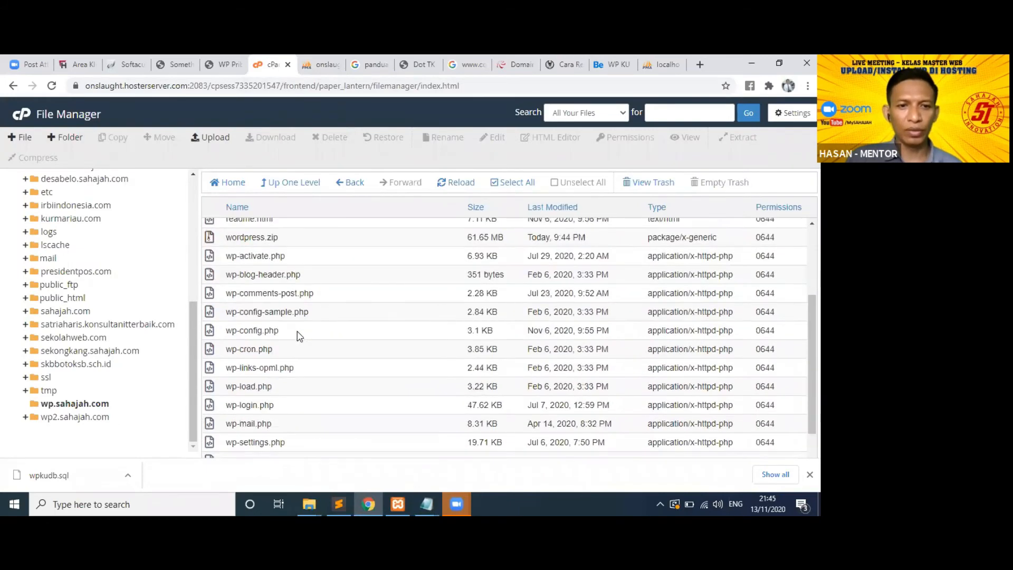
left_click(266, 330)
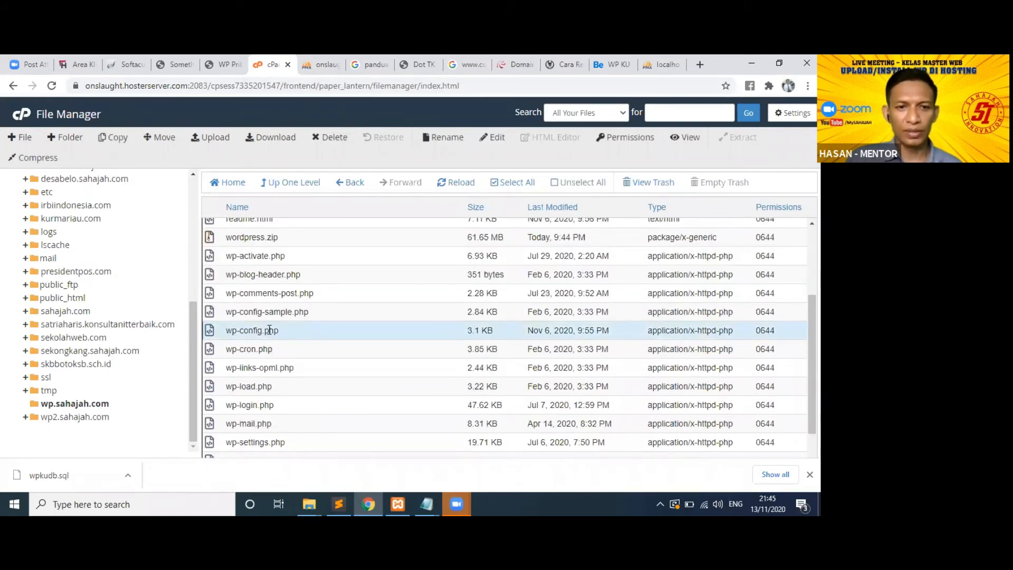
left_click(492, 138)
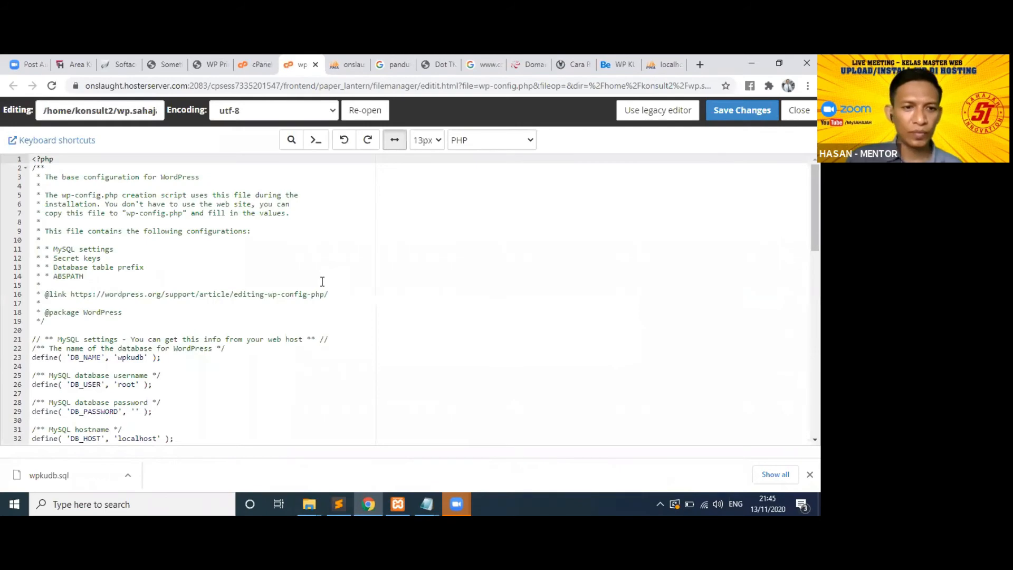
Replace the database name wpkudb in wp-config.php with konsult2_wpkudb from the notes
scroll(293, 294, "down", 2)
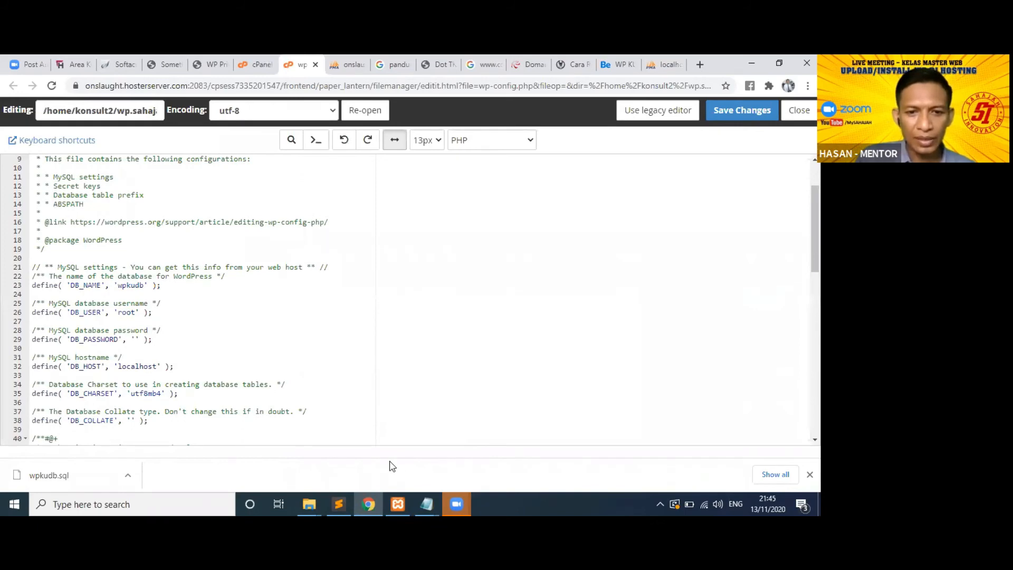
key("alt+Tab")
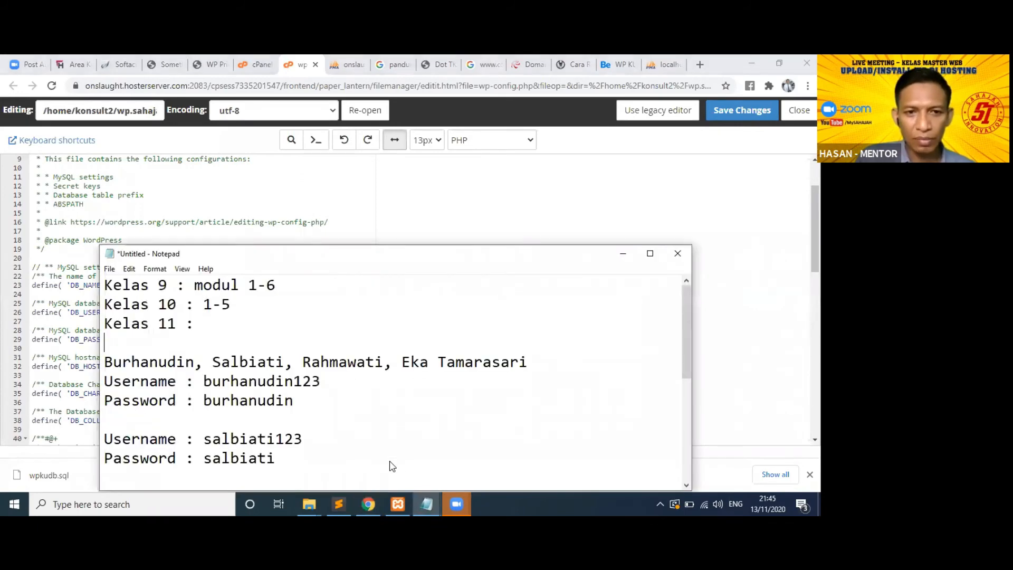
key("alt+Tab")
left_click(663, 288)
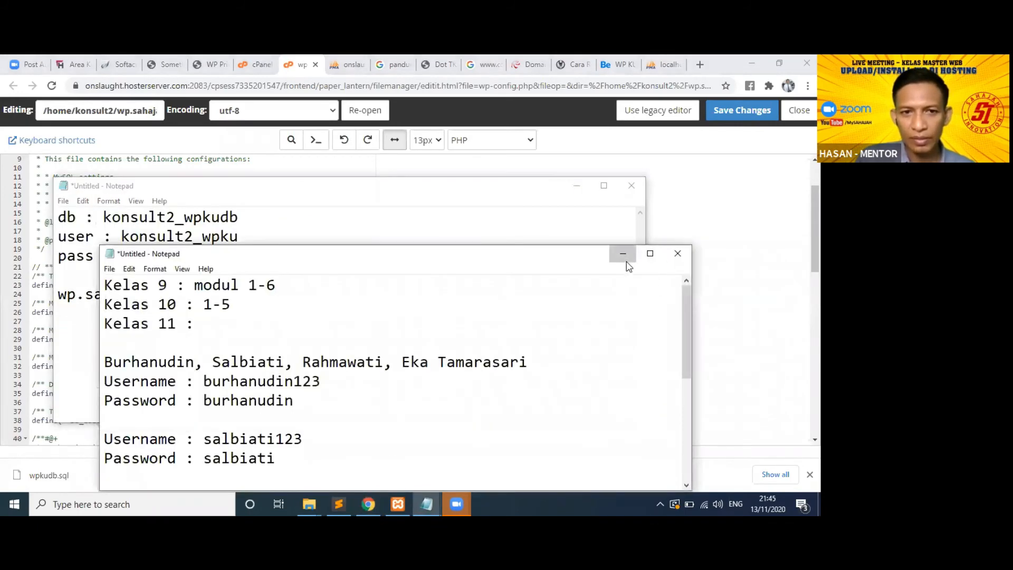
left_click(622, 254)
double_click(225, 218)
key("ctrl+c")
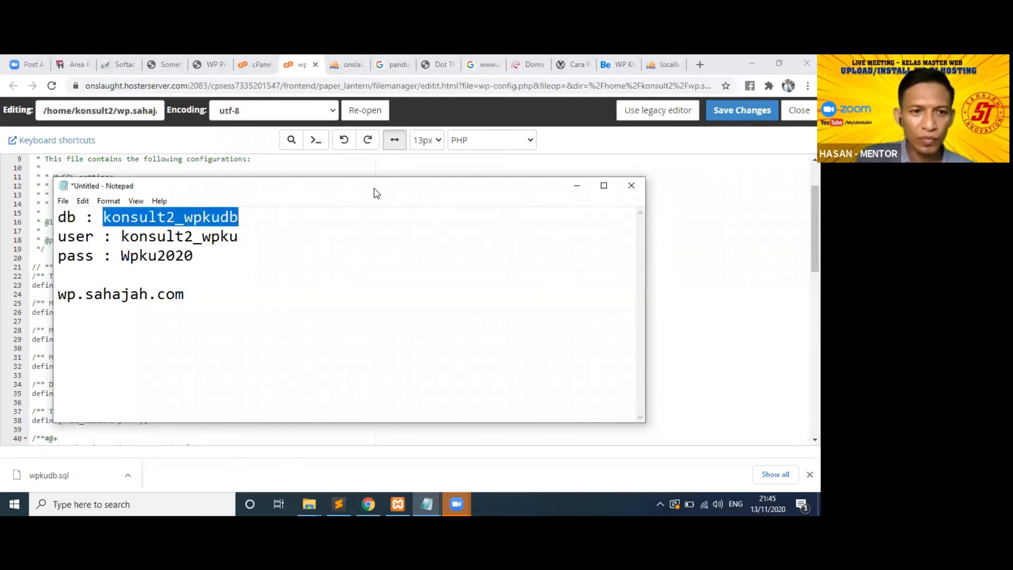
left_click_drag(375, 192, 577, 235)
double_click(125, 288)
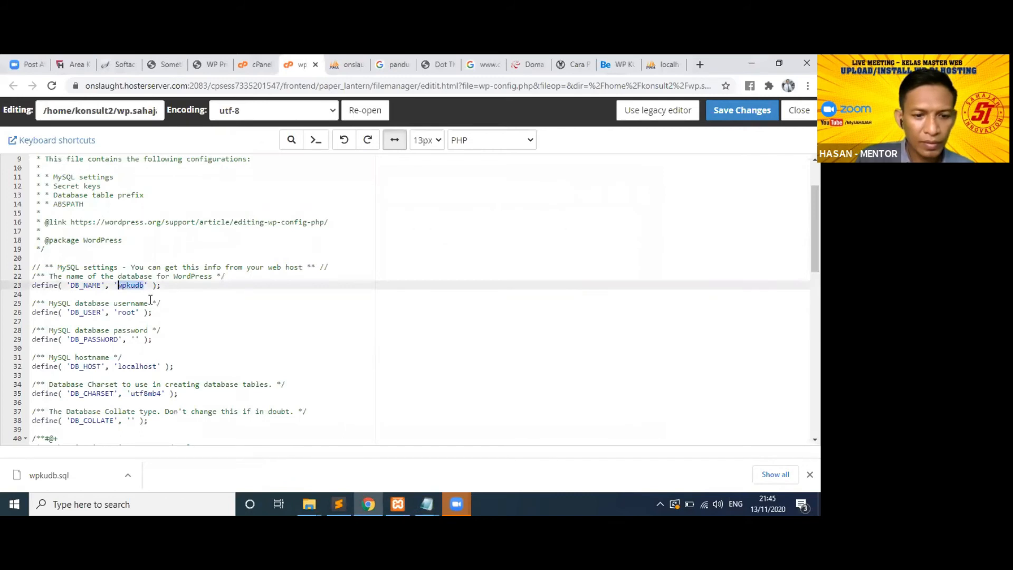
key("ctrl+v")
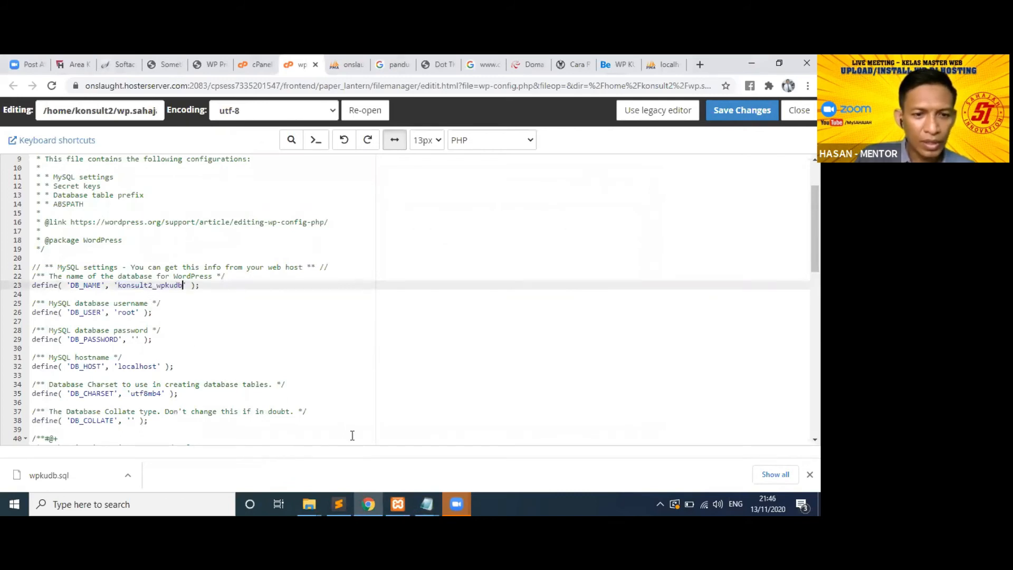
Replace the root database username with konsult2_wpku copied from the notes
key("alt+Tab")
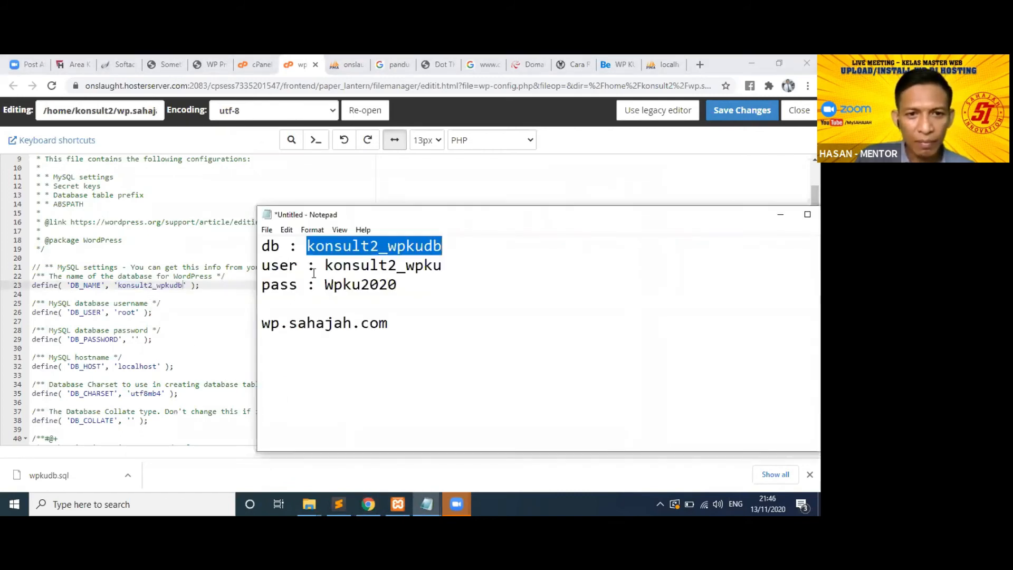
left_click_drag(323, 266, 446, 262)
key("ctrl+c")
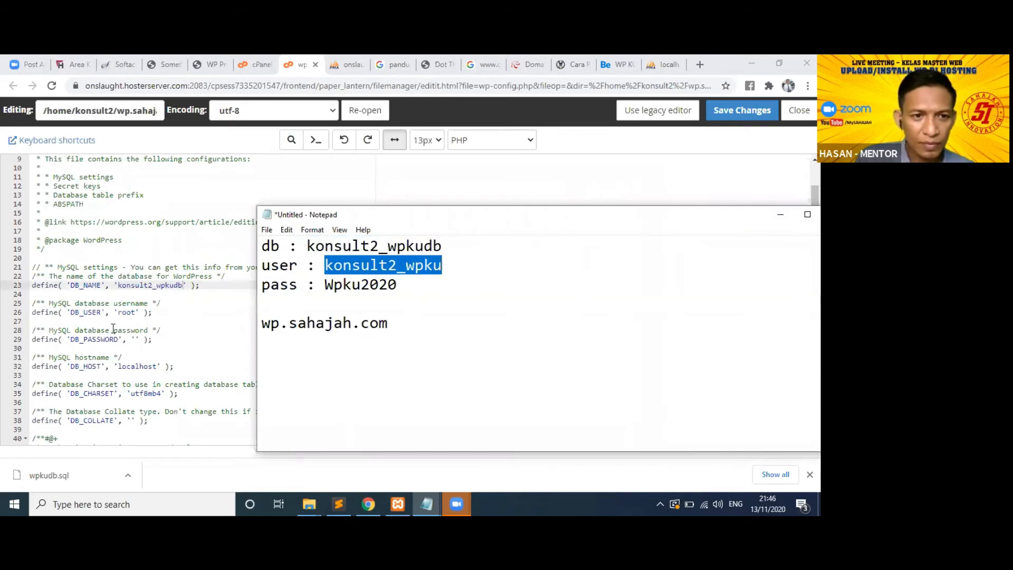
double_click(128, 313)
key("ctrl+v")
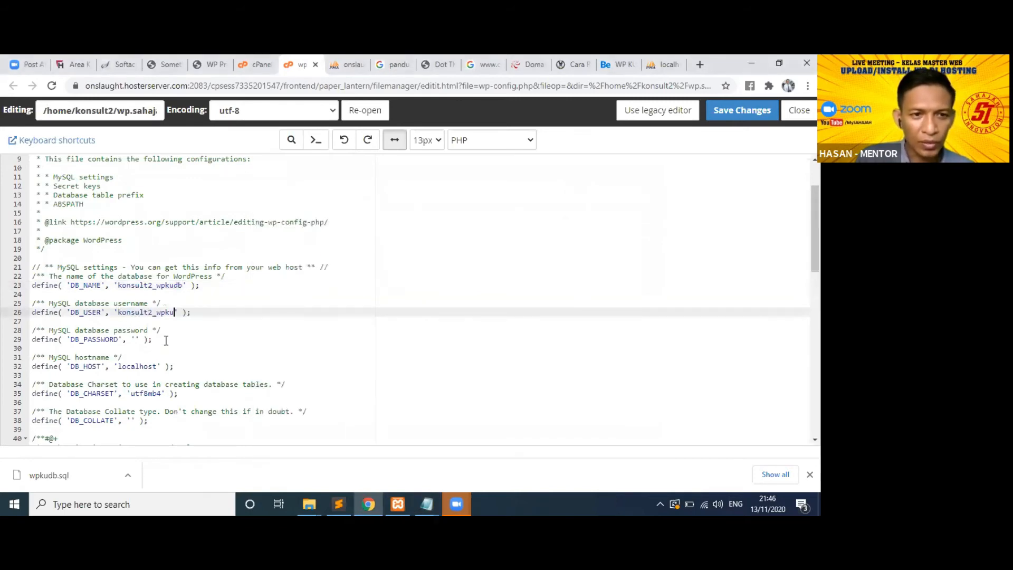
Paste the hosting database password from the notes into the empty DB_PASSWORD value
mouse_move(425, 502)
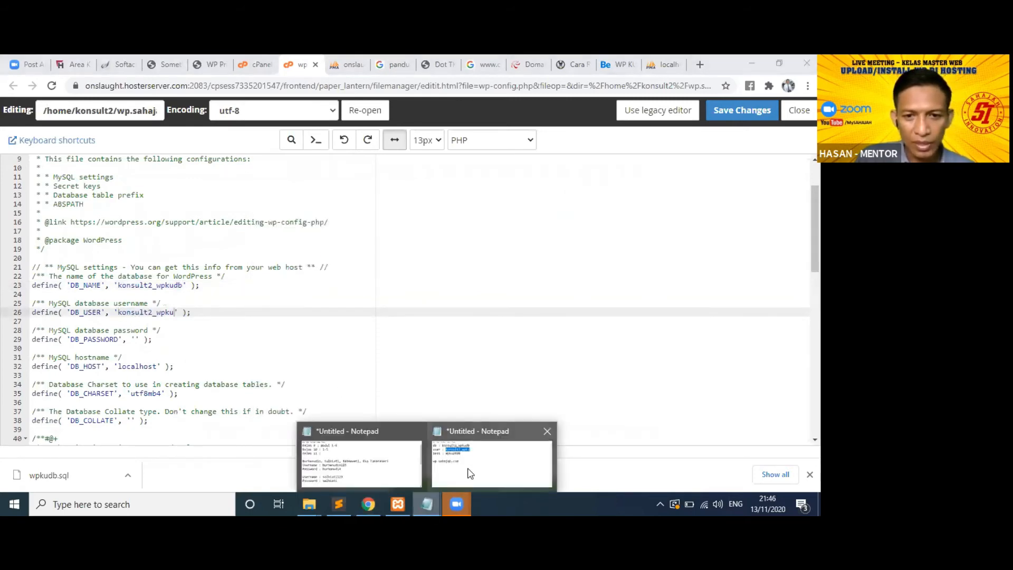
left_click(469, 471)
left_click_drag(325, 285, 402, 284)
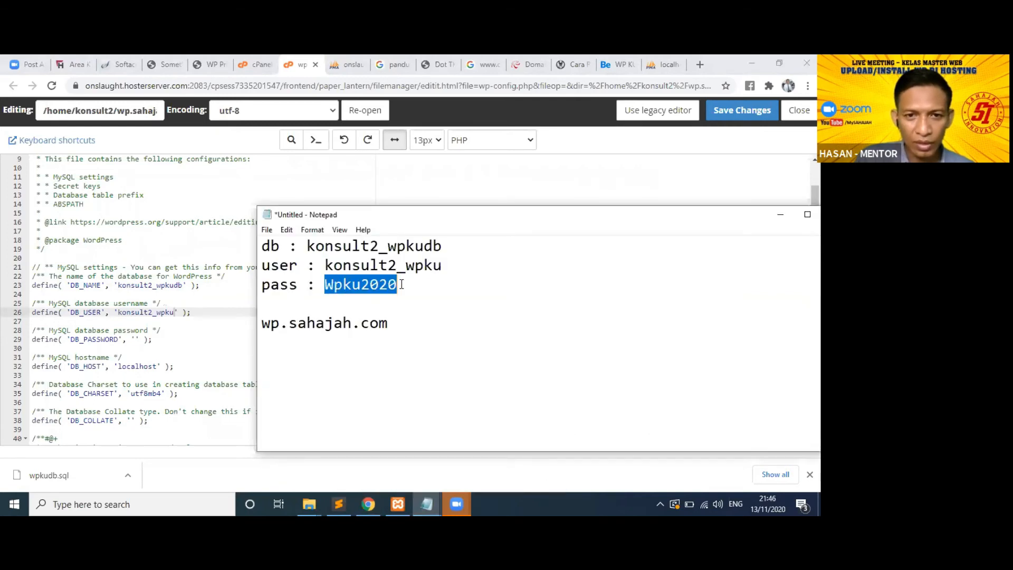
key("ctrl+c")
left_click(135, 340)
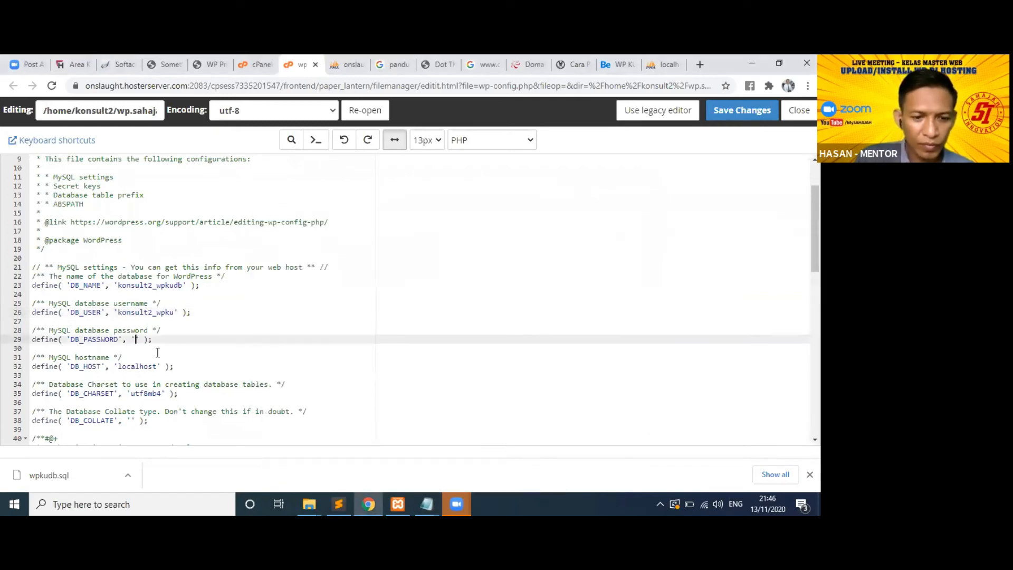
key("ctrl+v")
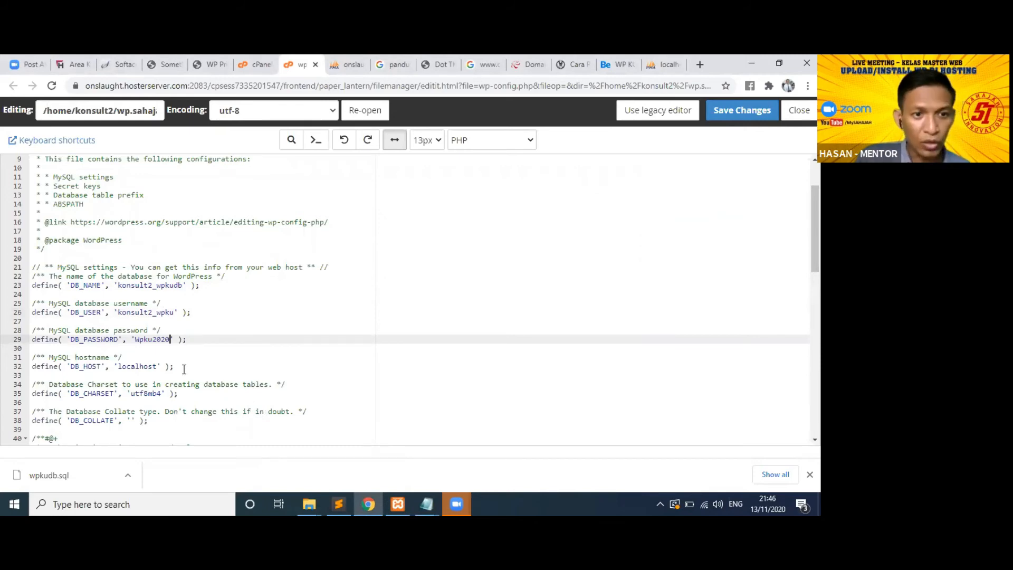
Review the edited wp-config.php and save the changes
scroll(184, 369, "down", 2)
scroll(173, 319, "down", 5)
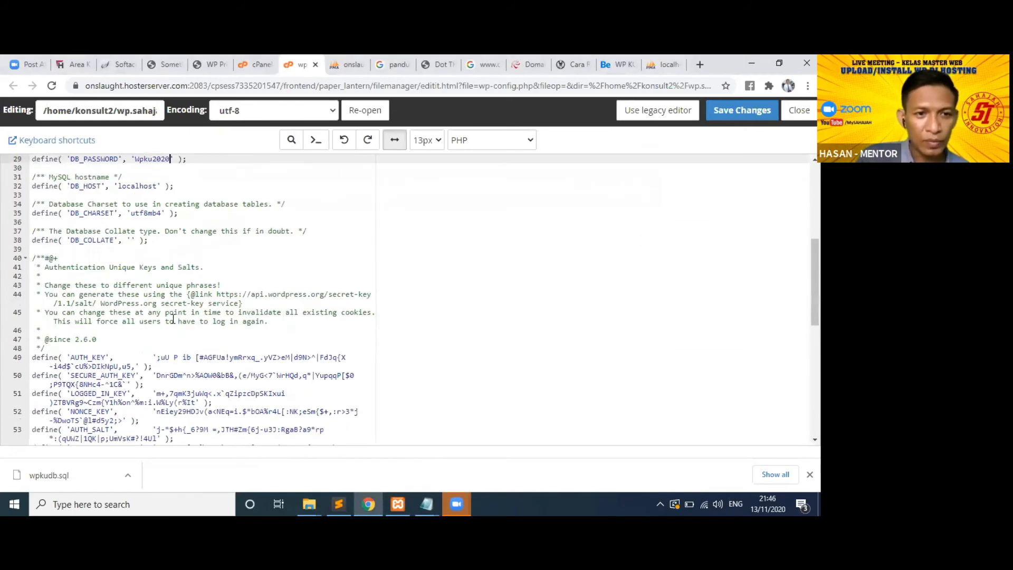
scroll(173, 318, "down", 5)
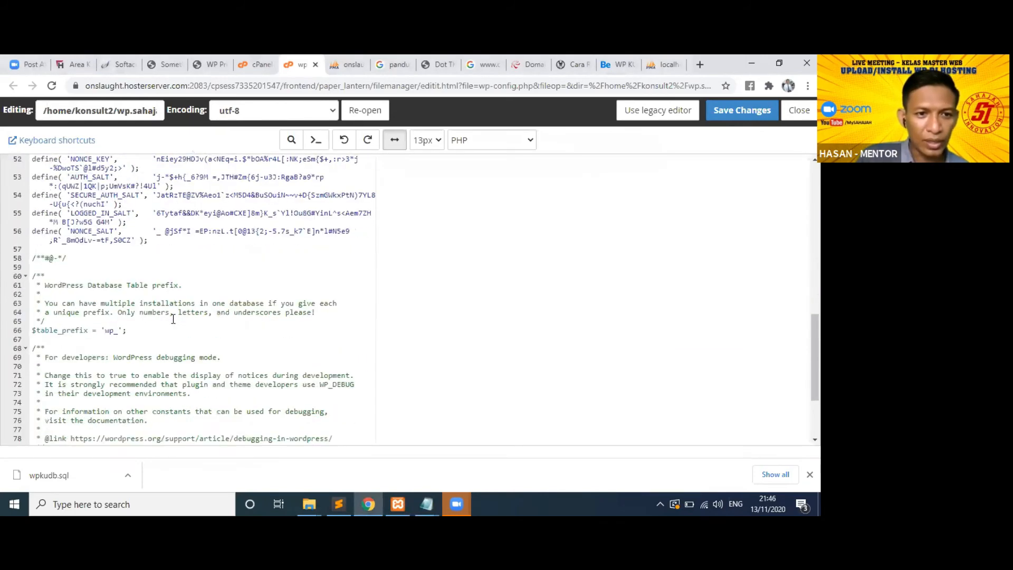
scroll(173, 318, "down", 1)
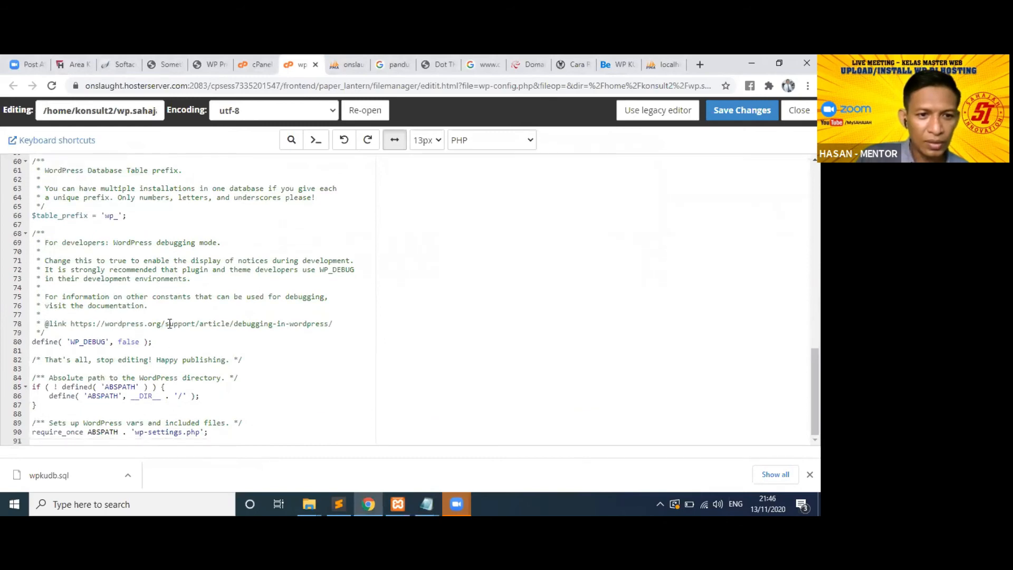
scroll(232, 339, "up", 15)
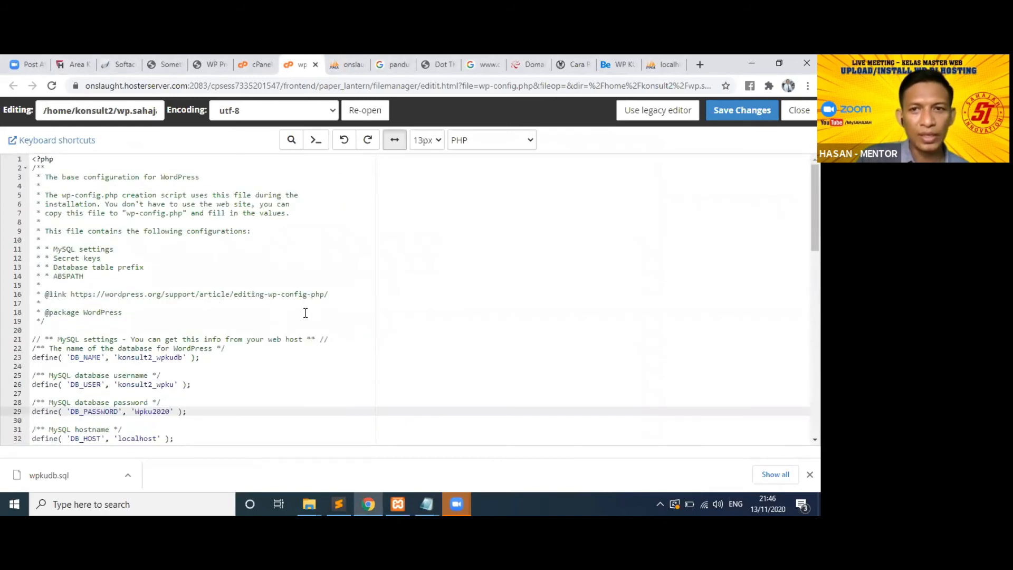
left_click(739, 111)
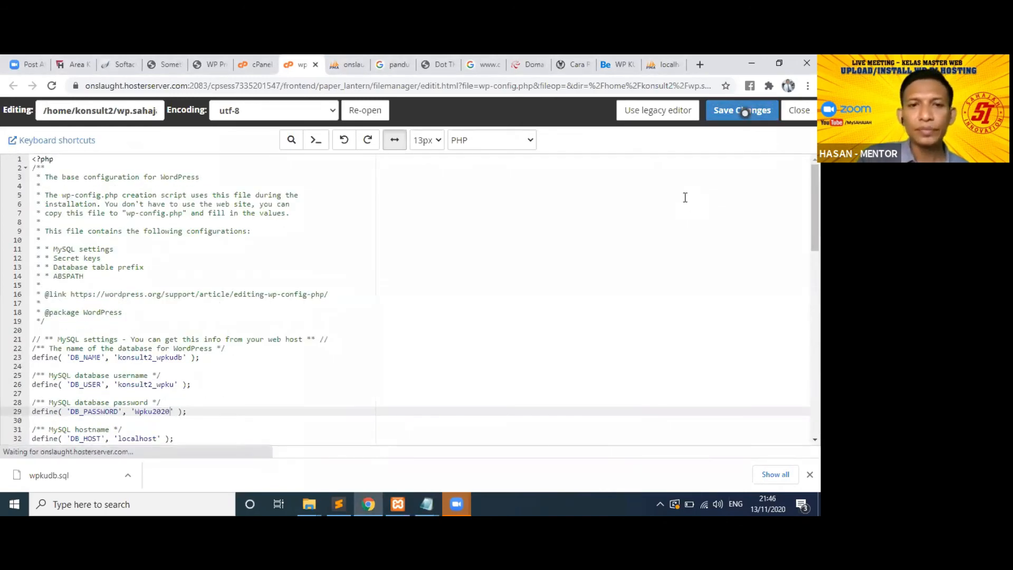
left_click(699, 65)
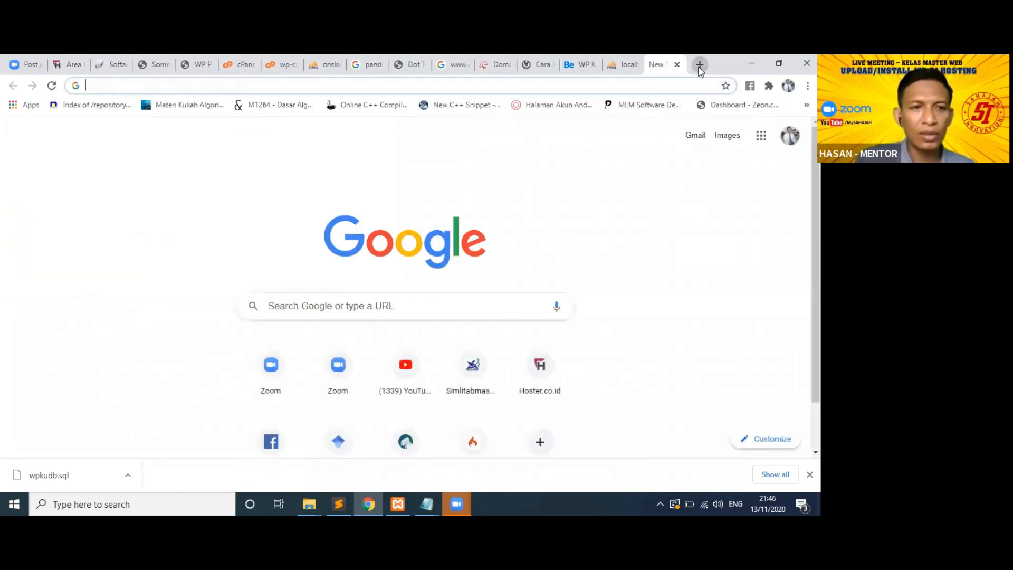
Load wp.sahajah.com and scroll through the Be_Politics 2020 homepage to confirm it works
type("wp.")
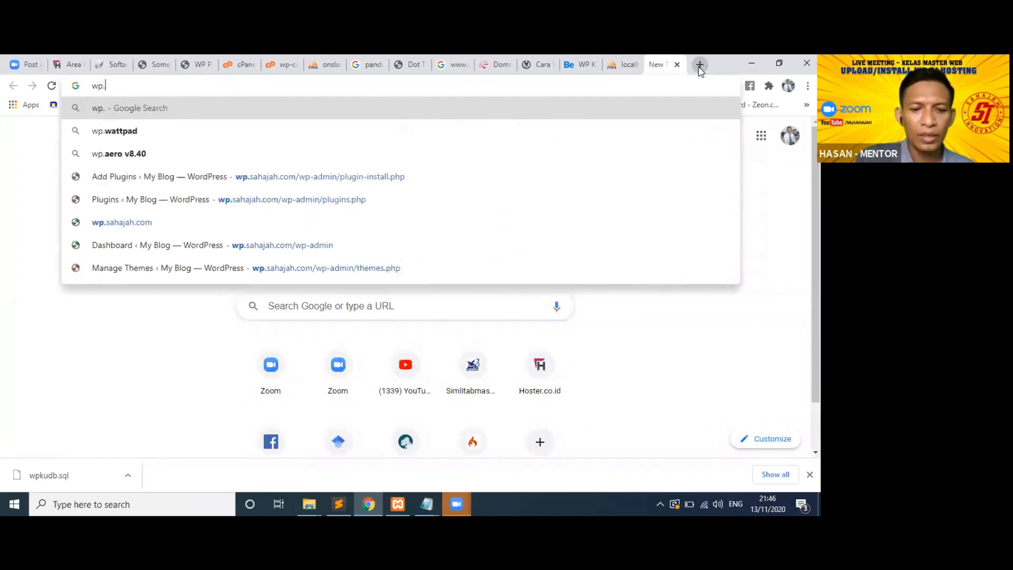
type("sahajah.com")
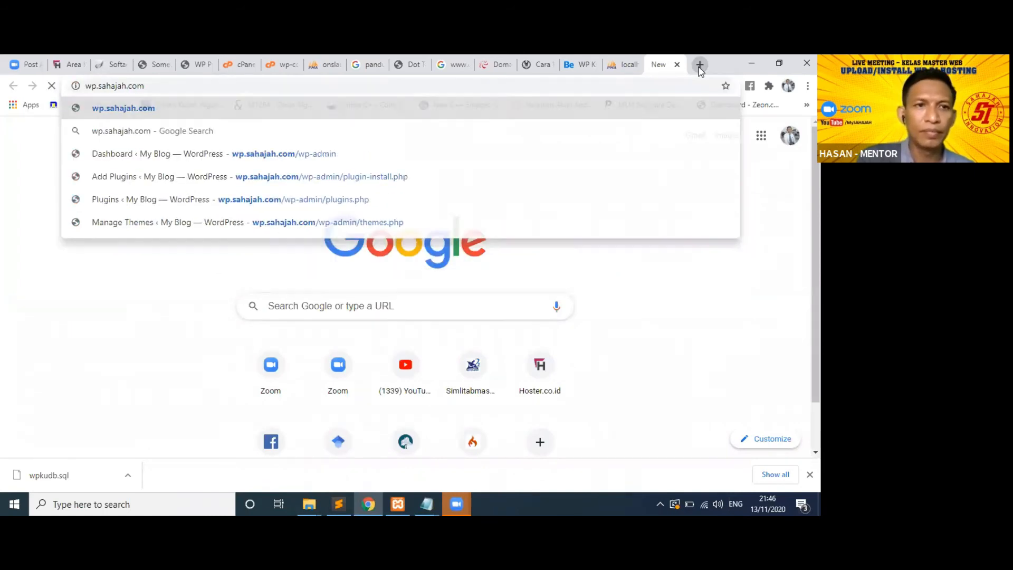
key("Return")
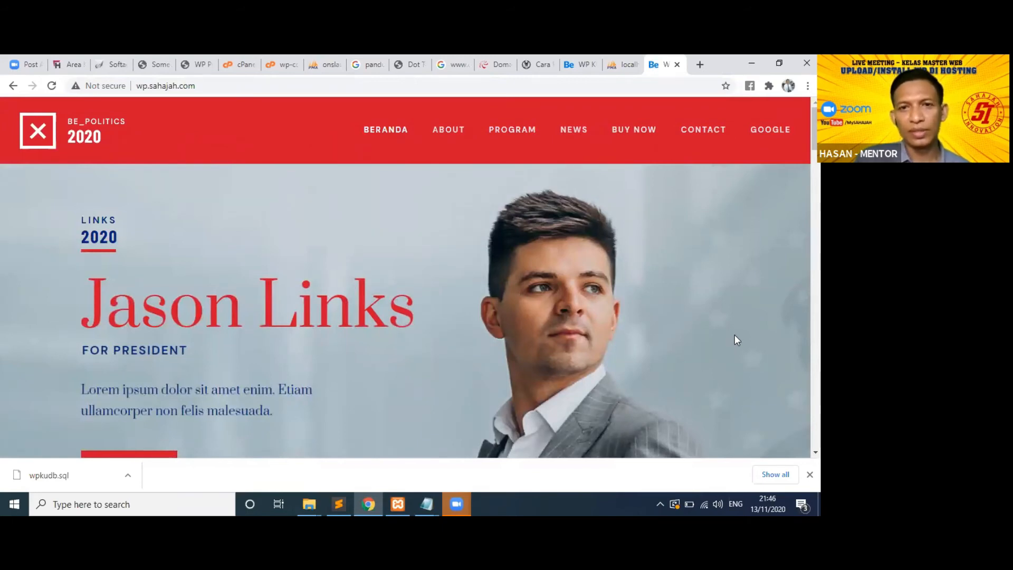
scroll(479, 245, "down", 5)
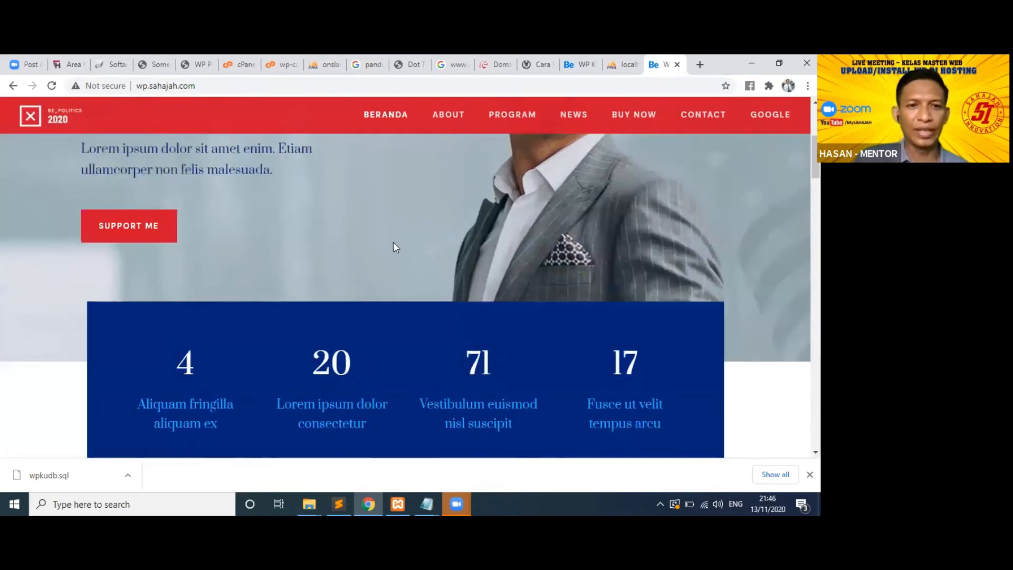
scroll(466, 255, "up", 5)
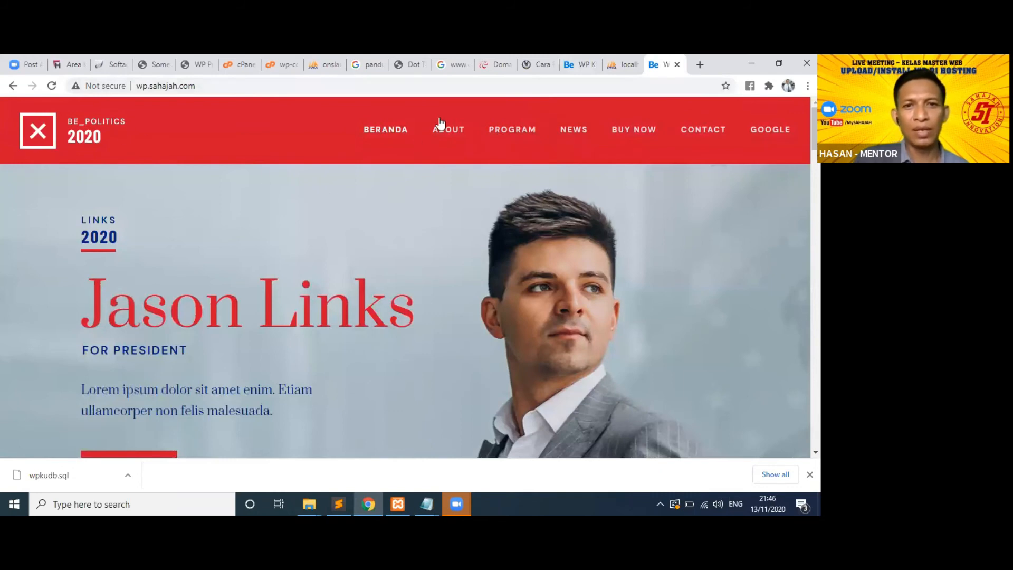
scroll(508, 153, "down", 1)
scroll(473, 179, "down", 5)
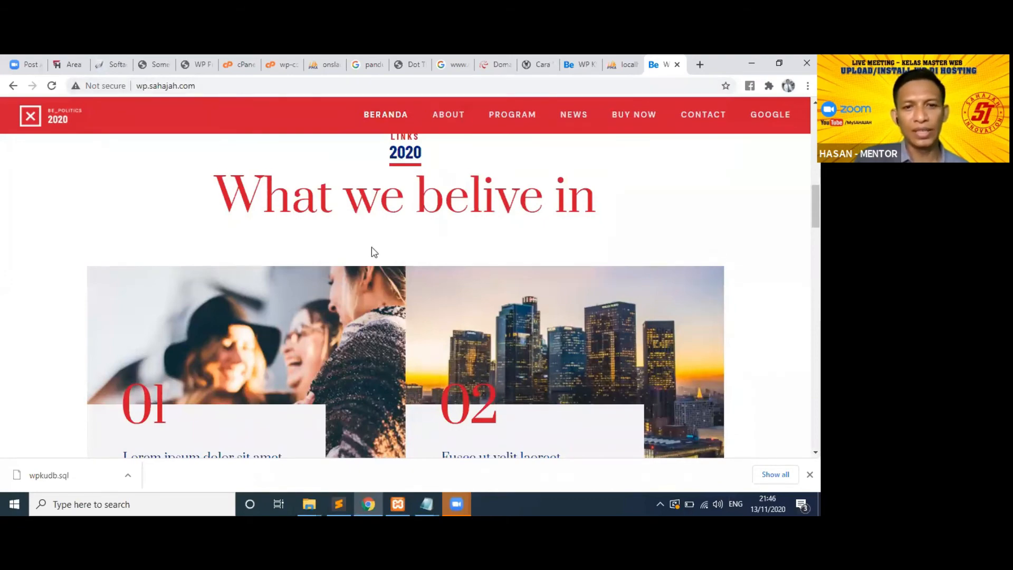
scroll(372, 252, "down", 12)
scroll(375, 291, "down", 12)
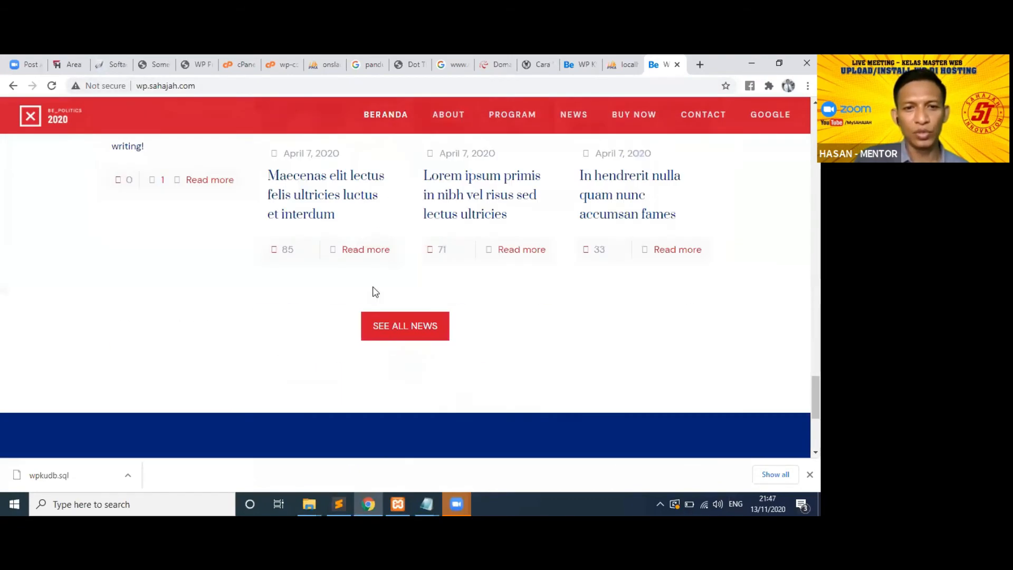
scroll(331, 293, "up", 15)
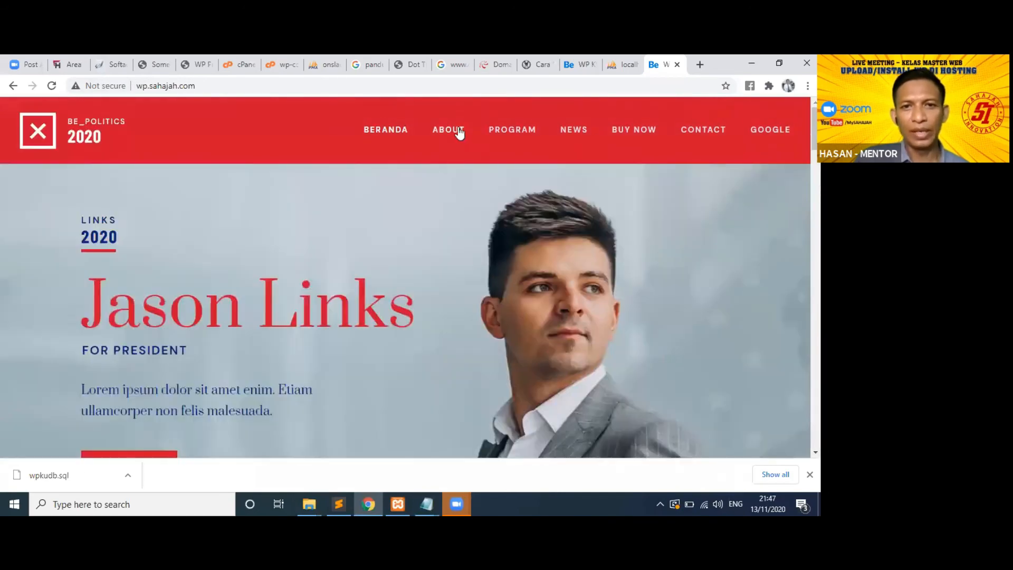
Browse the live site's About page
left_click(455, 131)
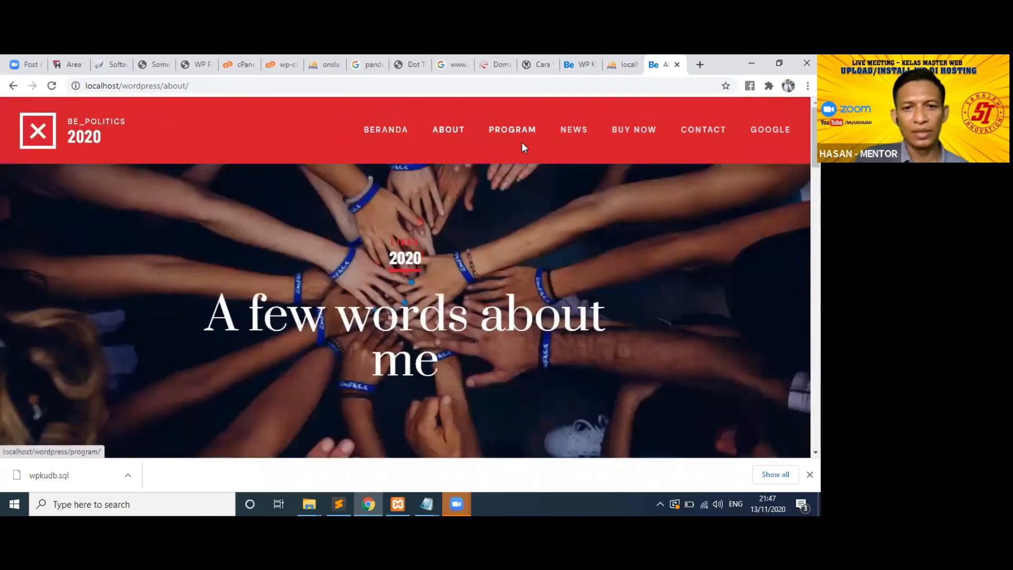
scroll(520, 232, "down", 12)
scroll(519, 231, "up", 12)
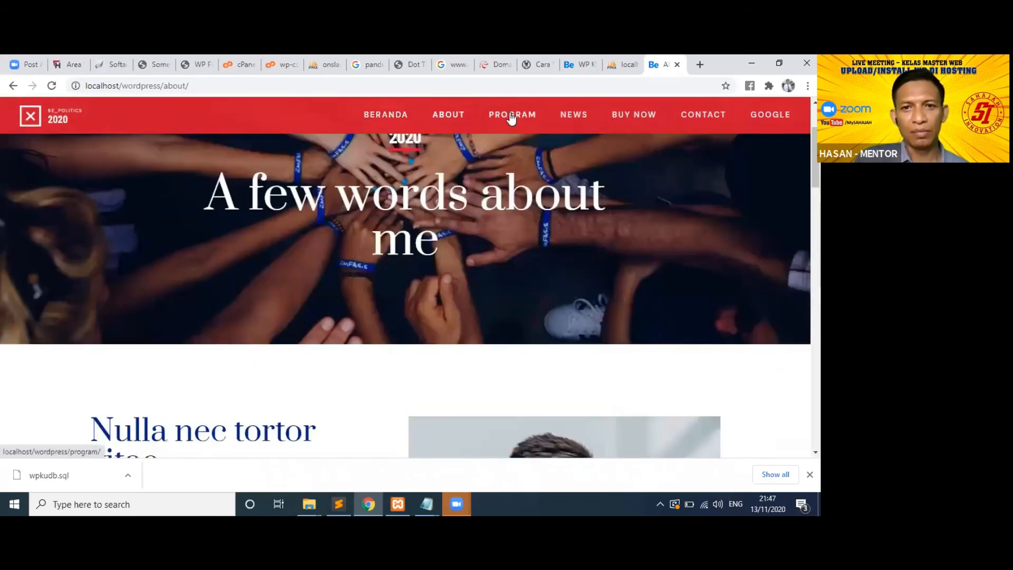
Browse the Program page, then switch to the localhost/wordpress tab
left_click(511, 118)
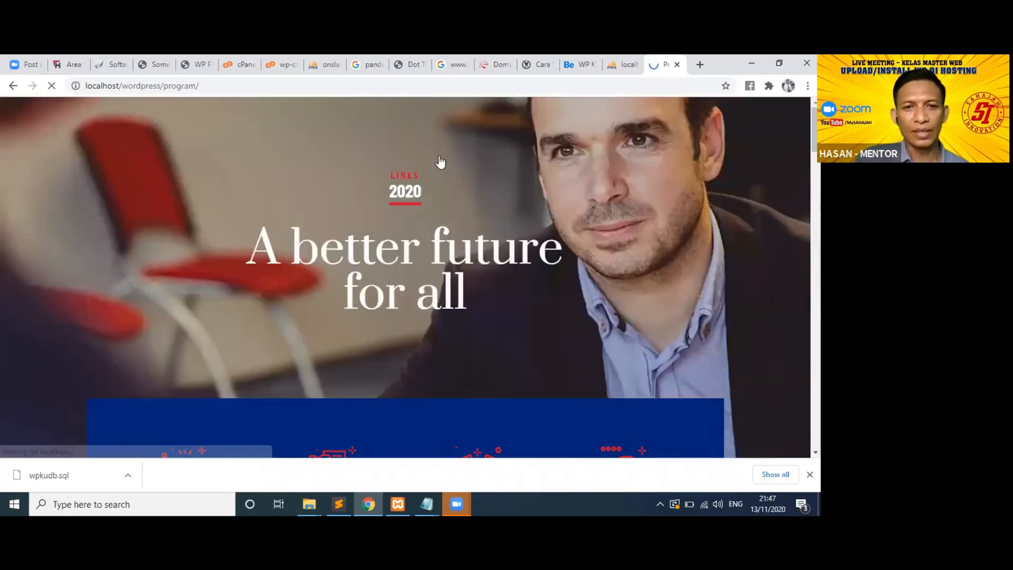
scroll(444, 163, "down", 8)
scroll(443, 179, "down", 20)
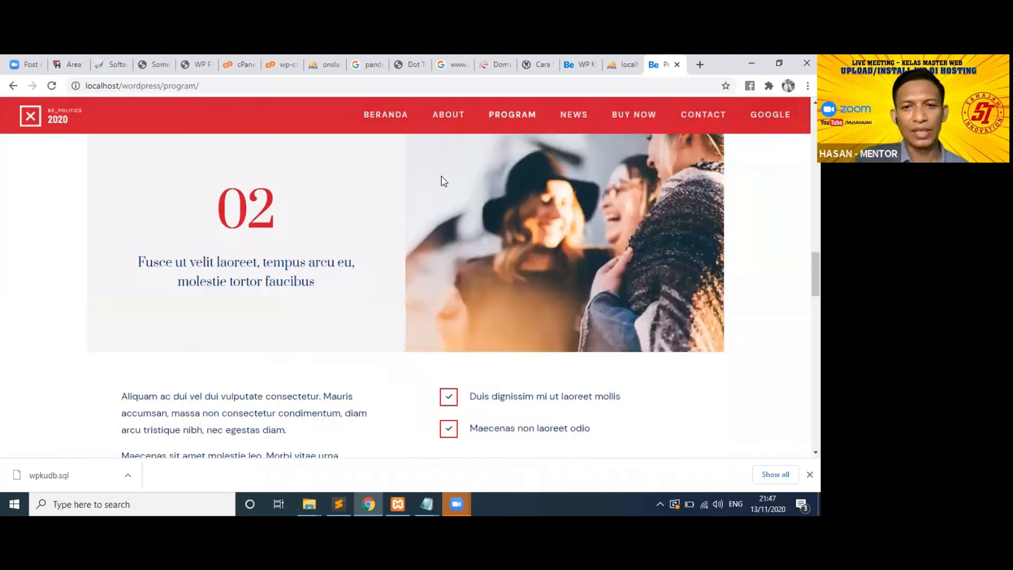
scroll(430, 194, "down", 3)
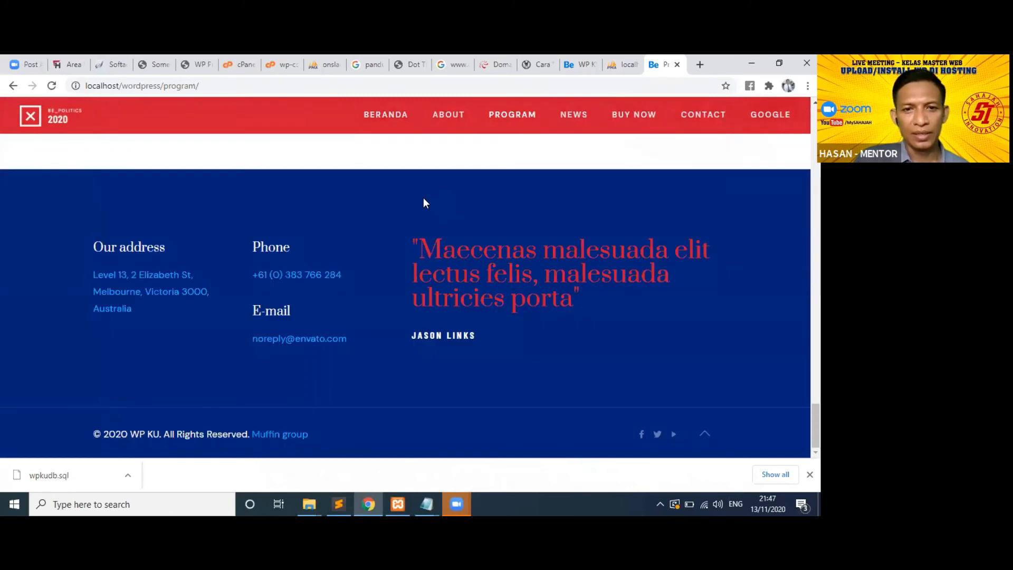
scroll(423, 201, "up", 10)
scroll(425, 201, "up", 15)
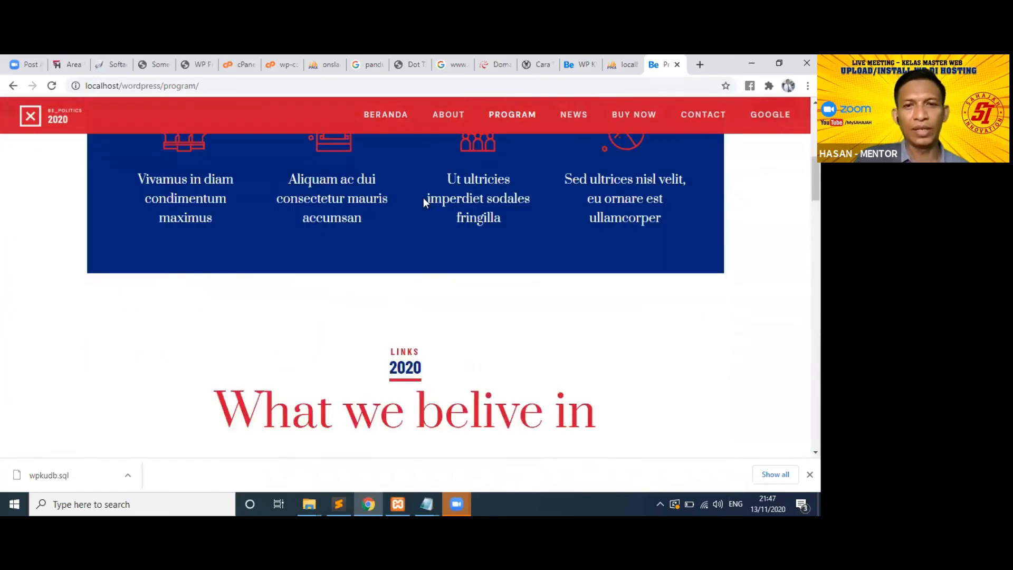
left_click(505, 151)
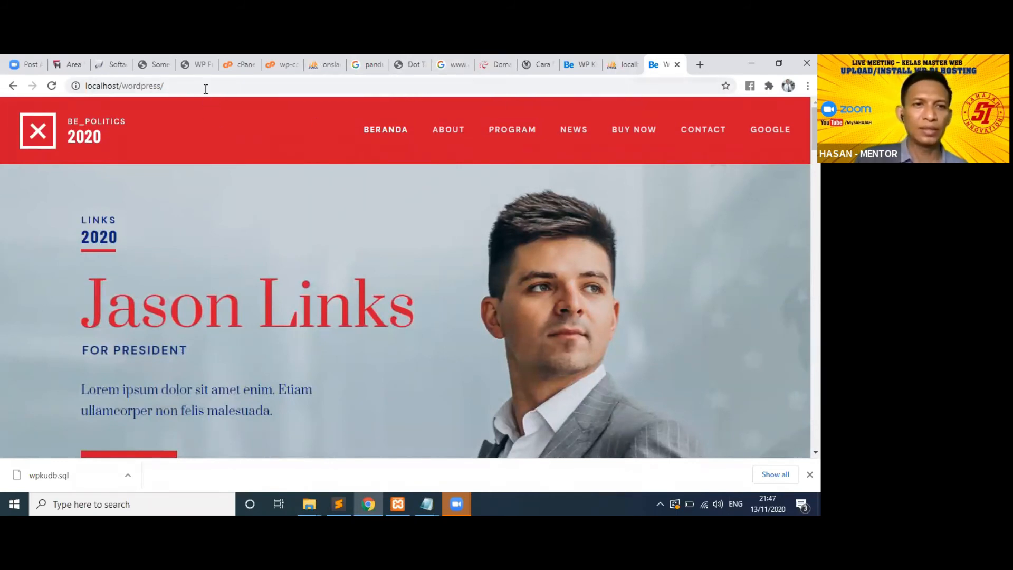
left_click(618, 66)
left_click(579, 66)
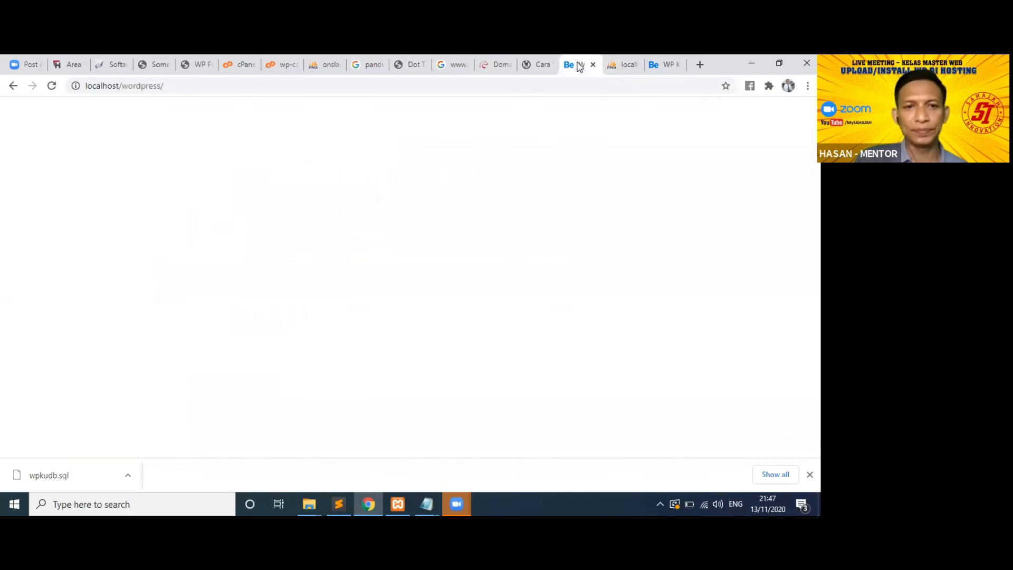